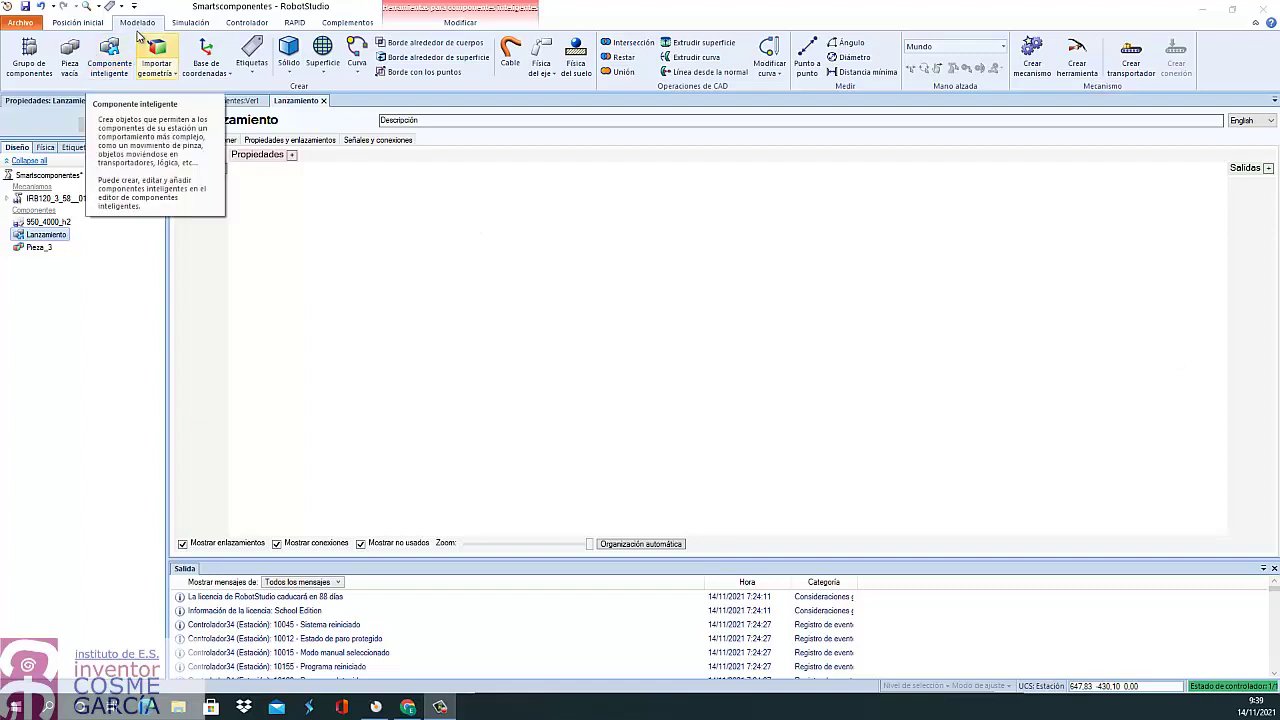
Add a dynamic property Pos_X of type System.Double to the Lanzamiento smart component, with the attribute Quantity set to Length
click(41, 238)
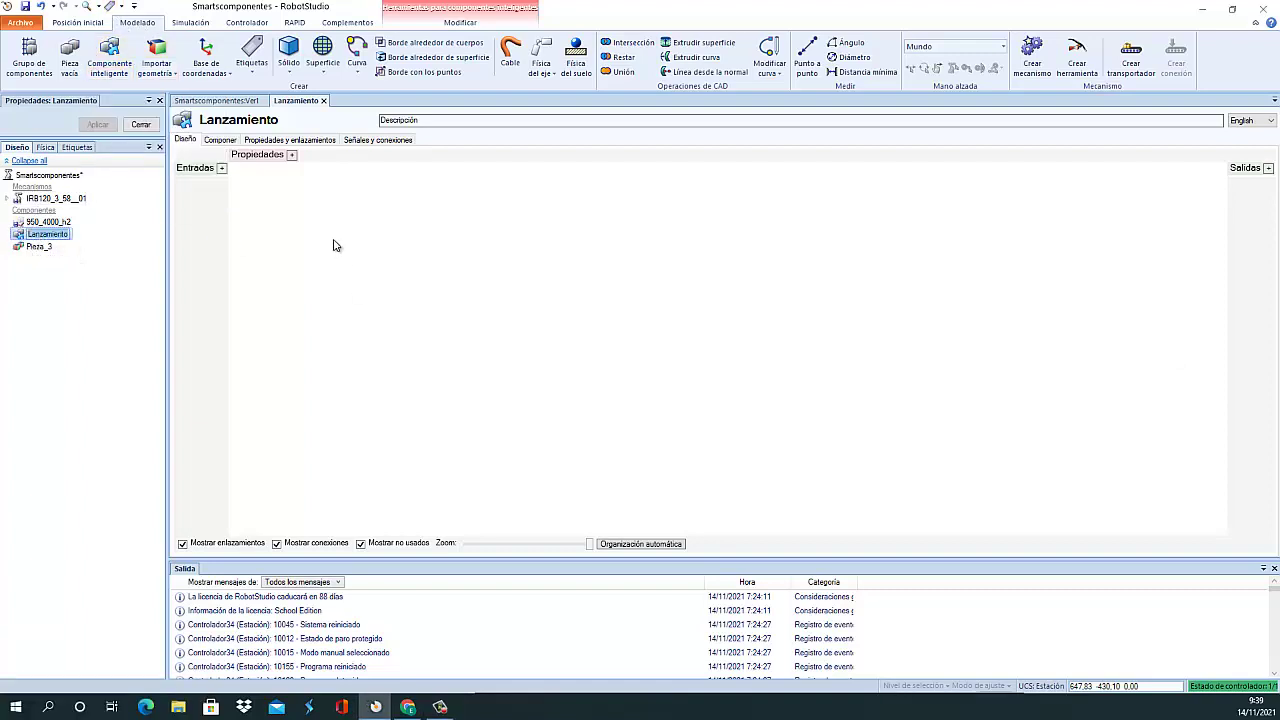
click(291, 156)
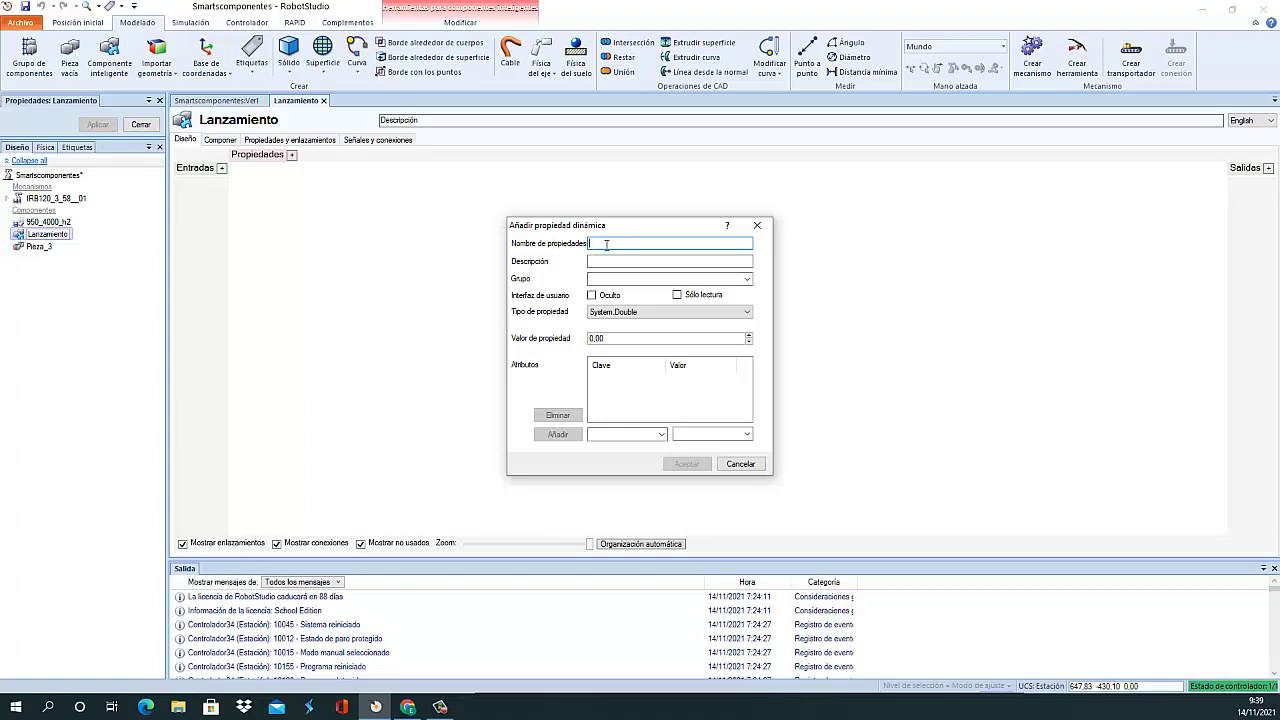
text(Pos_X)
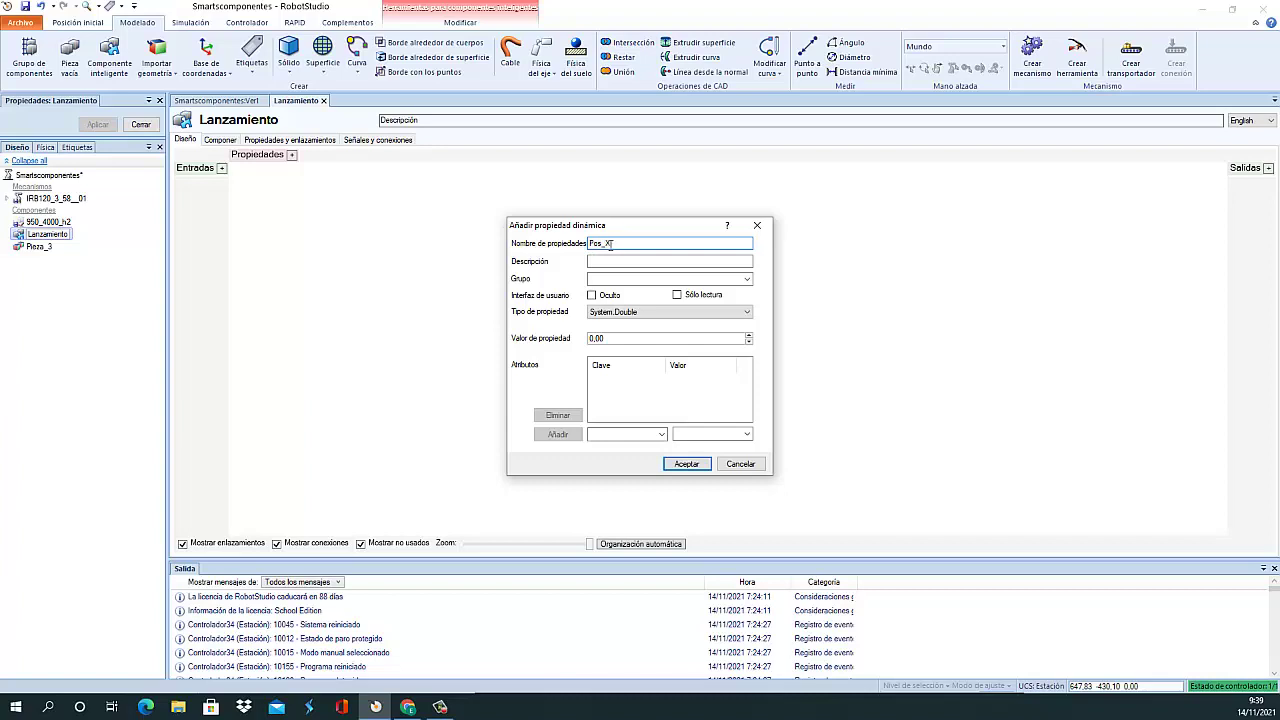
click(600, 434)
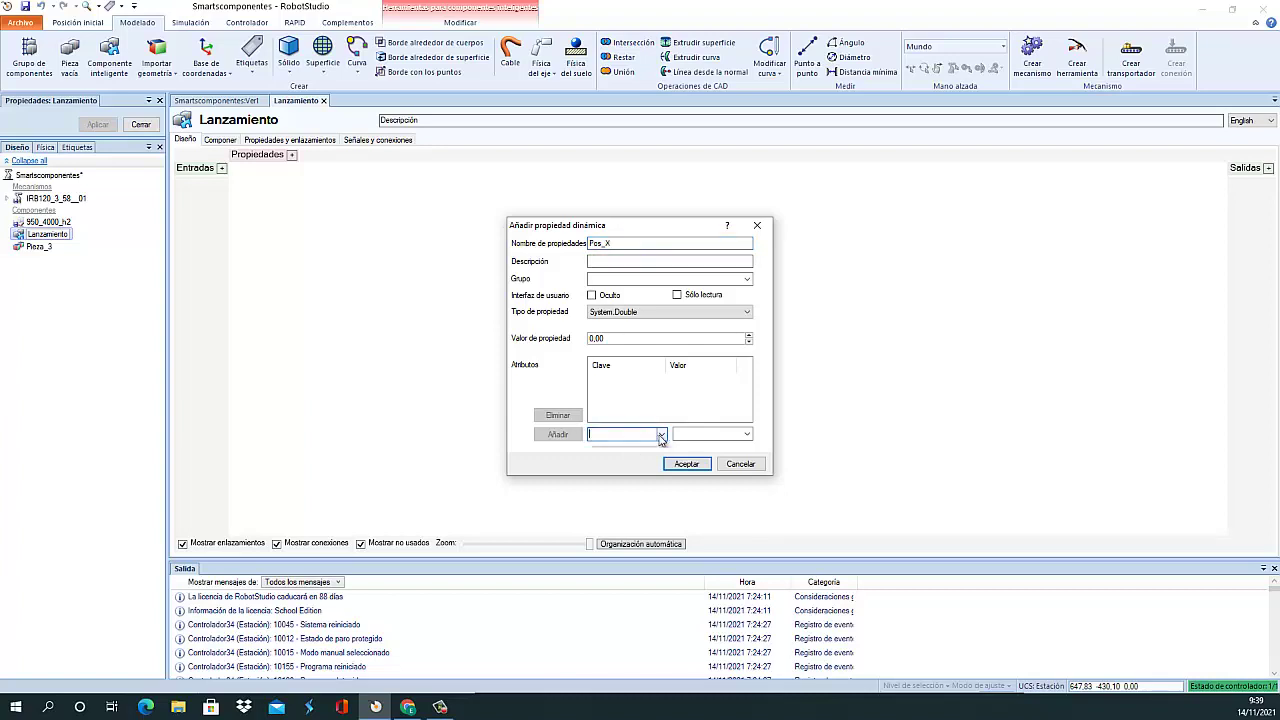
click(661, 437)
click(612, 466)
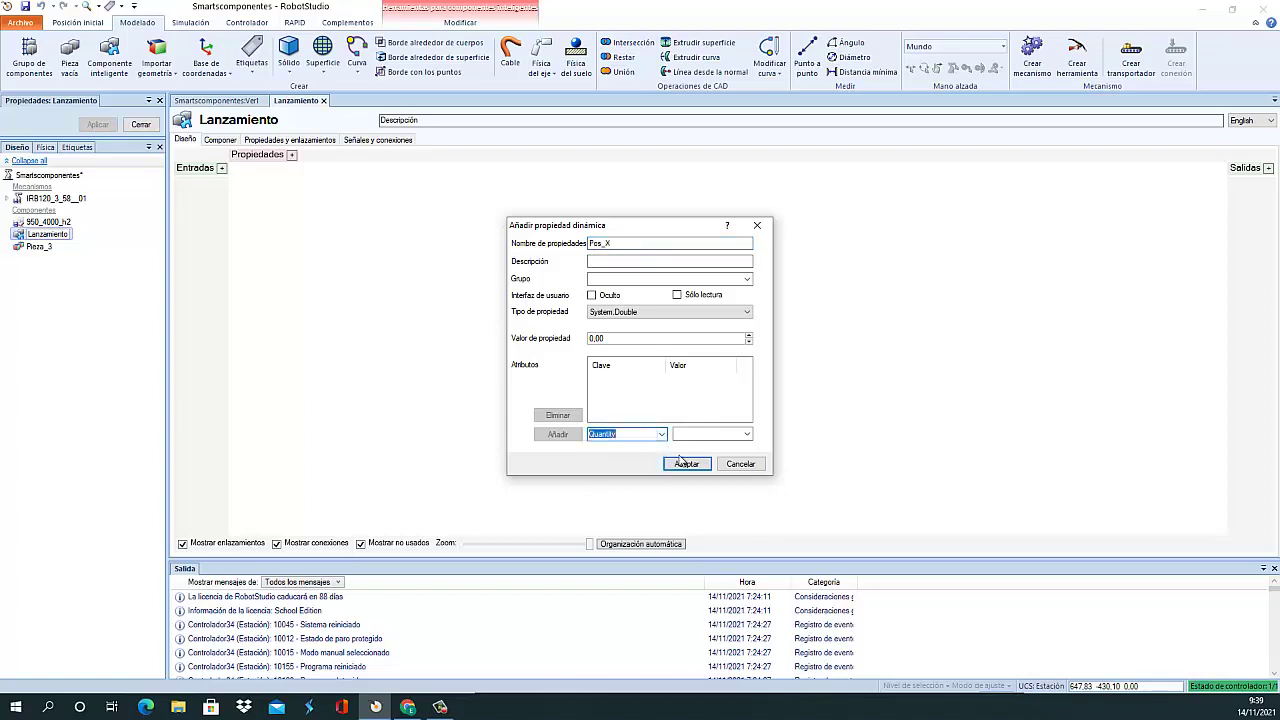
click(747, 434)
click(690, 452)
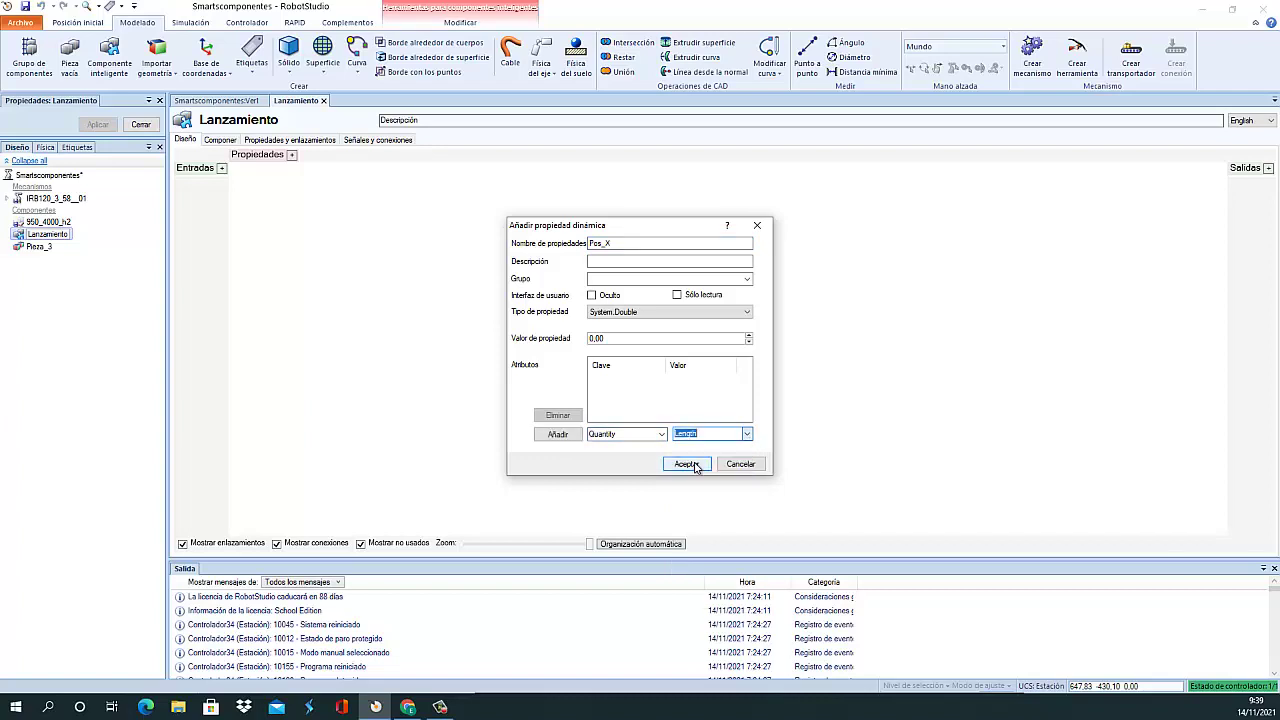
click(558, 434)
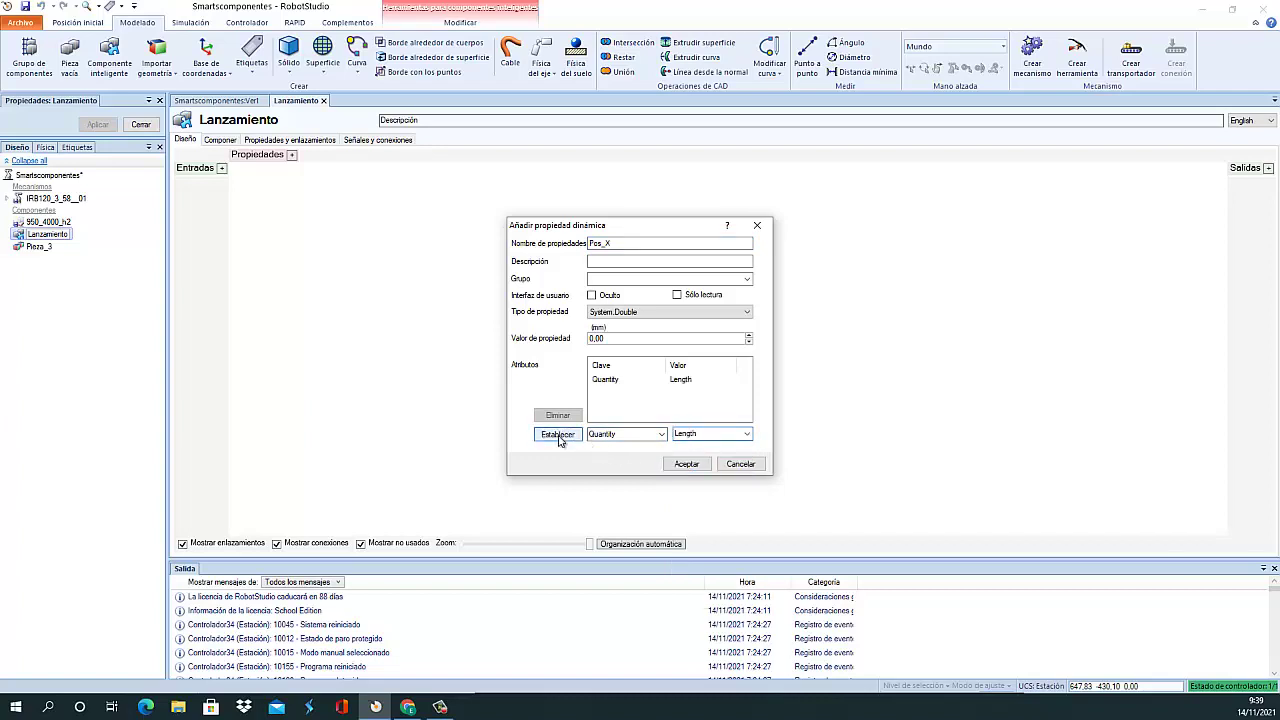
click(688, 466)
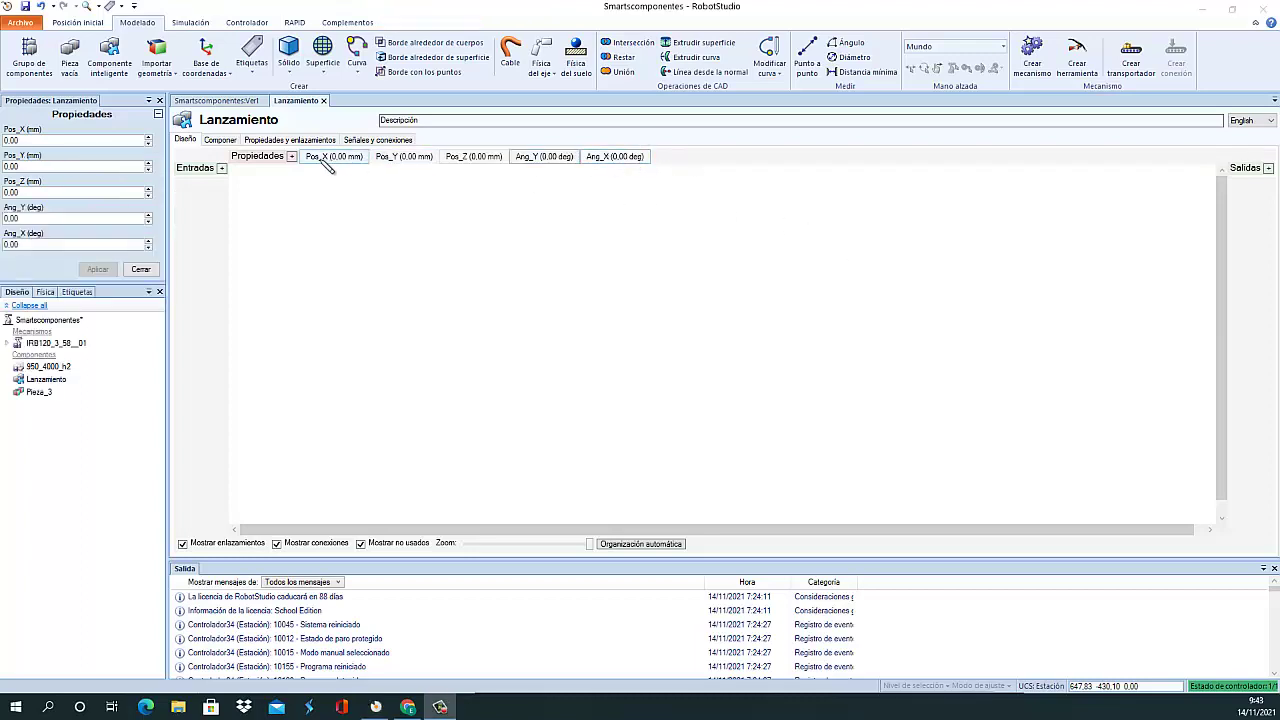
Add a dynamic property Ang_Z to the Lanzamiento component, with the attribute Quantity set to Angle
click(291, 157)
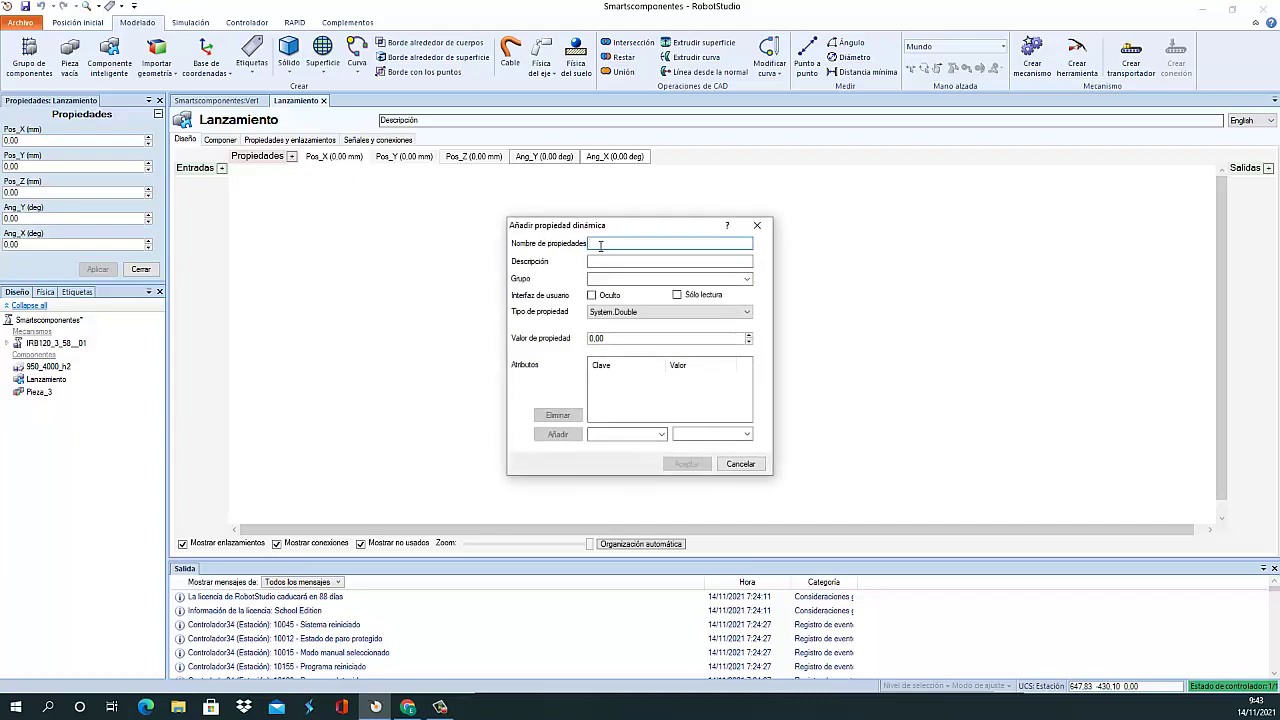
text(Ang_Z)
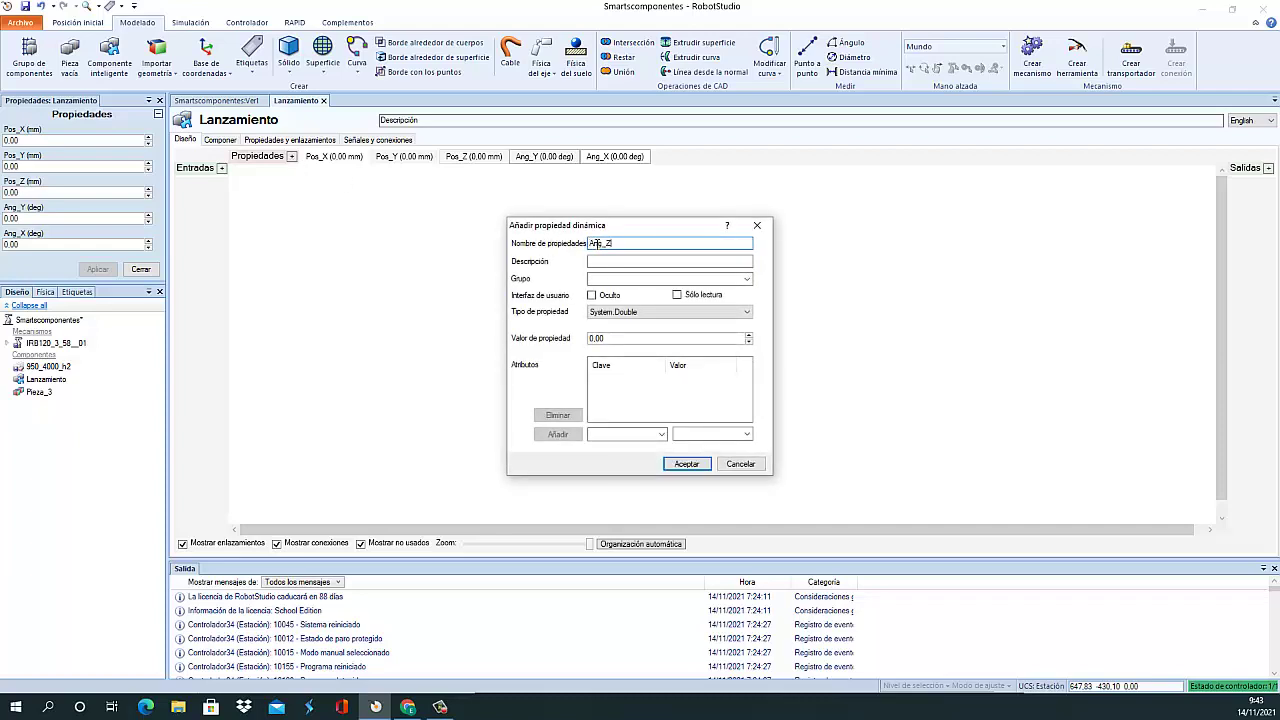
click(661, 434)
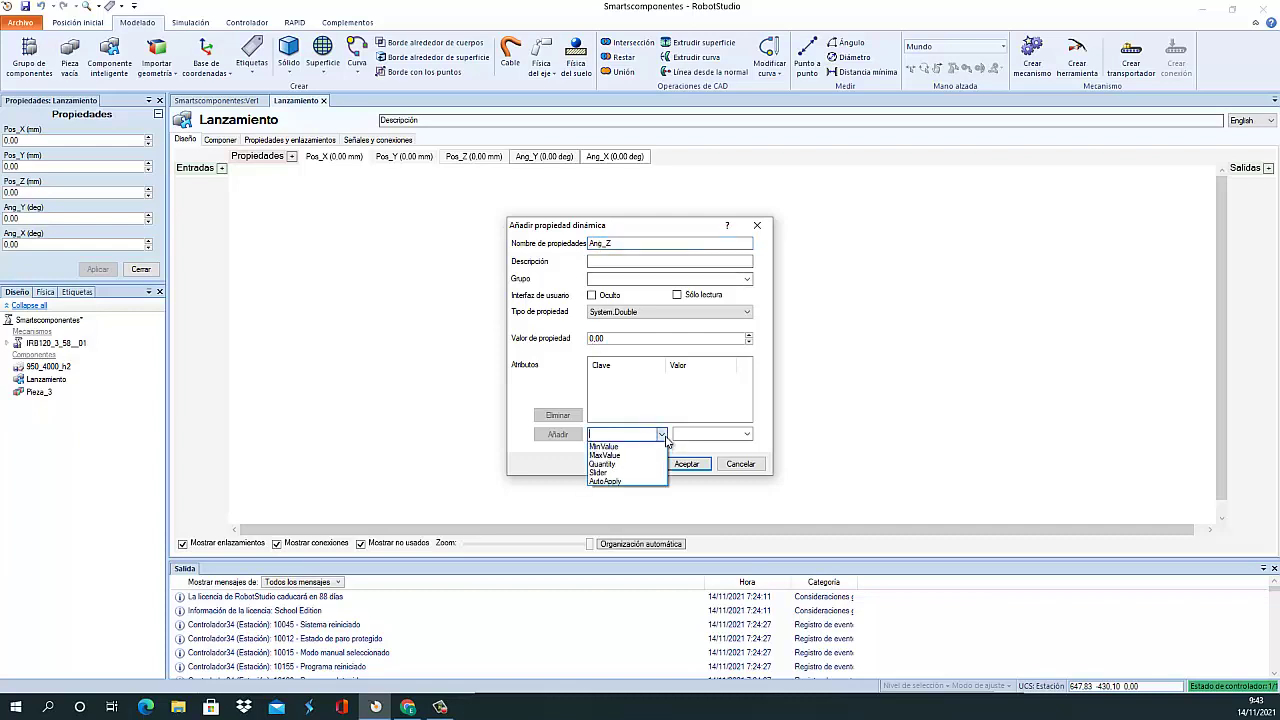
click(625, 464)
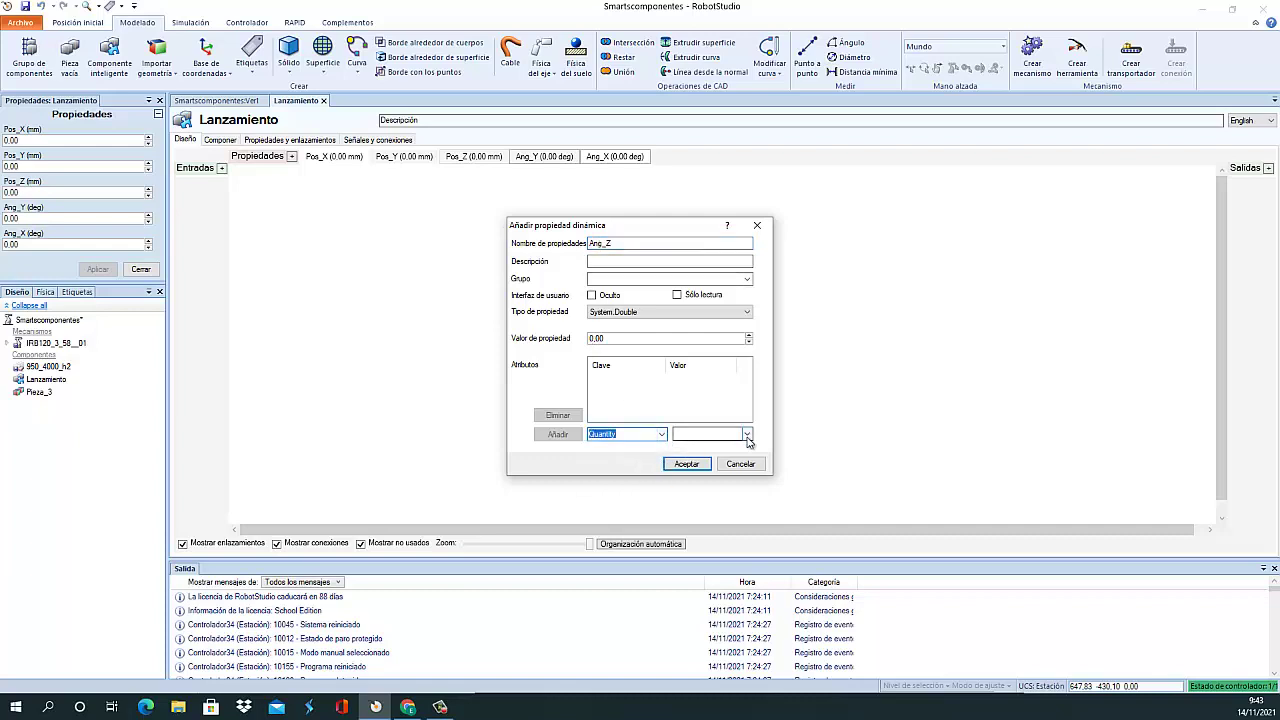
click(746, 435)
click(684, 472)
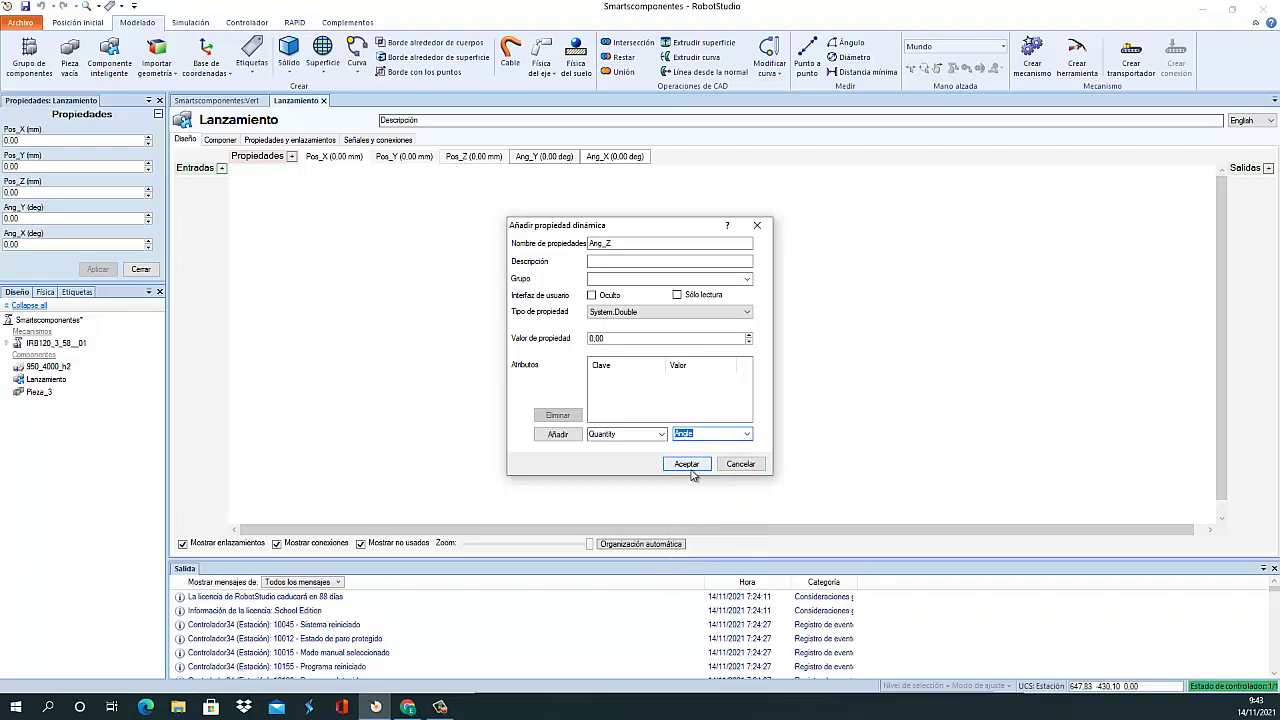
click(557, 435)
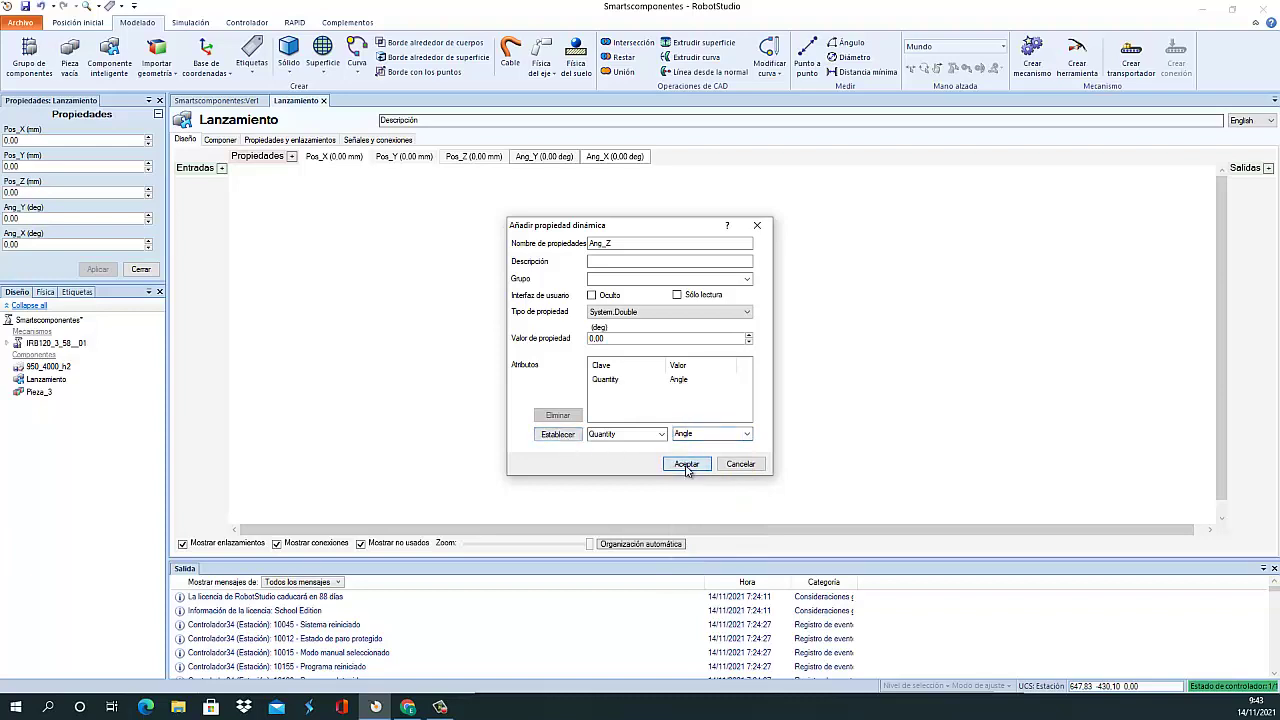
click(686, 465)
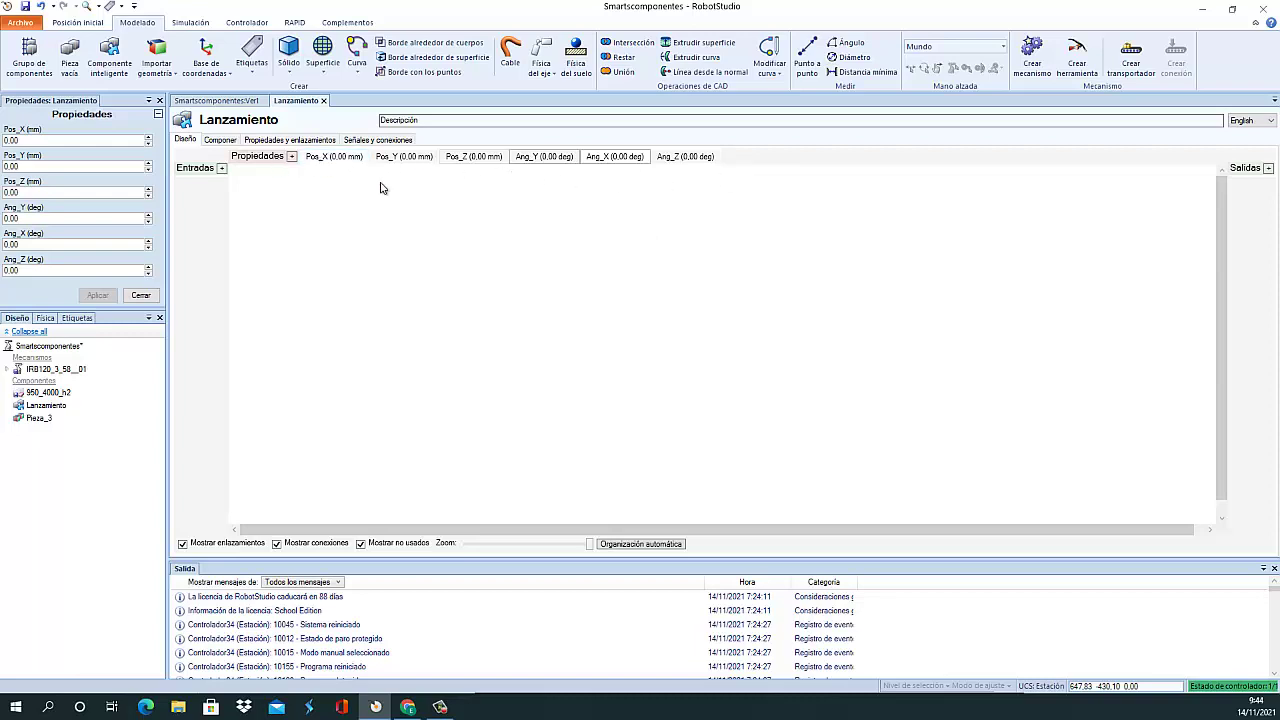
Add a DigitalInput signal named Lanzar to the Lanzamiento component and close its properties
click(222, 169)
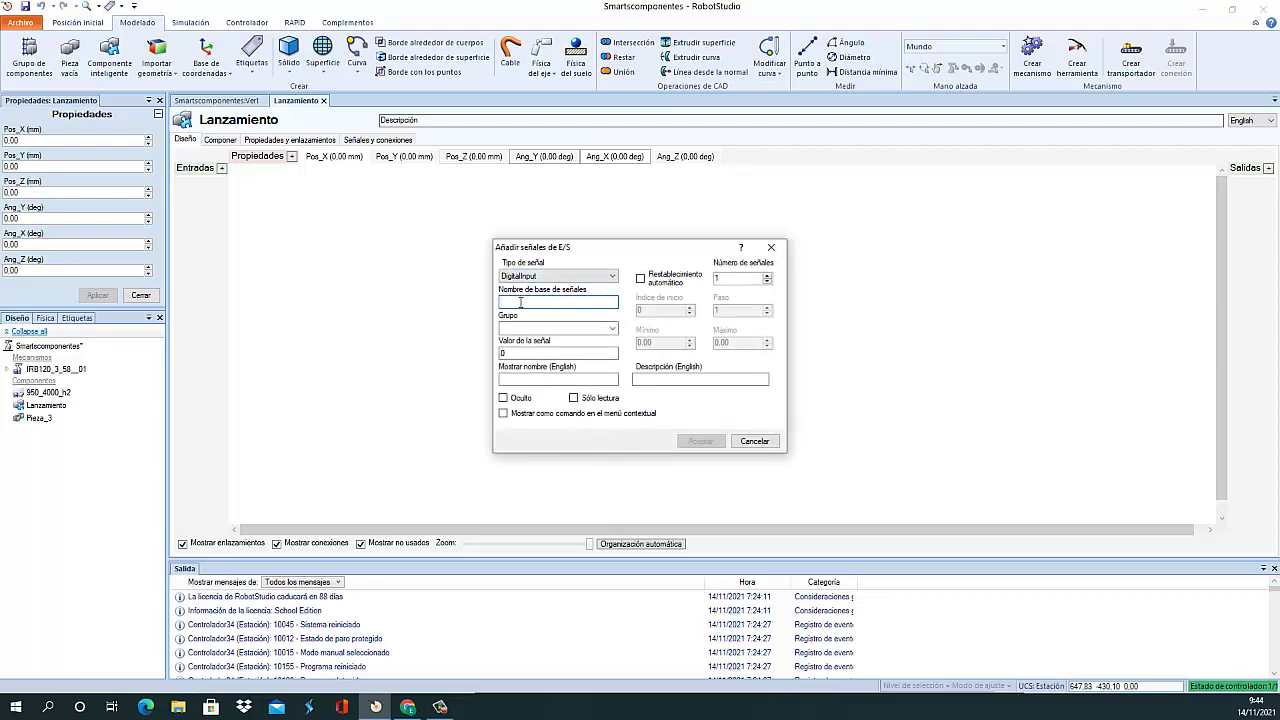
text(Lanzar)
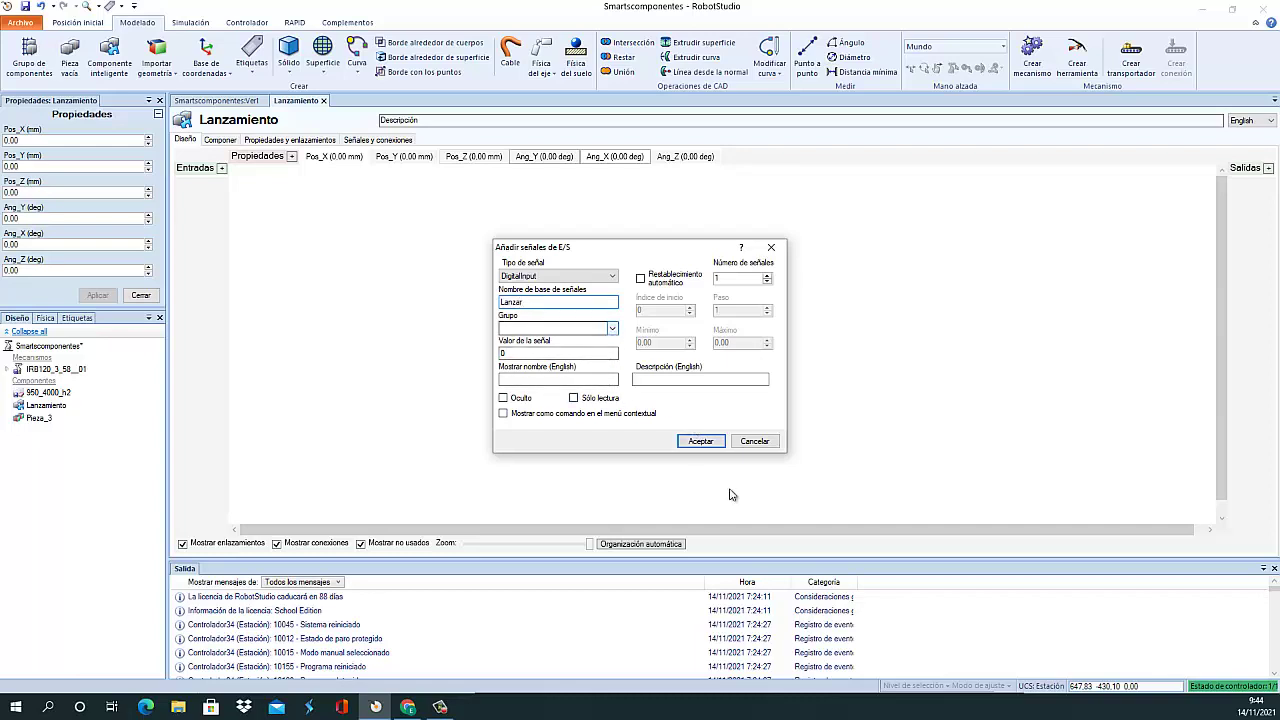
click(706, 444)
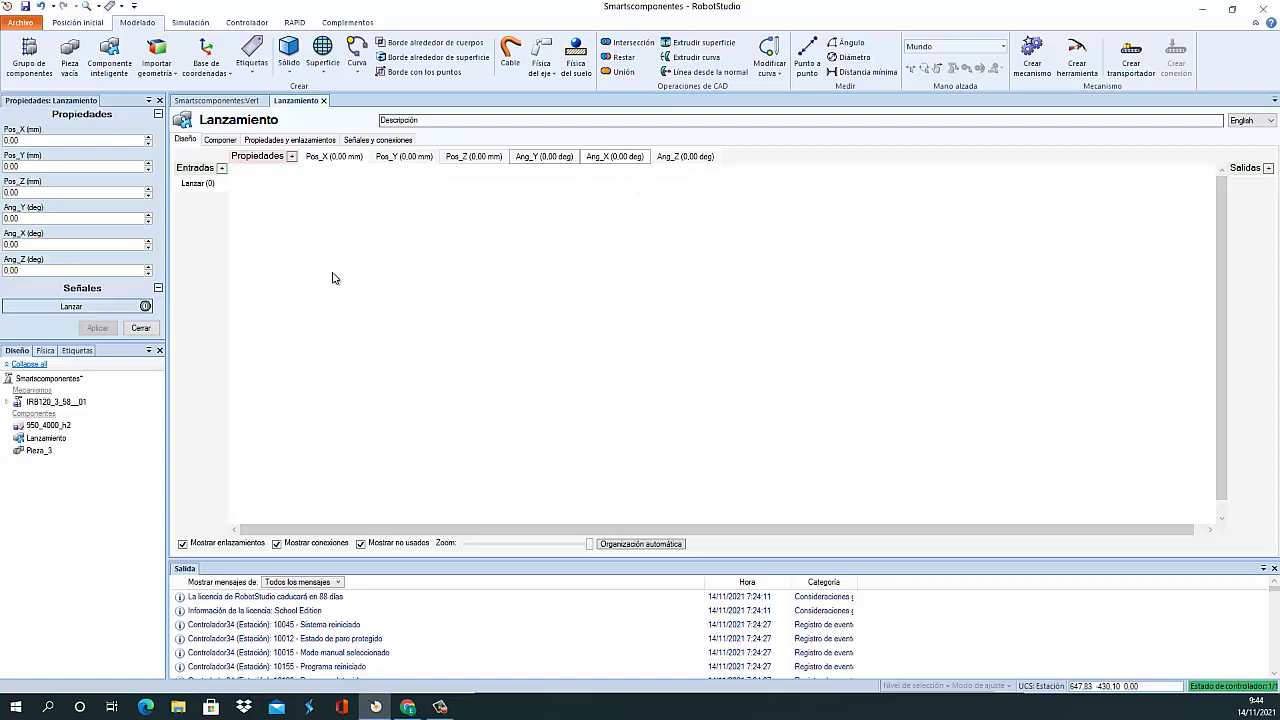
click(146, 331)
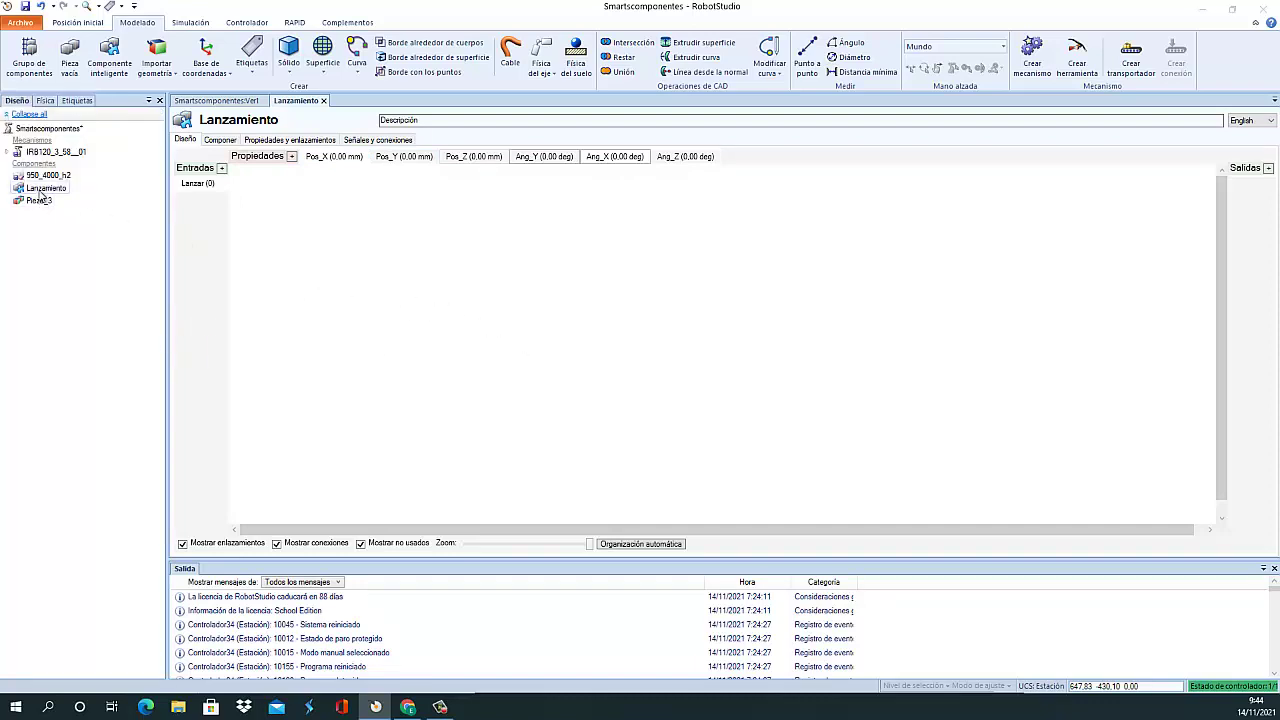
Create a solid box 100 mm long, 100 mm wide and 100 mm high, with its corner point at Y -1000 mm
click(220, 140)
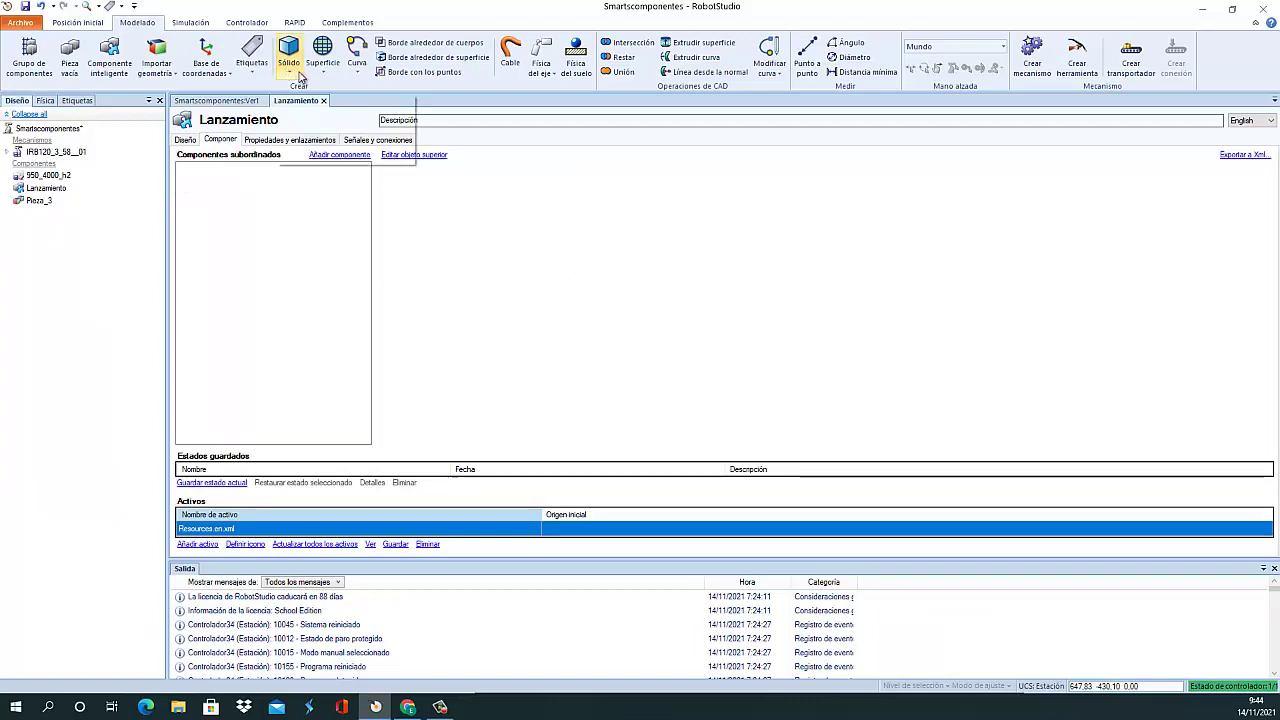
click(296, 80)
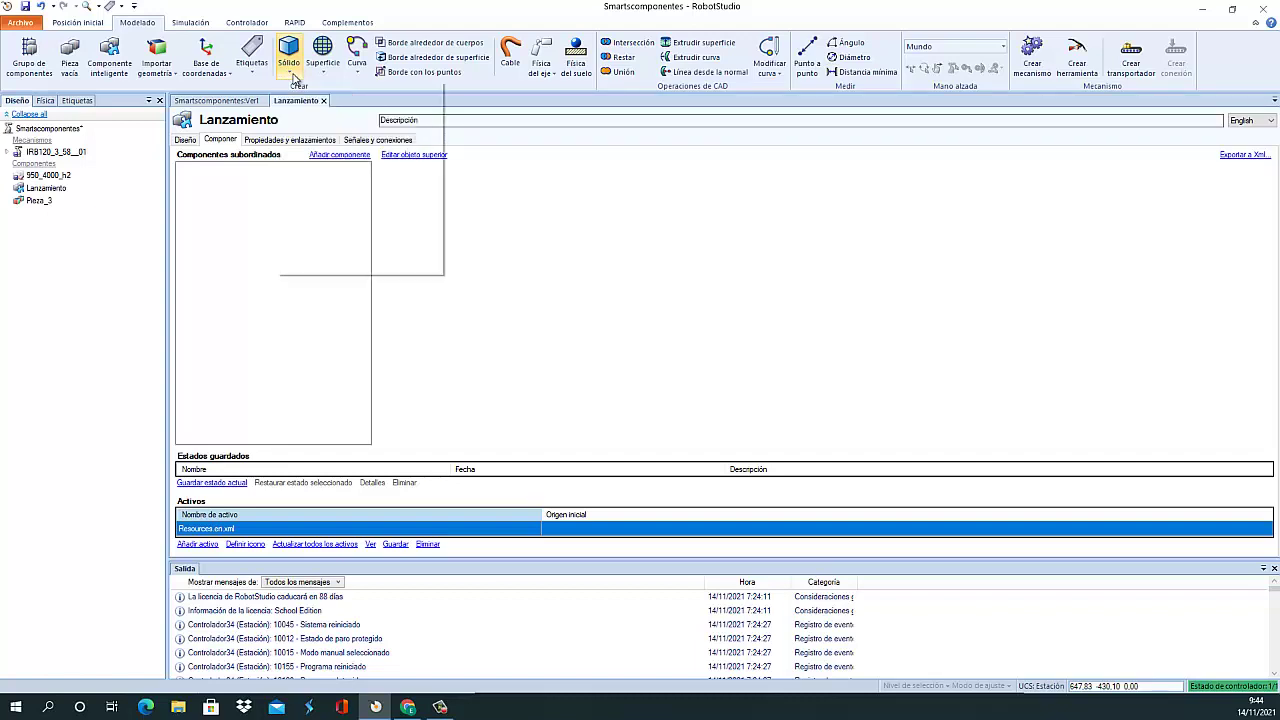
click(320, 95)
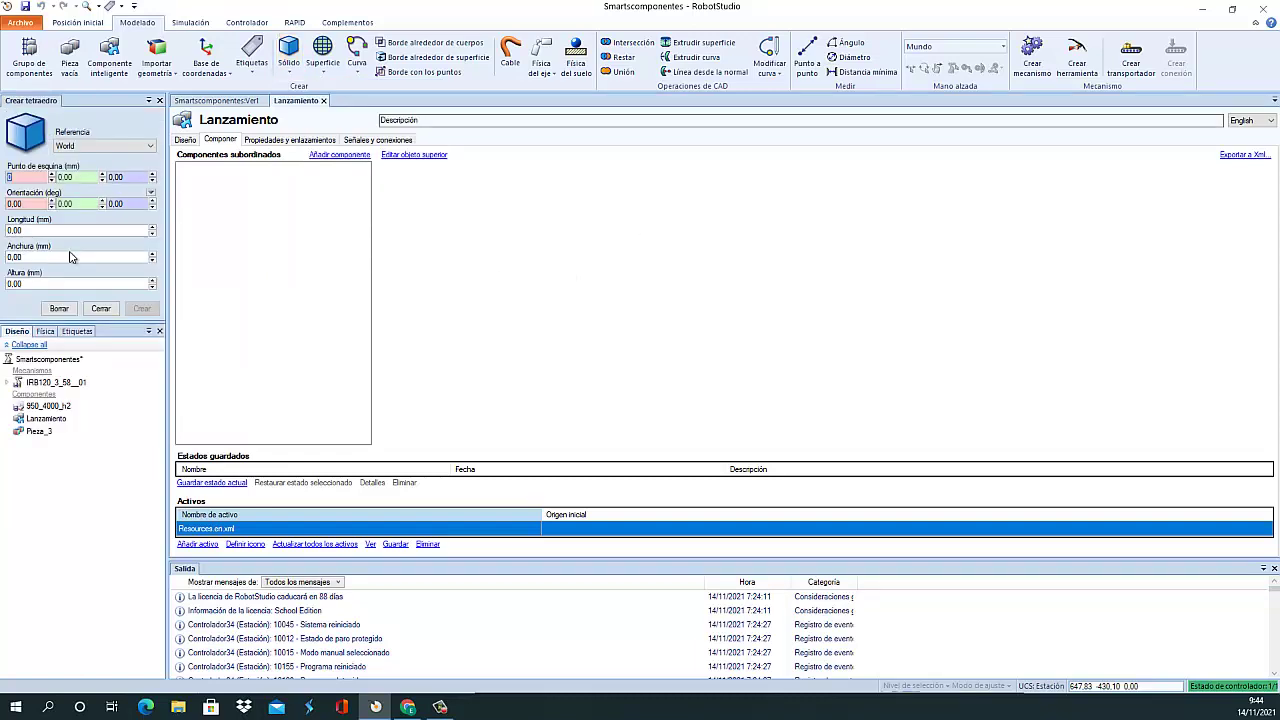
click(40, 230)
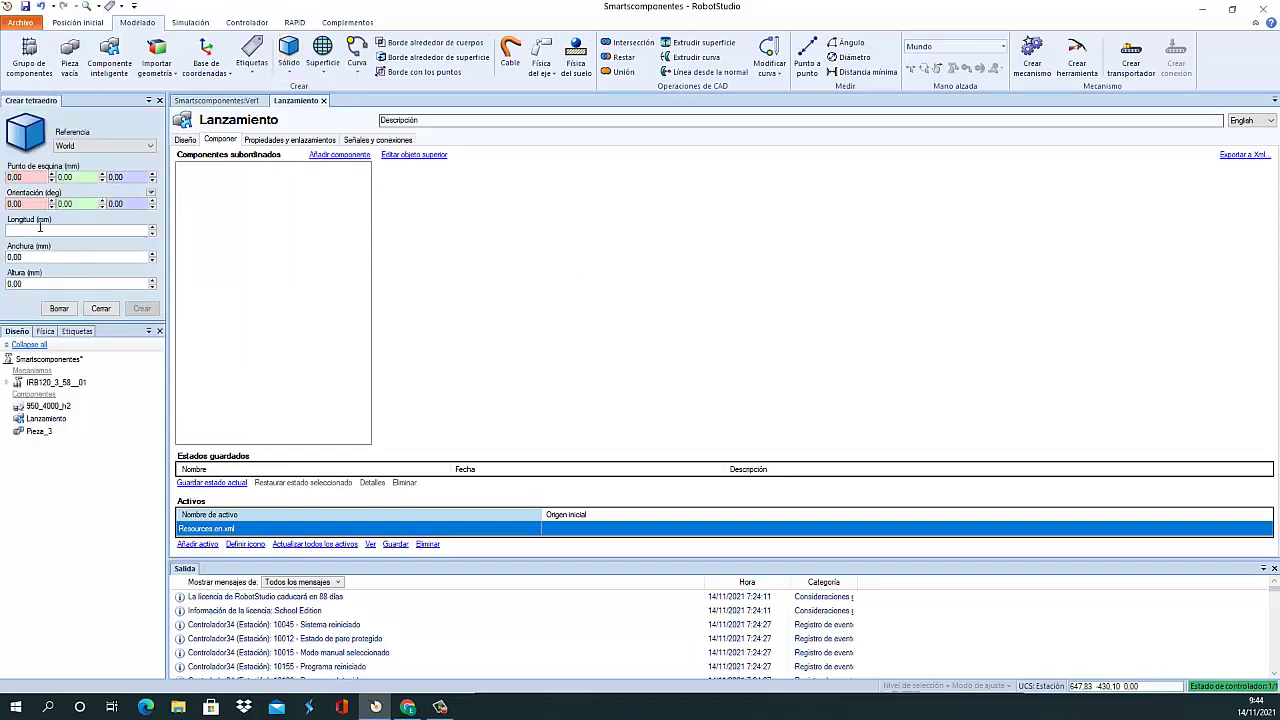
text(100)
click(22, 257)
click(8, 285)
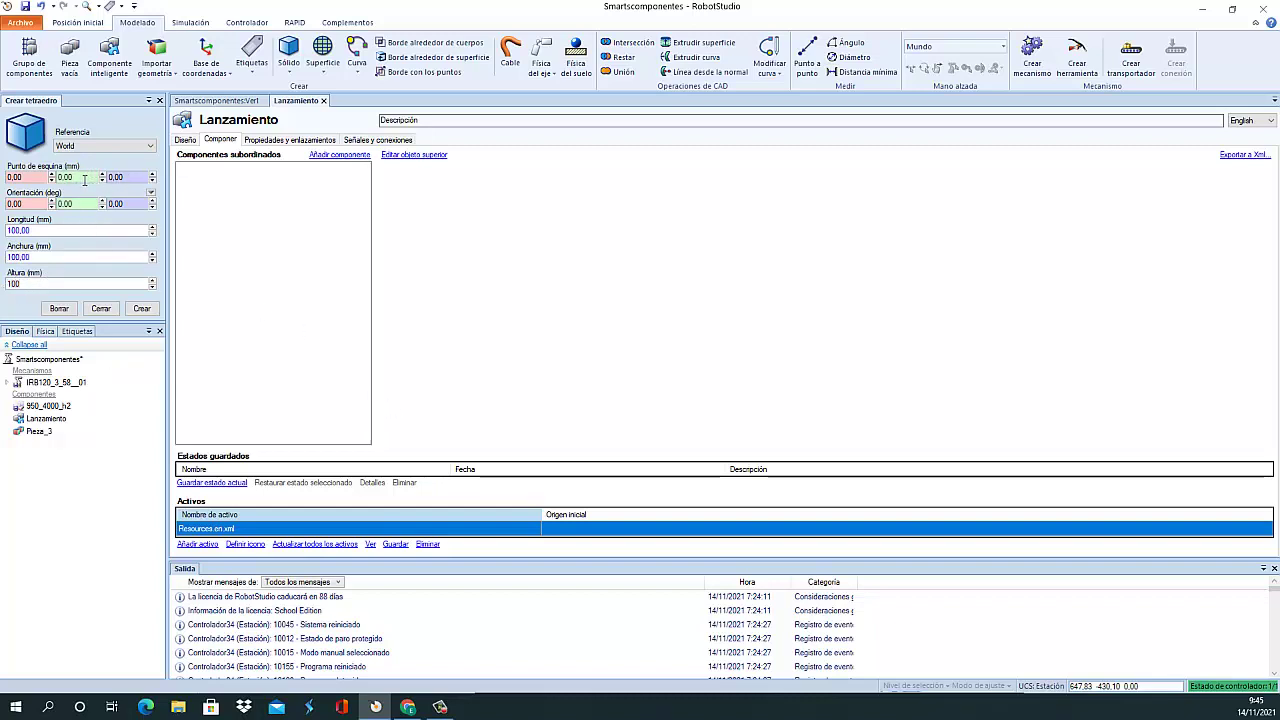
click(85, 177)
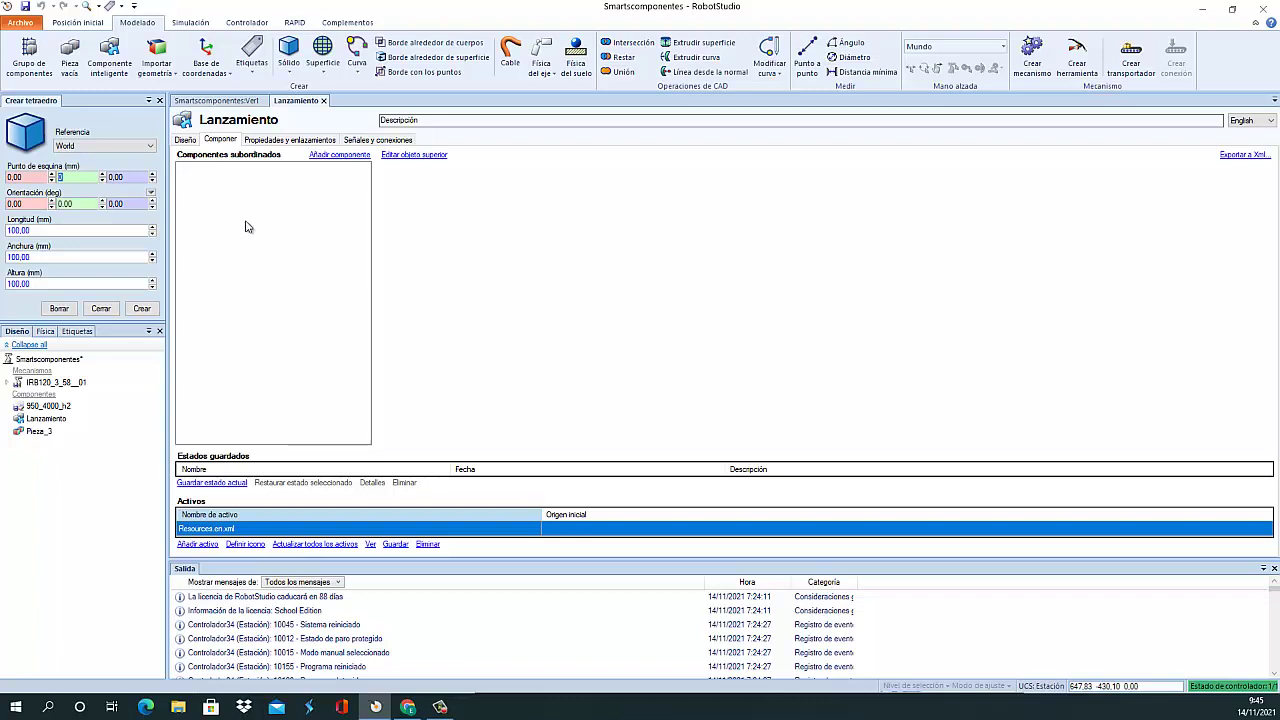
text(-1000)
click(142, 309)
click(104, 309)
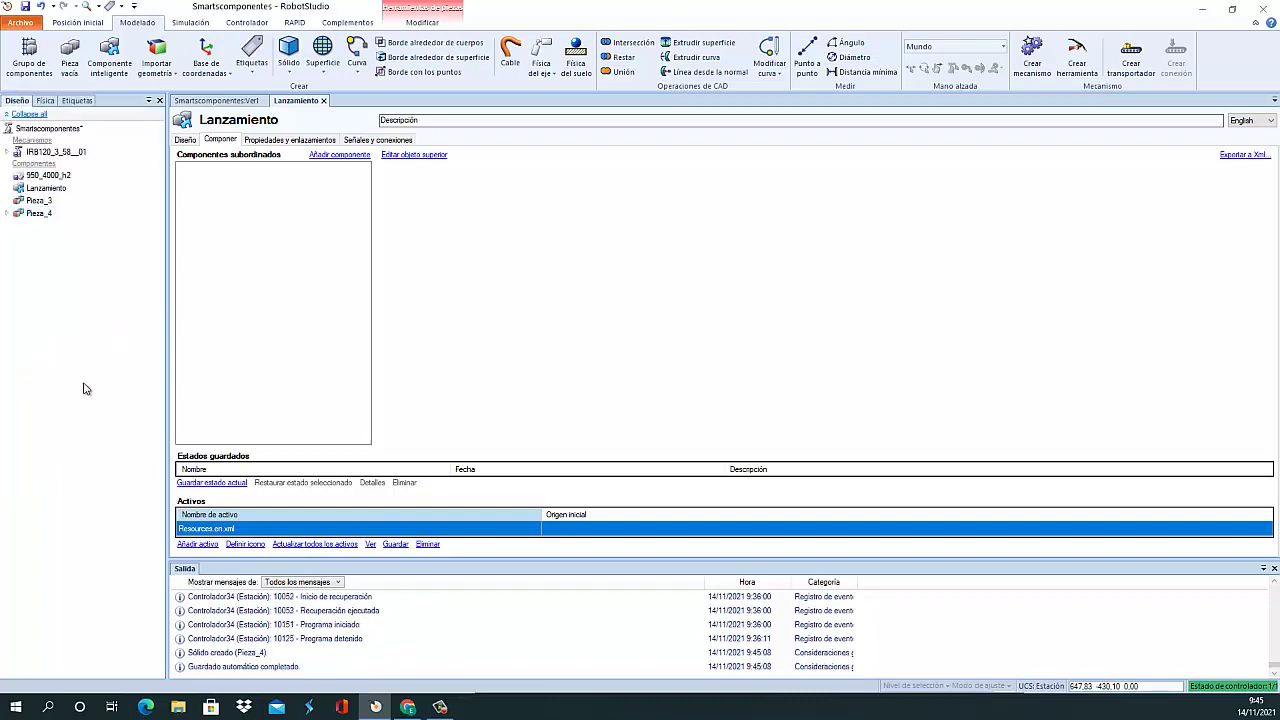
Rename the new box as Dado and move it inside the Lanzamiento component
click(32, 215)
click(38, 213)
text(Dado)
key(Return)
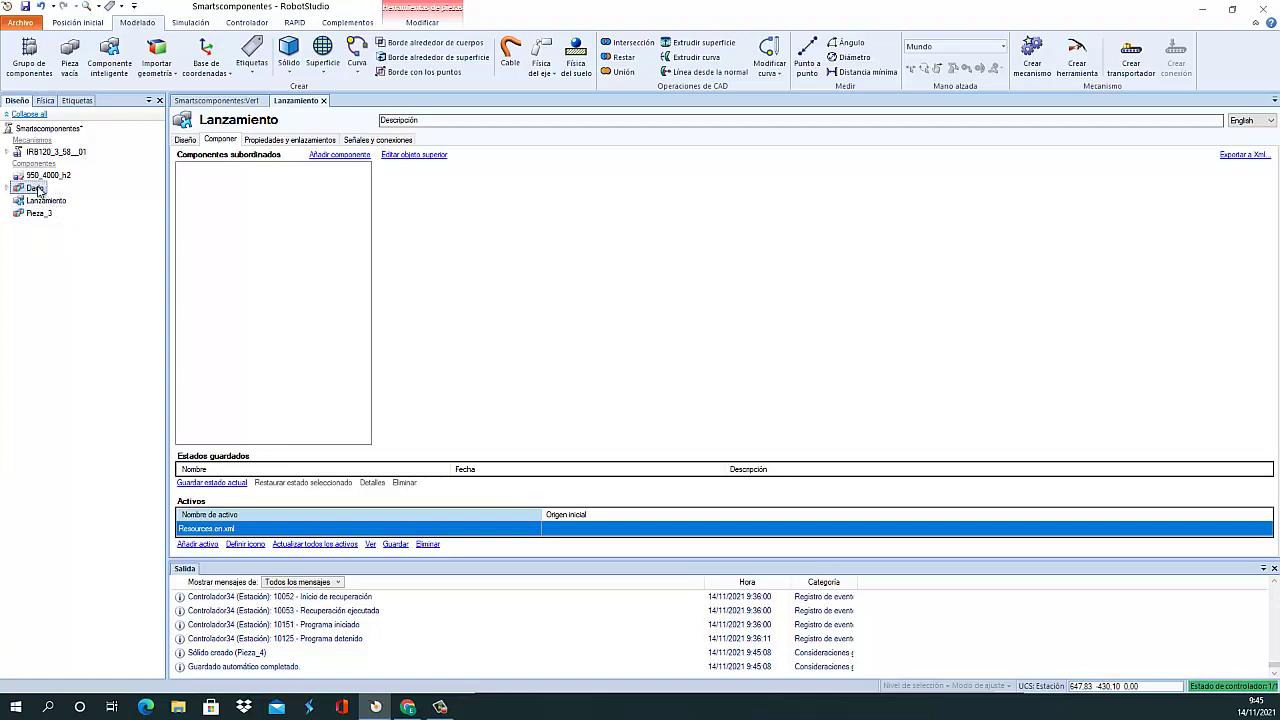
drag(30, 190, 50, 204)
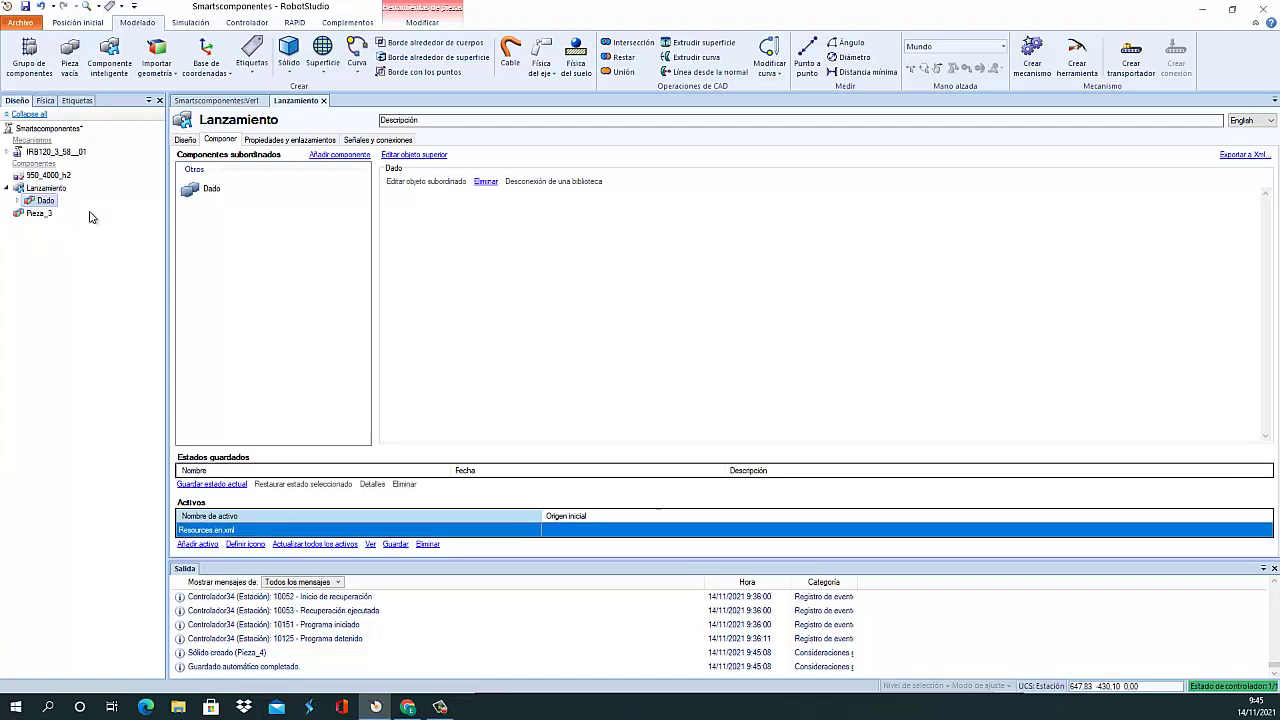
Return to the station view and colour the Dado box bright green, RGB 0, 255, 0
click(185, 140)
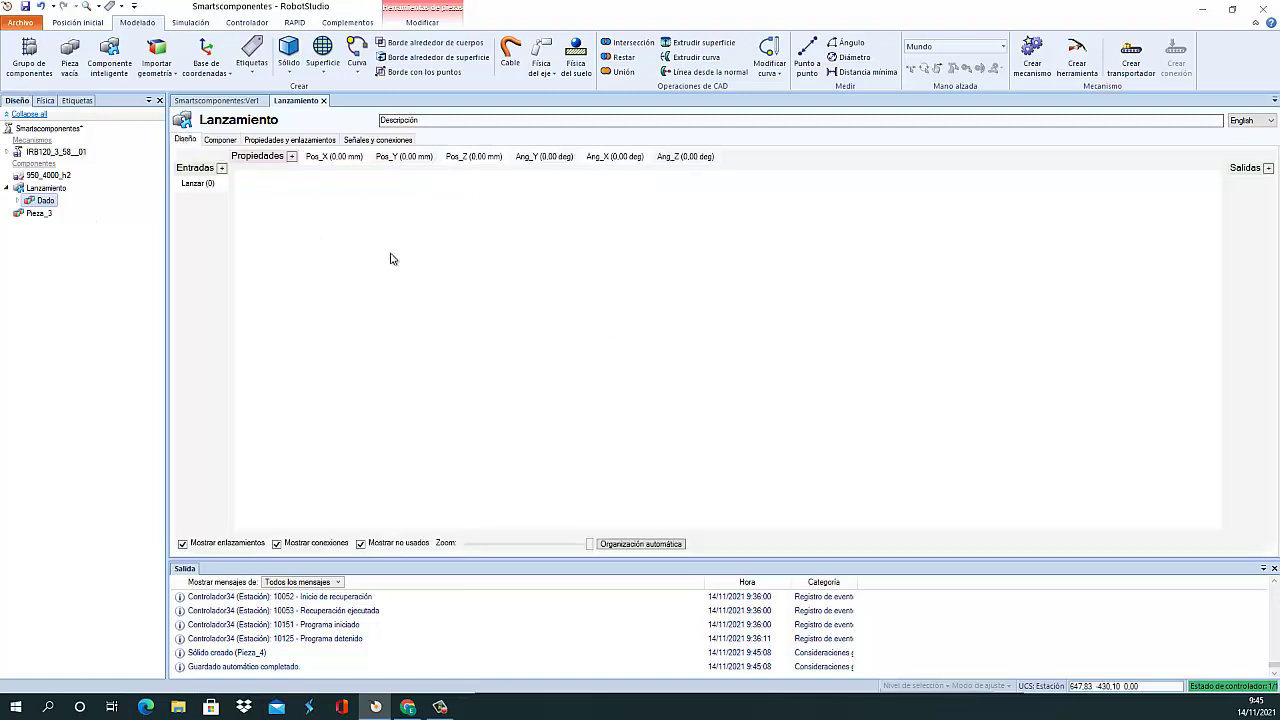
click(210, 101)
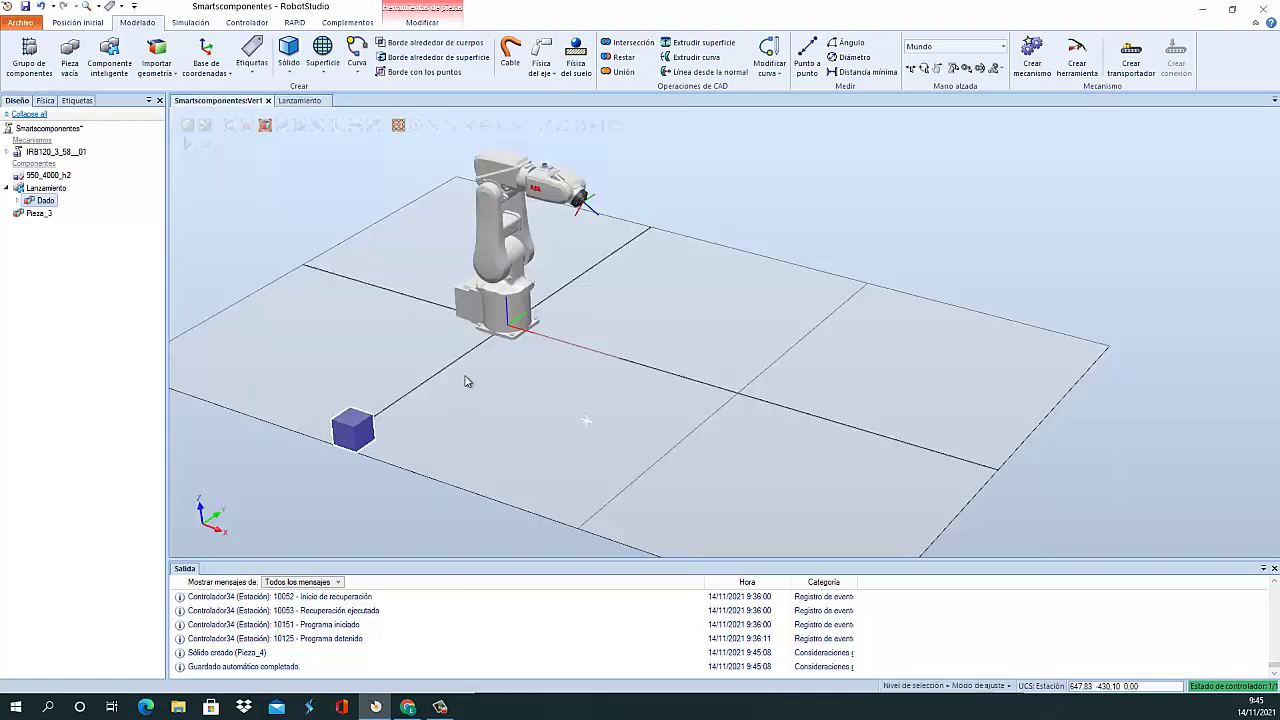
click(46, 202)
click(94, 320)
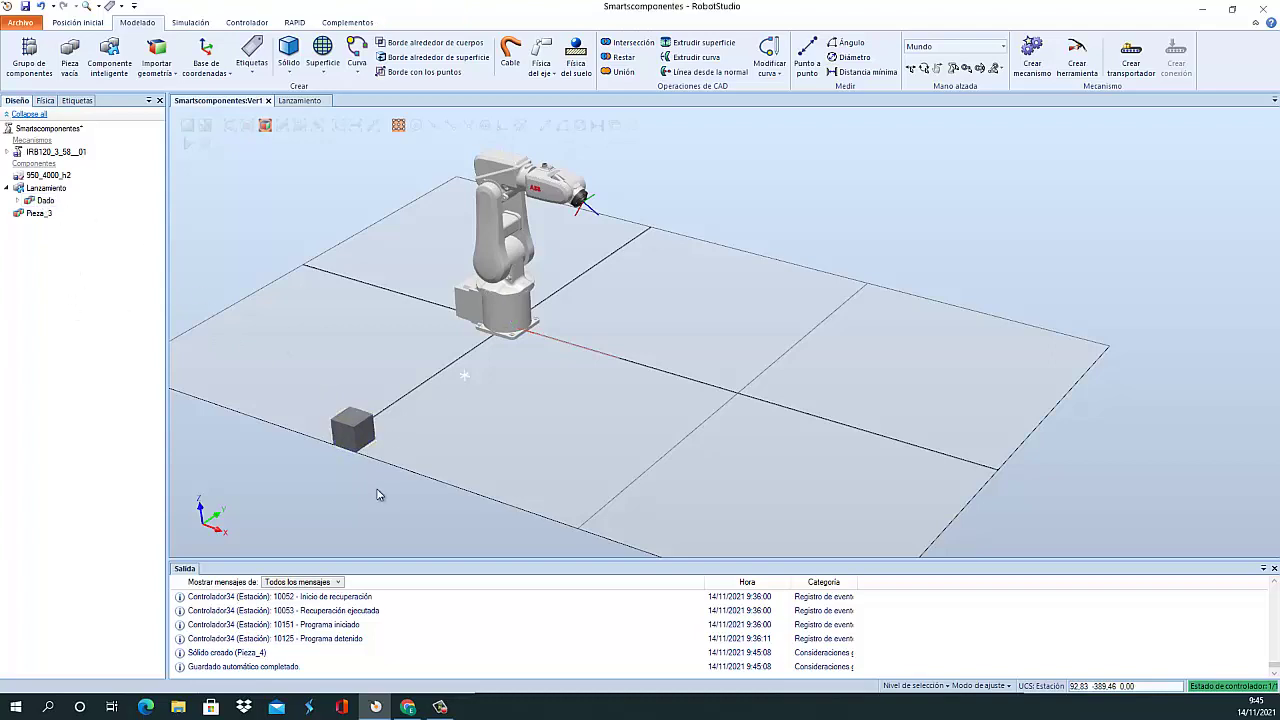
right_click(46, 201)
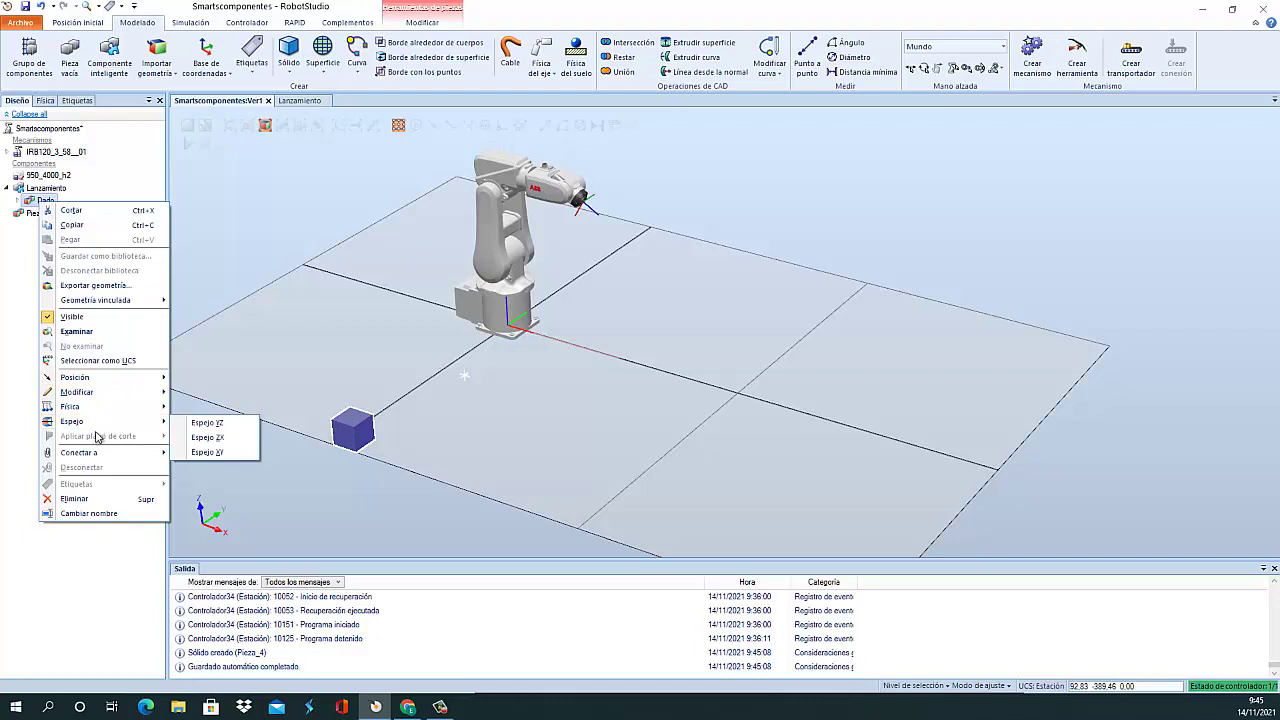
mouse_move(98, 414)
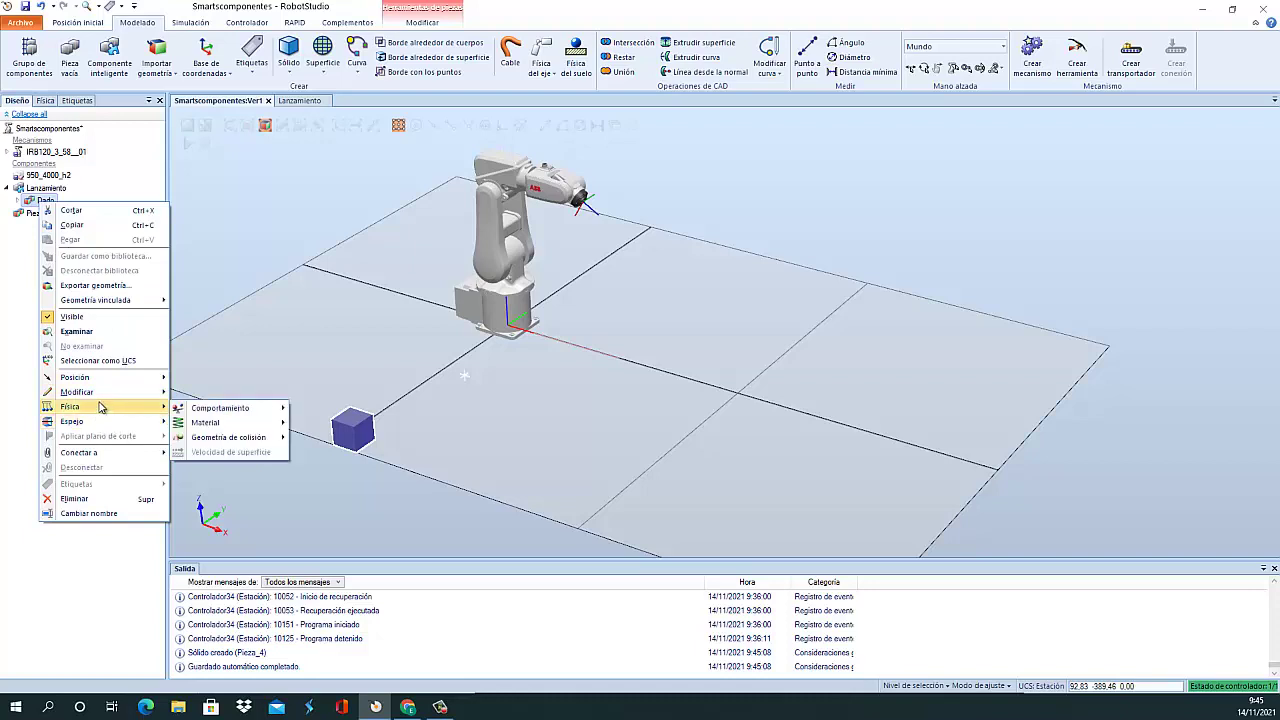
mouse_move(100, 392)
click(238, 395)
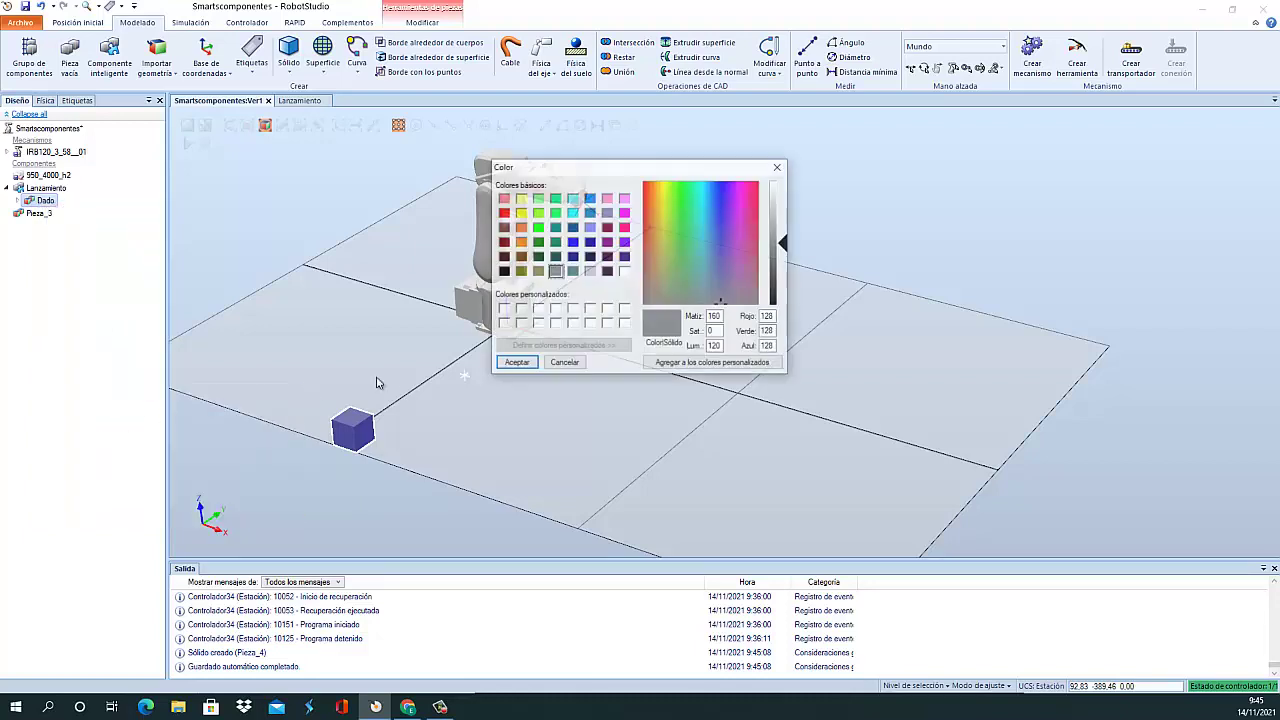
click(538, 227)
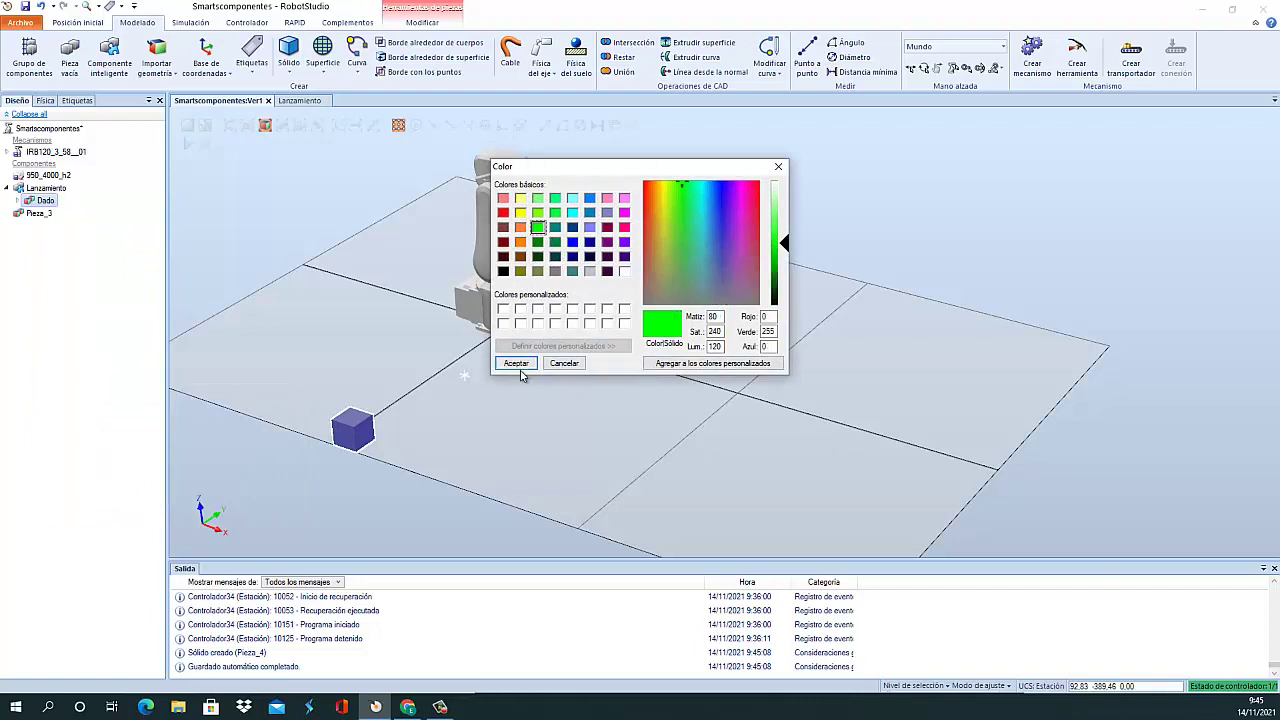
click(516, 363)
click(588, 418)
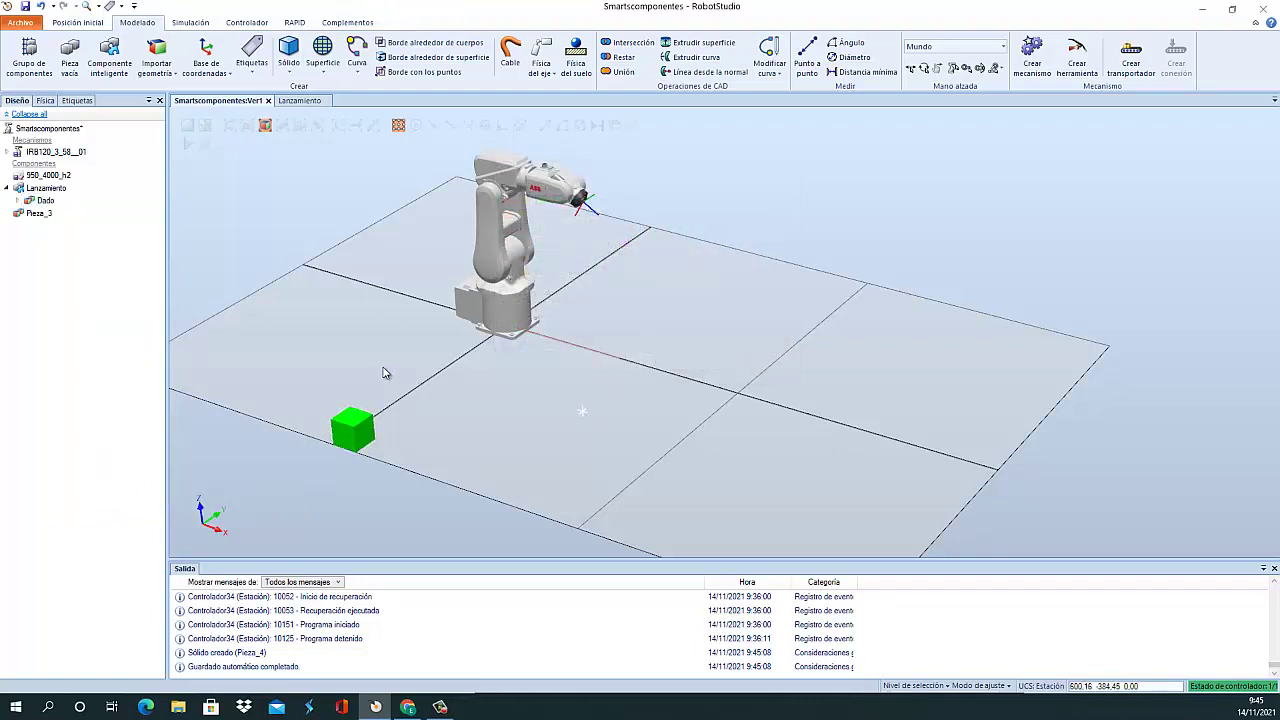
Hide the Dado box in the station by turning off its visibility
click(42, 201)
right_click(38, 205)
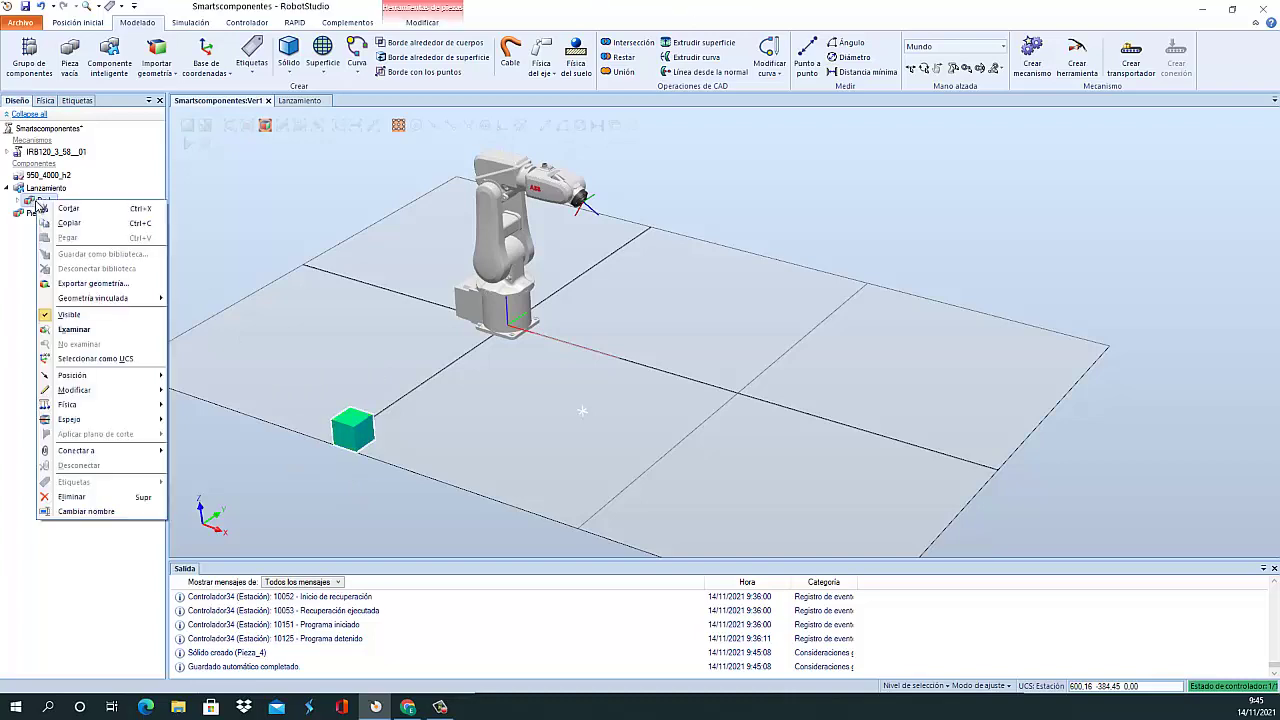
click(80, 315)
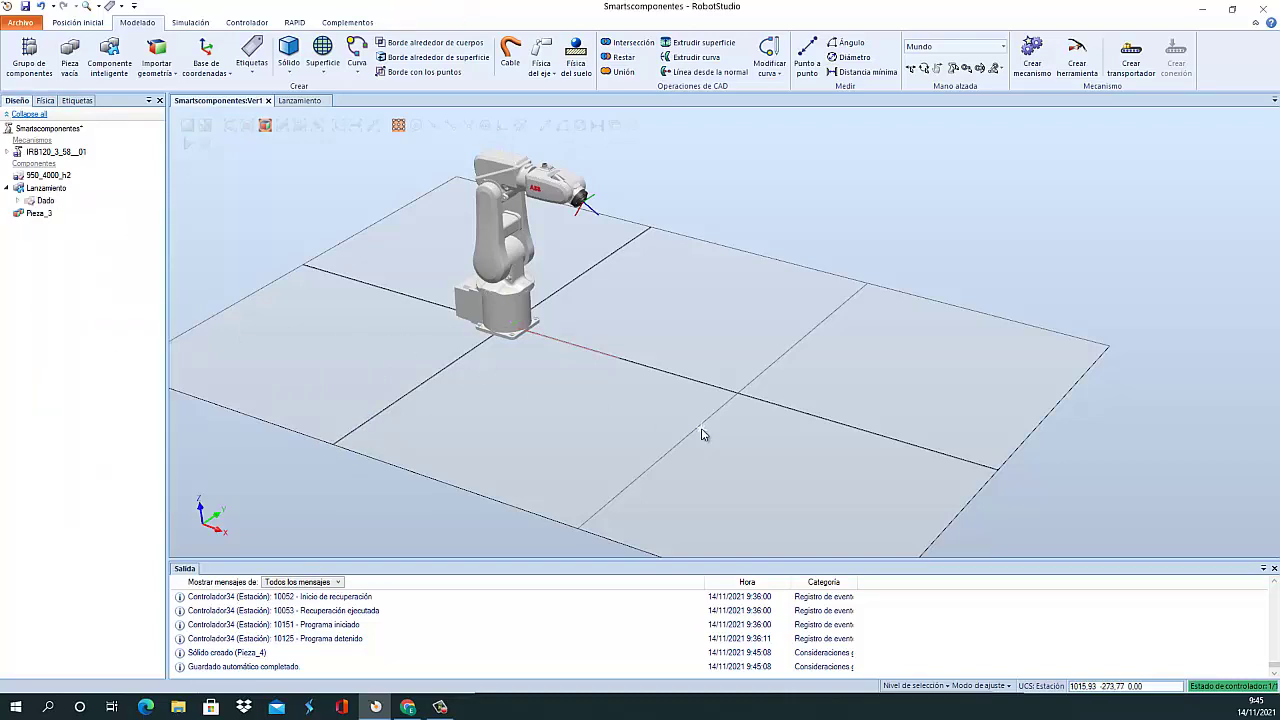
Add a Source action component to the Lanzamiento smart component
double_click(52, 188)
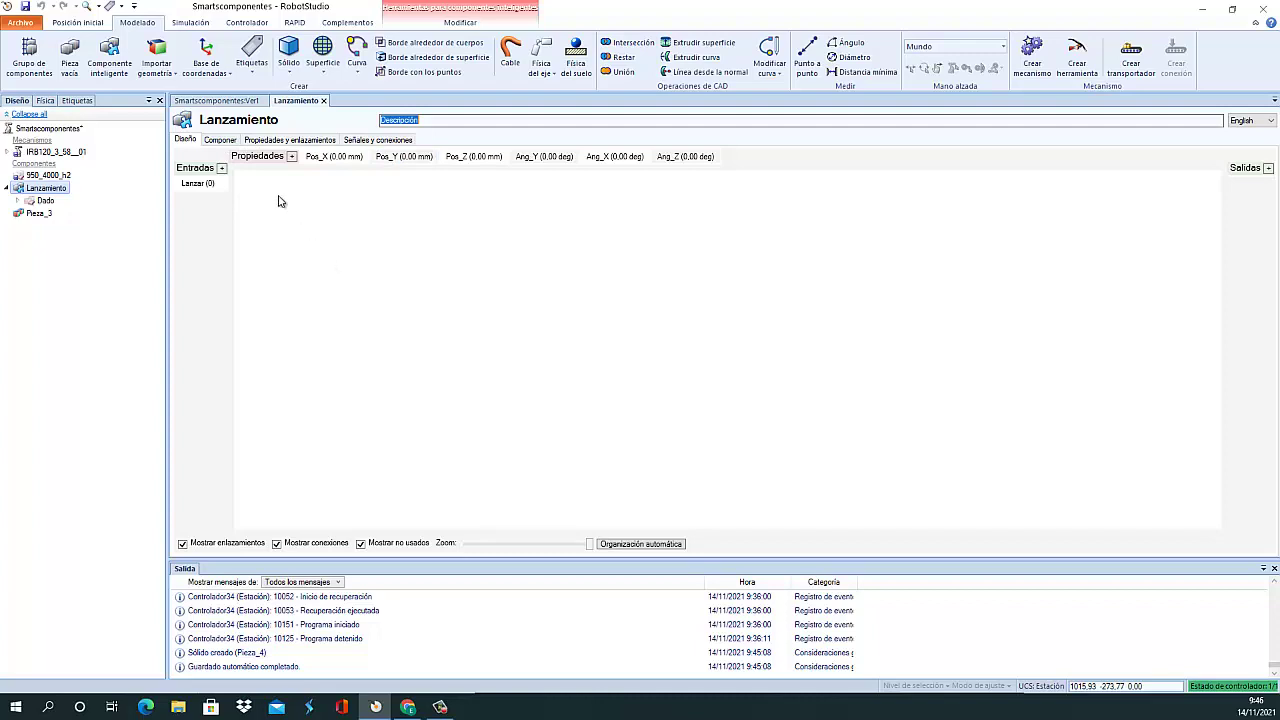
click(220, 140)
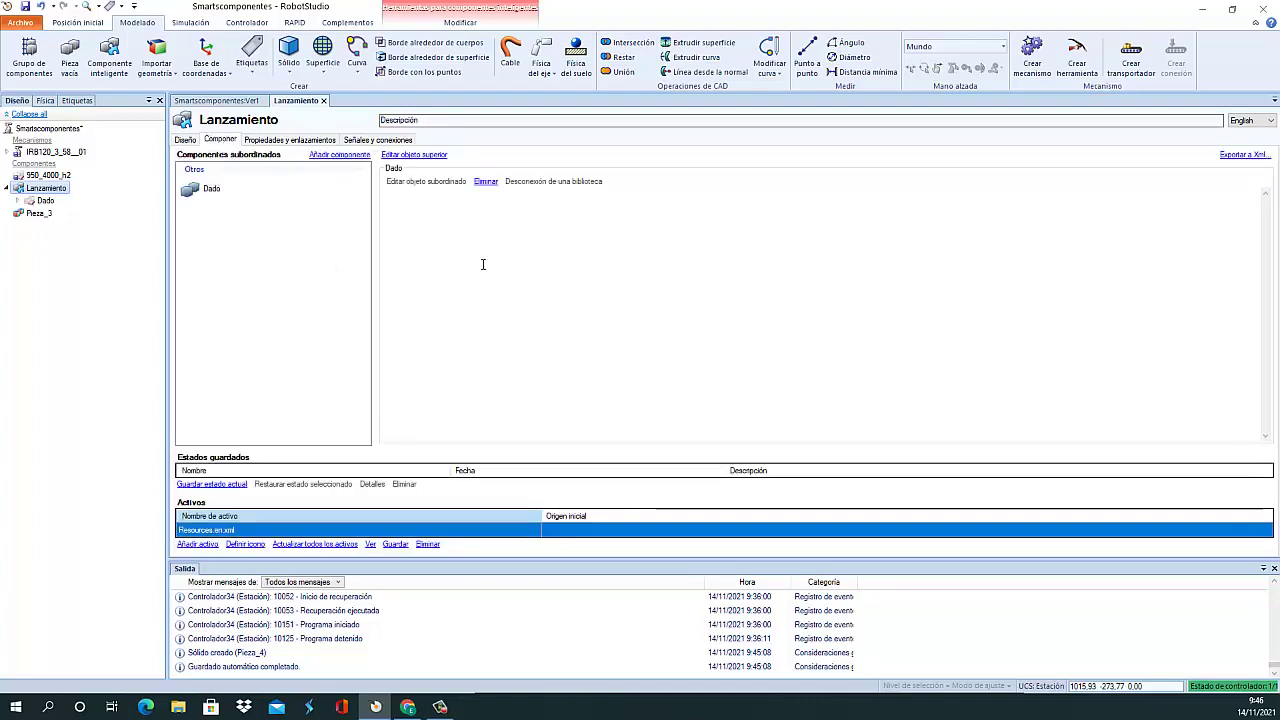
click(352, 156)
mouse_move(472, 414)
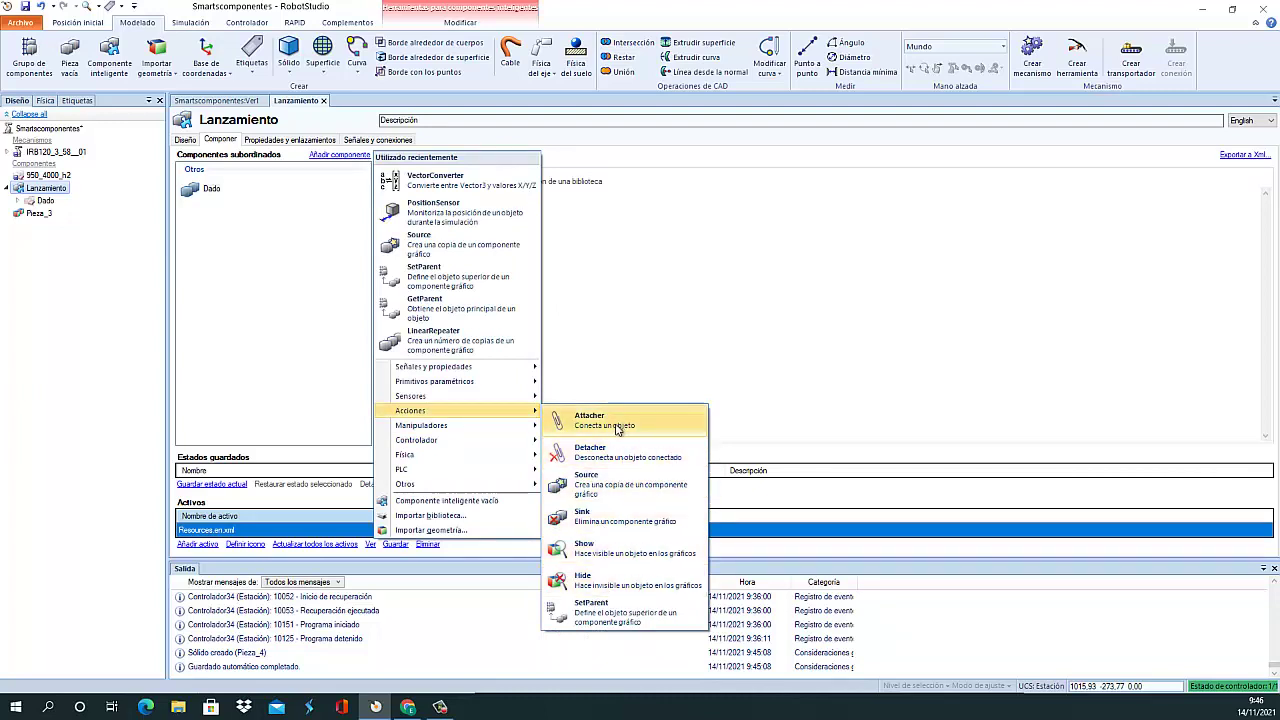
click(628, 489)
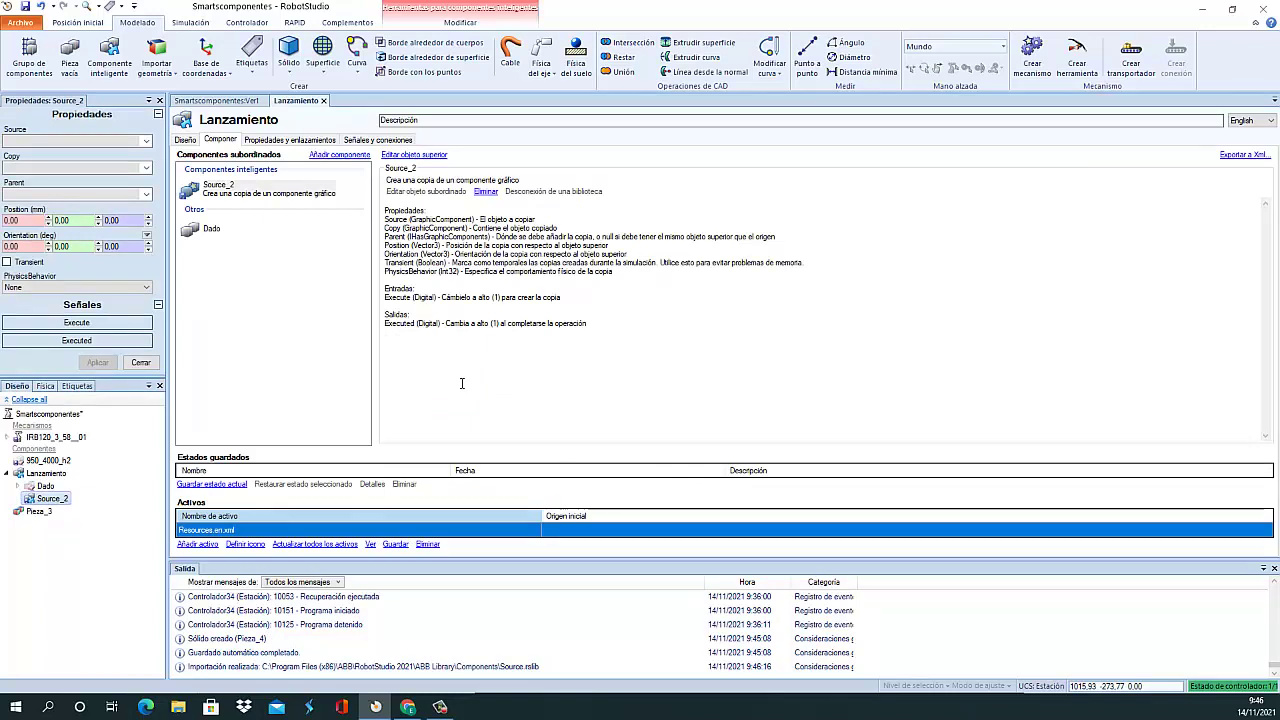
Set the new Source component to copy Dado, enable Transient and set PhysicsBehavior to Dynamic
click(146, 142)
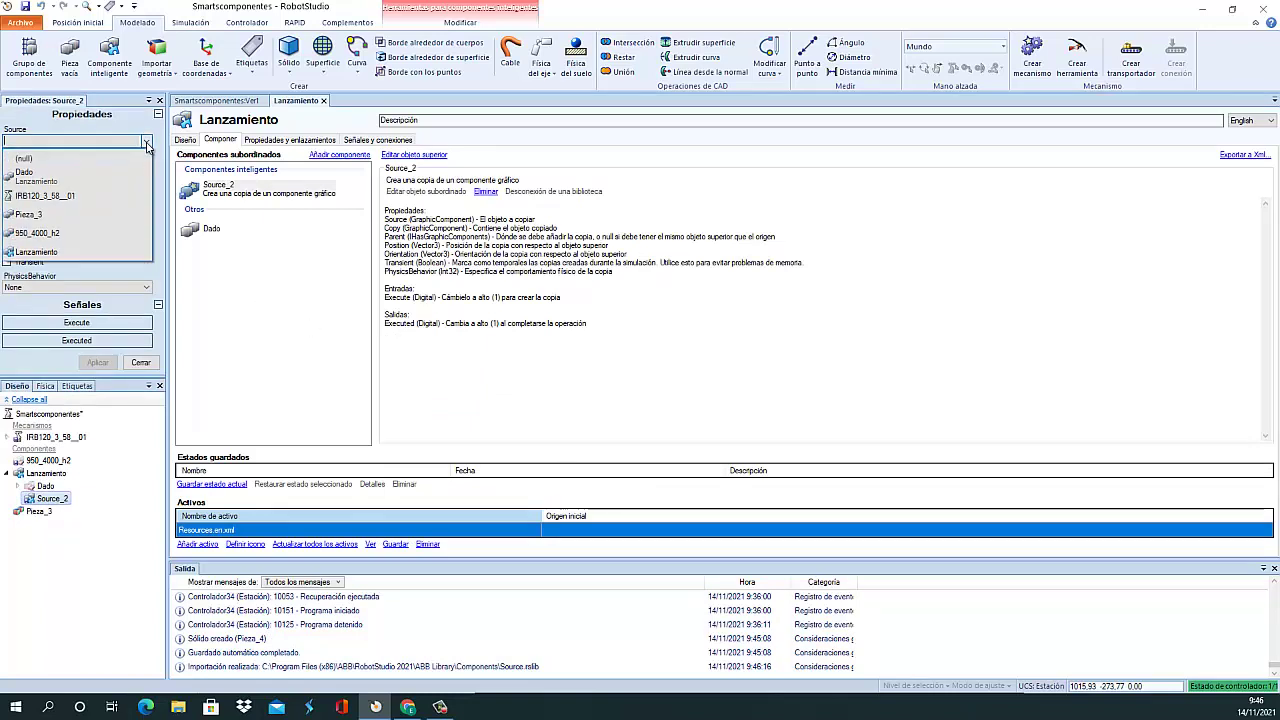
click(49, 176)
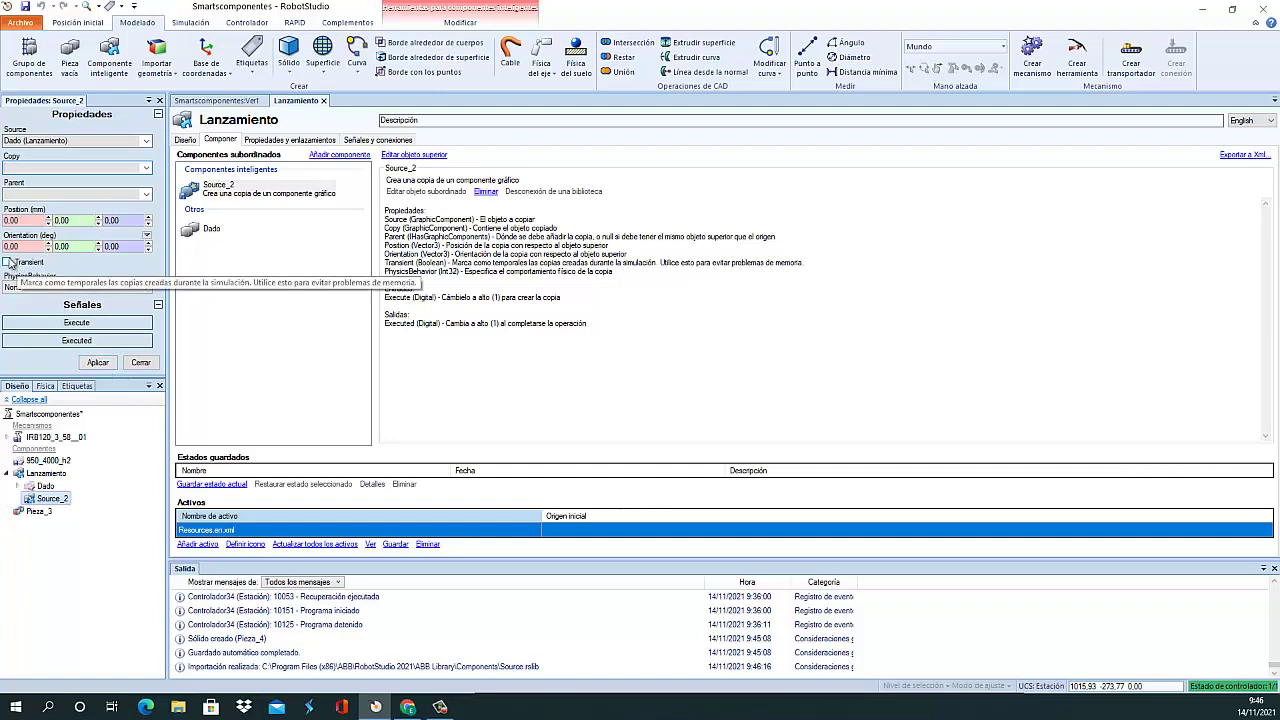
click(8, 263)
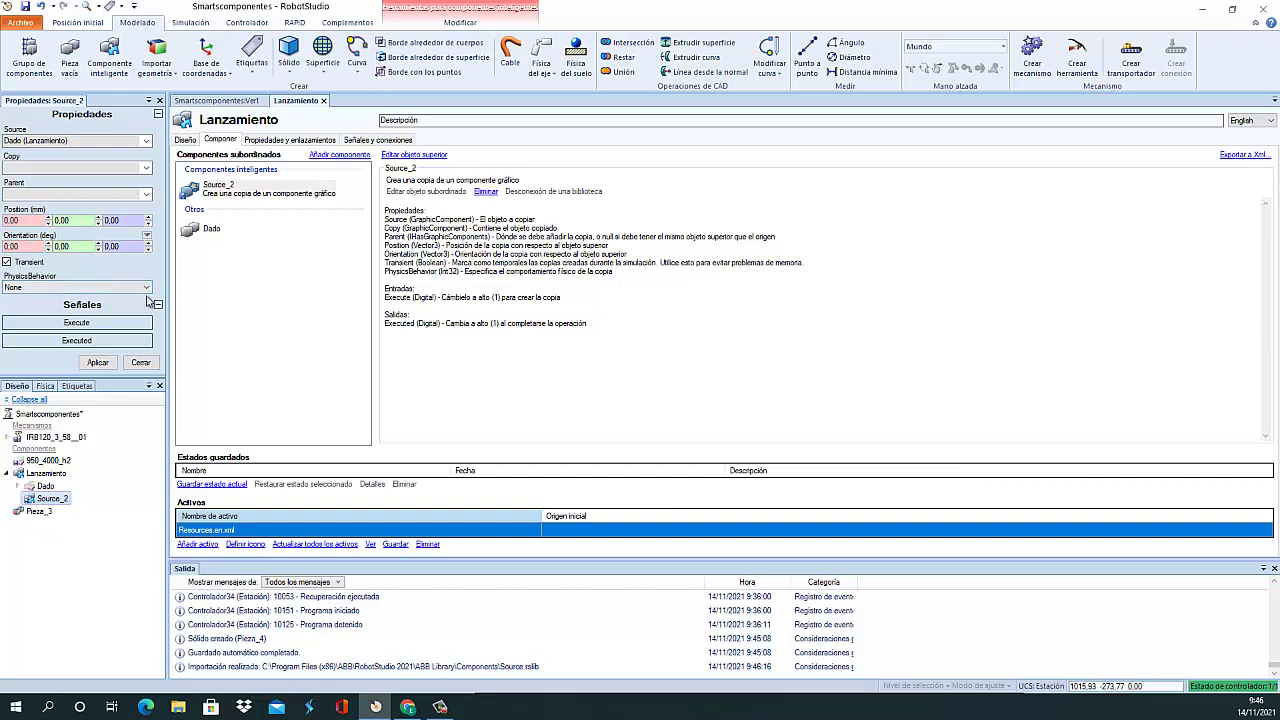
click(146, 288)
click(30, 320)
Set the Source component's position to X 500 mm and Z 500 mm, apply its properties and close them
click(29, 220)
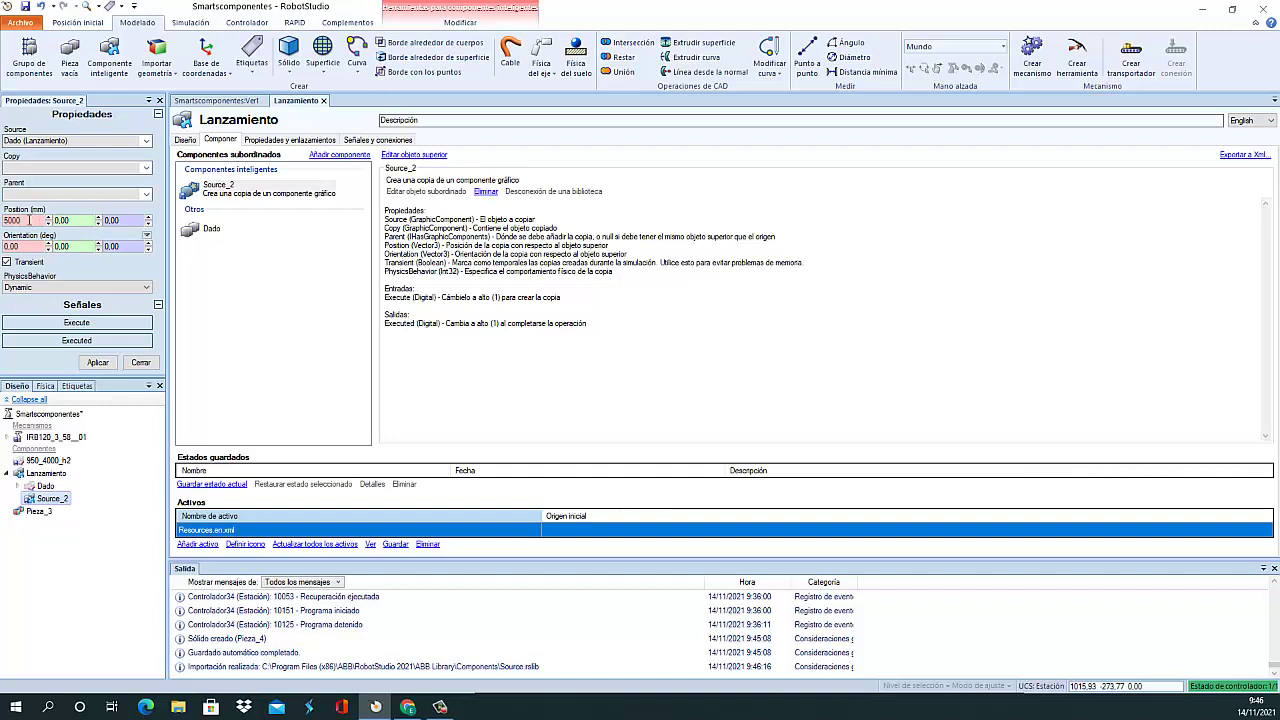
text(500)
click(110, 220)
text(500)
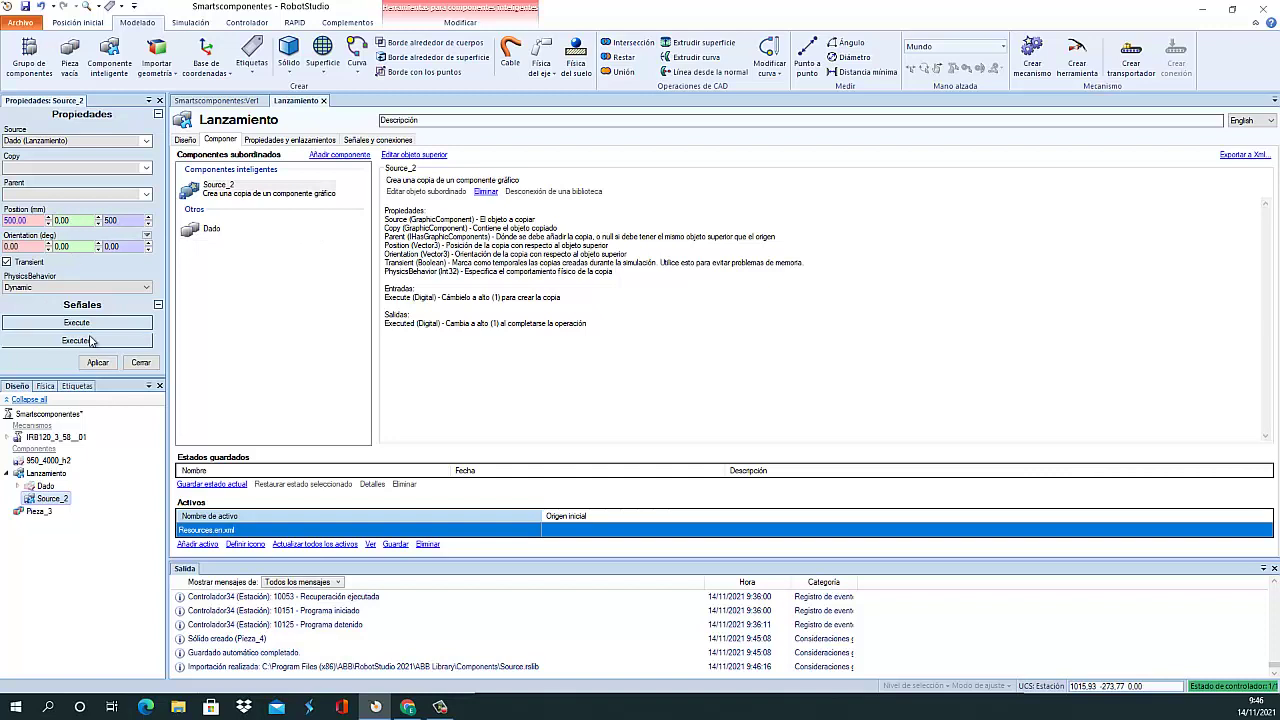
click(97, 363)
click(140, 363)
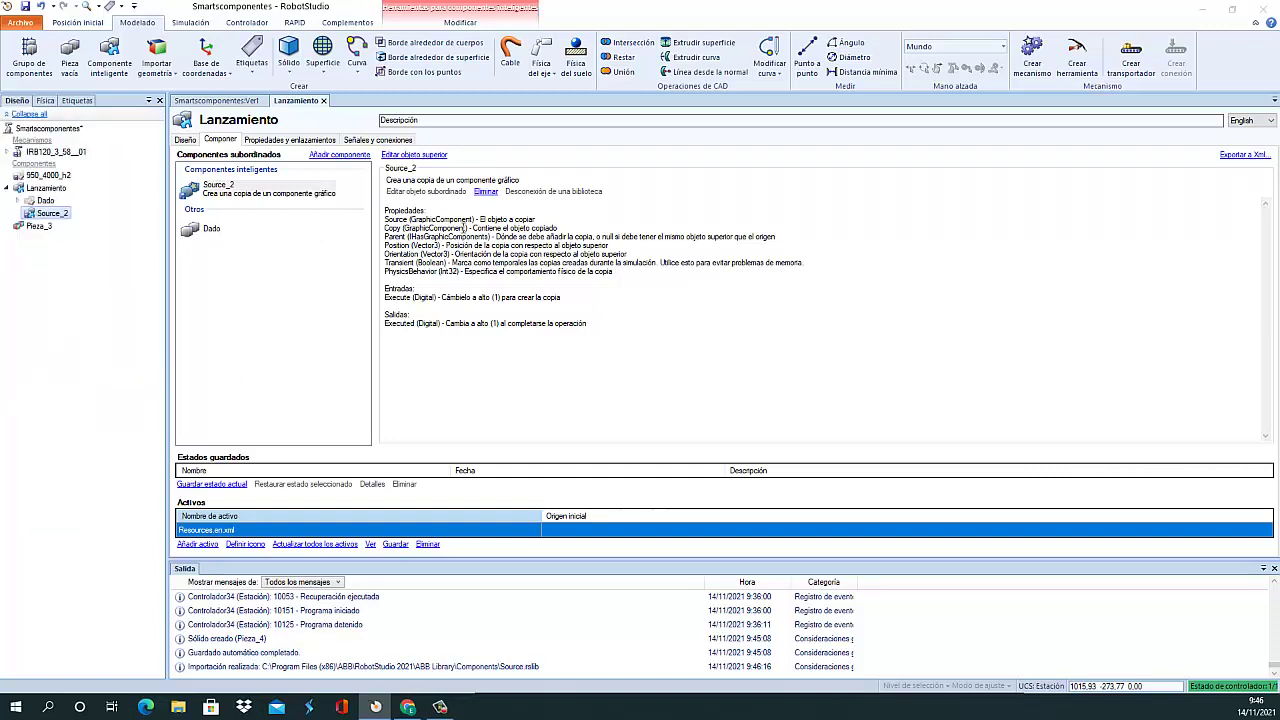
In the Lanzamiento design diagram, connect the Lanzar input to the Source block's Execute signal and reposition the block
click(188, 141)
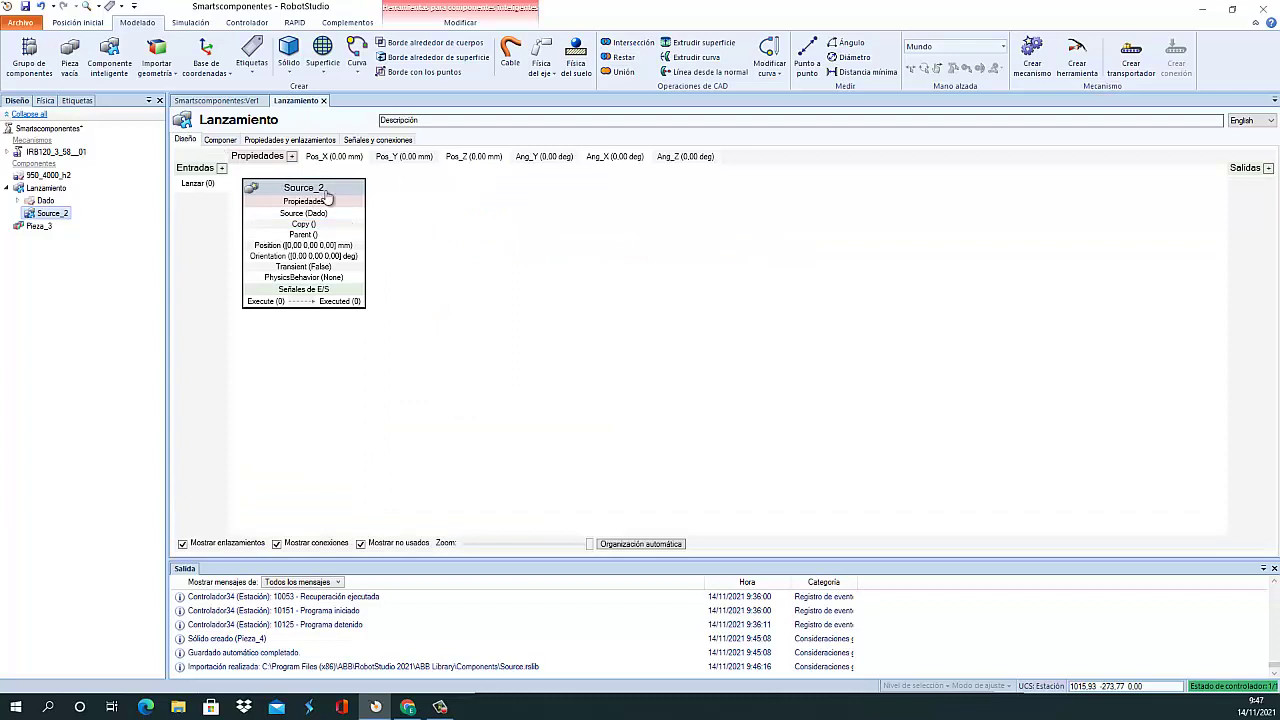
drag(322, 192, 463, 231)
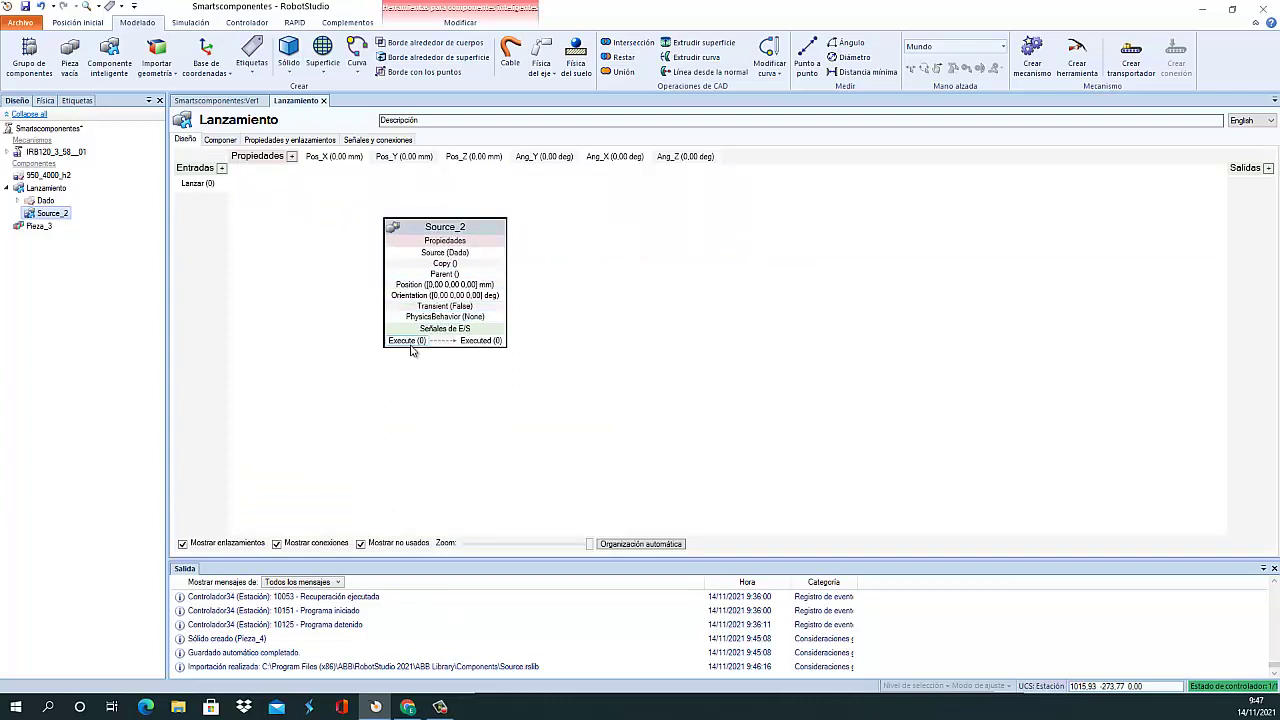
mouse_move(218, 185)
mouse_down()
mouse_move(380, 340)
mouse_move(400, 342)
mouse_up()
drag(459, 225, 454, 199)
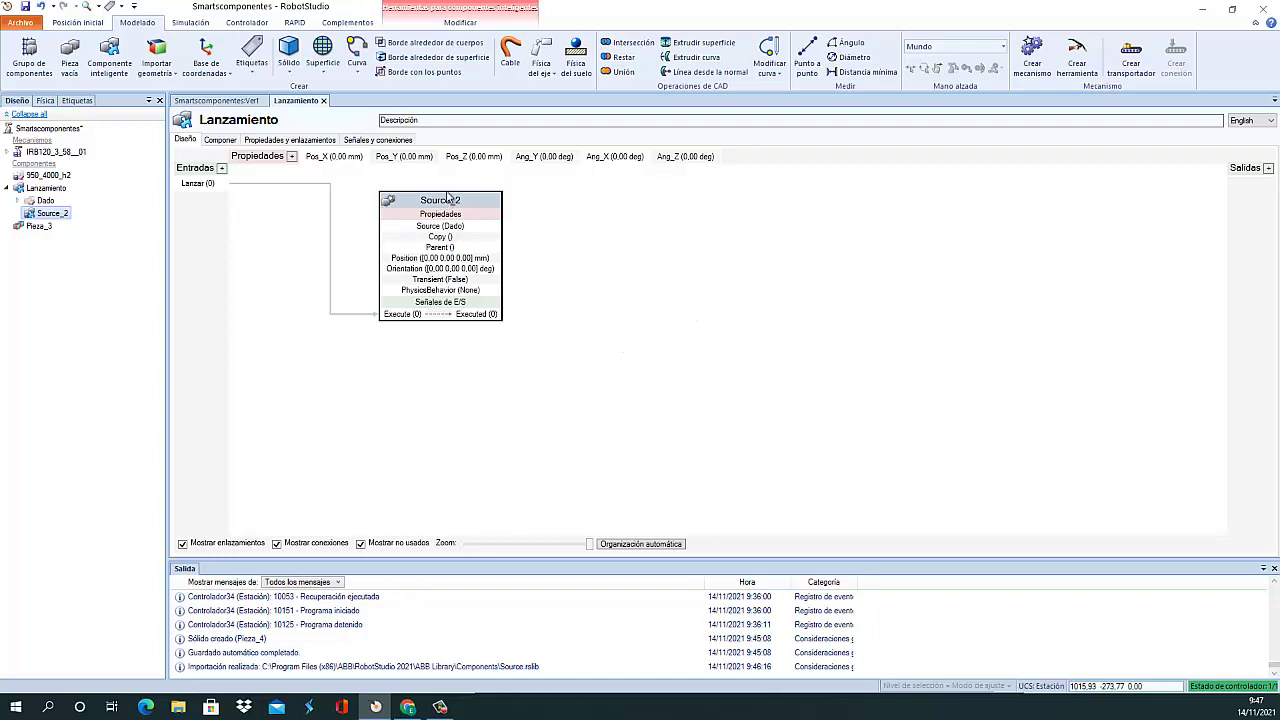
Reopen the Source block's properties, set PhysicsBehavior to Dynamic and position to X 500, Z 500 mm, and apply
click(451, 211)
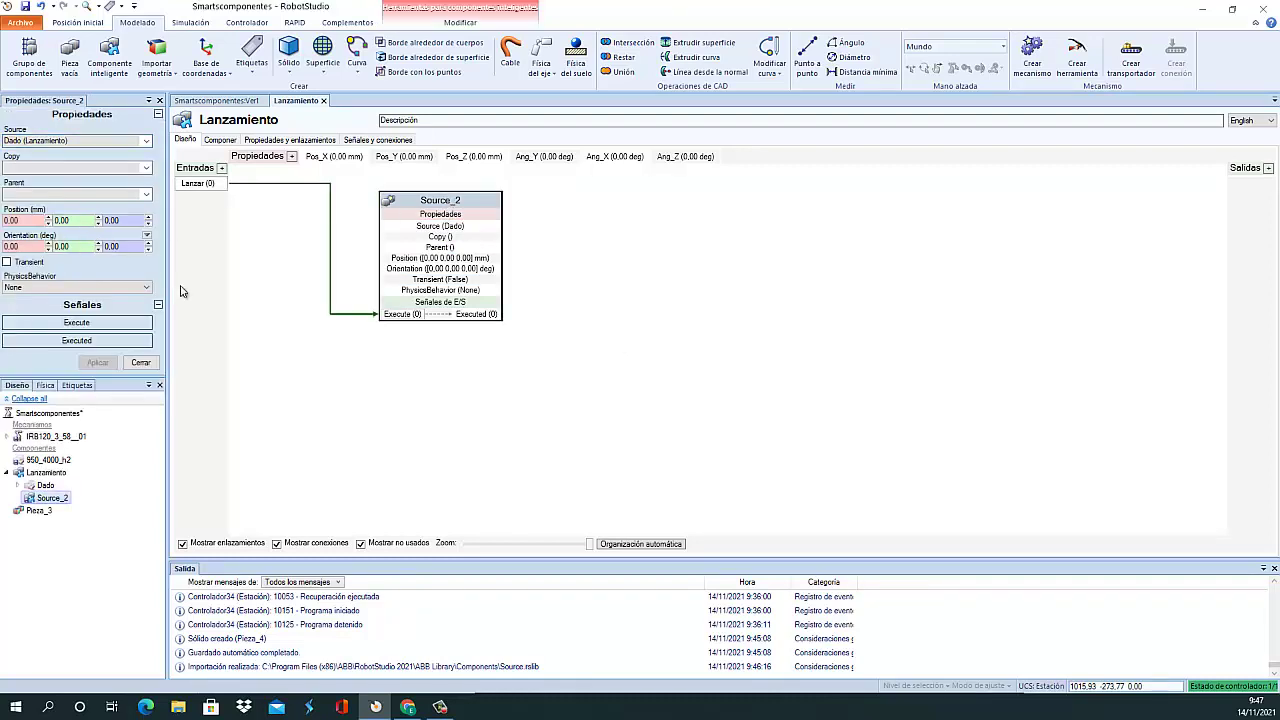
click(139, 287)
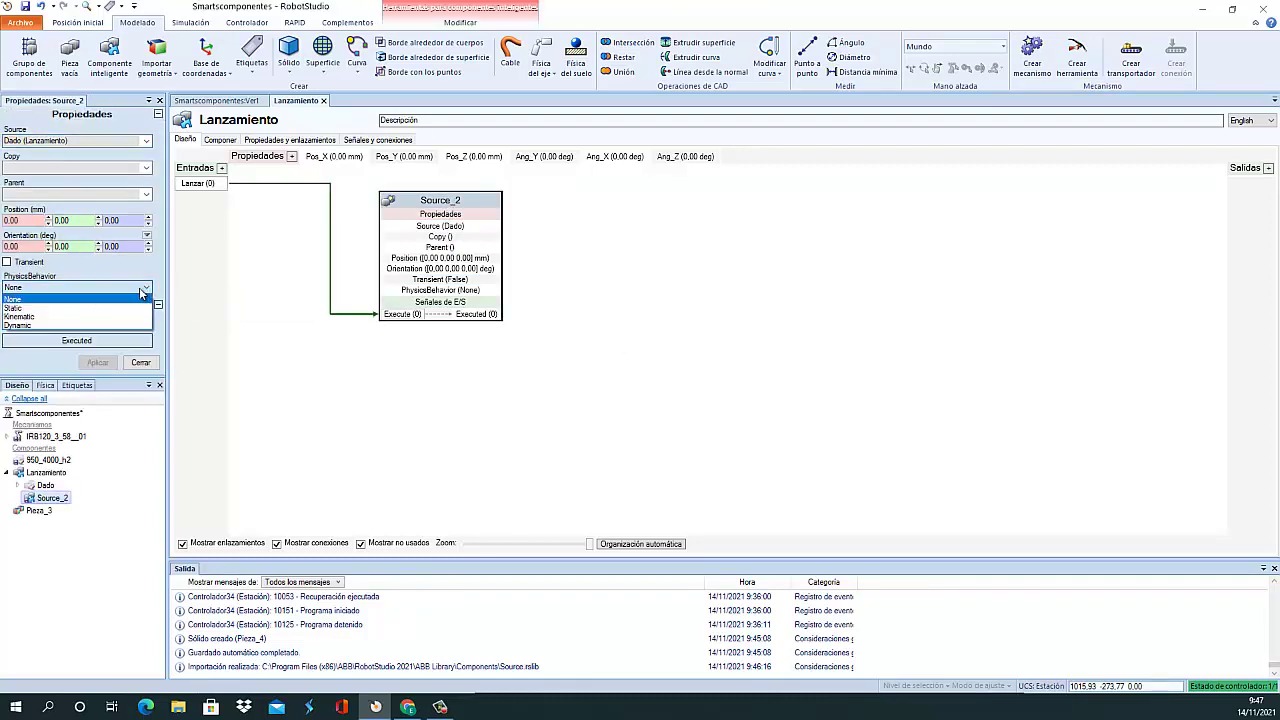
click(30, 327)
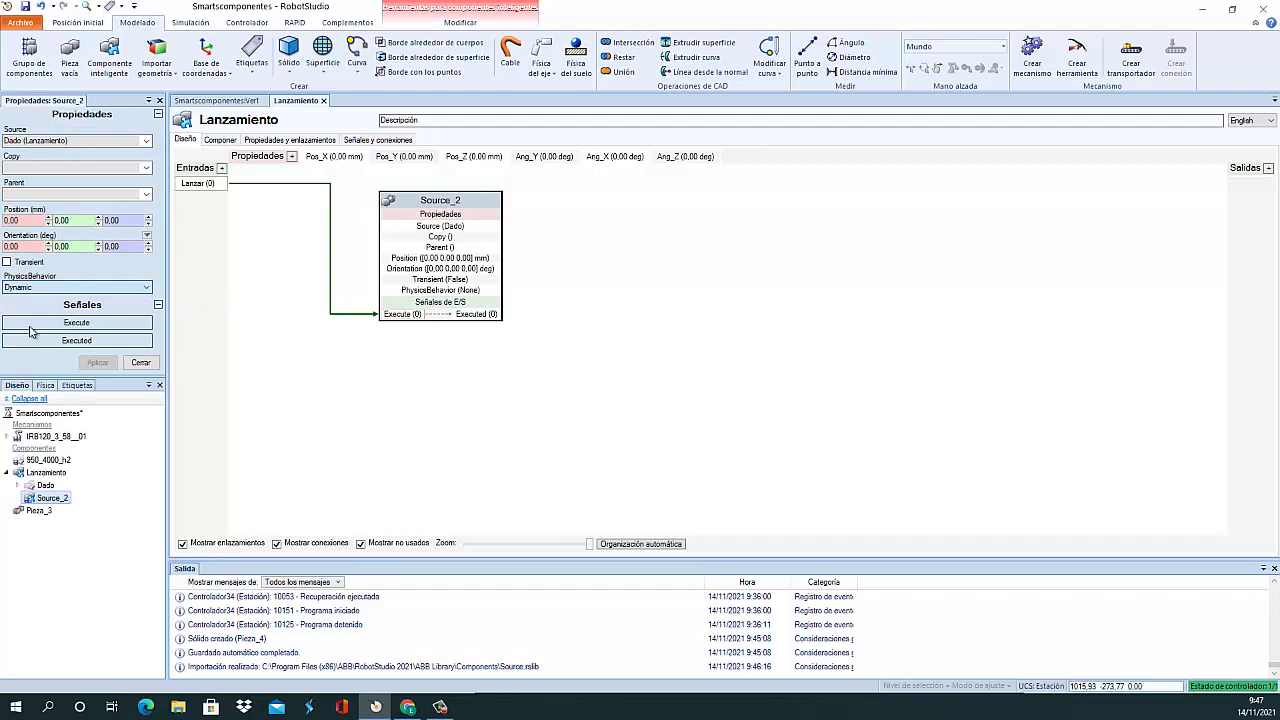
click(37, 222)
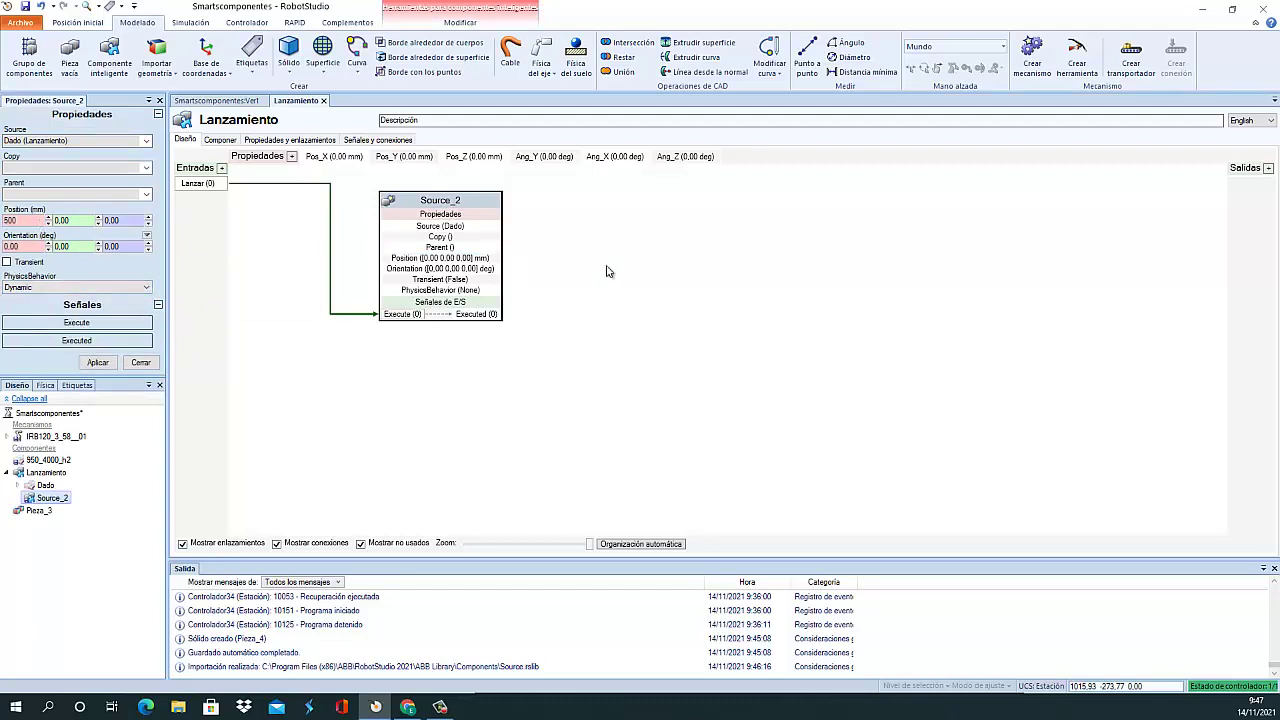
click(113, 220)
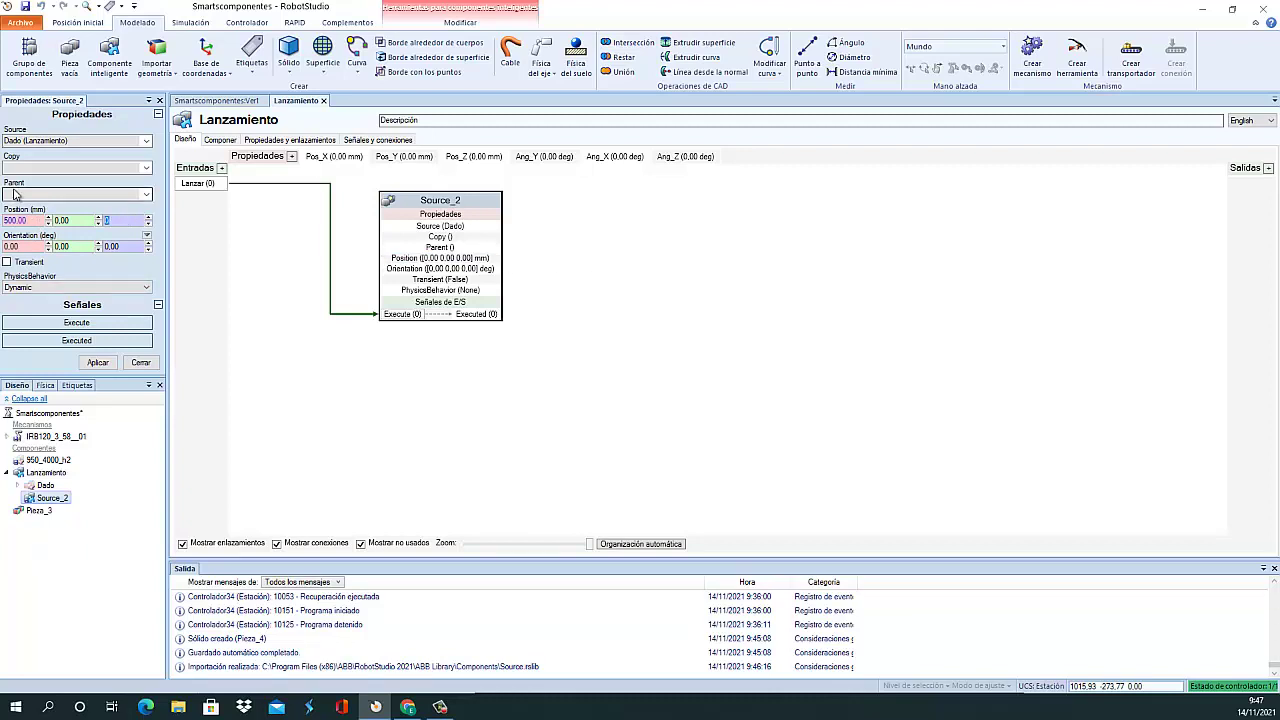
click(100, 364)
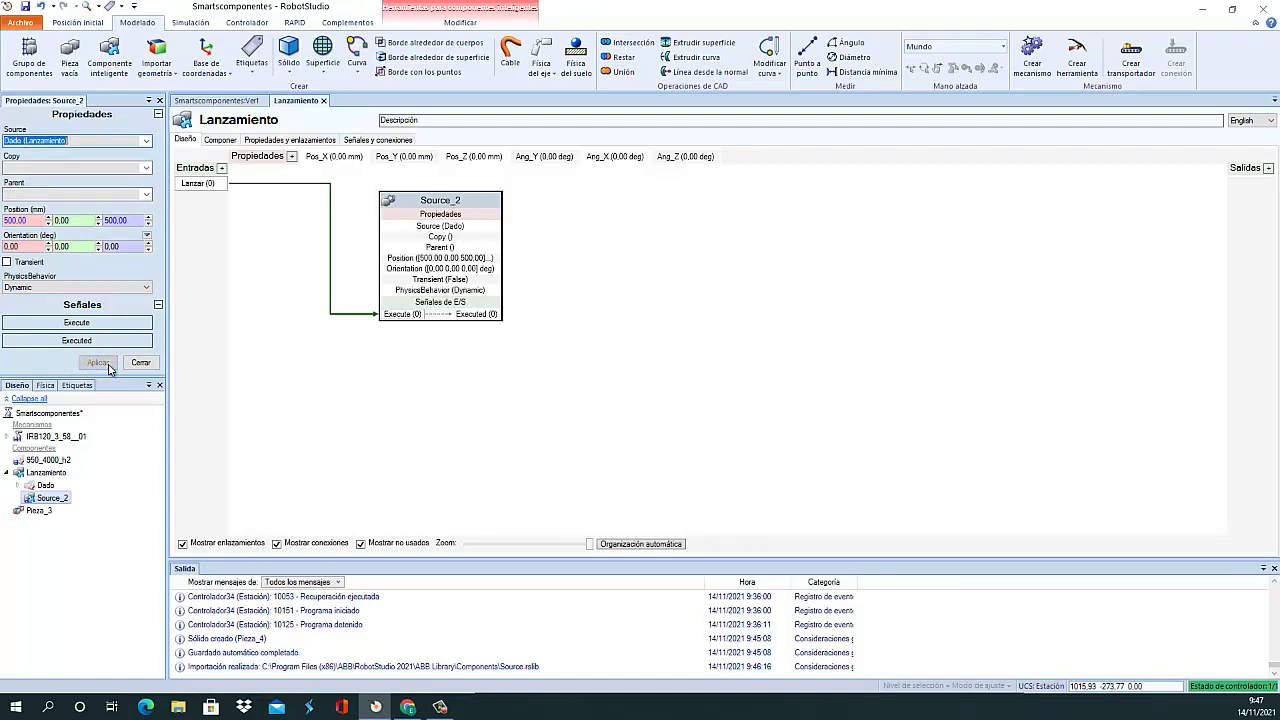
click(141, 363)
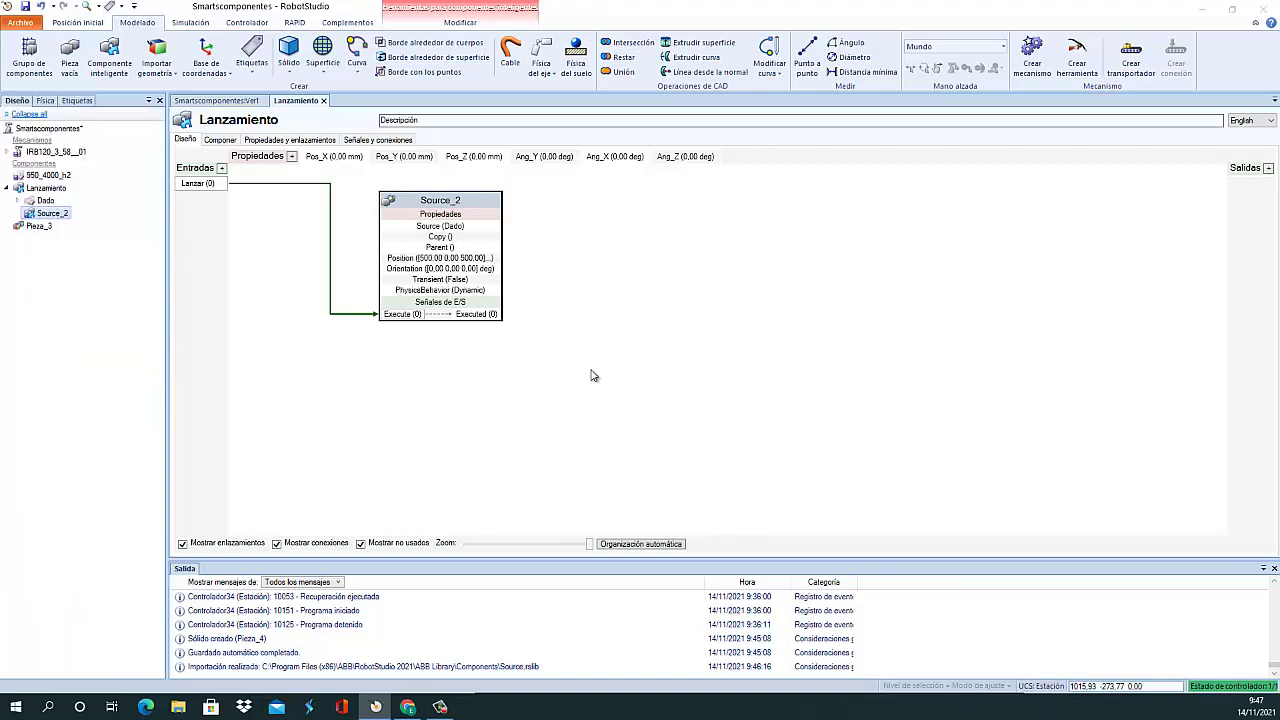
click(470, 212)
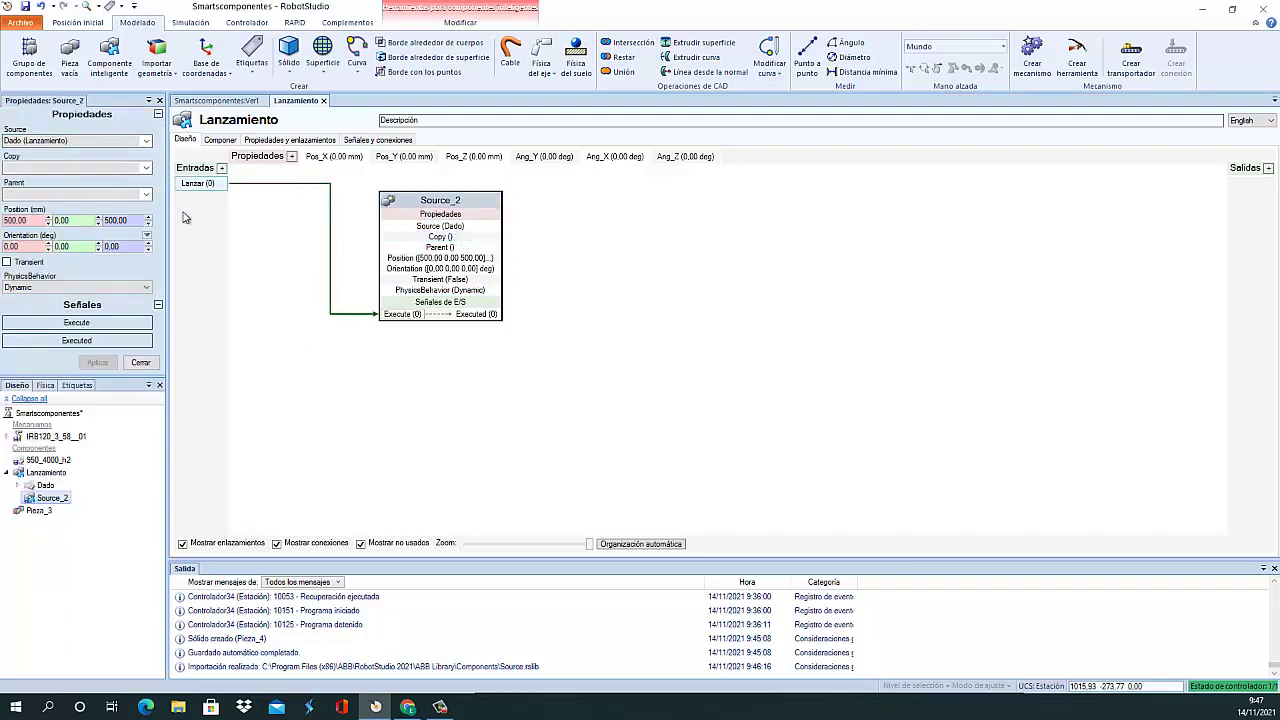
click(141, 363)
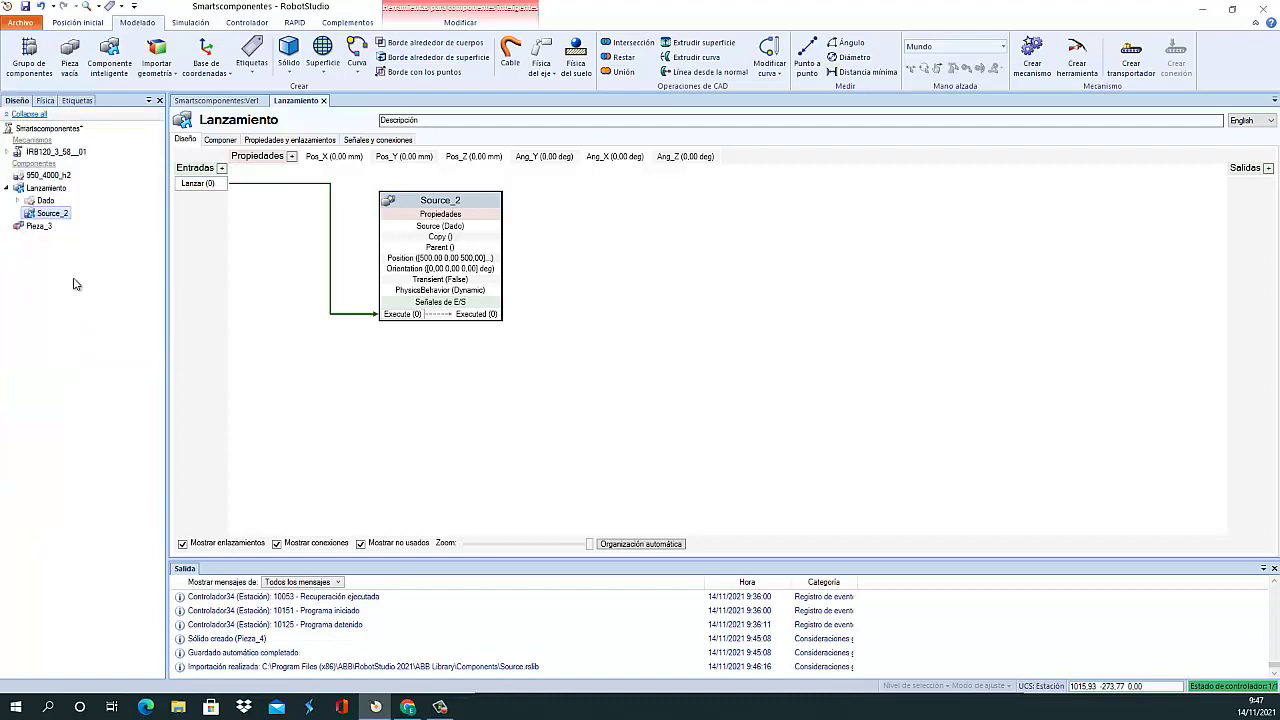
Rename the Source_2 component as Crea_Dado and open its properties from the diagram
click(52, 214)
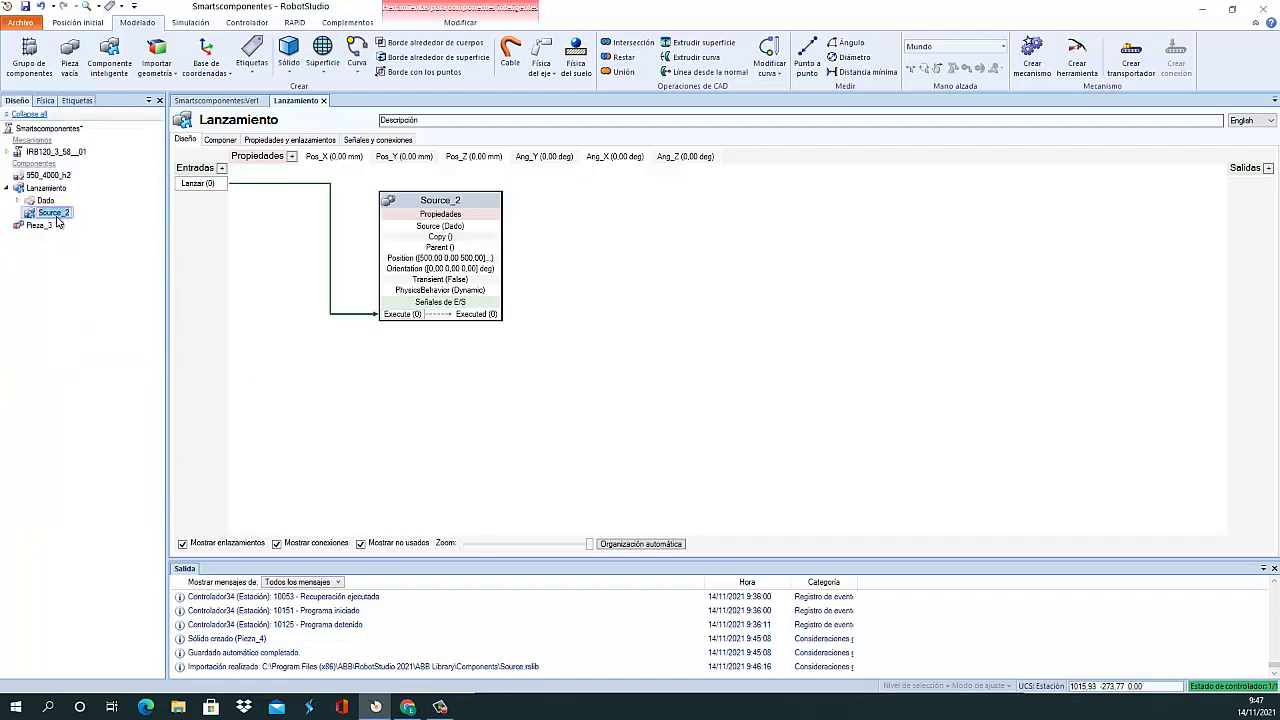
click(54, 215)
key(Return)
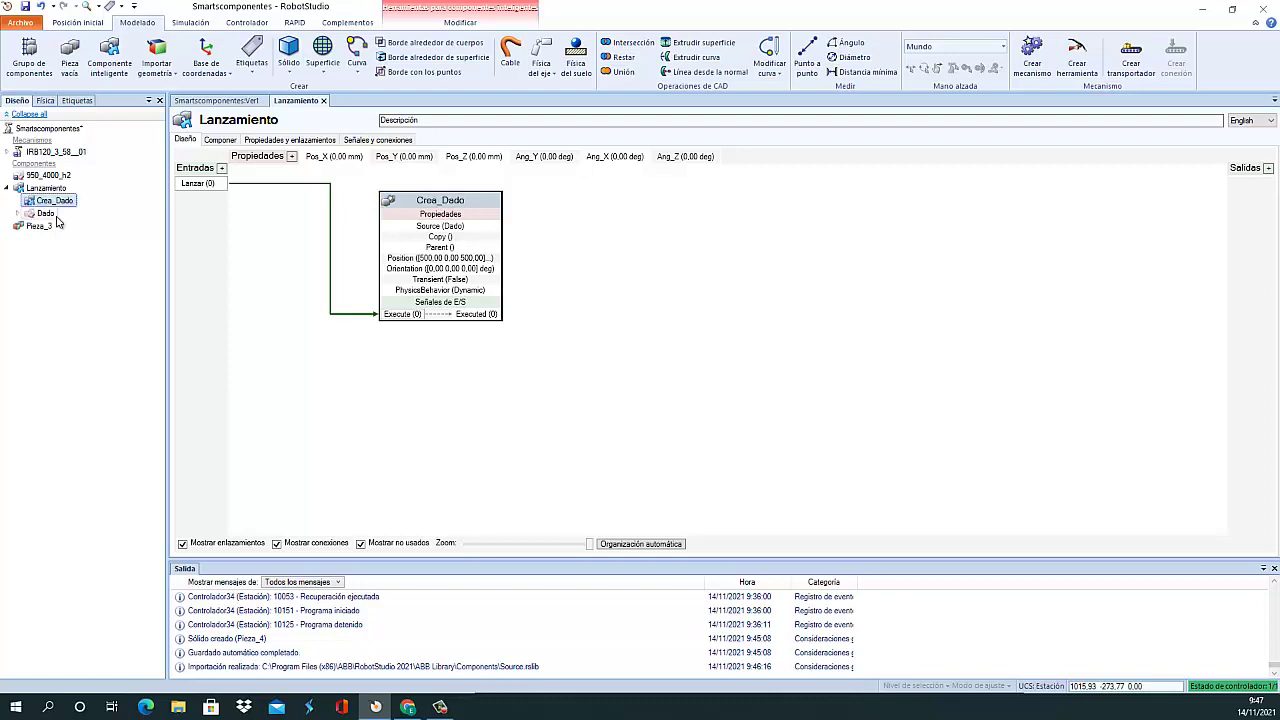
double_click(447, 201)
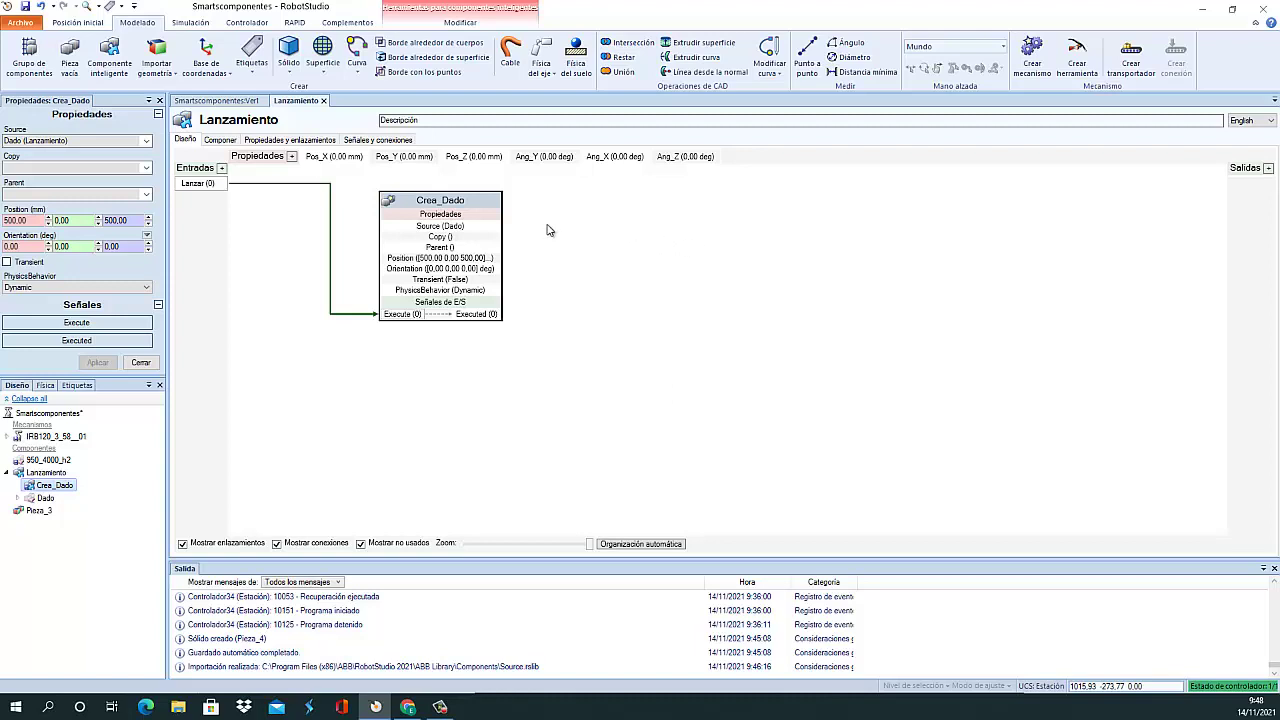
Add a PositionSensor component from the sensors category to the Lanzamiento smart component
click(219, 140)
click(339, 155)
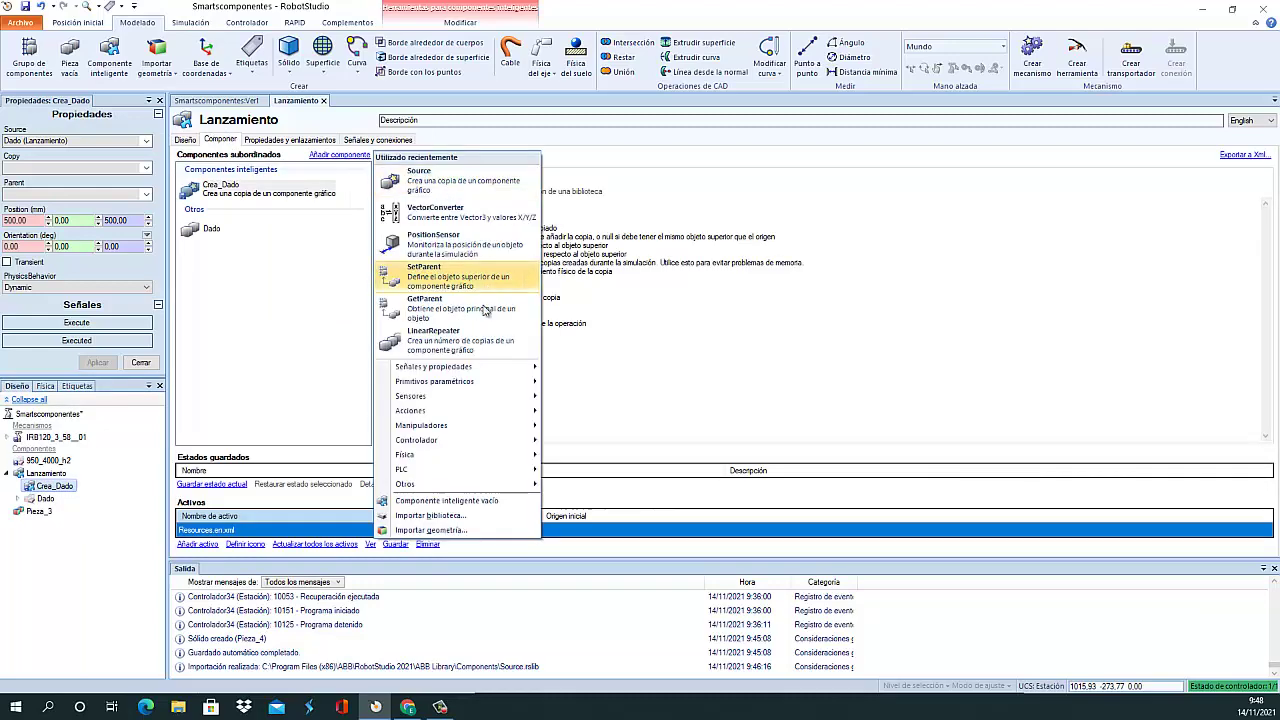
mouse_move(420, 396)
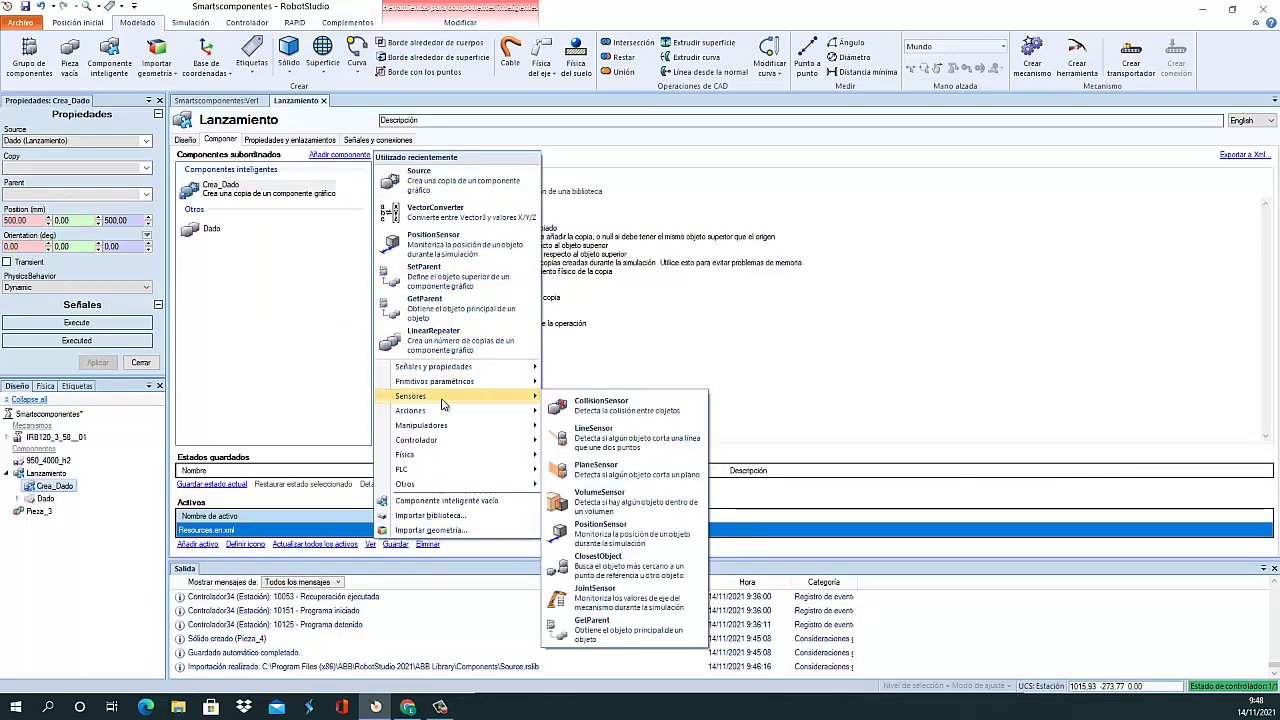
click(615, 533)
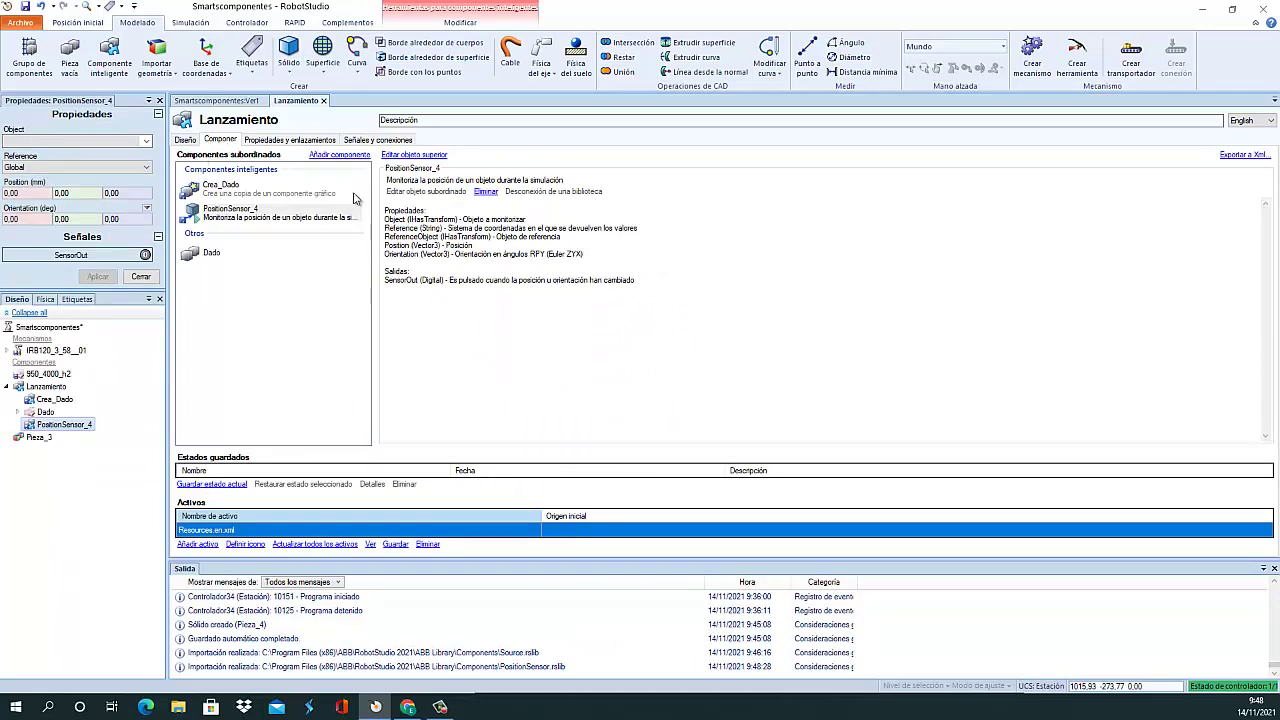
click(64, 488)
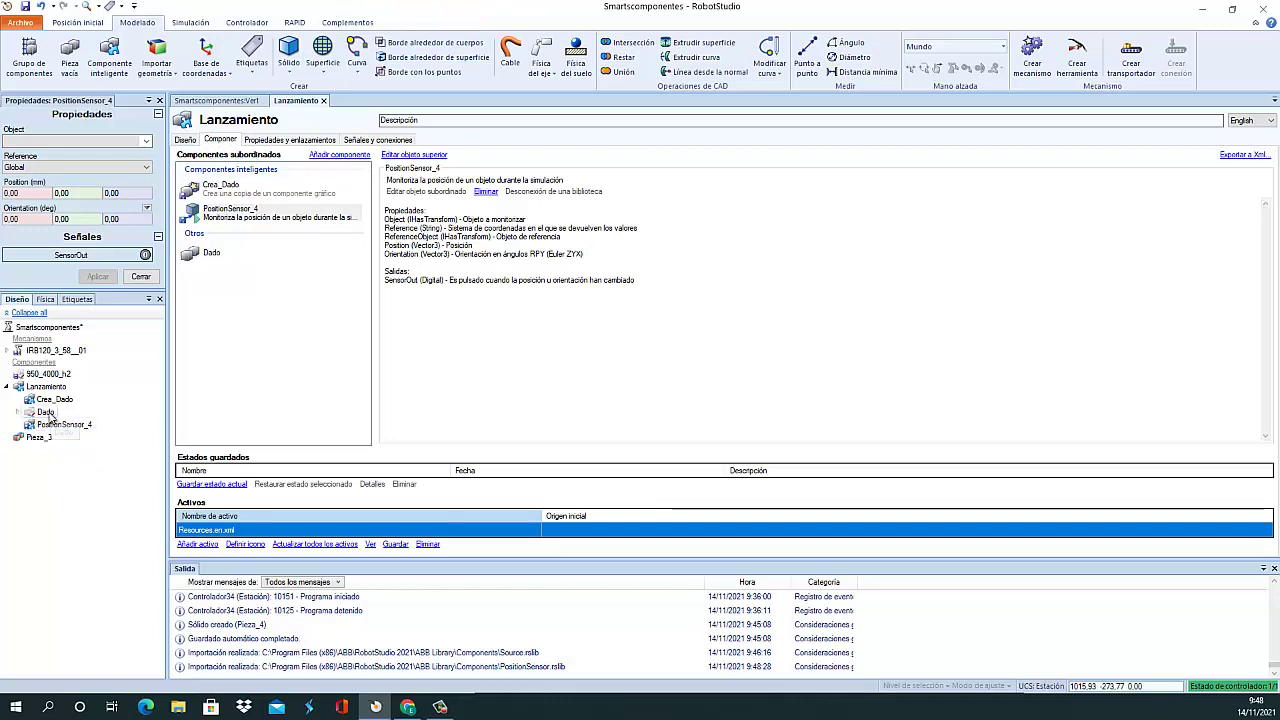
Make the Dado part visible and inspect the green box in the 3D station view
click(45, 412)
right_click(45, 412)
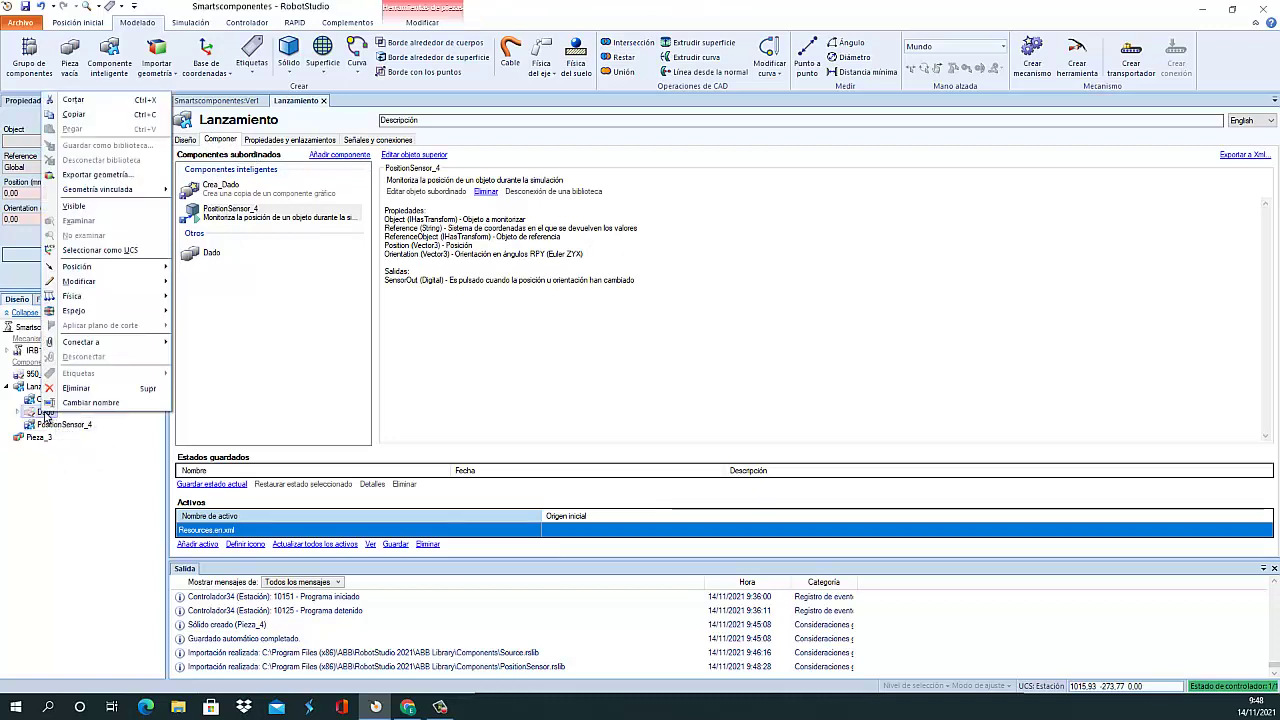
click(88, 207)
click(186, 140)
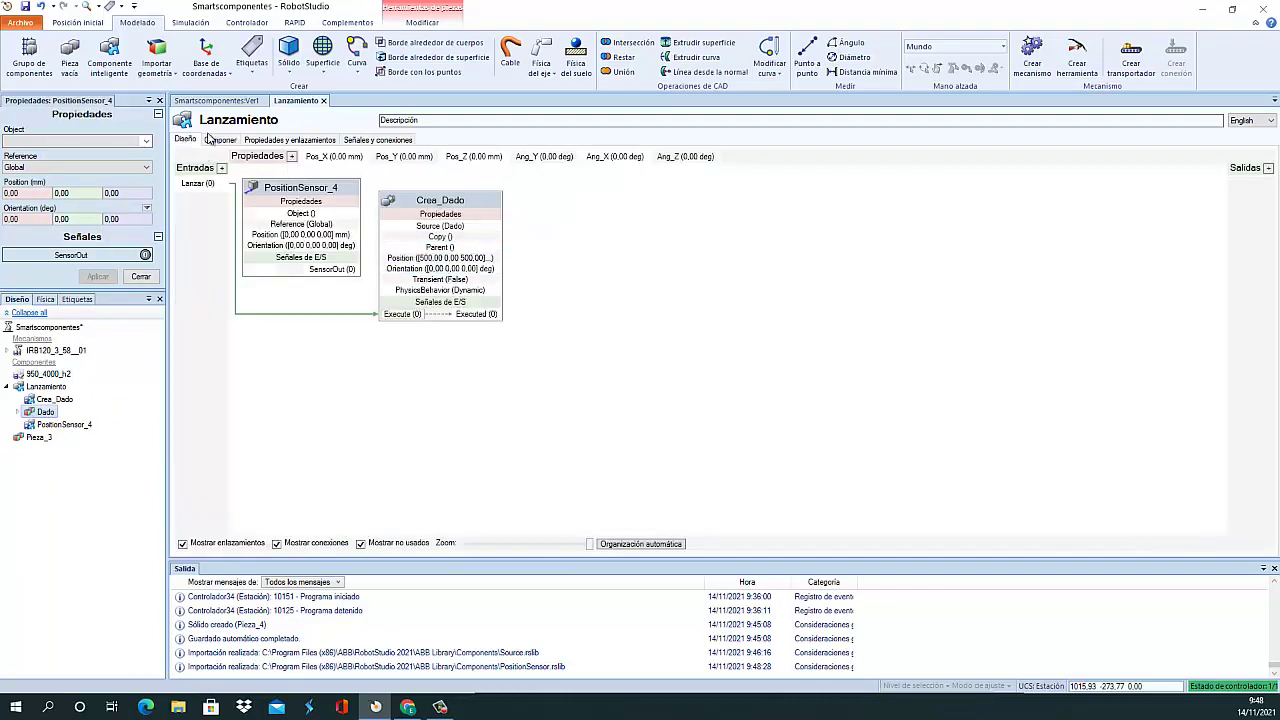
click(204, 101)
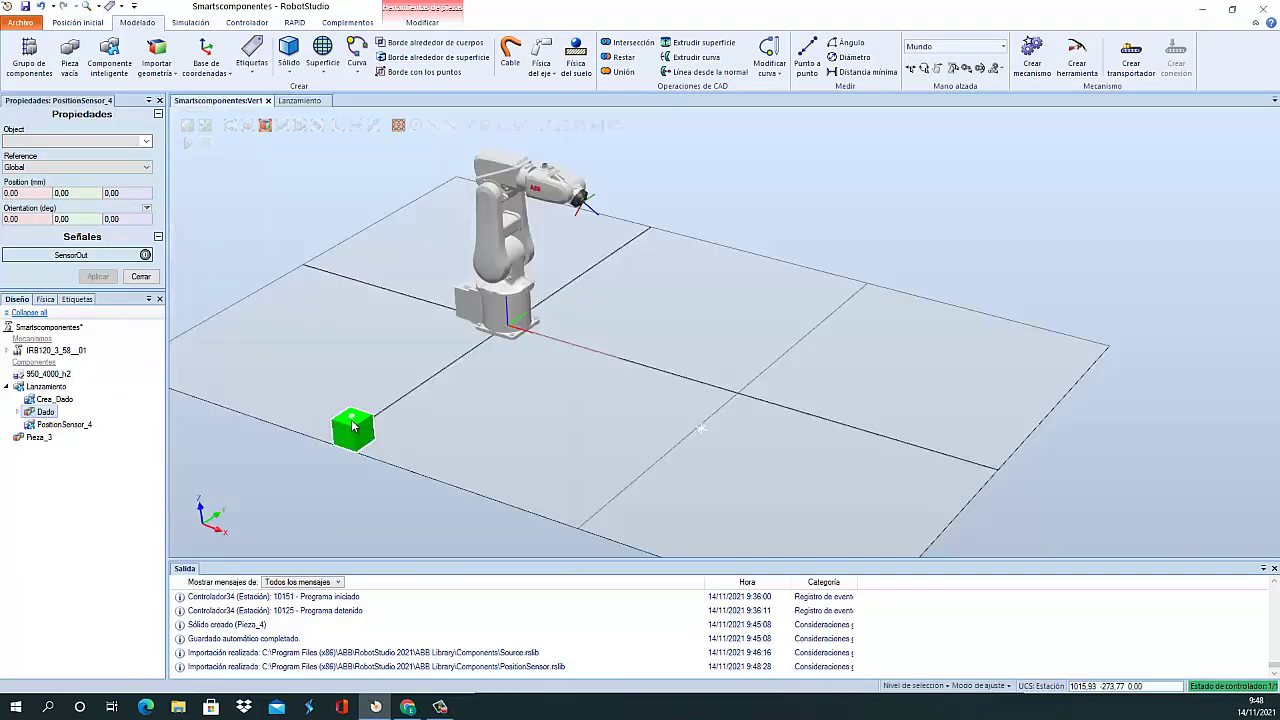
scroll(347, 425, up, 5)
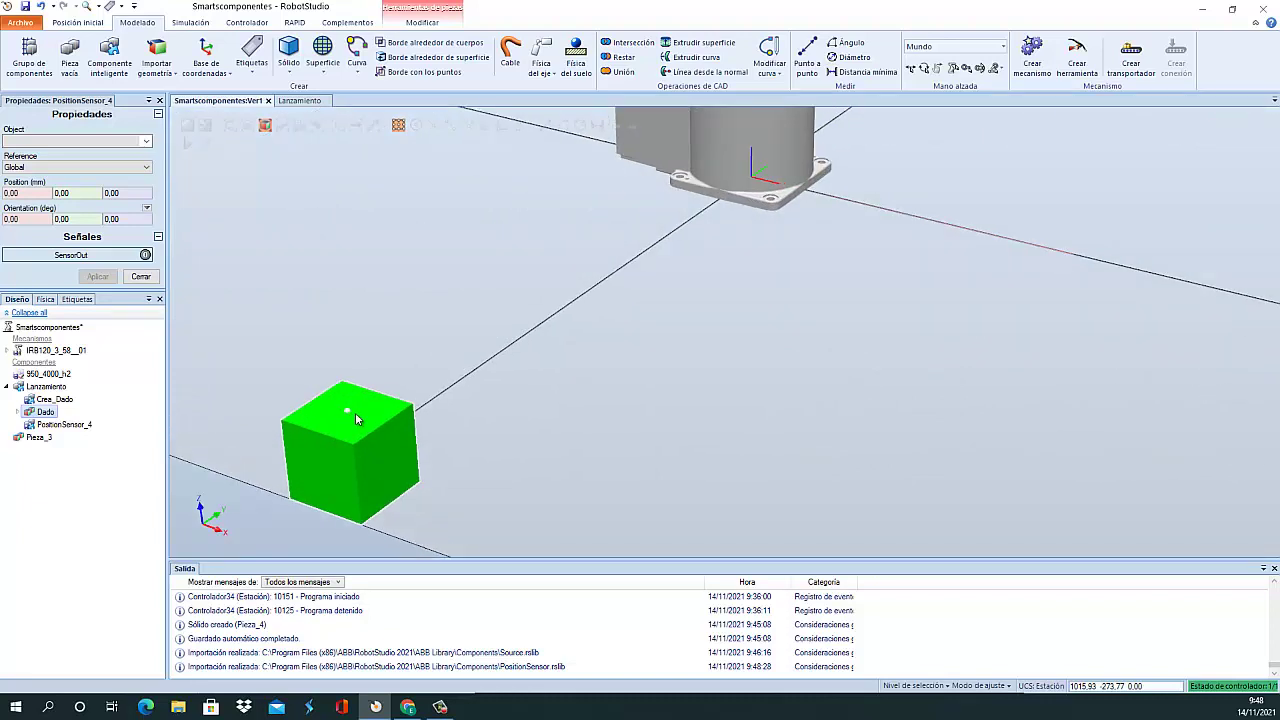
scroll(740, 396, down, 5)
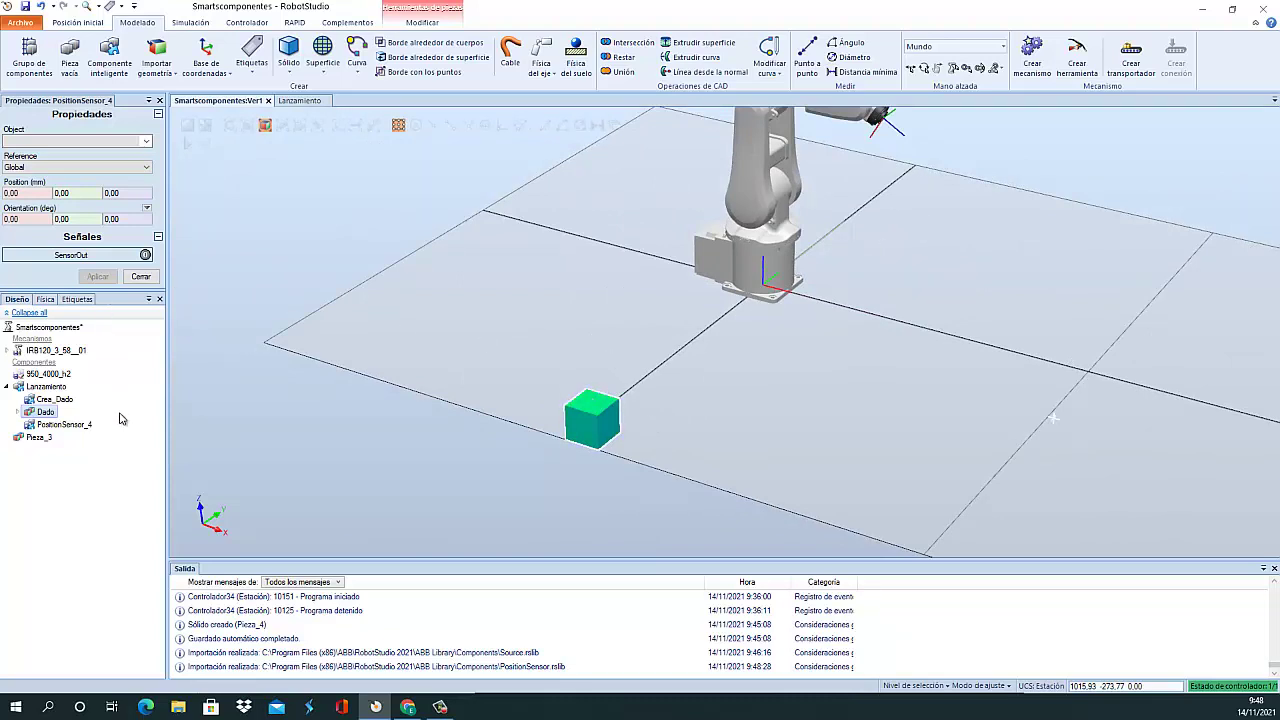
Set Dado's local origin at the centre of its top face, X 50, Y -950, Z 100 mm, and apply it
double_click(36, 415)
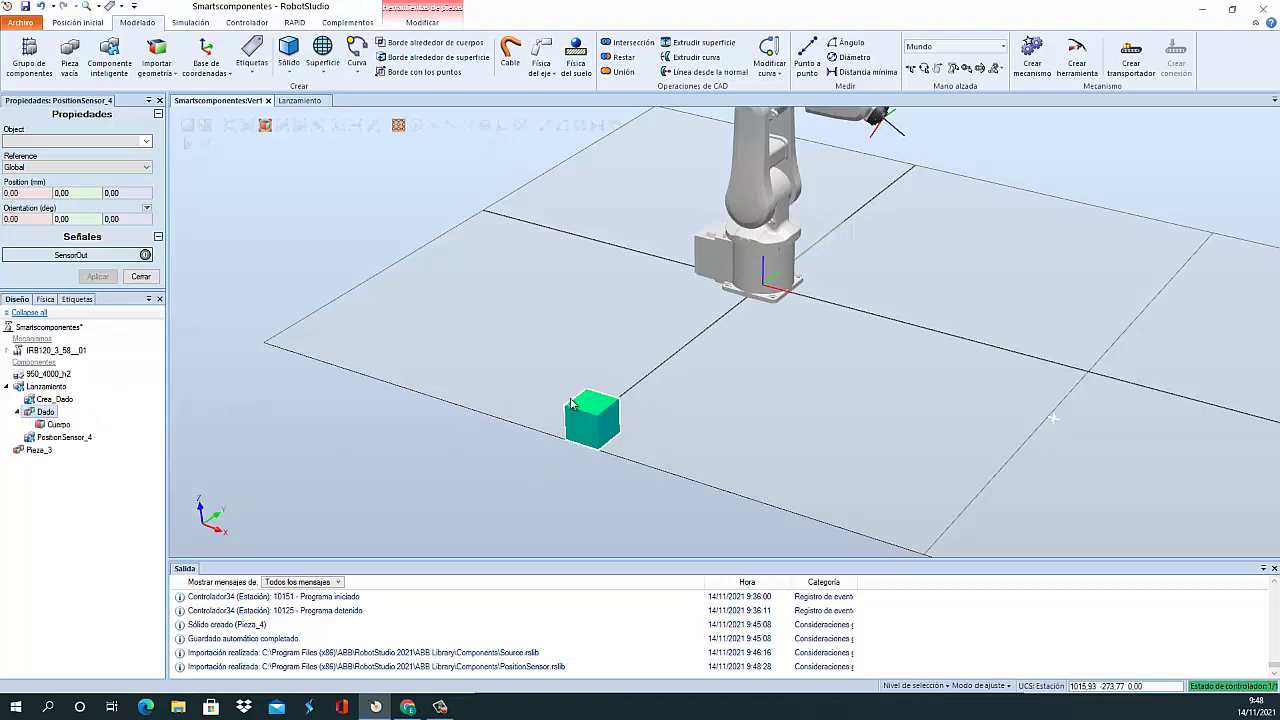
click(422, 22)
click(255, 72)
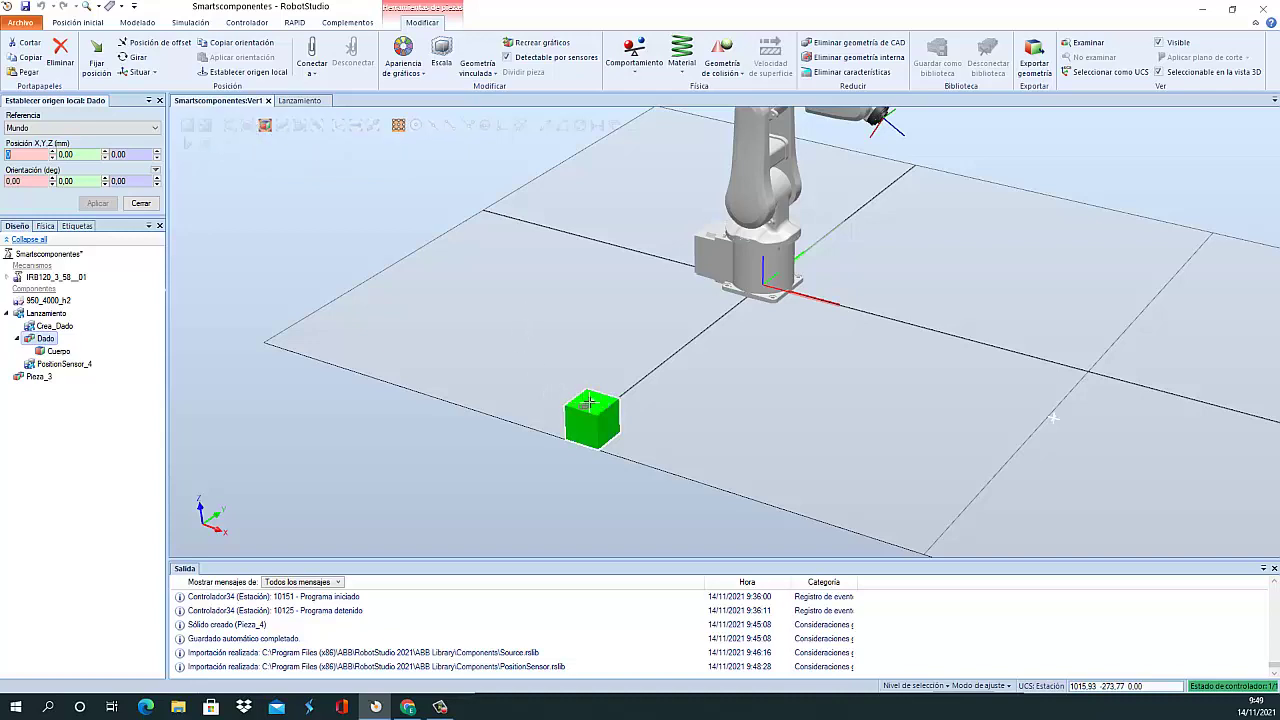
click(247, 125)
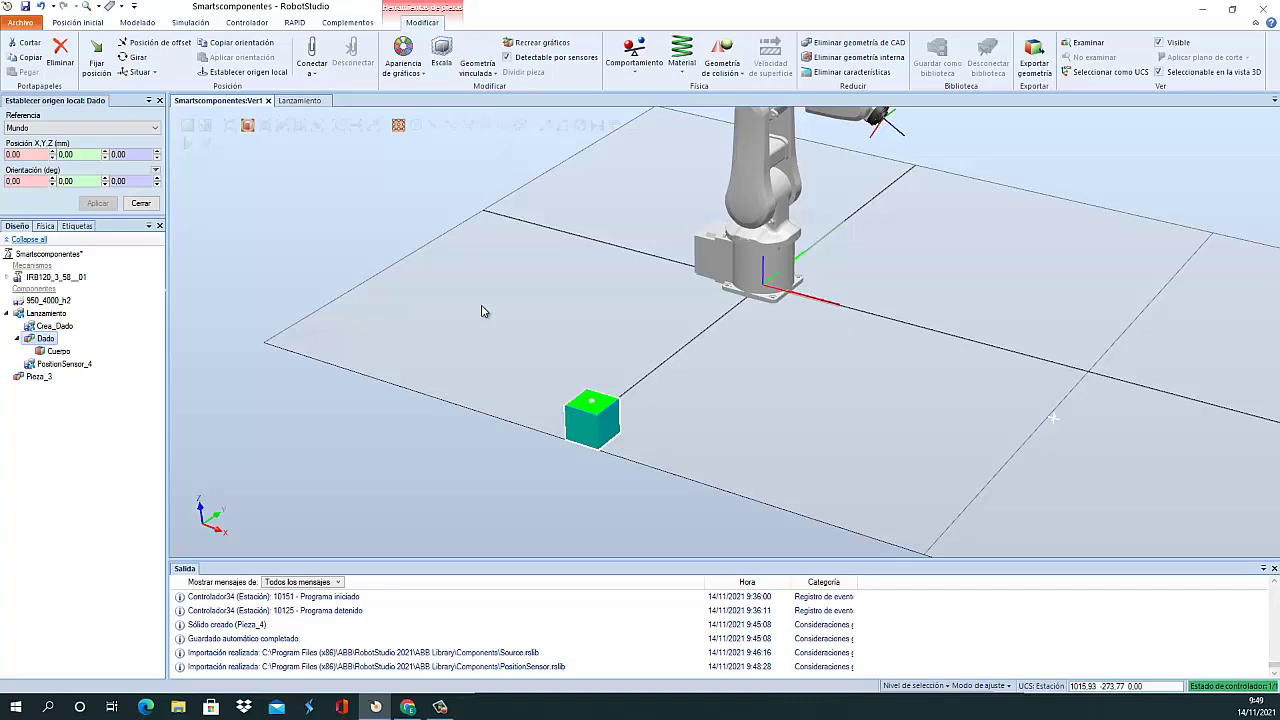
click(265, 125)
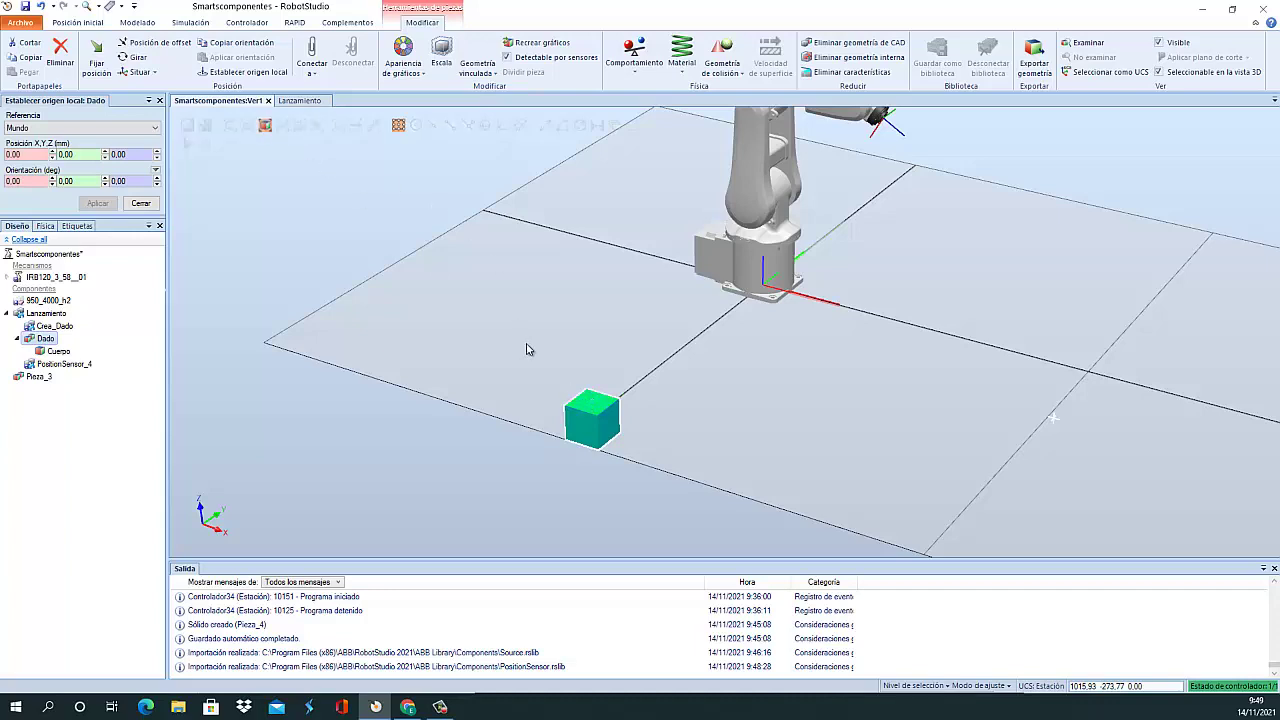
click(15, 154)
click(580, 398)
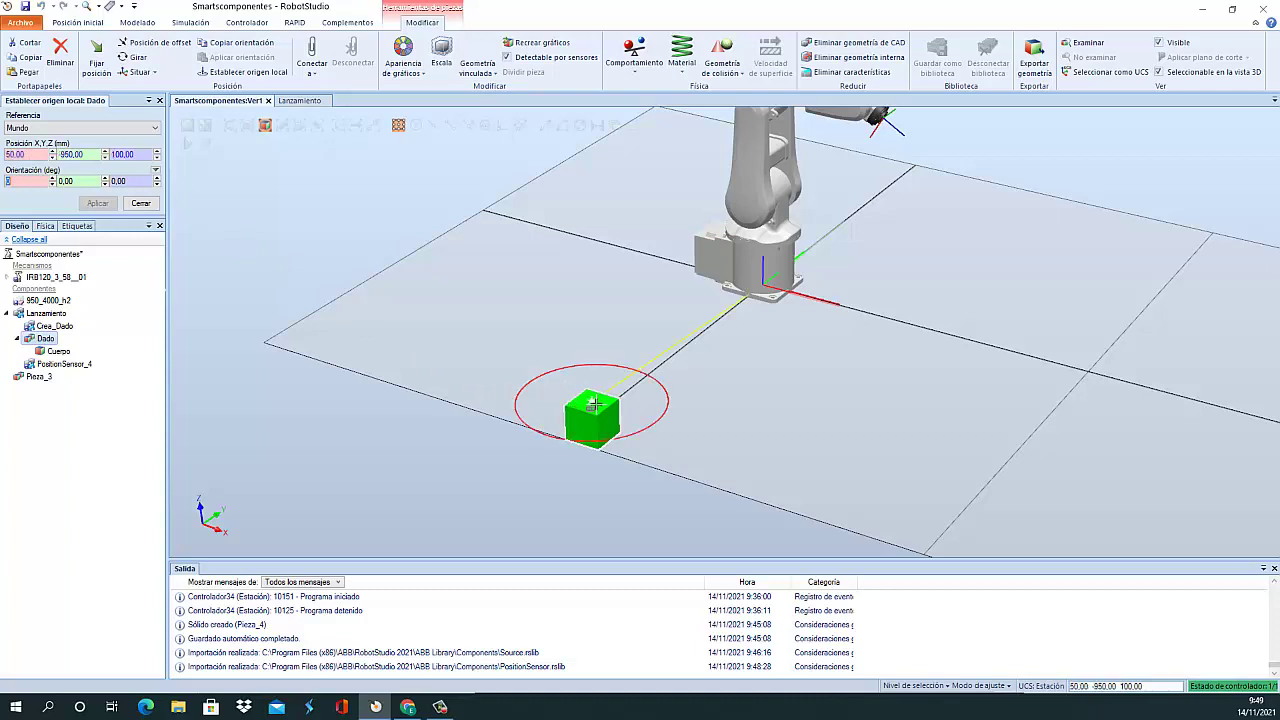
click(97, 203)
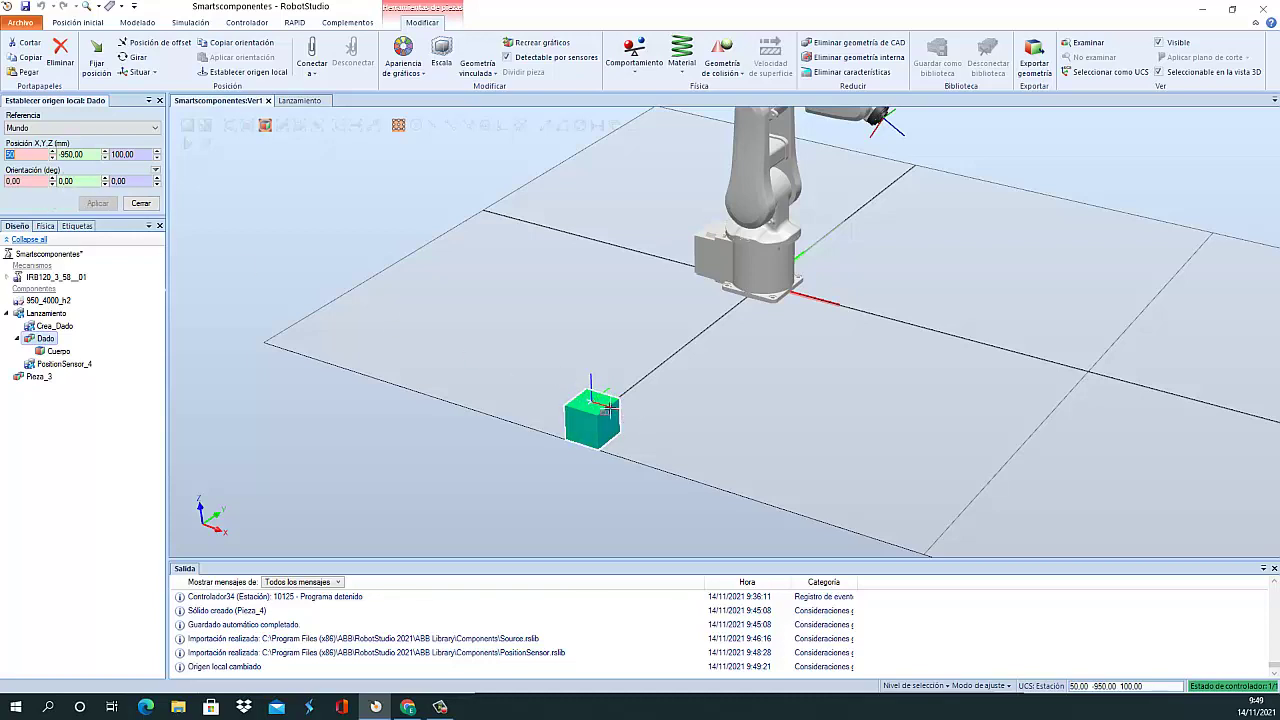
Rotate Dado's local origin to 180° about X and 180° about Z, apply the orientation and close the settings
click(29, 180)
text(180)
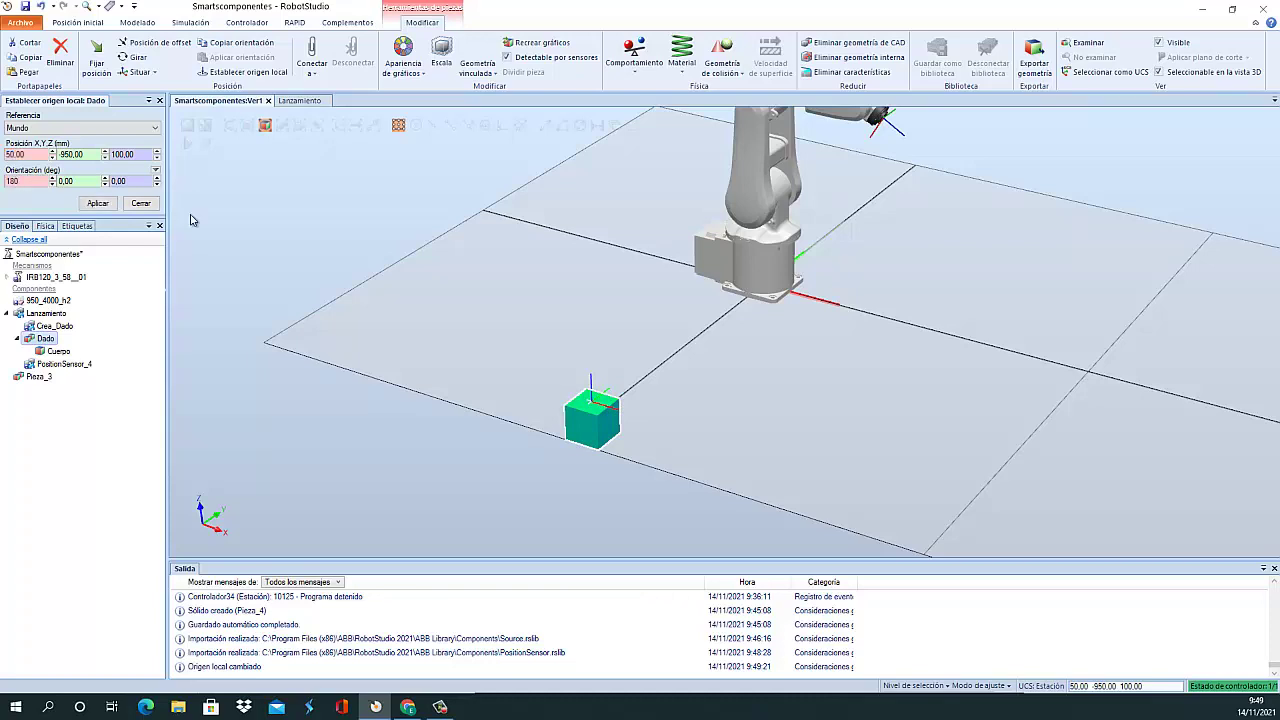
click(101, 204)
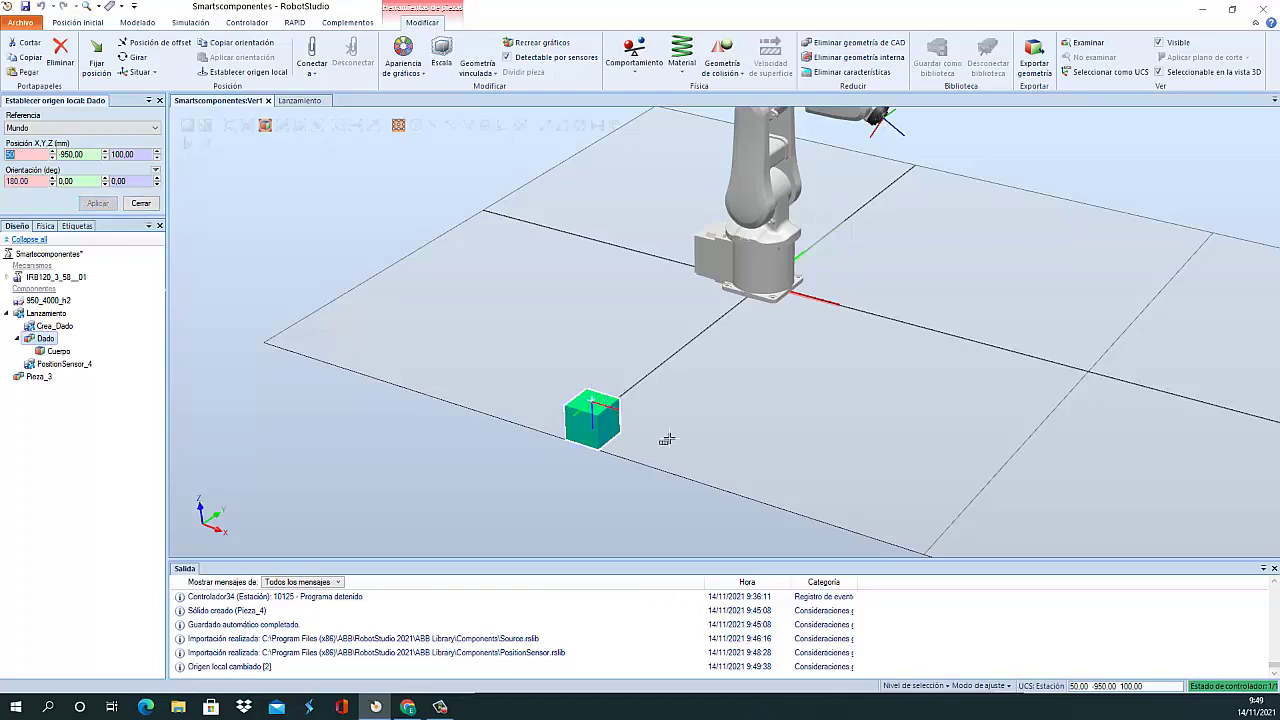
scroll(860, 374, down, 2)
scroll(860, 374, down, 1)
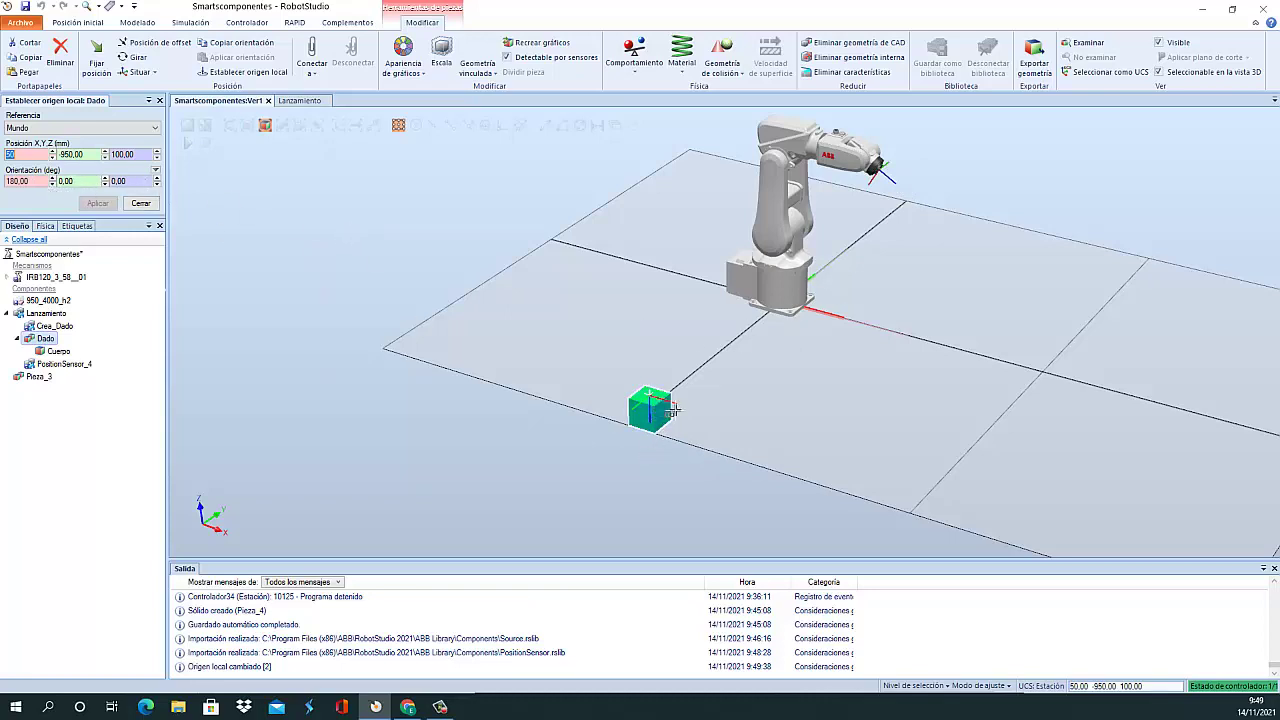
click(141, 181)
text(180)
click(97, 203)
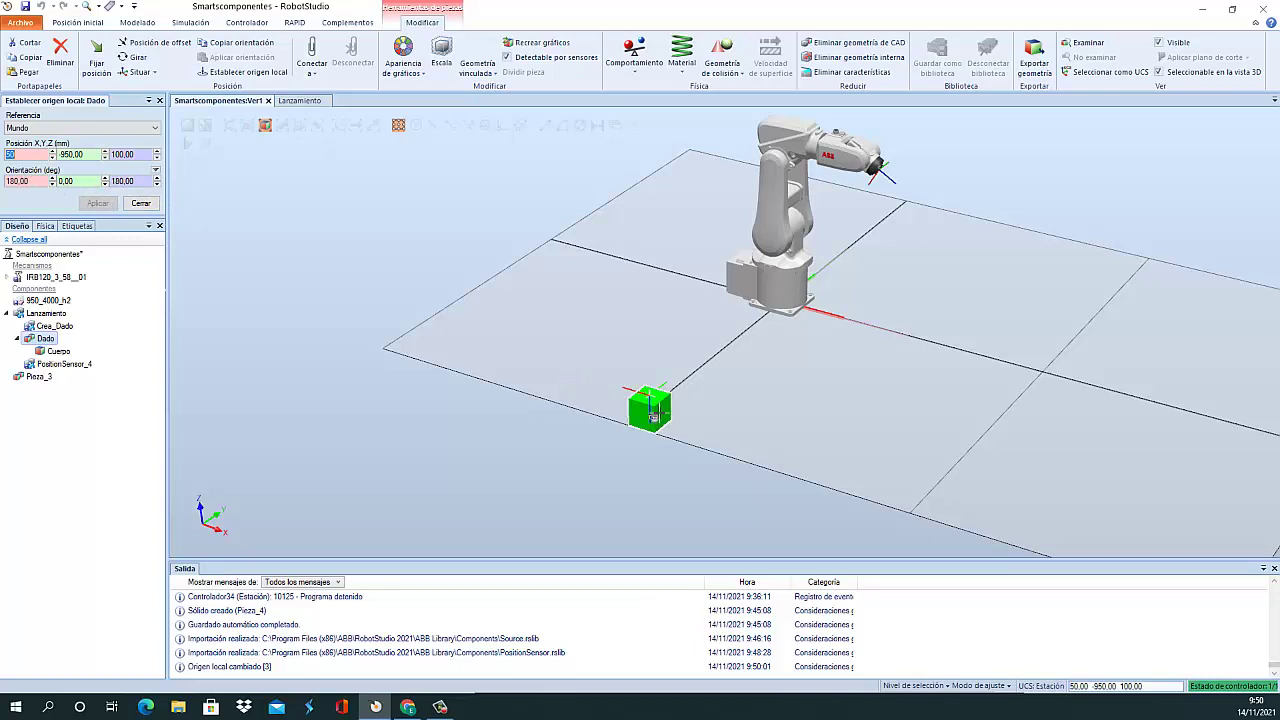
click(141, 204)
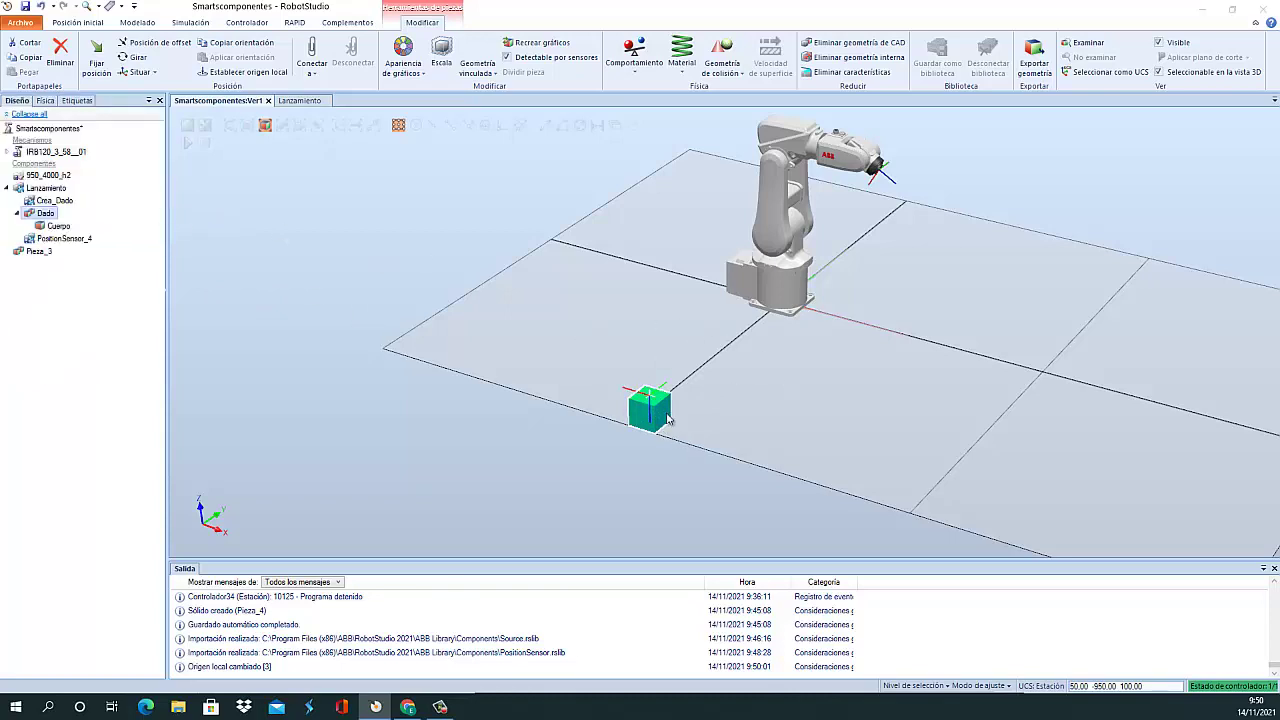
scroll(594, 389, up, 3)
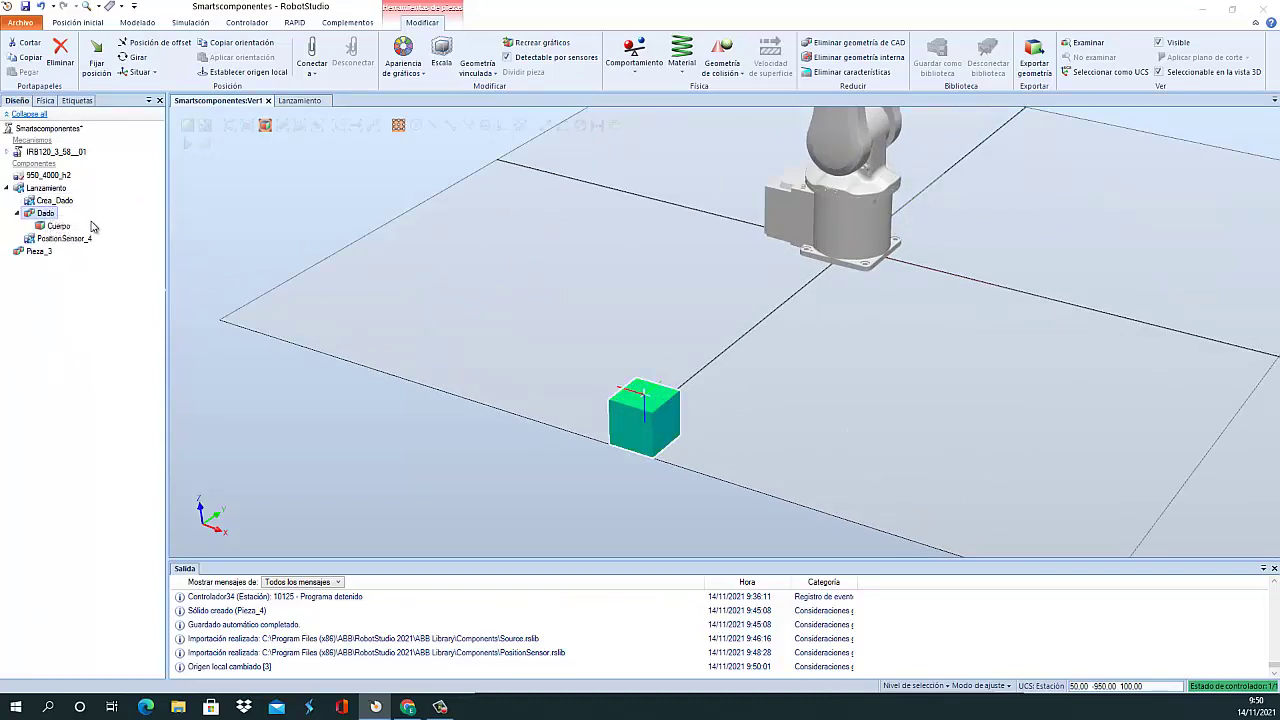
In the Lanzamiento design diagram, link Crea_Dado's Copy property to PositionSensor_4's Object property and space out the two blocks
click(299, 100)
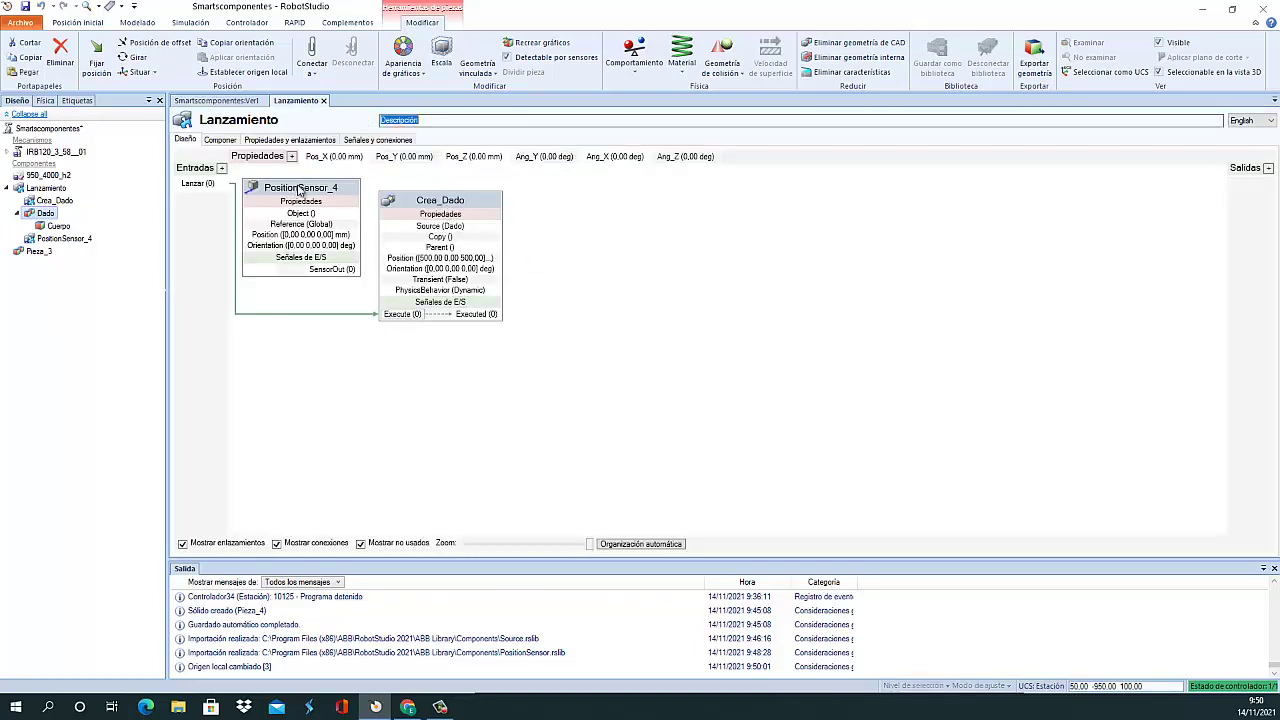
drag(296, 188, 641, 219)
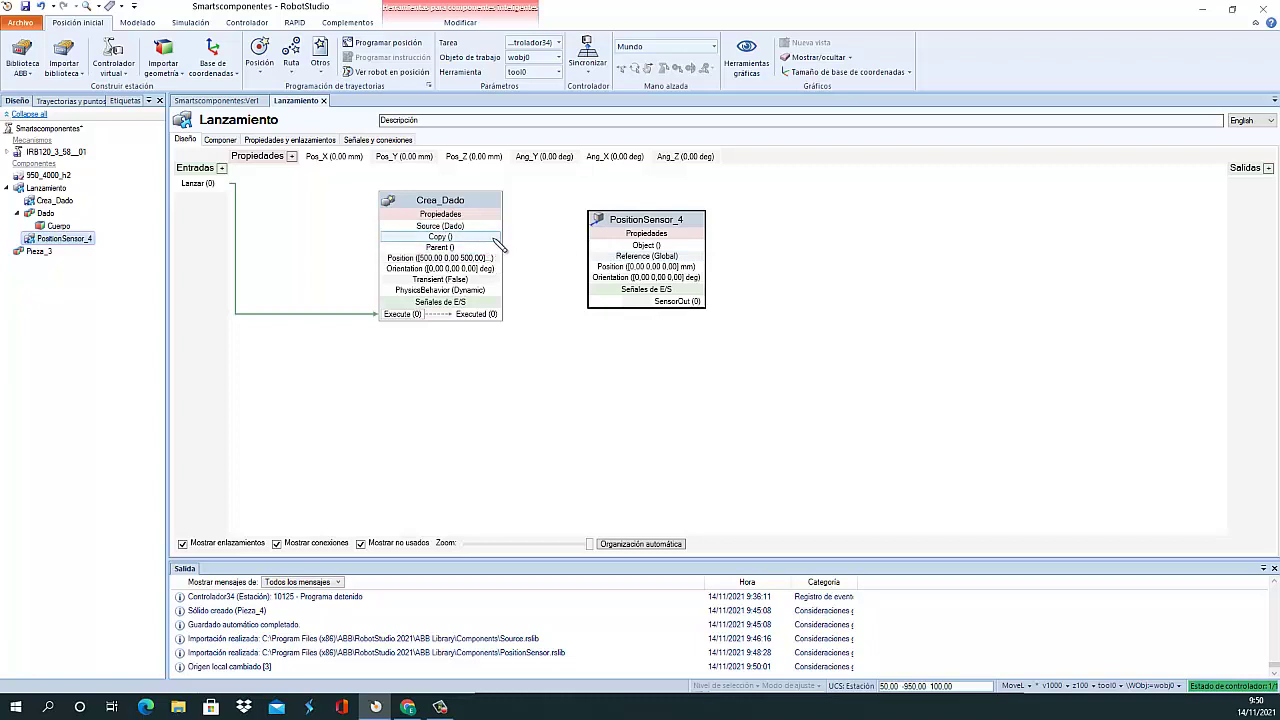
drag(494, 240, 628, 257)
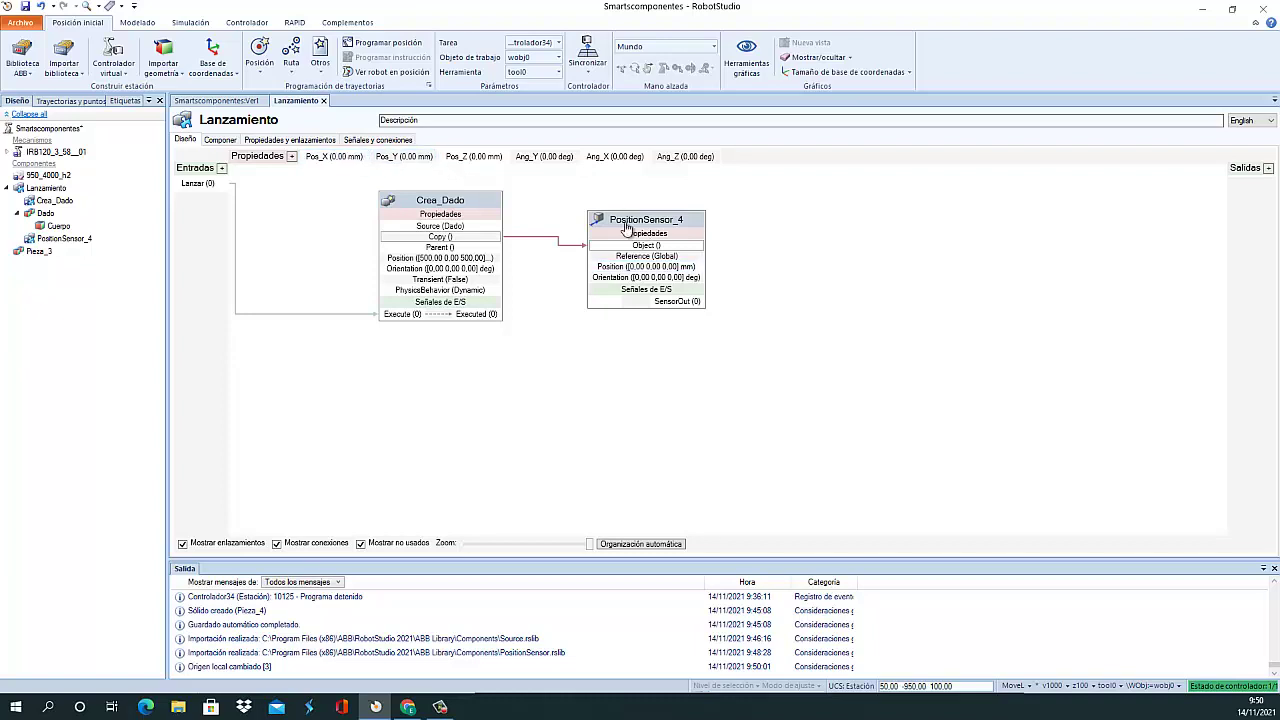
drag(470, 207, 443, 285)
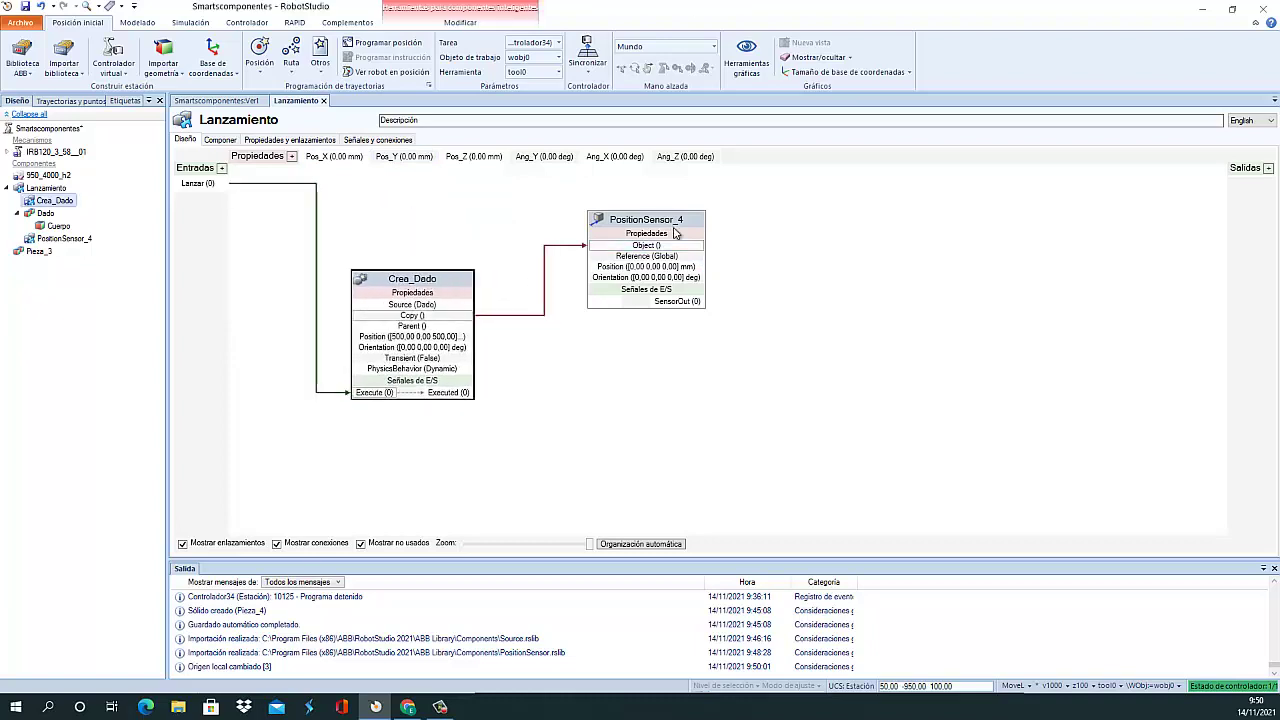
drag(675, 233, 700, 264)
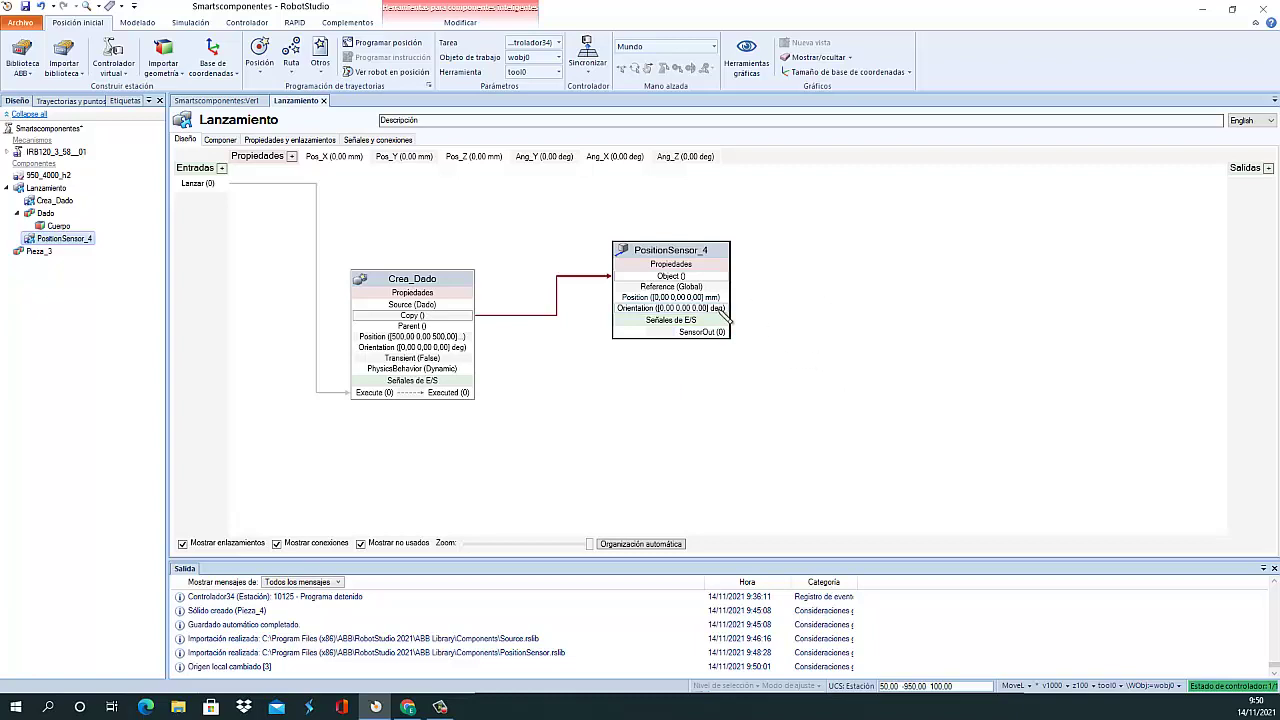
Add a VectorConverter component to Lanzamiento and place its block beside PositionSensor_4 in the design diagram
click(219, 141)
click(339, 155)
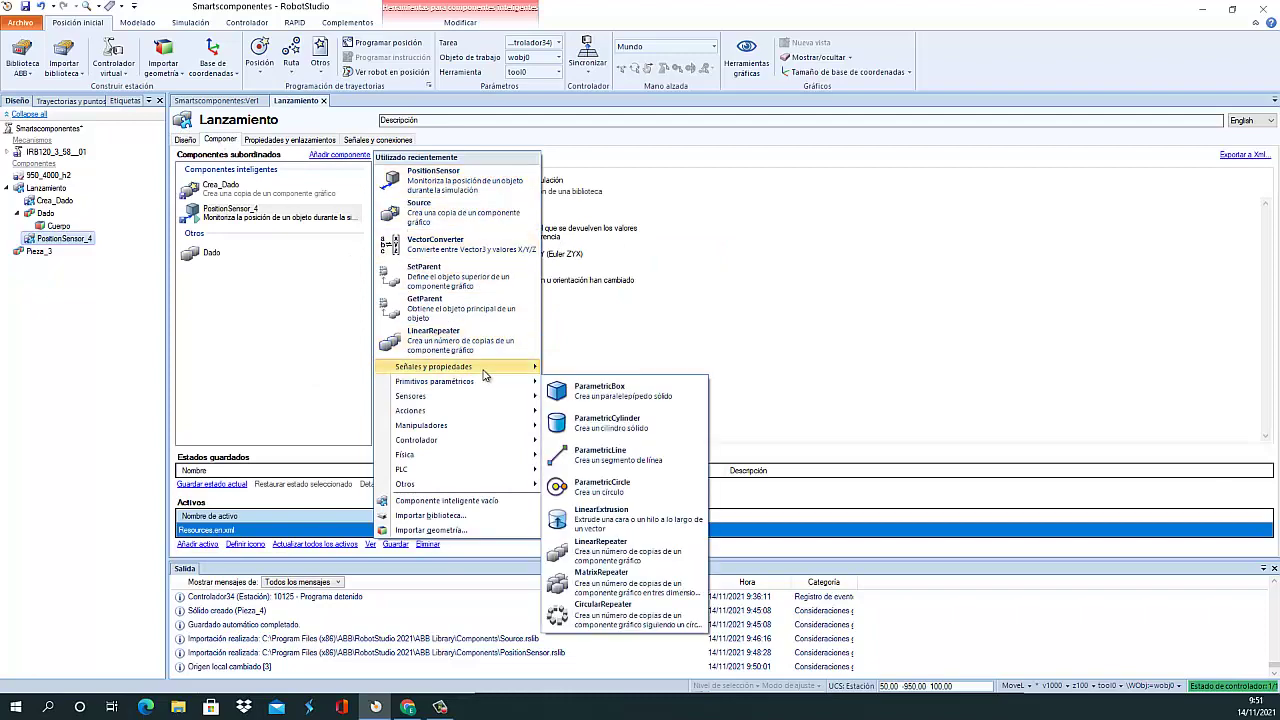
mouse_move(486, 370)
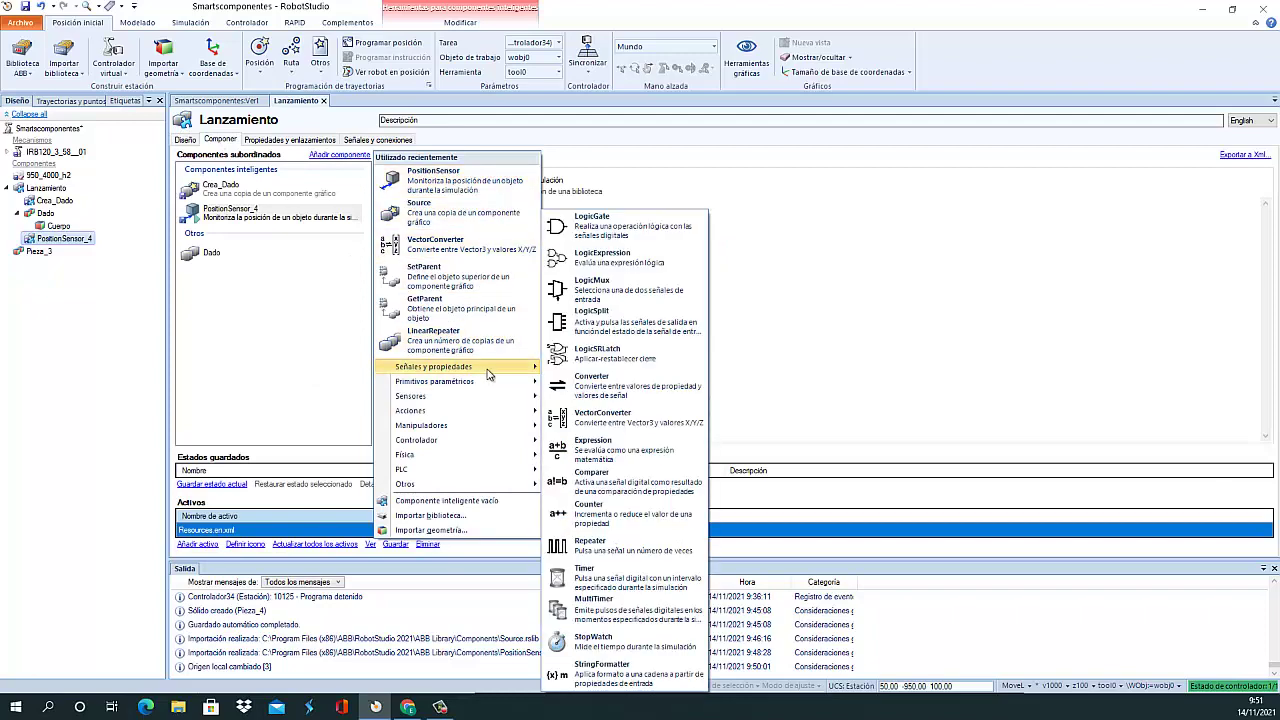
click(593, 419)
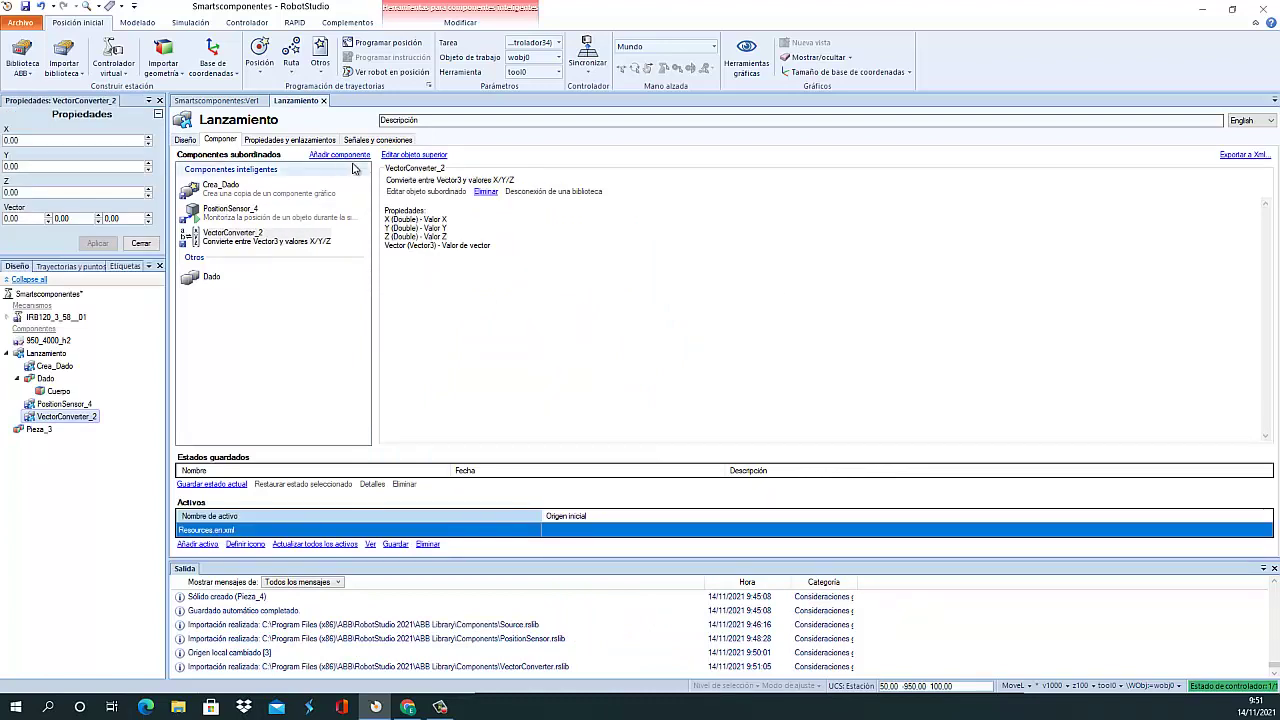
click(186, 140)
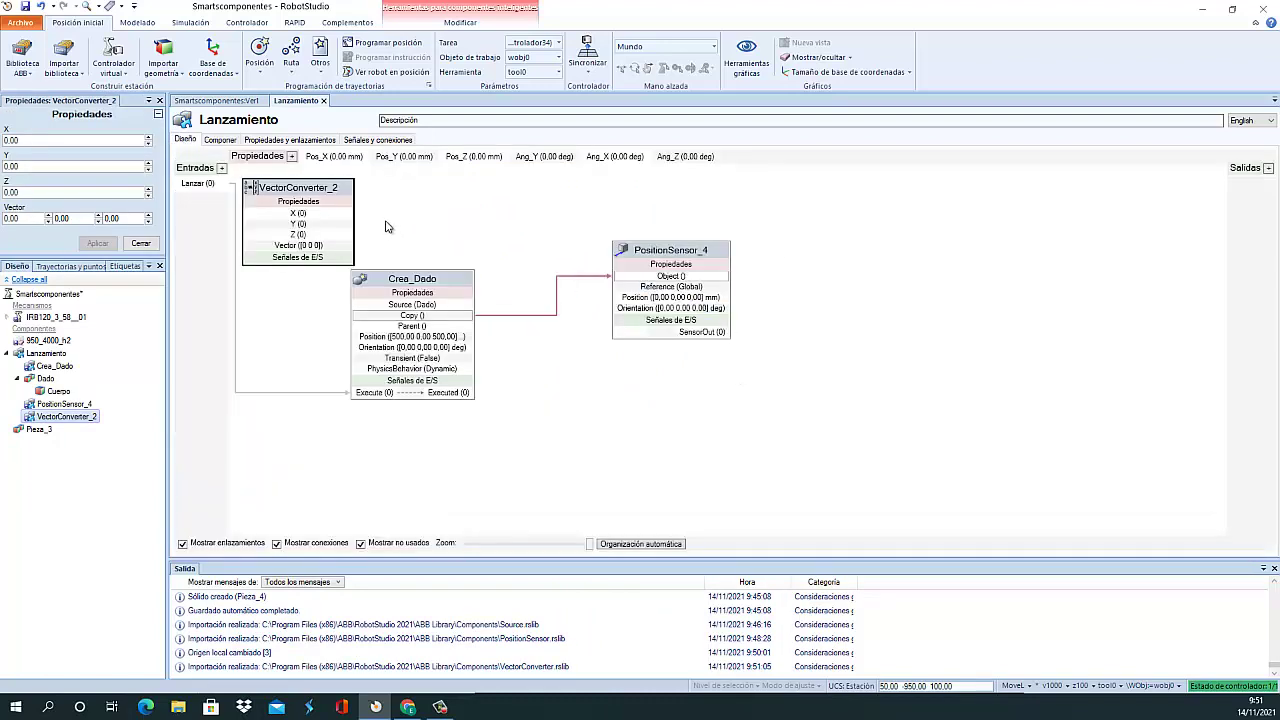
drag(310, 190, 880, 261)
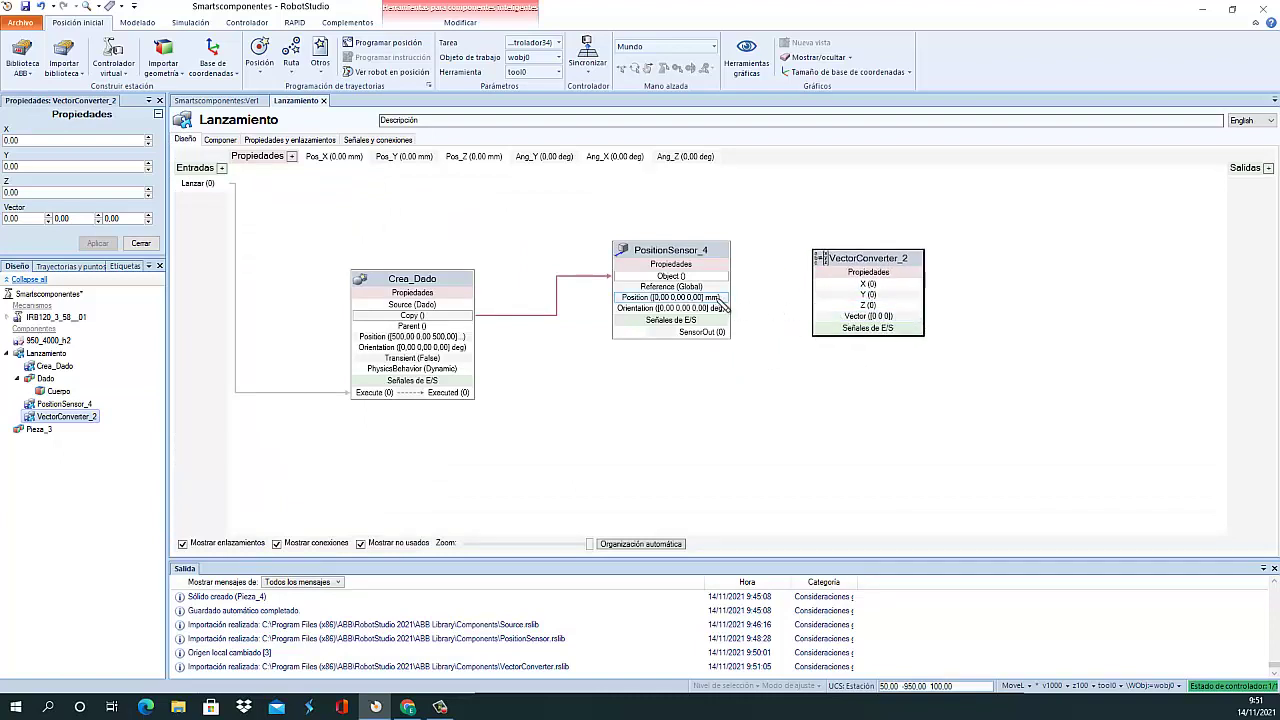
Link PositionSensor_4's Position to the VectorConverter_2 Vector, and its X, Y and Z values to Pos_X, Pos_Y and Pos_Z
mouse_move(731, 297)
mouse_down()
mouse_move(812, 330)
mouse_move(835, 318)
mouse_up()
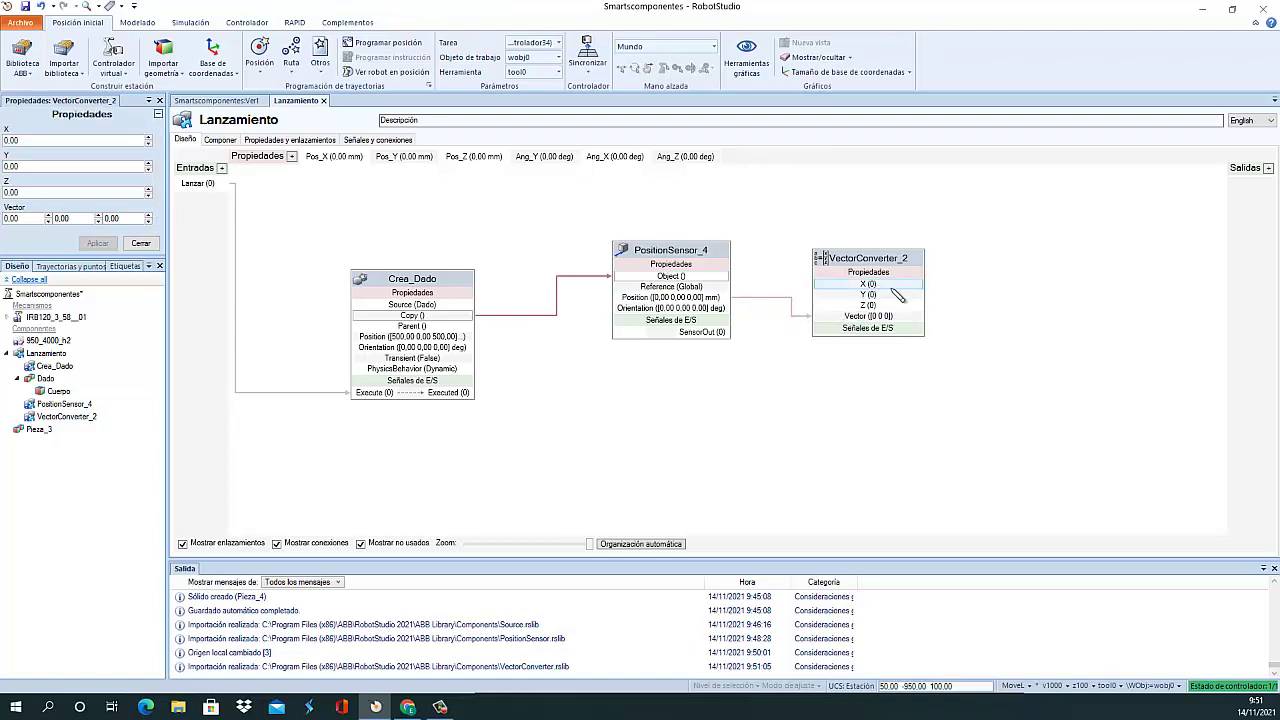
drag(930, 285, 348, 168)
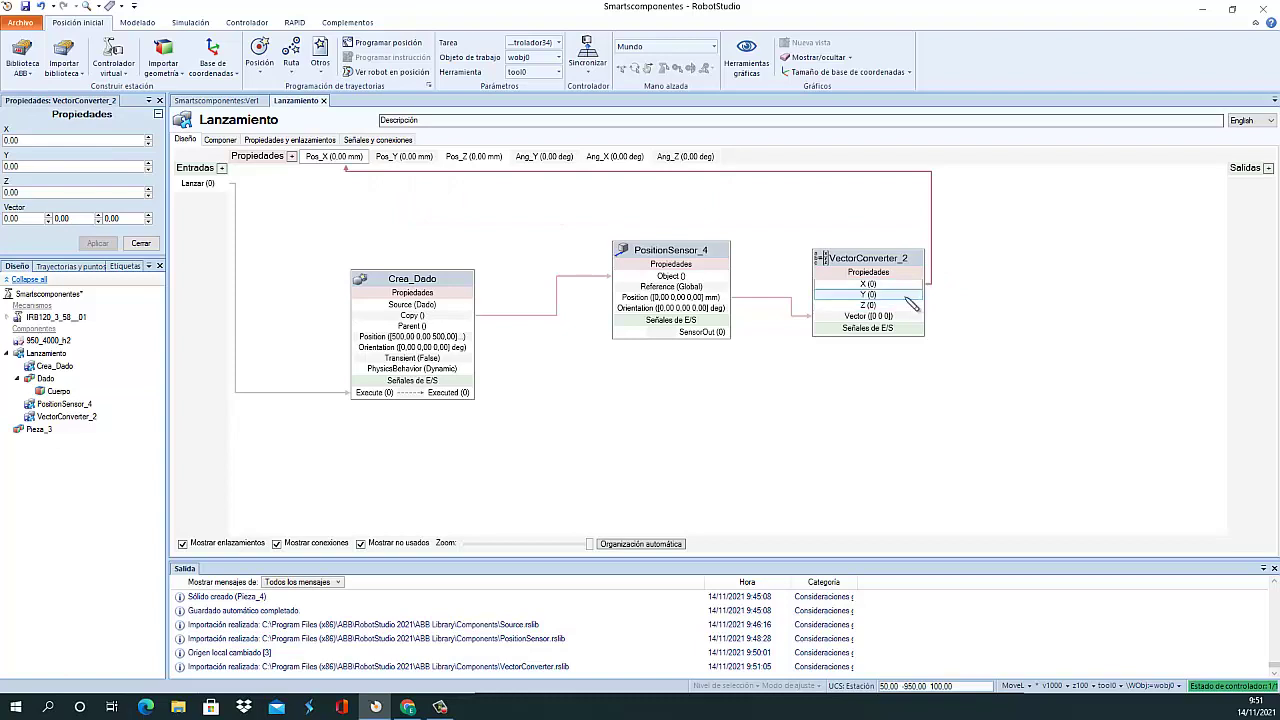
drag(930, 294, 416, 166)
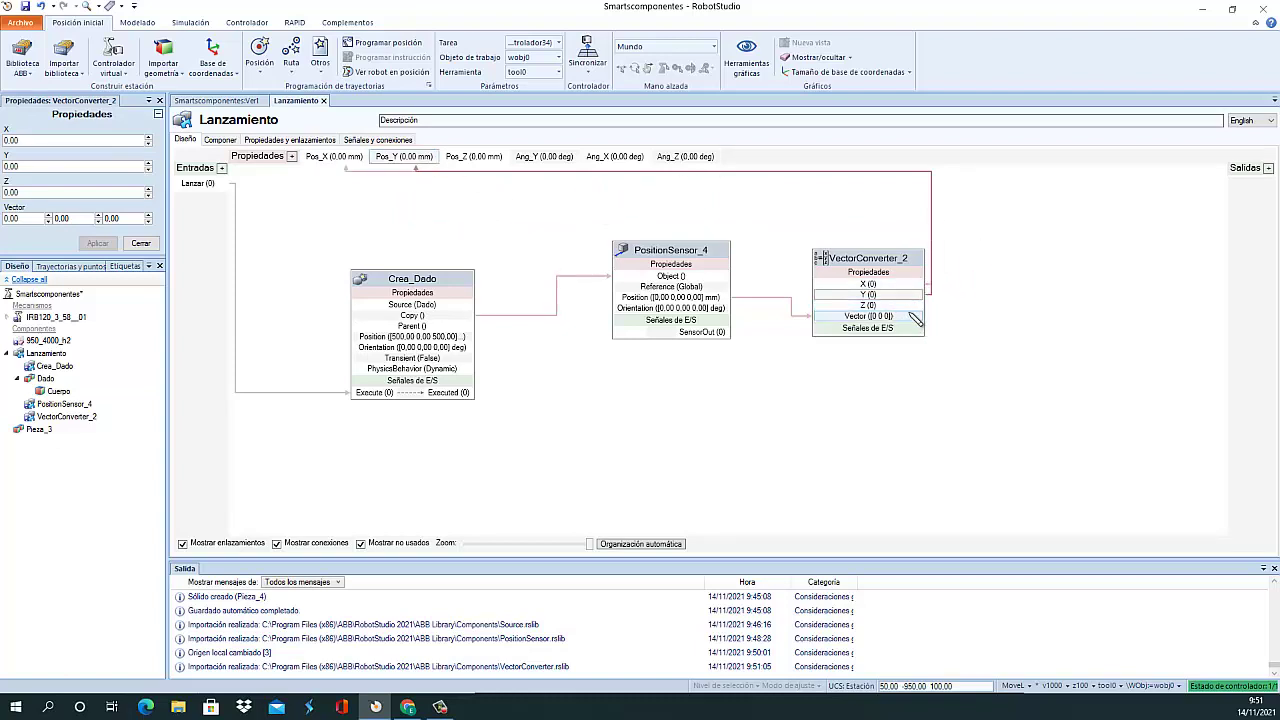
drag(924, 305, 490, 182)
drag(926, 305, 480, 160)
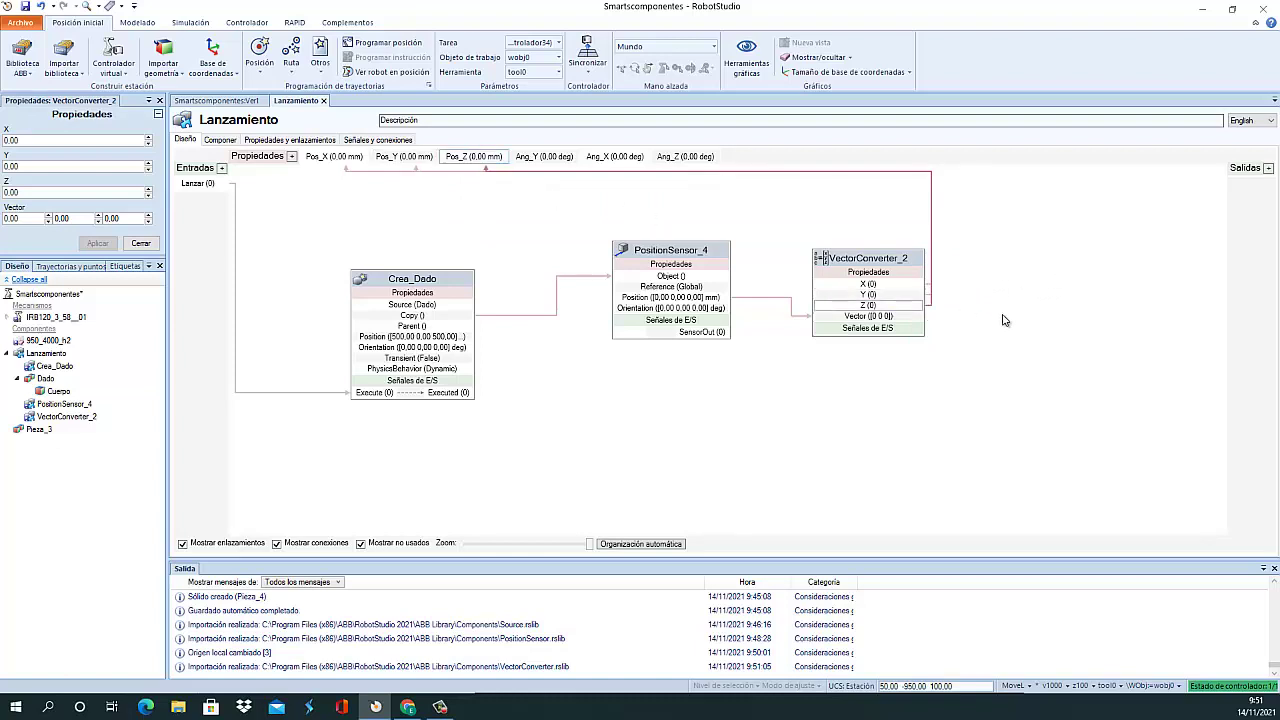
Add a DigitalOutput signal named Hay_Pieza to Lanzamiento and connect PositionSensor_4's SensorOut signal to it
click(1268, 169)
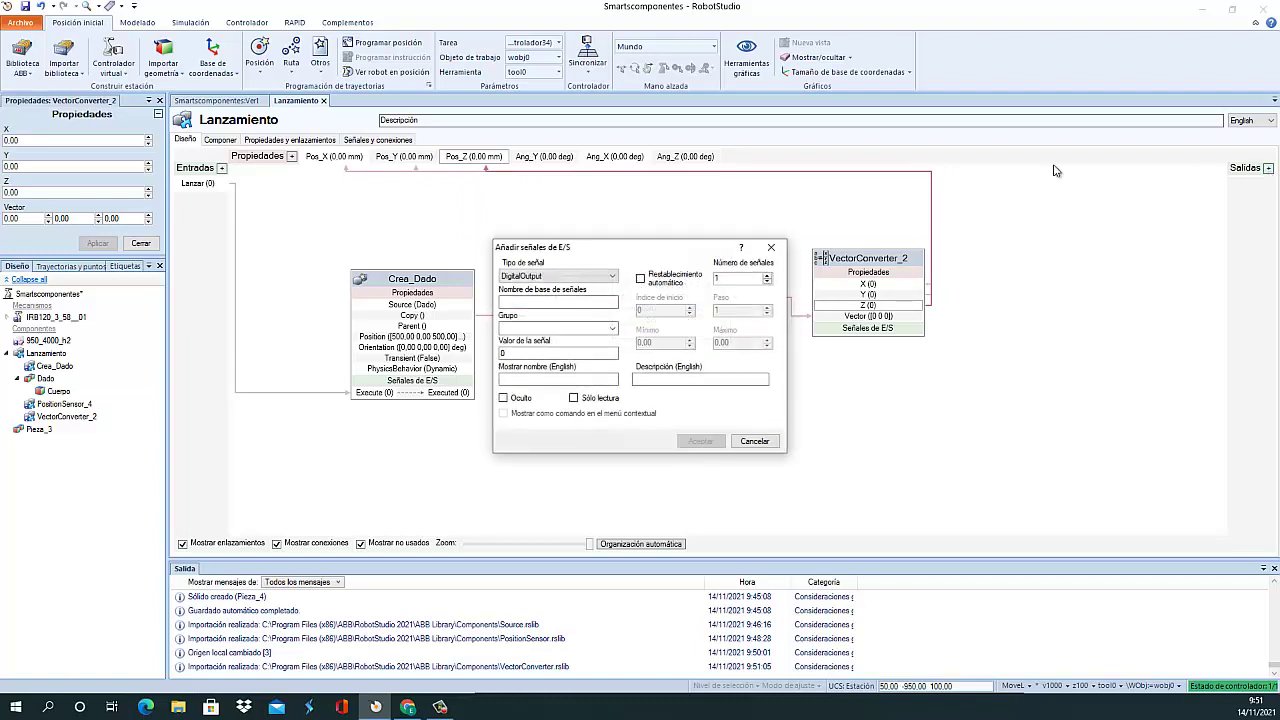
click(547, 304)
text(Hay_Pieza)
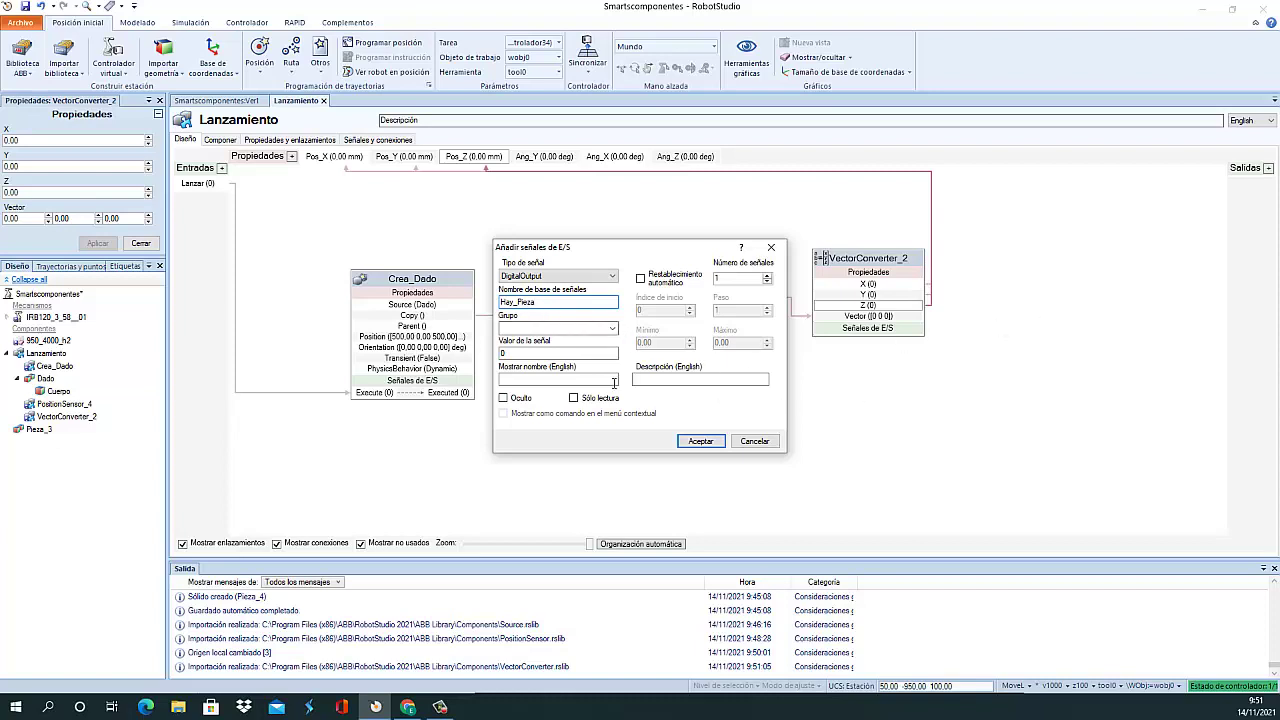
click(700, 441)
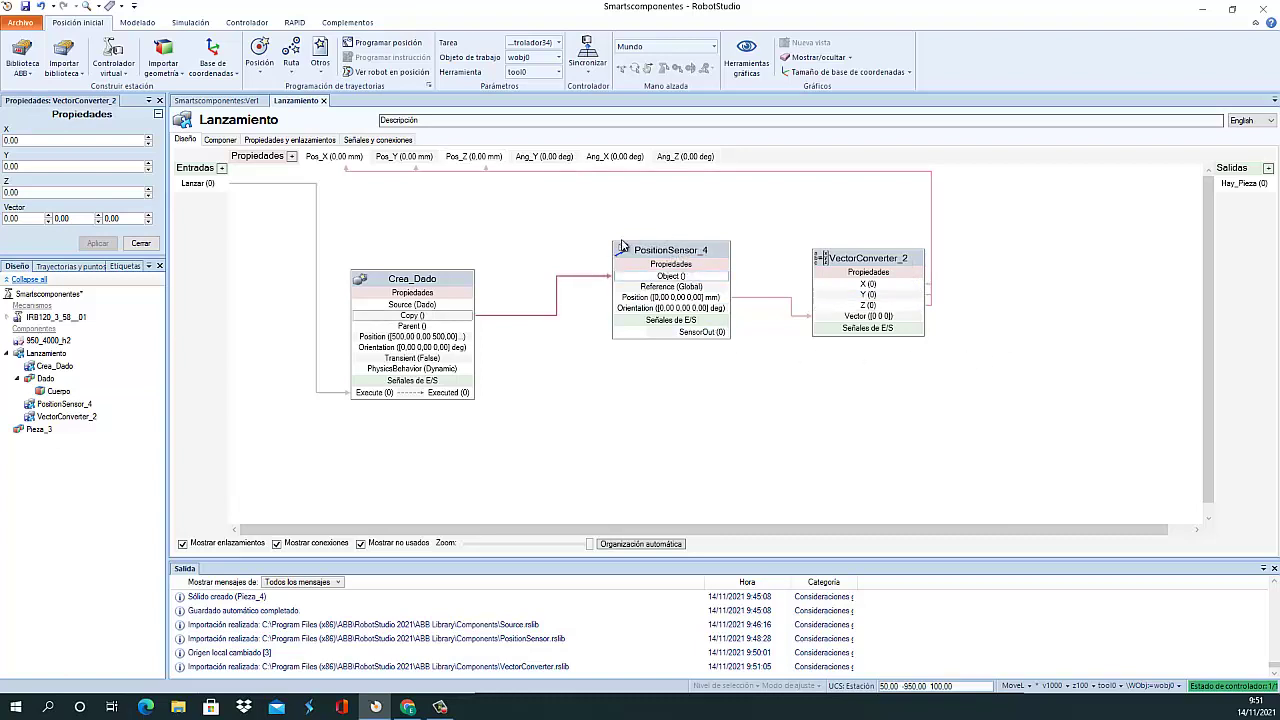
drag(730, 338, 1224, 188)
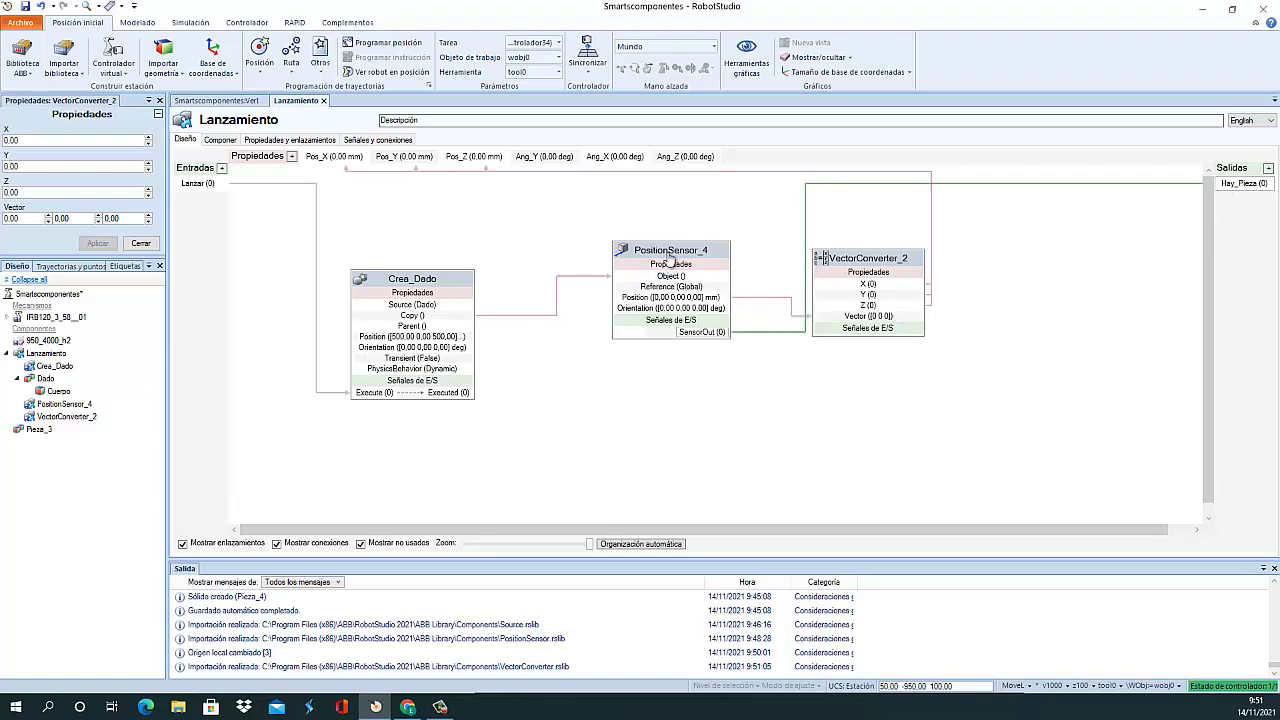
Space the VectorConverter_2 and PositionSensor_4 blocks farther apart, close the sensor's properties and save the station
drag(866, 262, 1000, 327)
drag(677, 251, 670, 260)
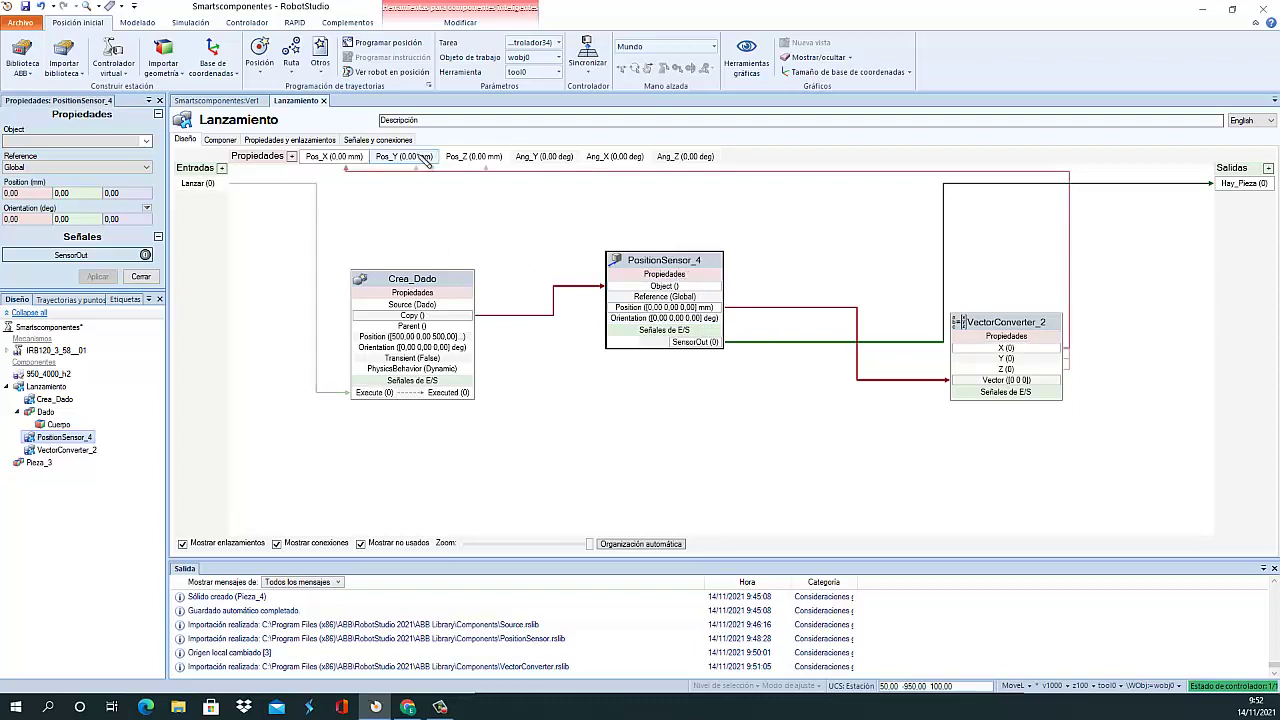
click(142, 274)
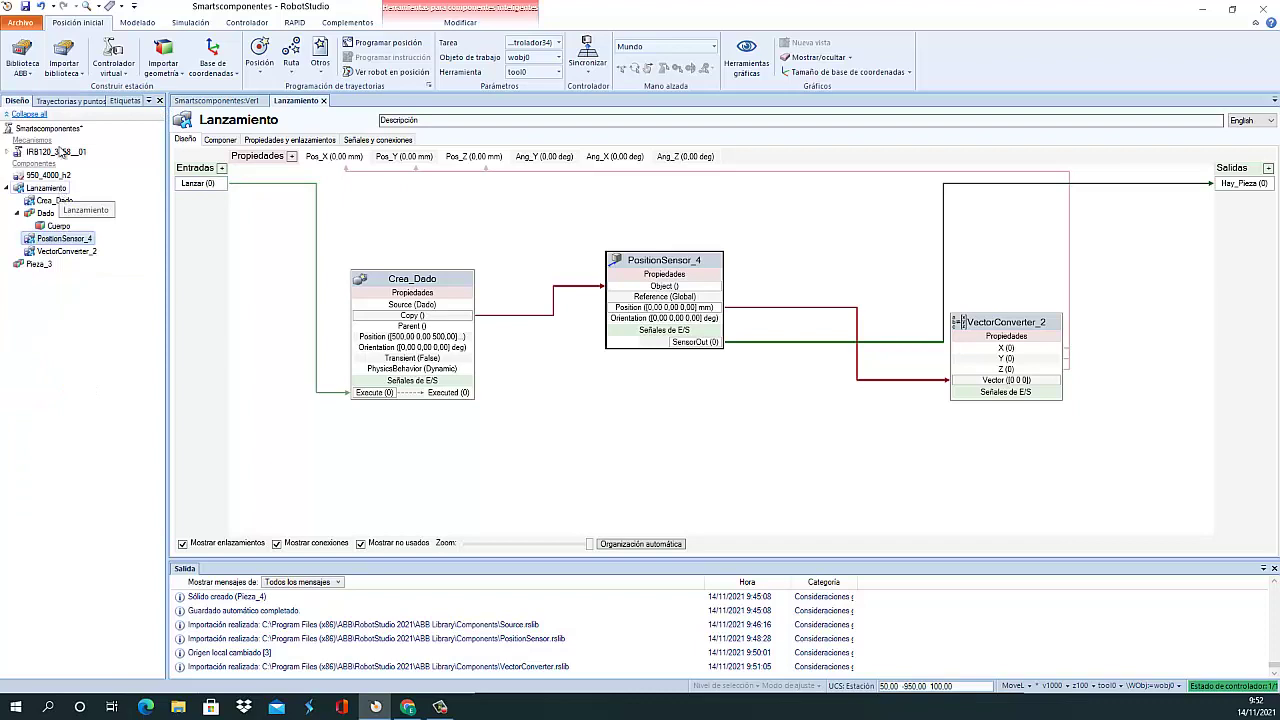
click(26, 7)
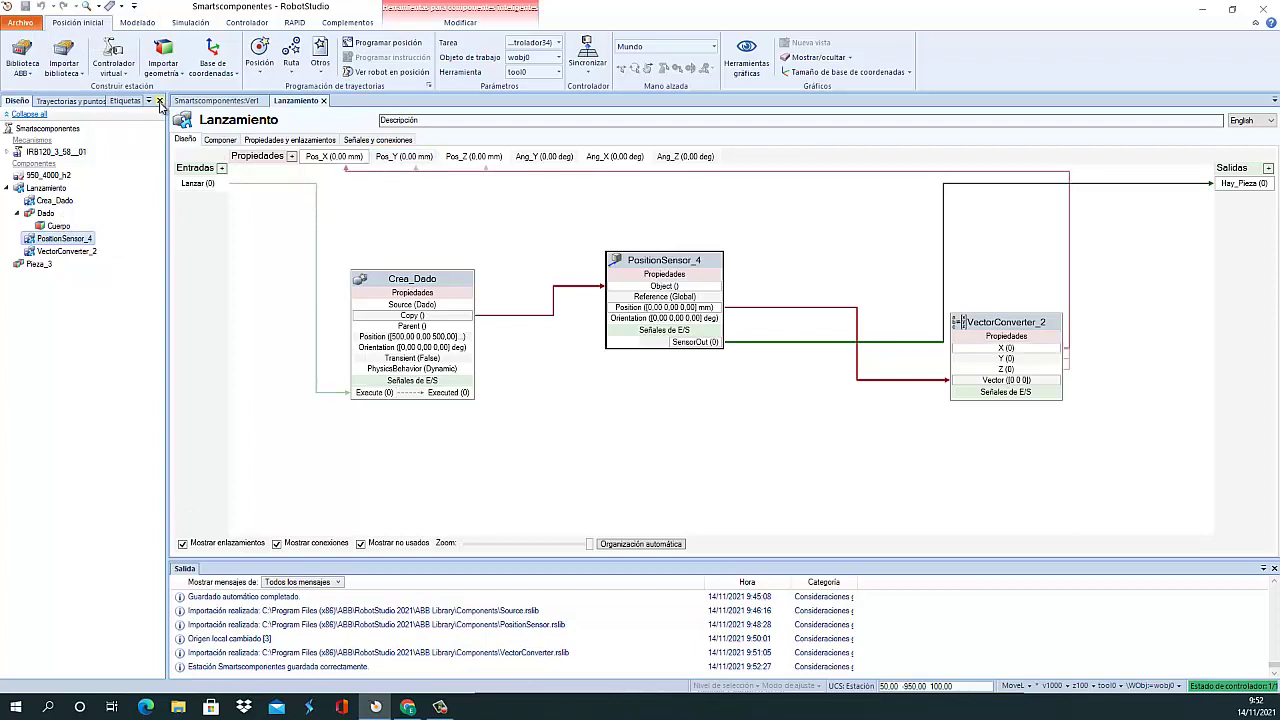
Open Lanzamiento's properties alongside the station's 3D view and start the simulation
double_click(52, 189)
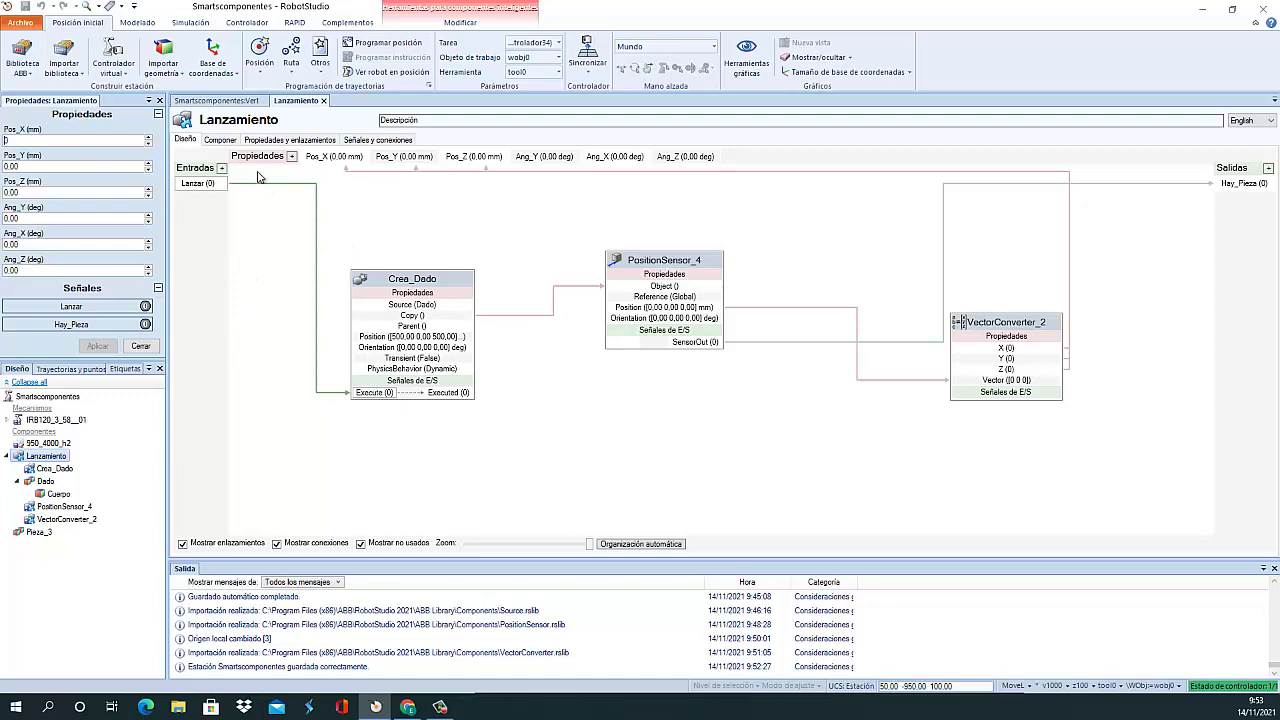
click(216, 101)
scroll(665, 331, up, 3)
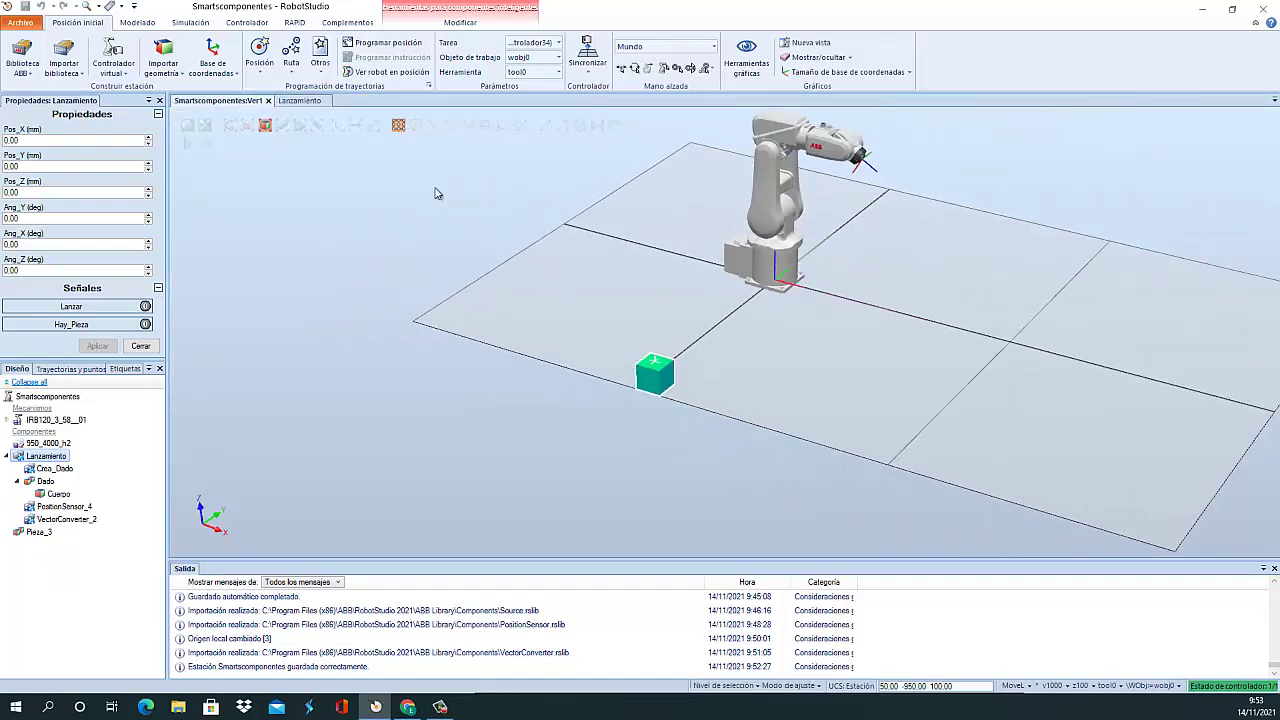
click(190, 22)
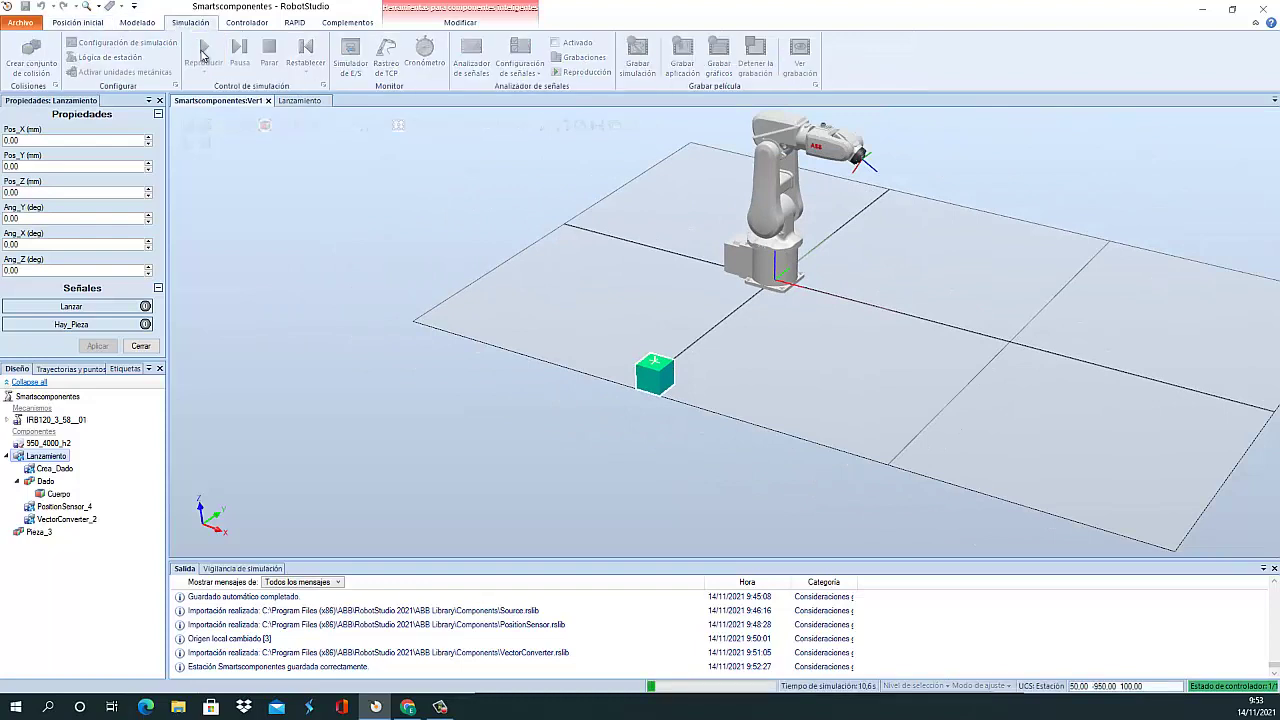
click(203, 52)
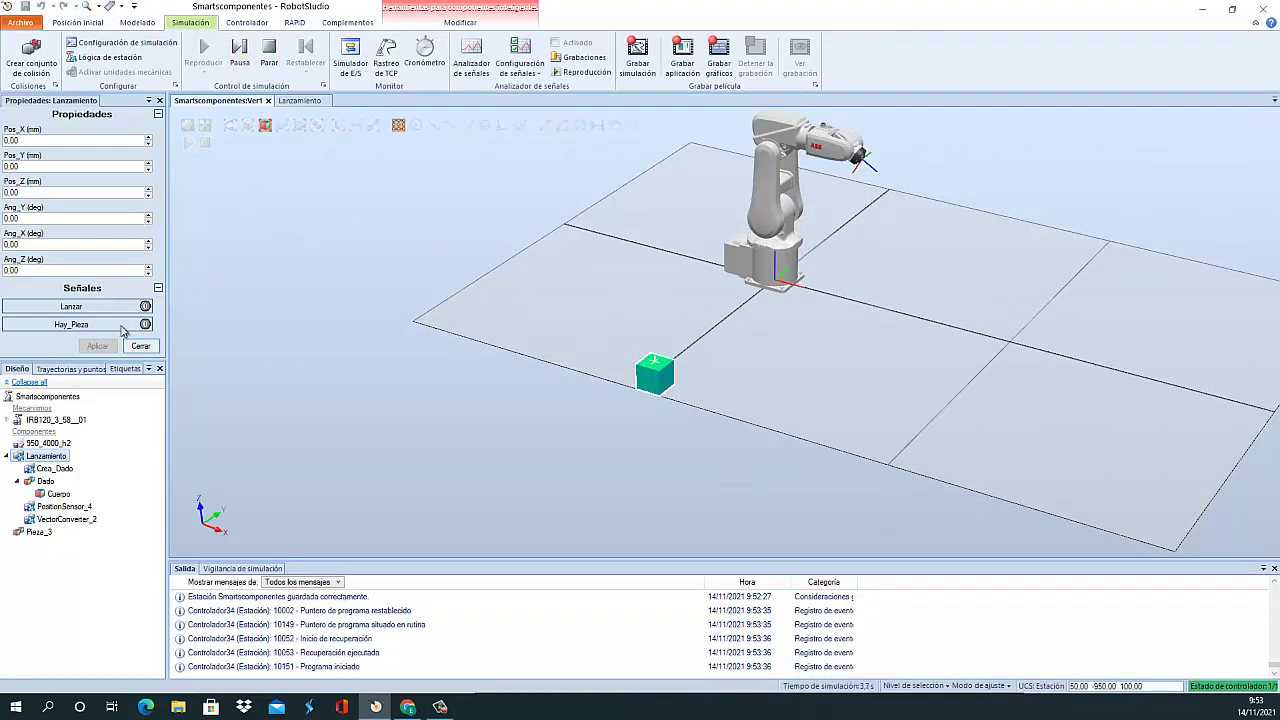
Toggle the Lanzar signal repeatedly to launch a series of Dado copies, then stop the simulation
click(146, 307)
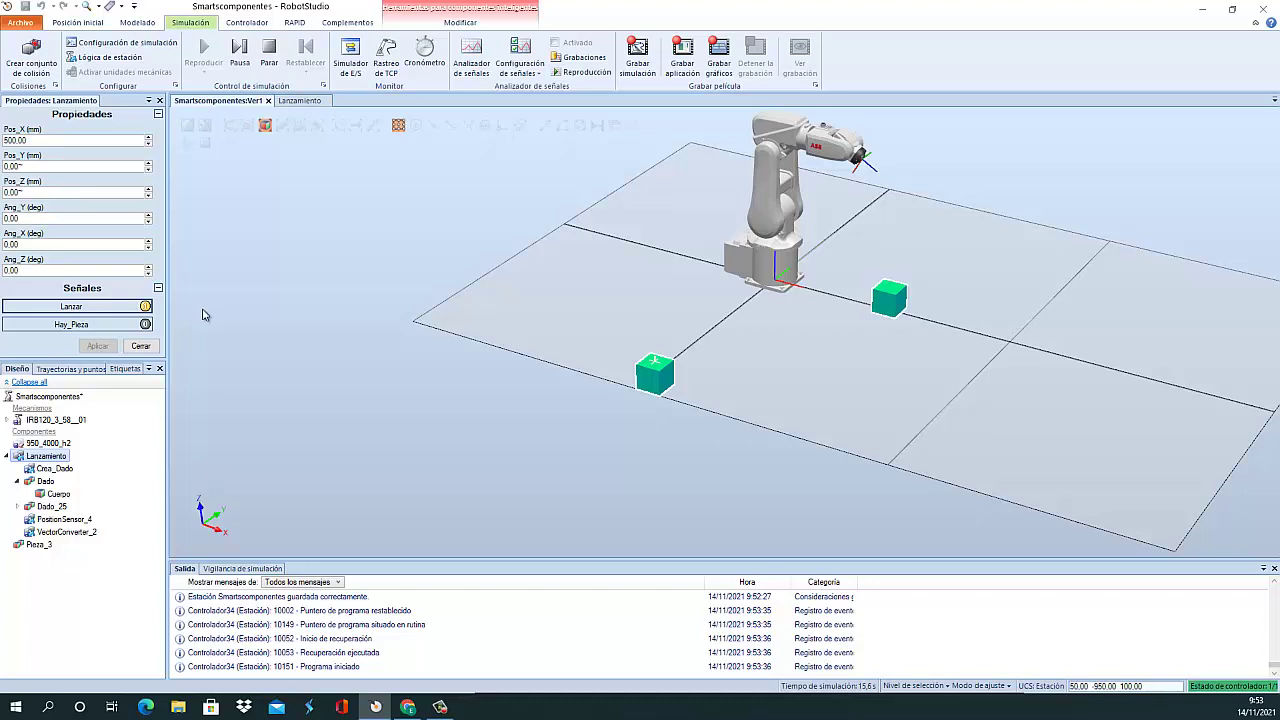
click(146, 308)
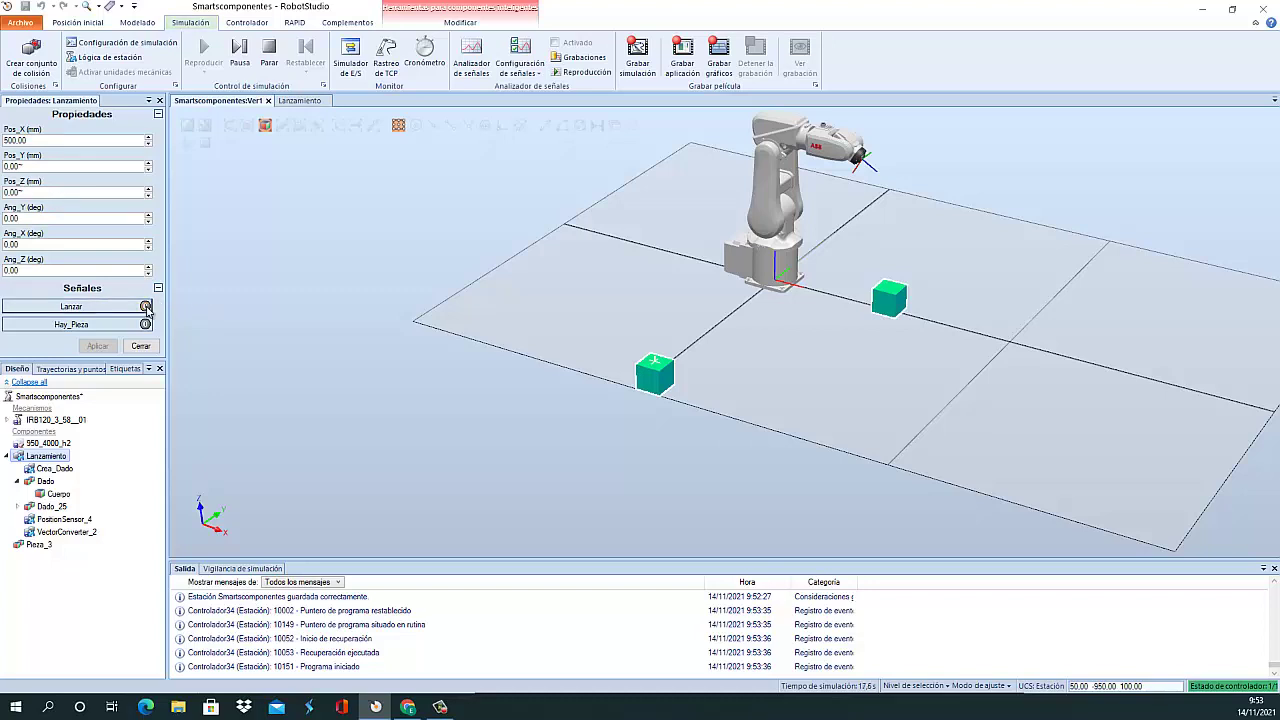
click(146, 307)
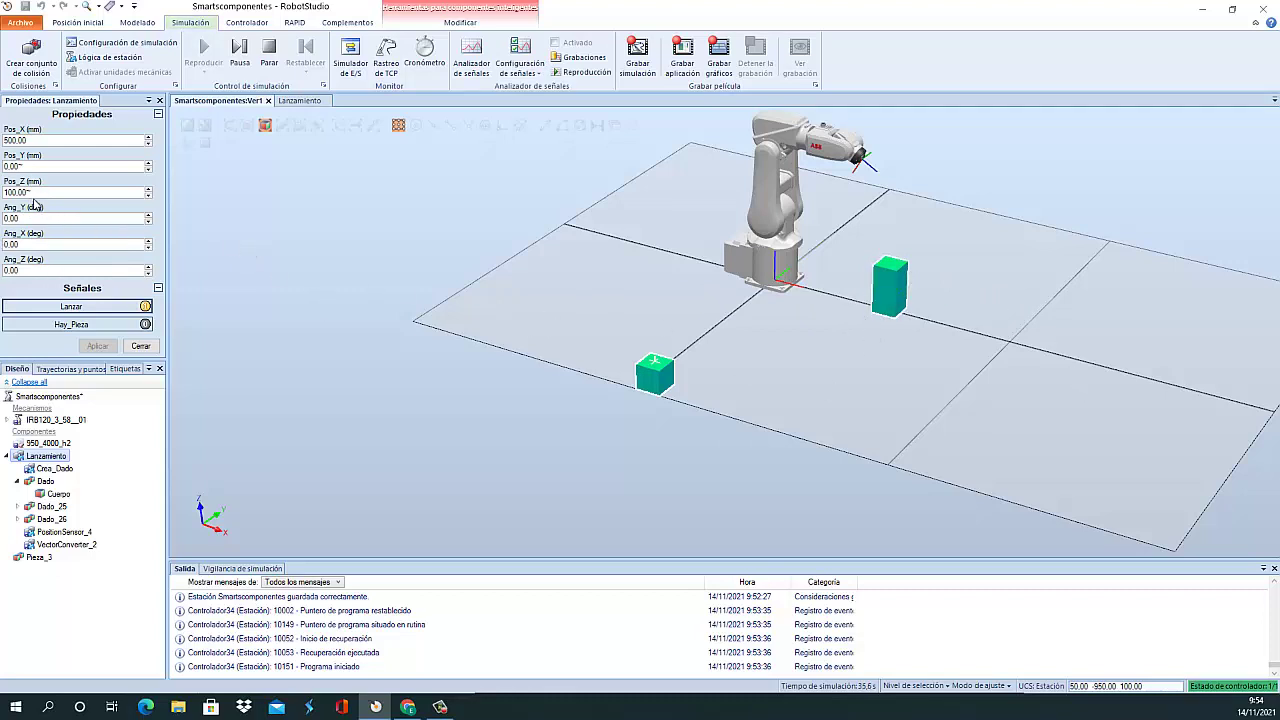
click(145, 307)
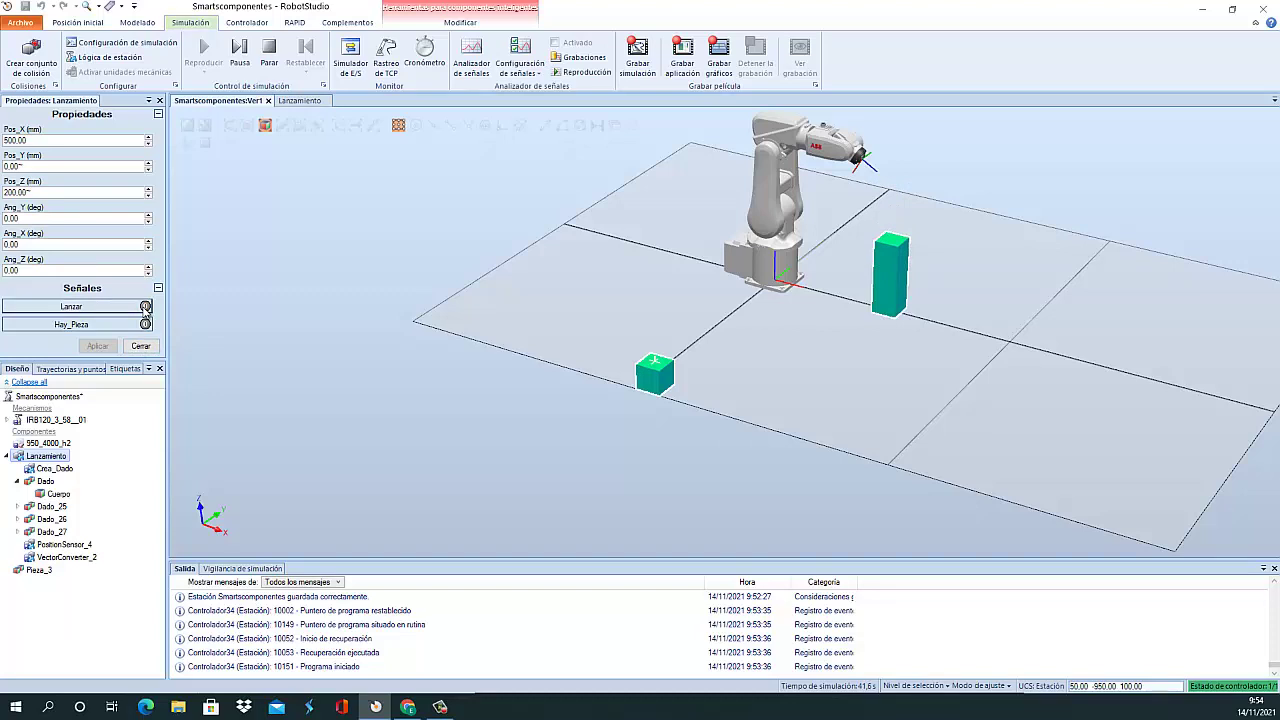
click(145, 307)
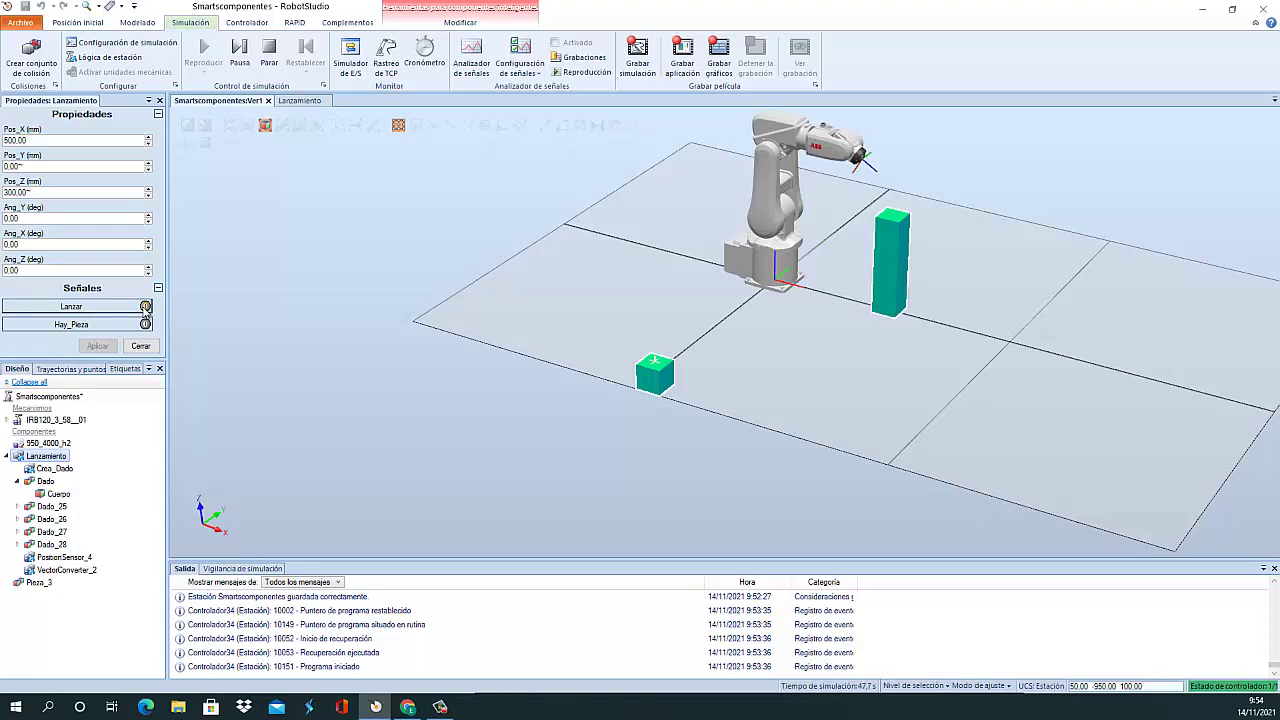
click(145, 307)
click(145, 307)
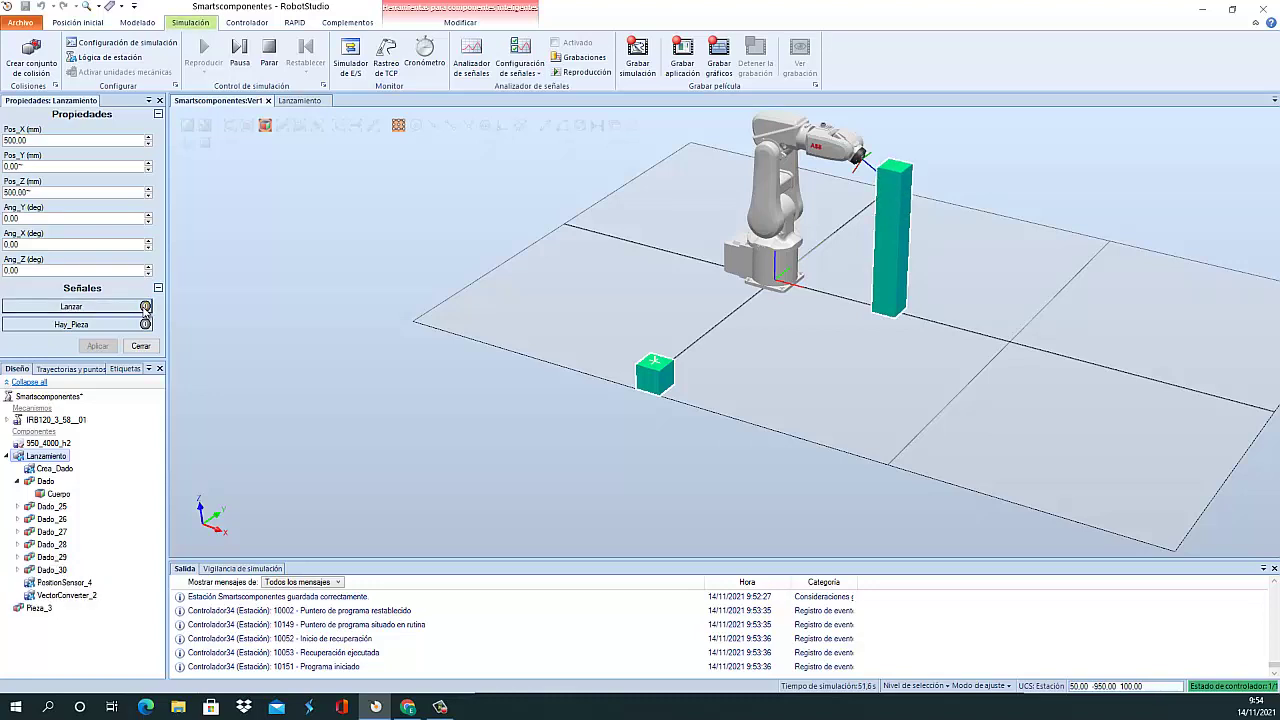
click(145, 307)
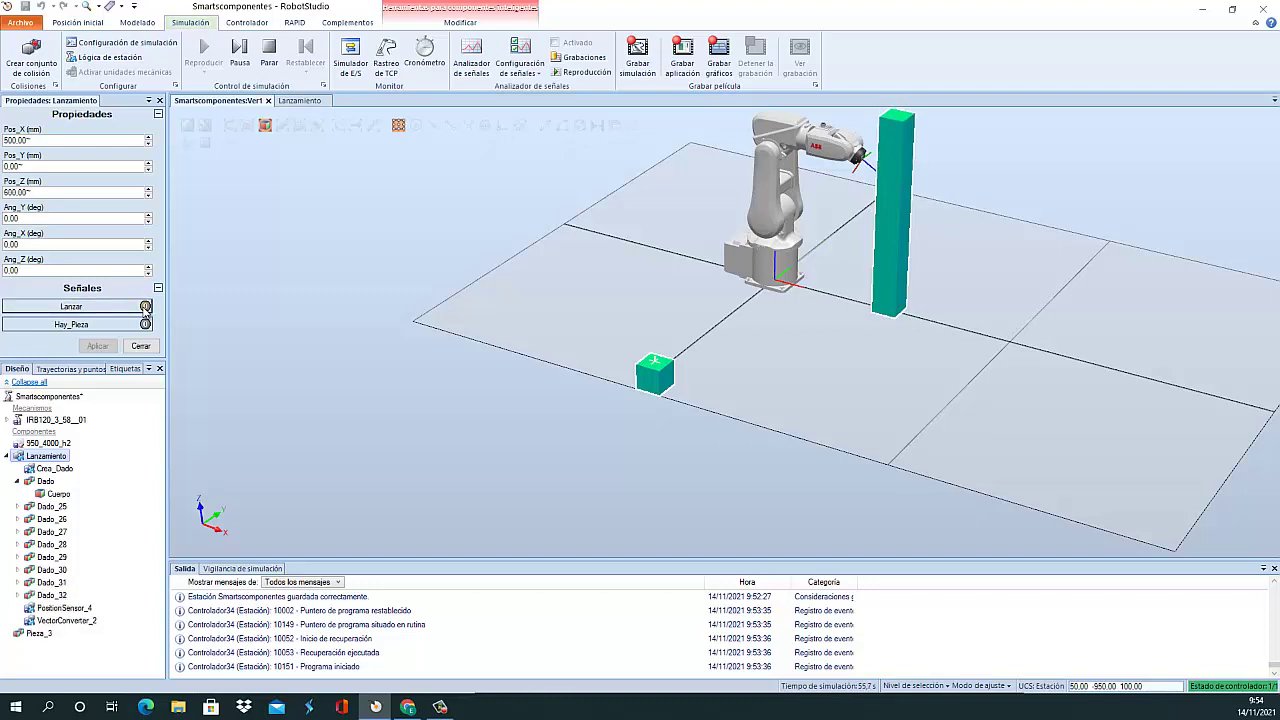
click(145, 307)
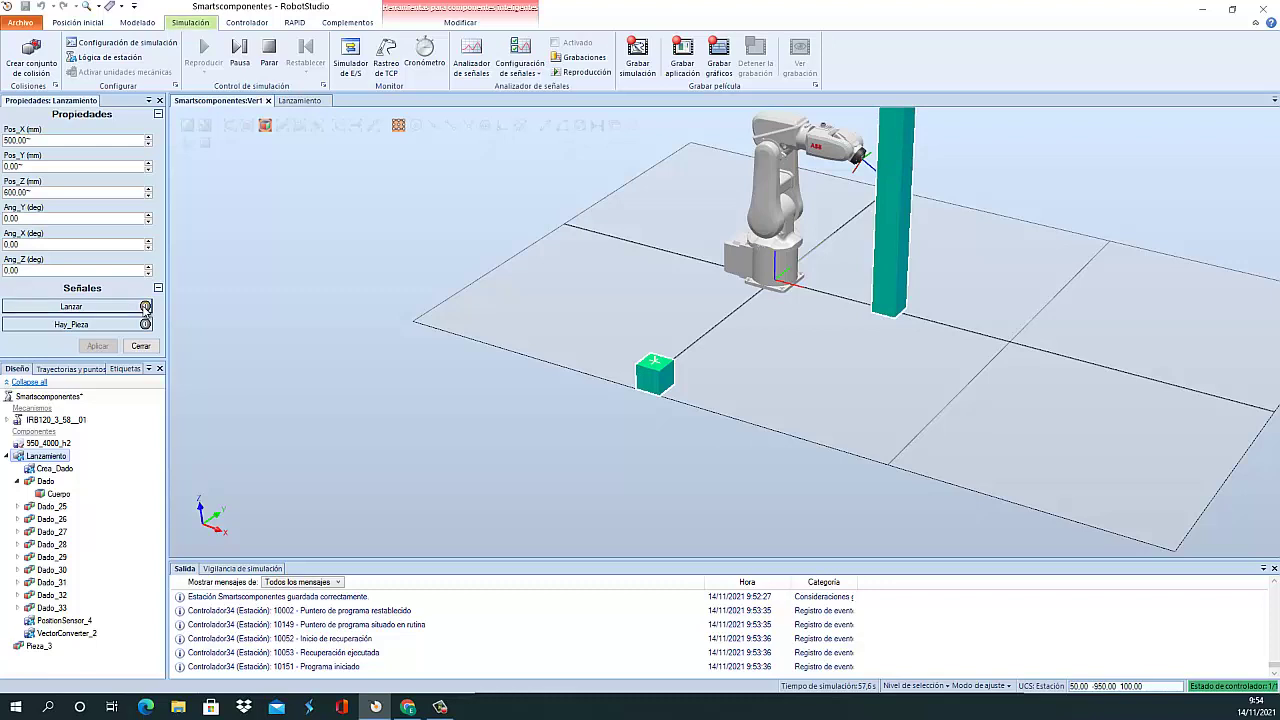
click(145, 307)
click(145, 307)
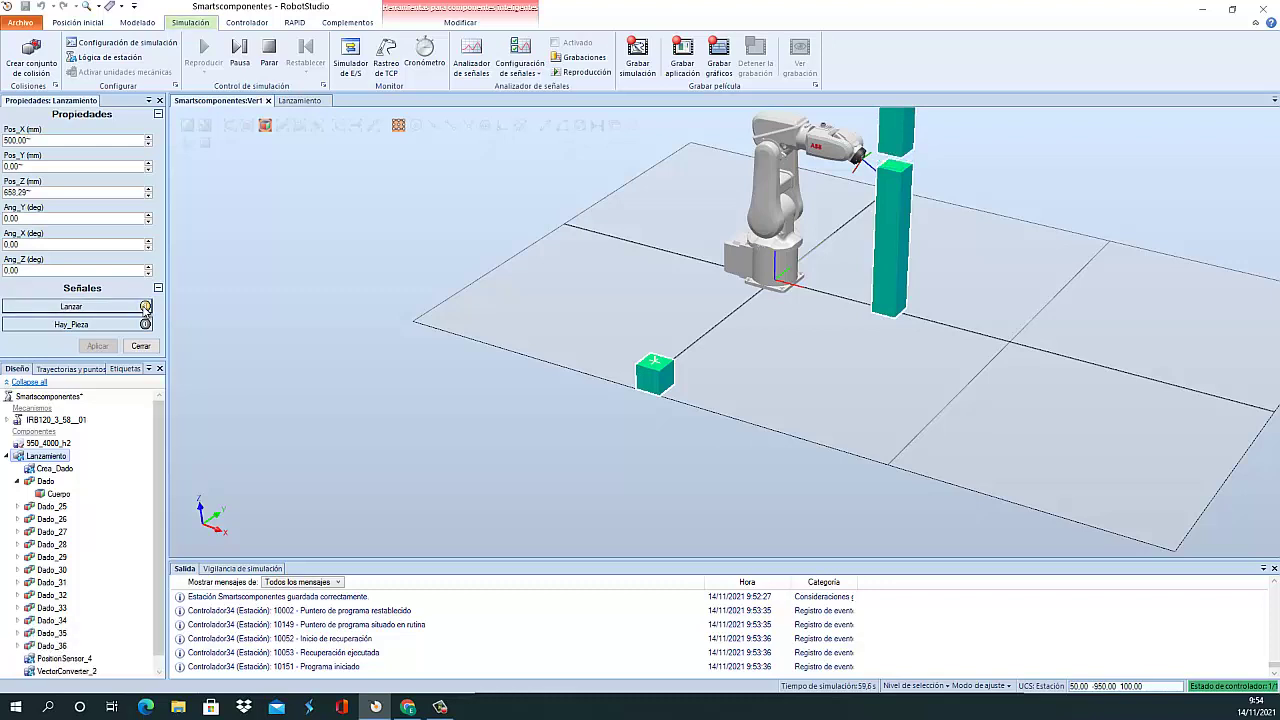
click(145, 307)
click(145, 307)
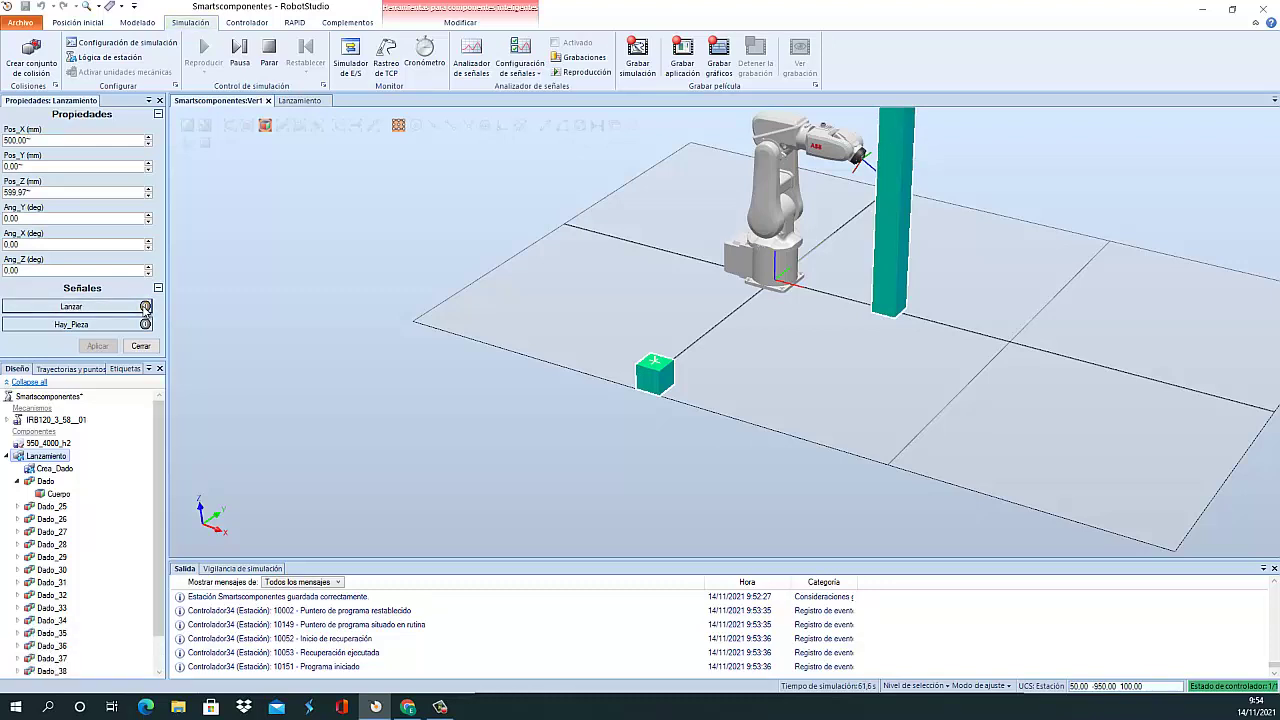
click(145, 307)
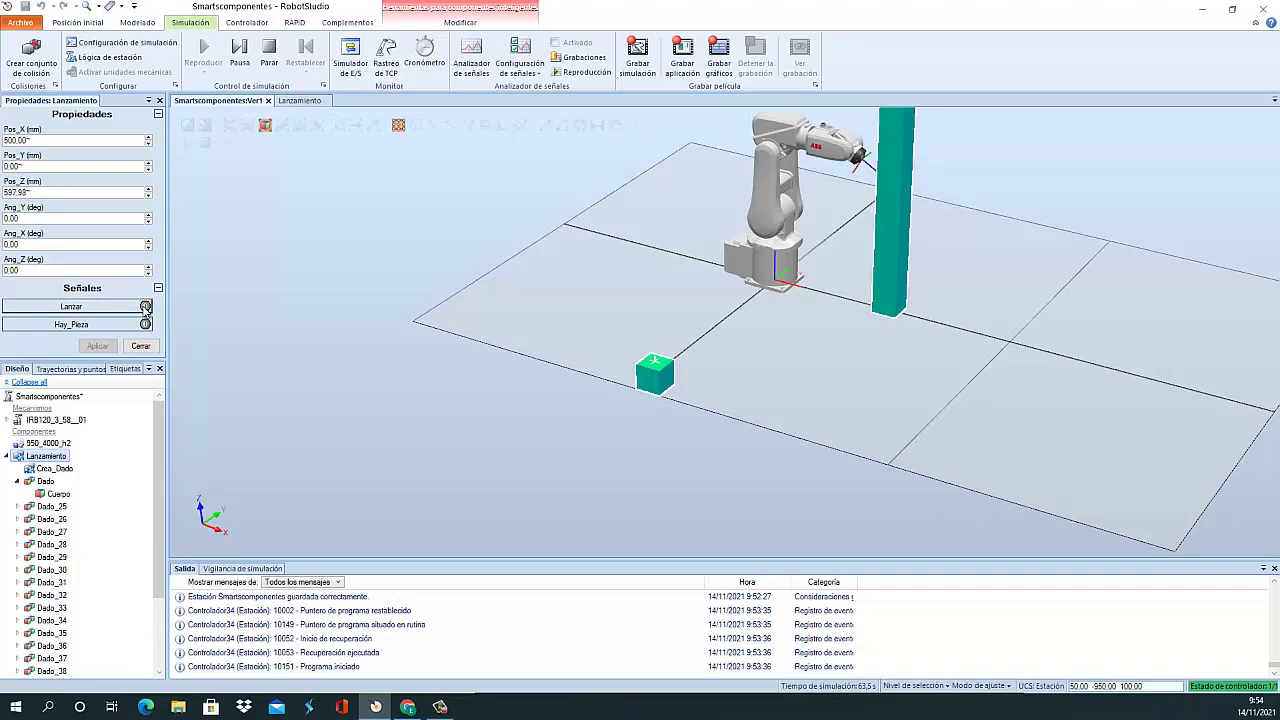
click(145, 307)
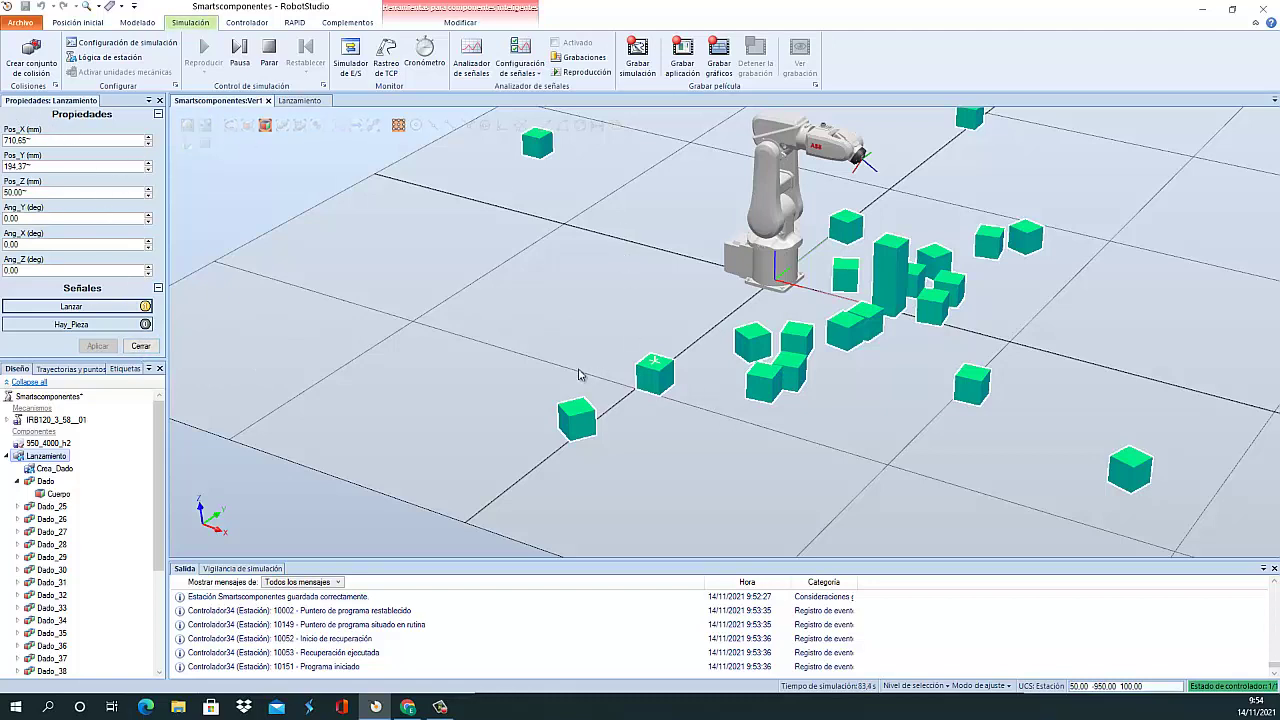
click(269, 58)
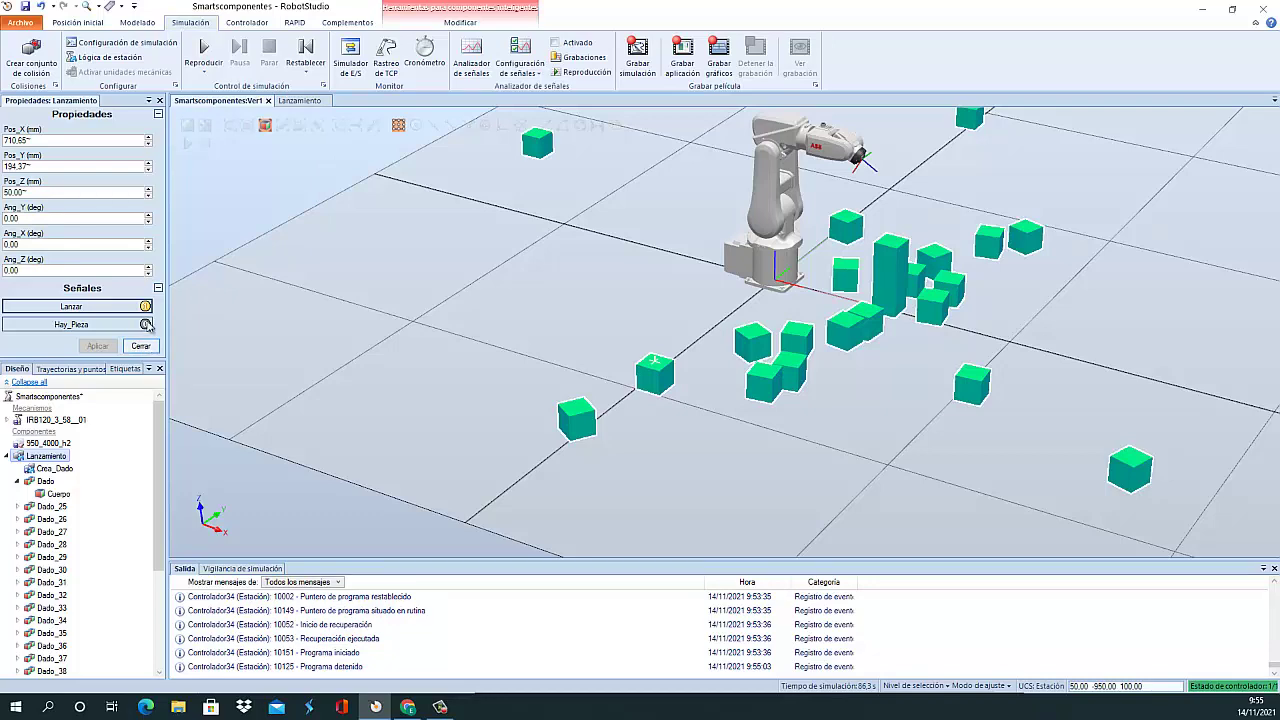
Add a second VectorConverter component to Lanzamiento and place its block below VectorConverter_2 in the design diagram
click(160, 101)
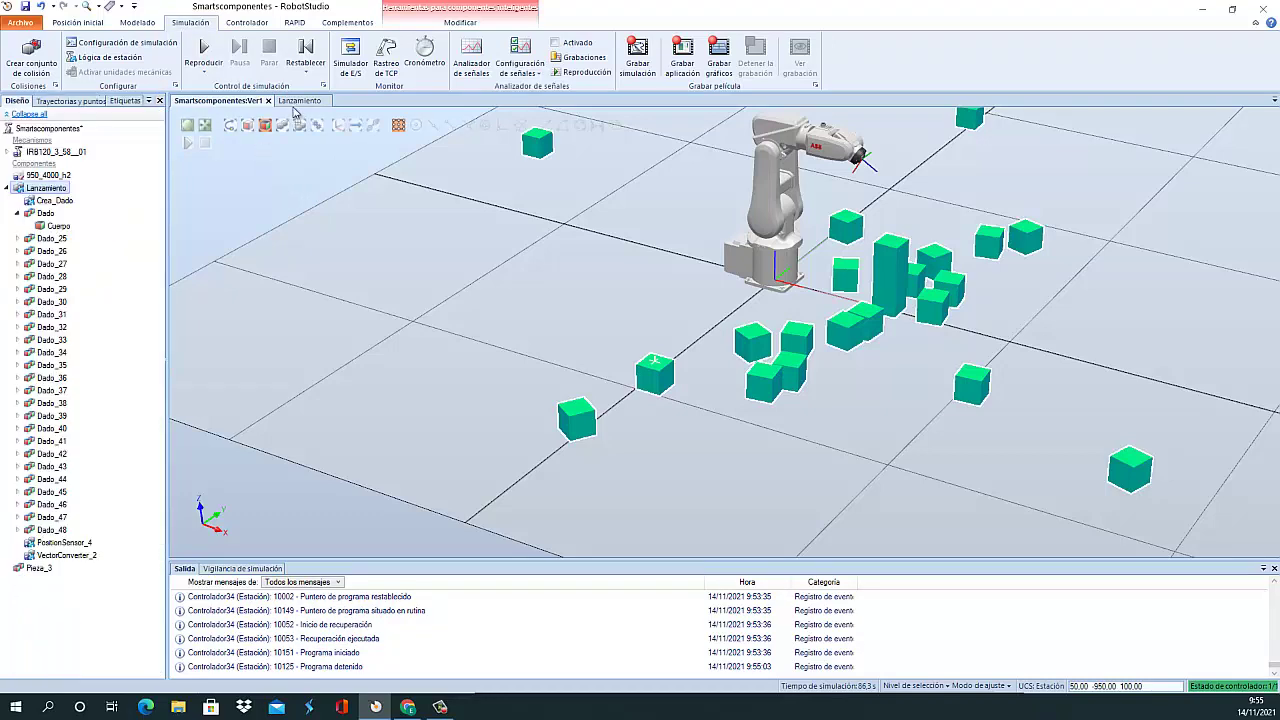
click(298, 101)
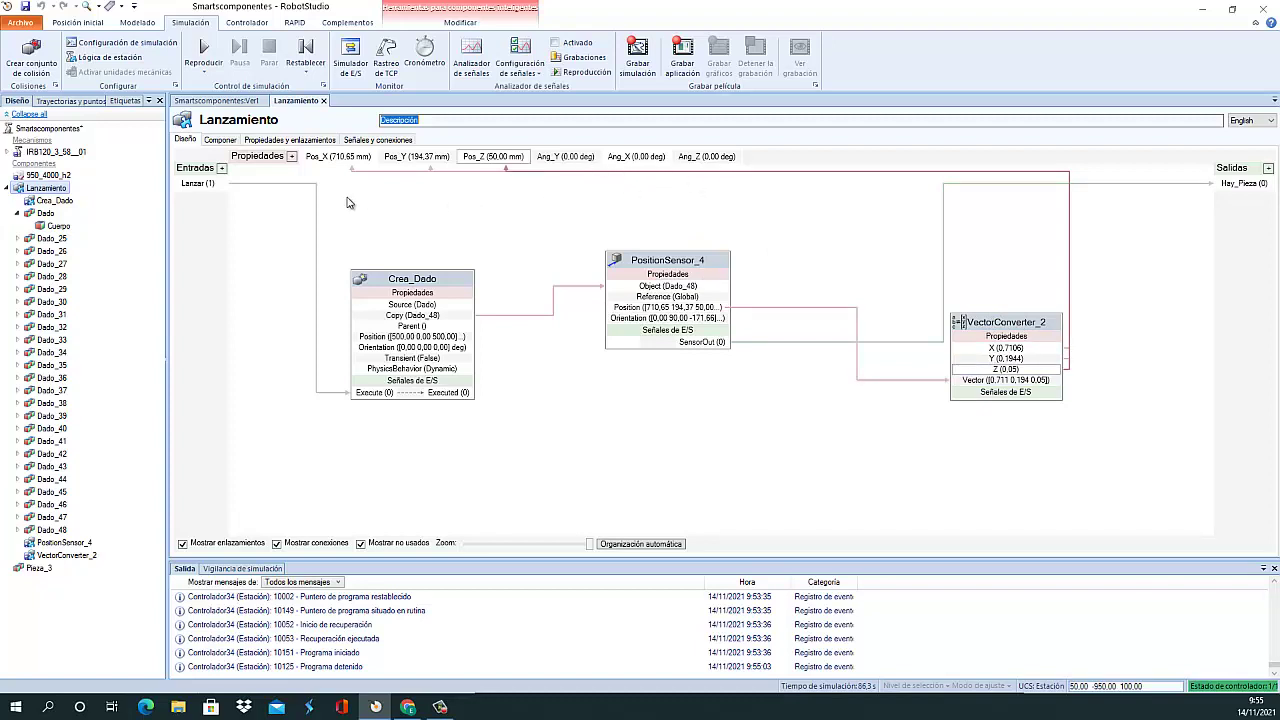
click(222, 140)
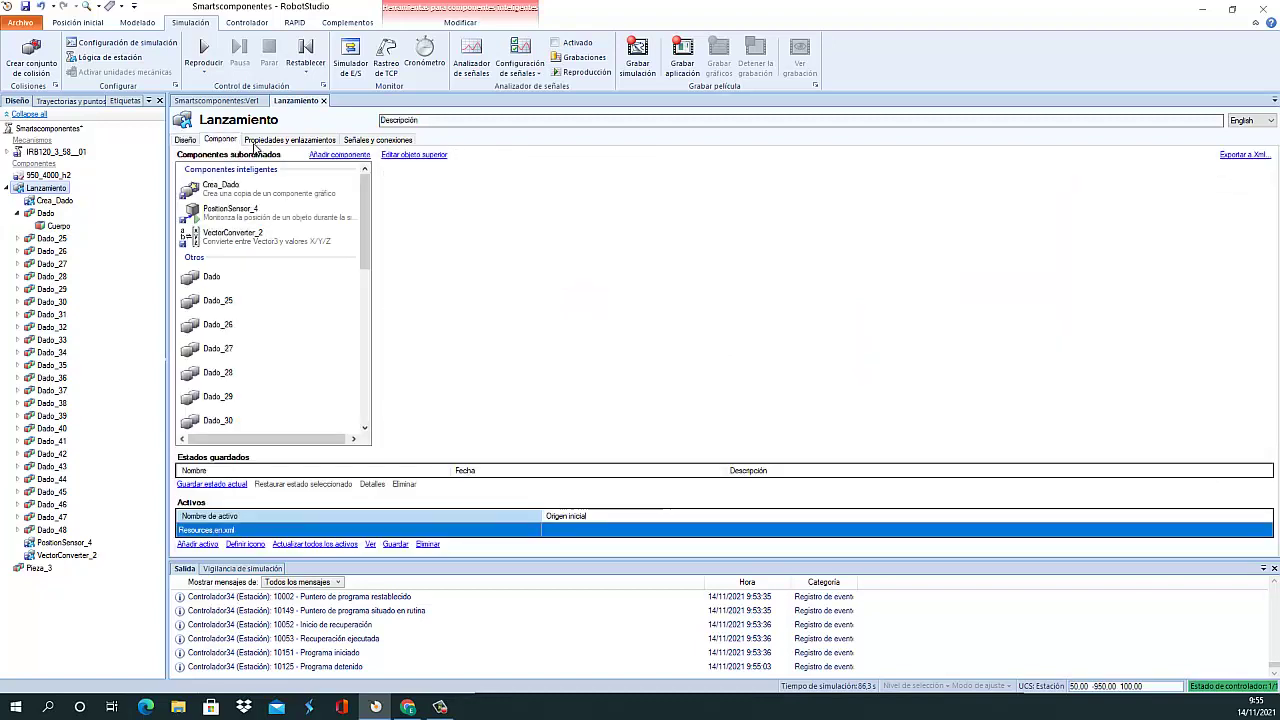
click(326, 160)
click(420, 208)
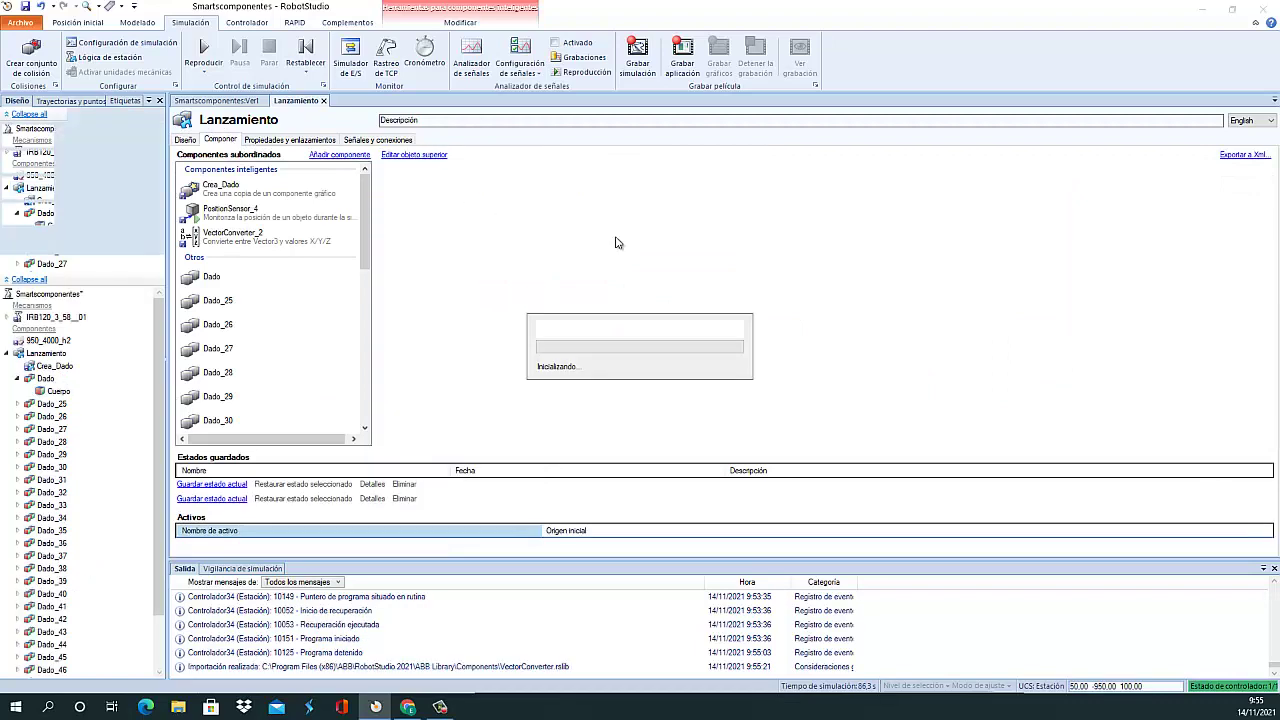
click(185, 139)
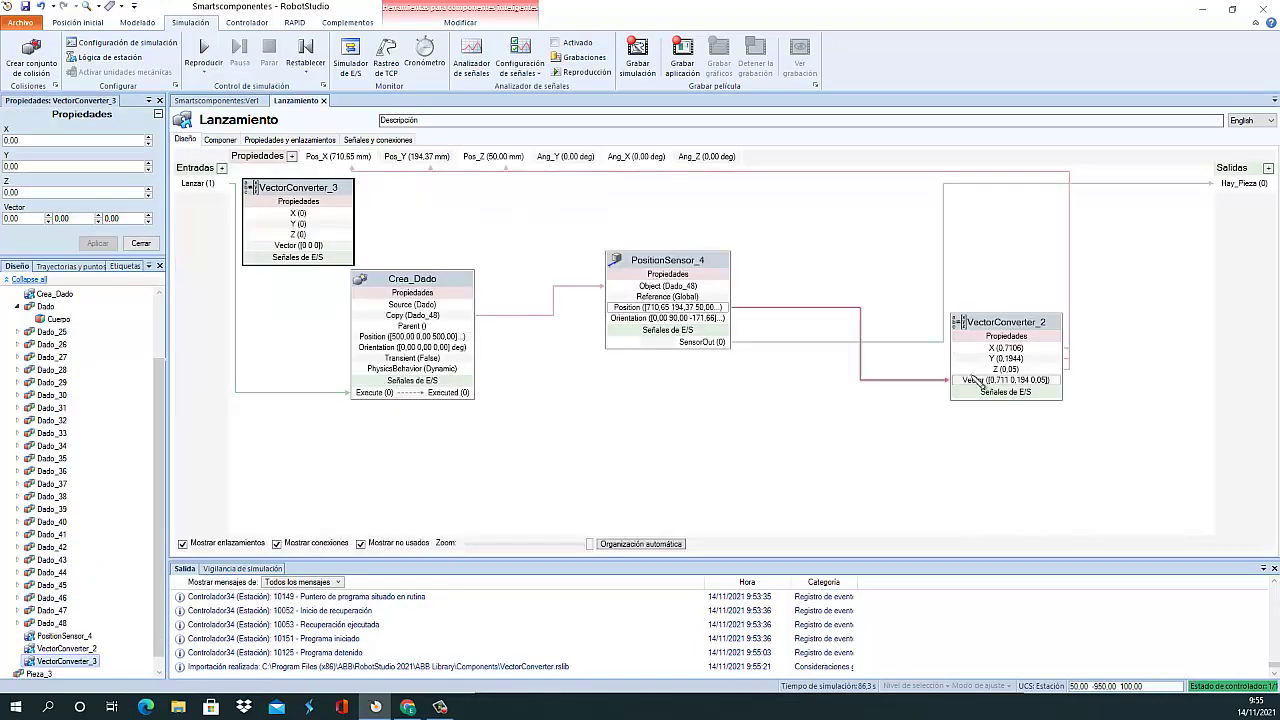
drag(300, 192, 1014, 456)
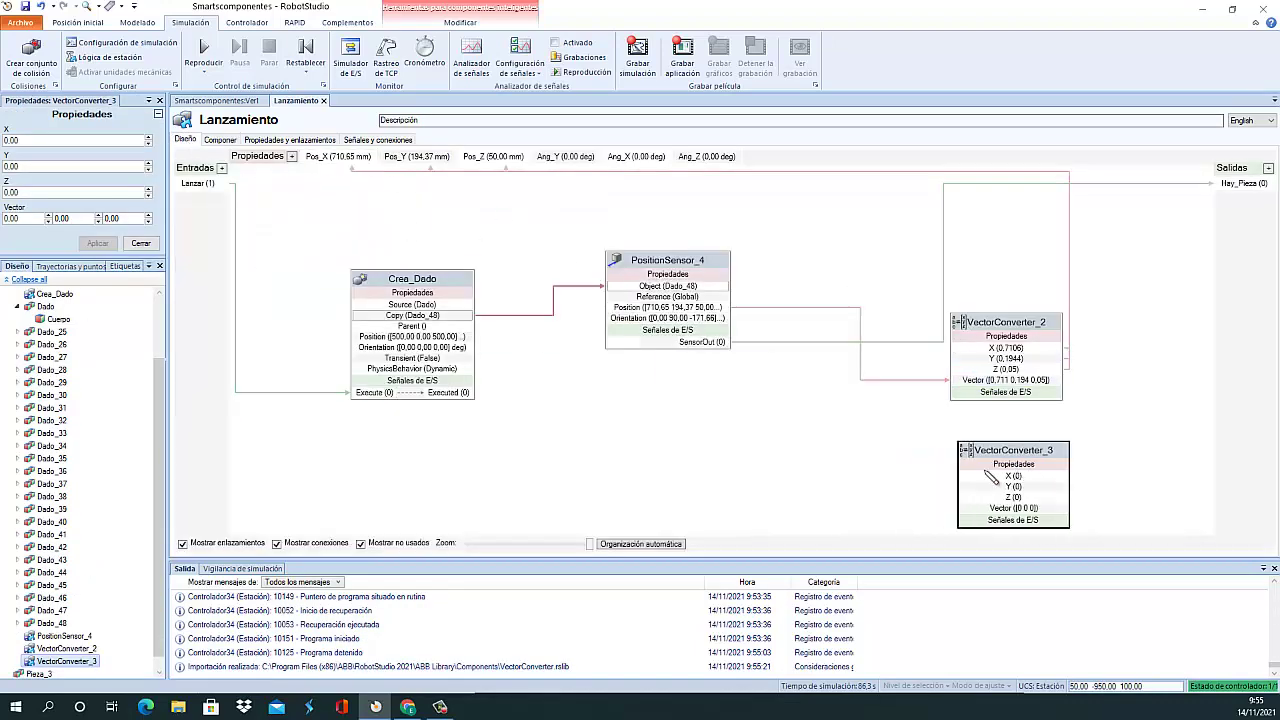
Link PositionSensor_4's Orientation to the VectorConverter_3 Vector, and its X, Y and Z values to Ang_Y, Ang_X and Ang_Z
drag(729, 319, 985, 512)
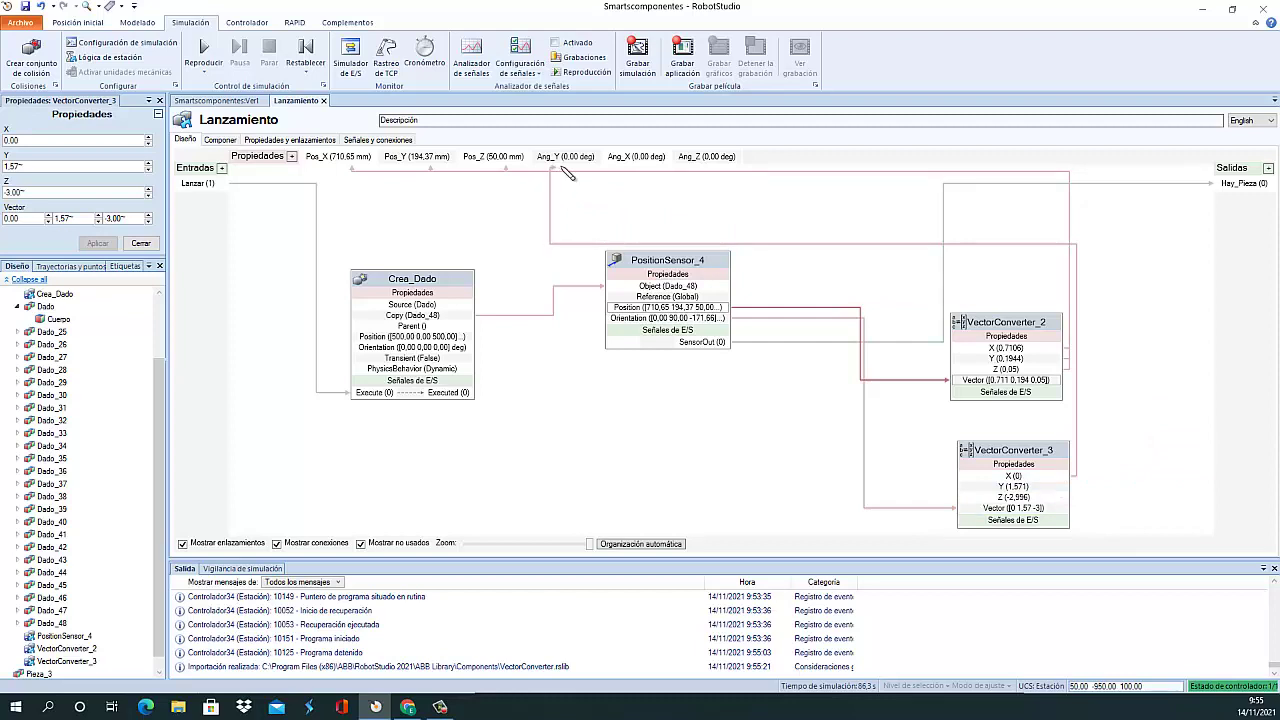
drag(570, 165, 571, 162)
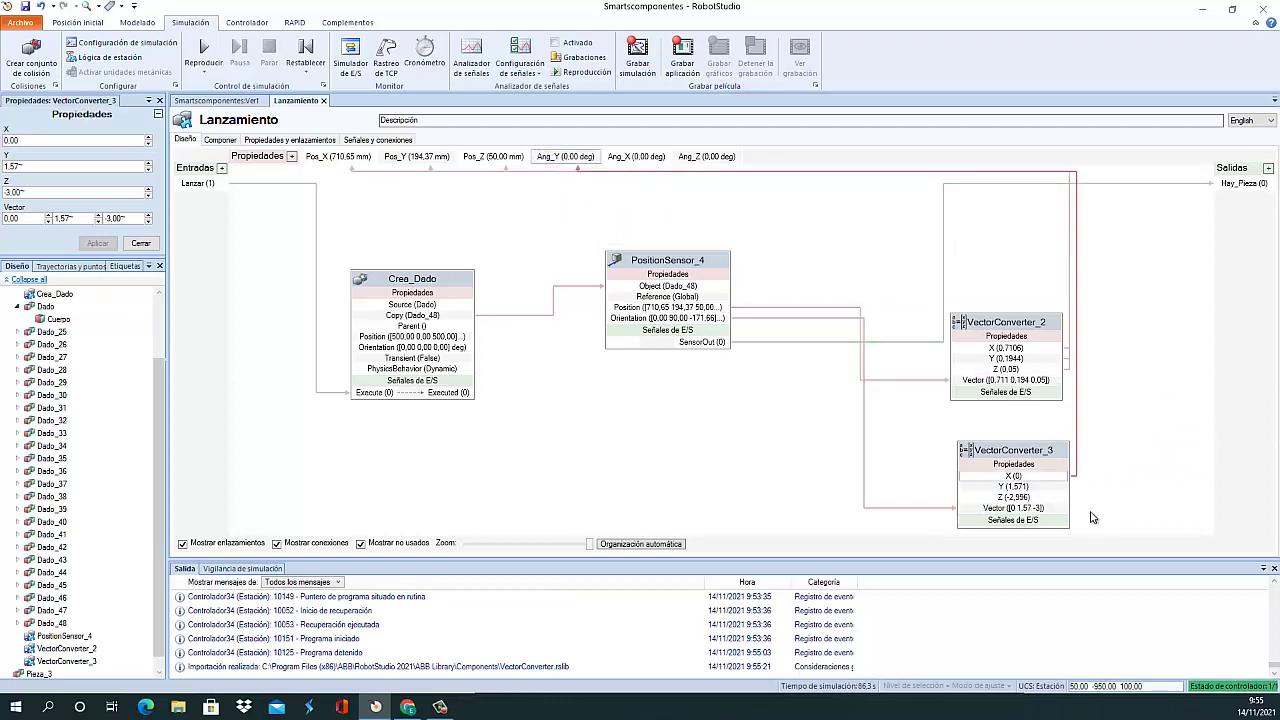
drag(1066, 488, 638, 163)
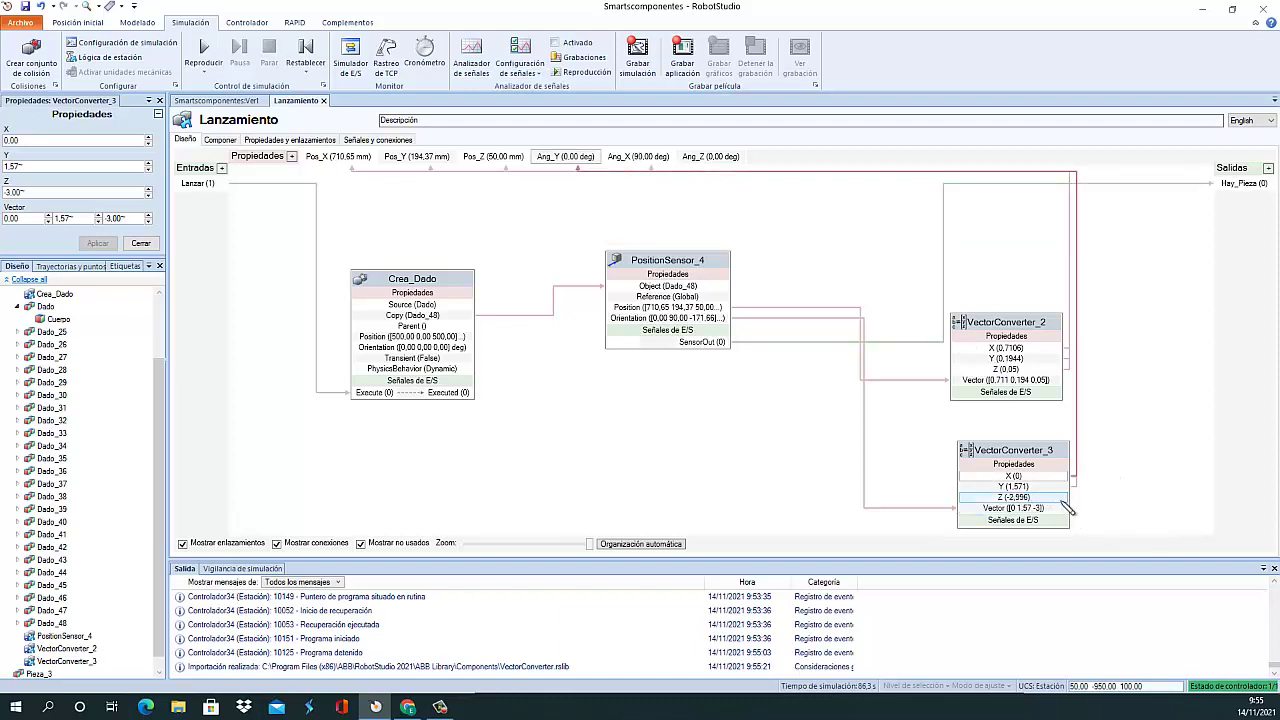
drag(1068, 508, 730, 183)
drag(1070, 497, 735, 170)
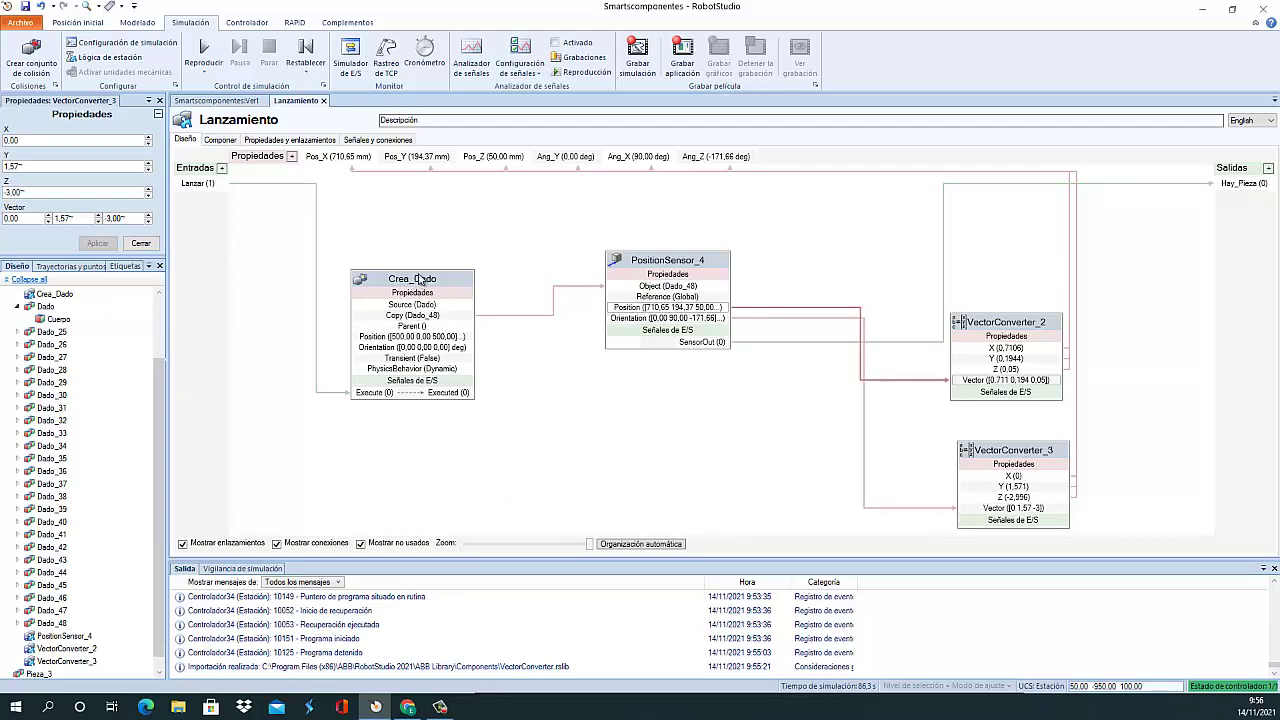
Move the Crea_Dado and PositionSensor_4 blocks higher in Lanzamiento's design diagram to free space below them
drag(420, 280, 405, 192)
drag(704, 270, 617, 213)
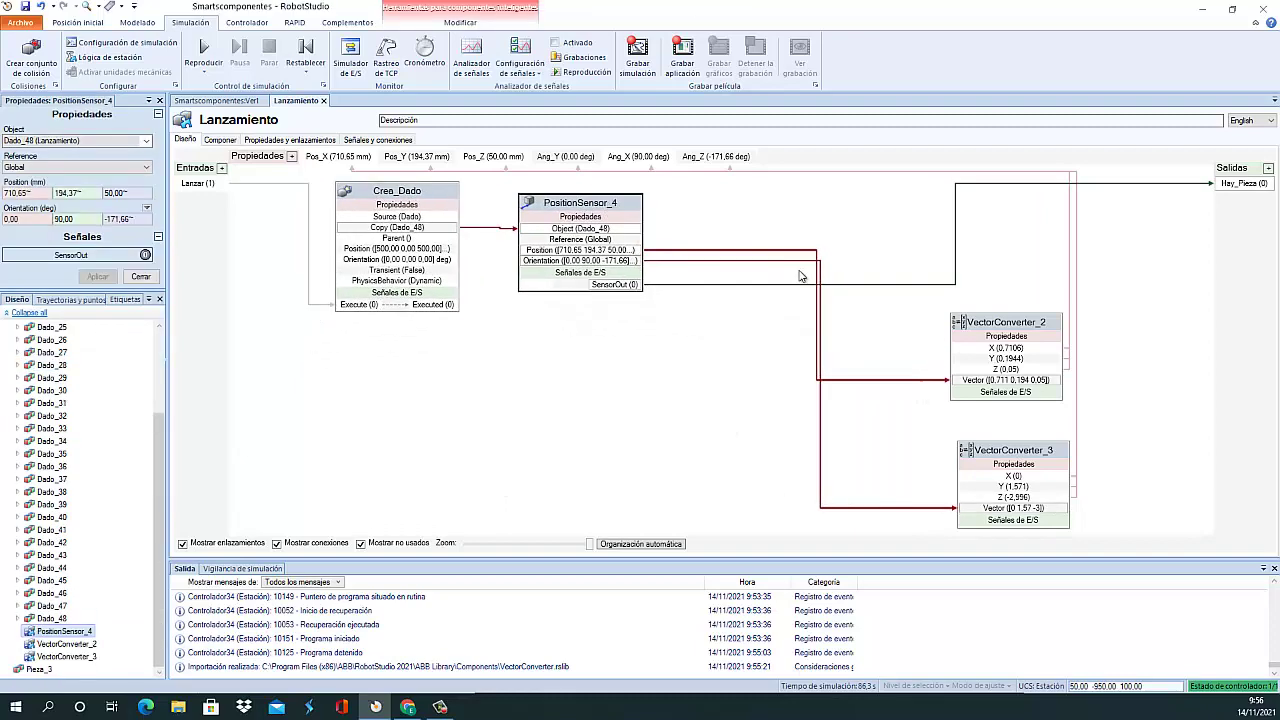
Move the VectorConverter_2 block up beside PositionSensor_4 and VectorConverter_3 to its other side in Lanzamiento's design diagram
drag(1016, 329, 871, 205)
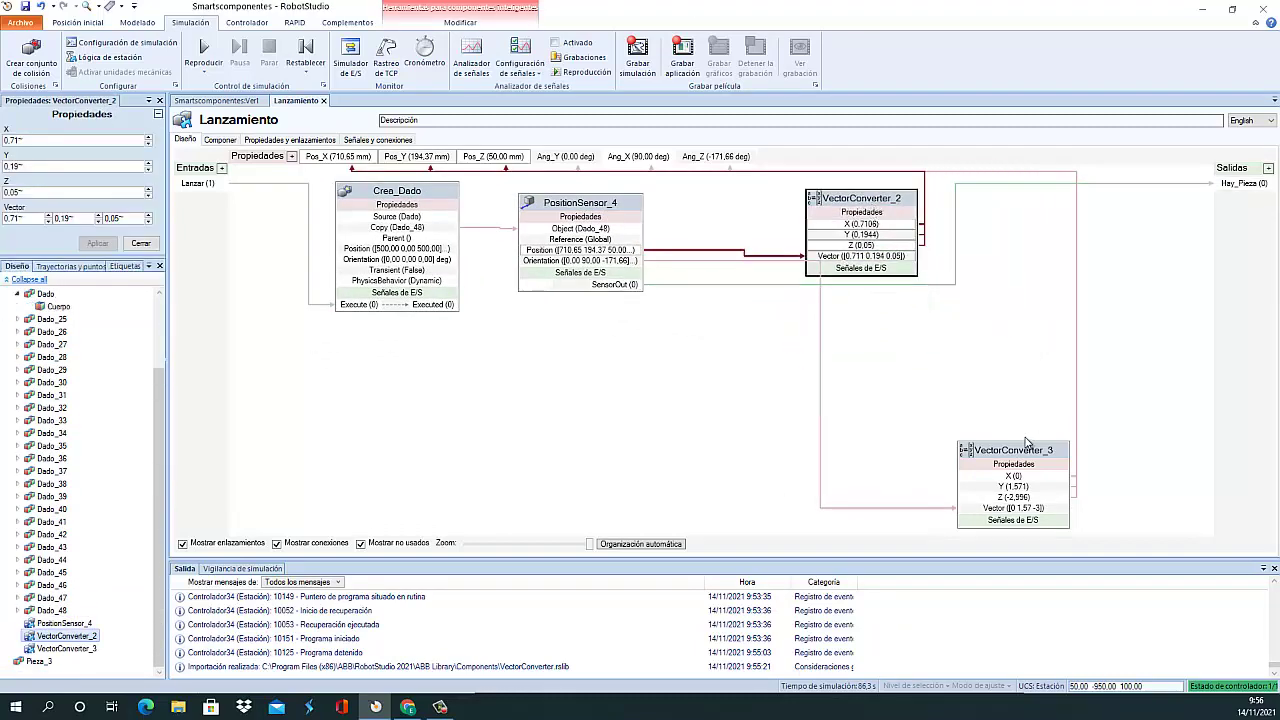
drag(1025, 441, 1056, 197)
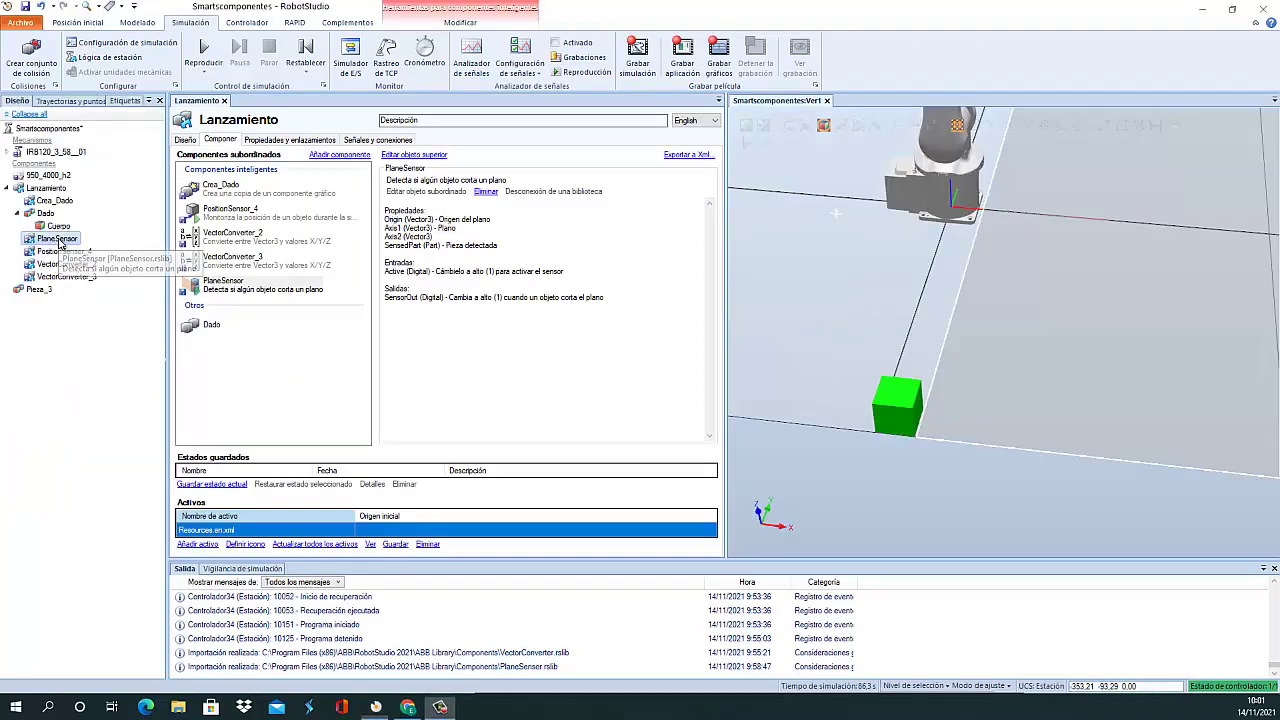
Examine the PlaneSensor's origin and axis properties and its detection plane around the robot
double_click(58, 241)
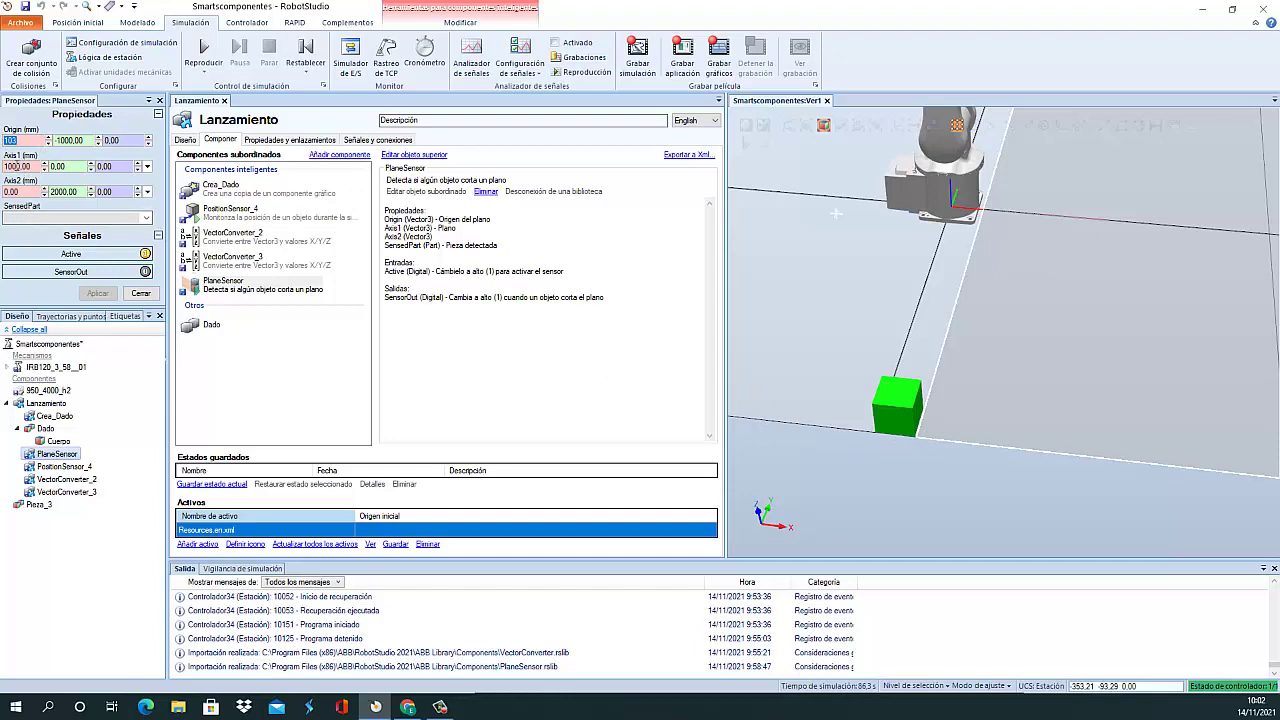
scroll(1067, 454, down, 5)
scroll(1035, 469, up, 3)
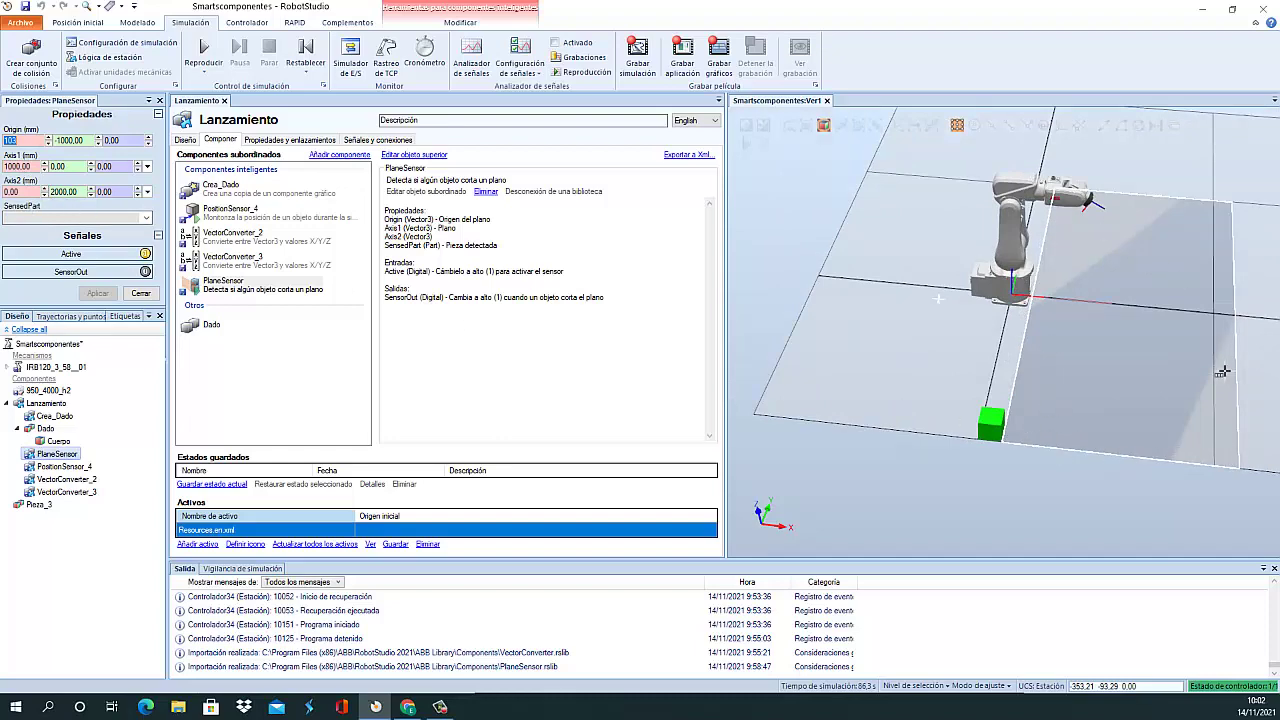
ctrl+shift+drag(1008, 364, 930, 325)
click(1032, 359)
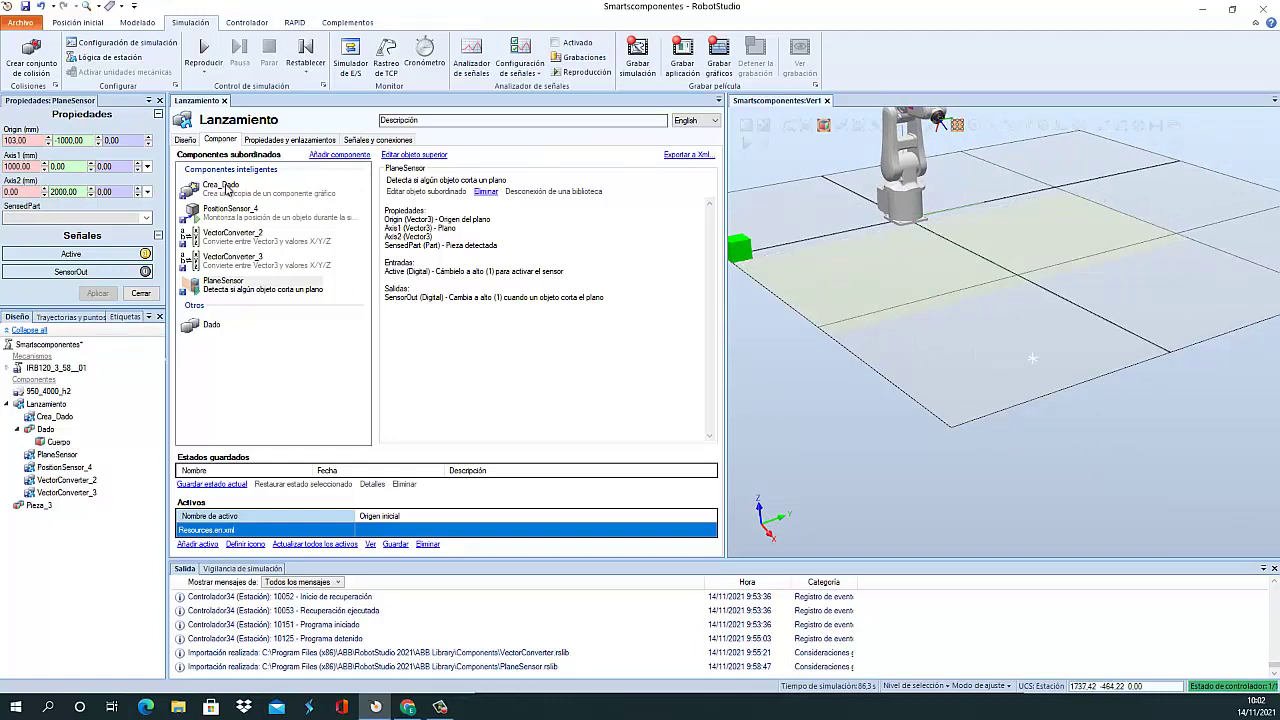
click(150, 297)
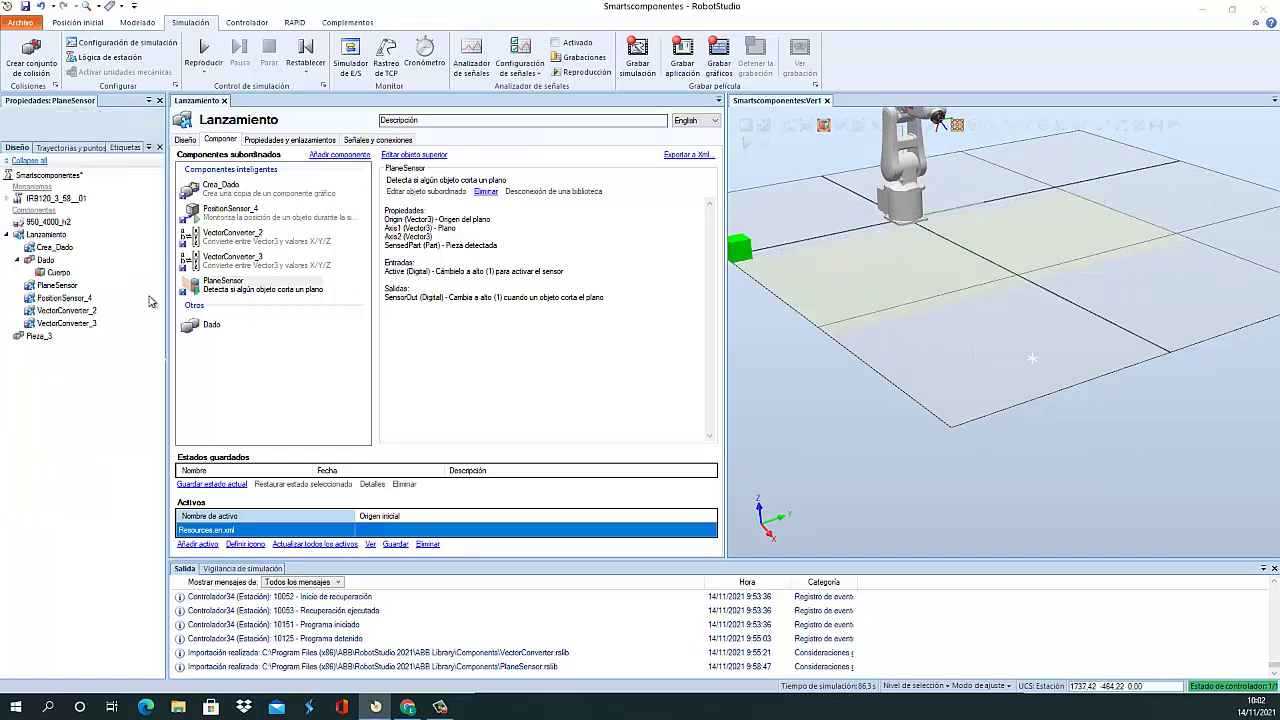
Place the PlaneSensor block below Crea_Dado in the design diagram and connect the Lanzar input to its Active signal
click(194, 141)
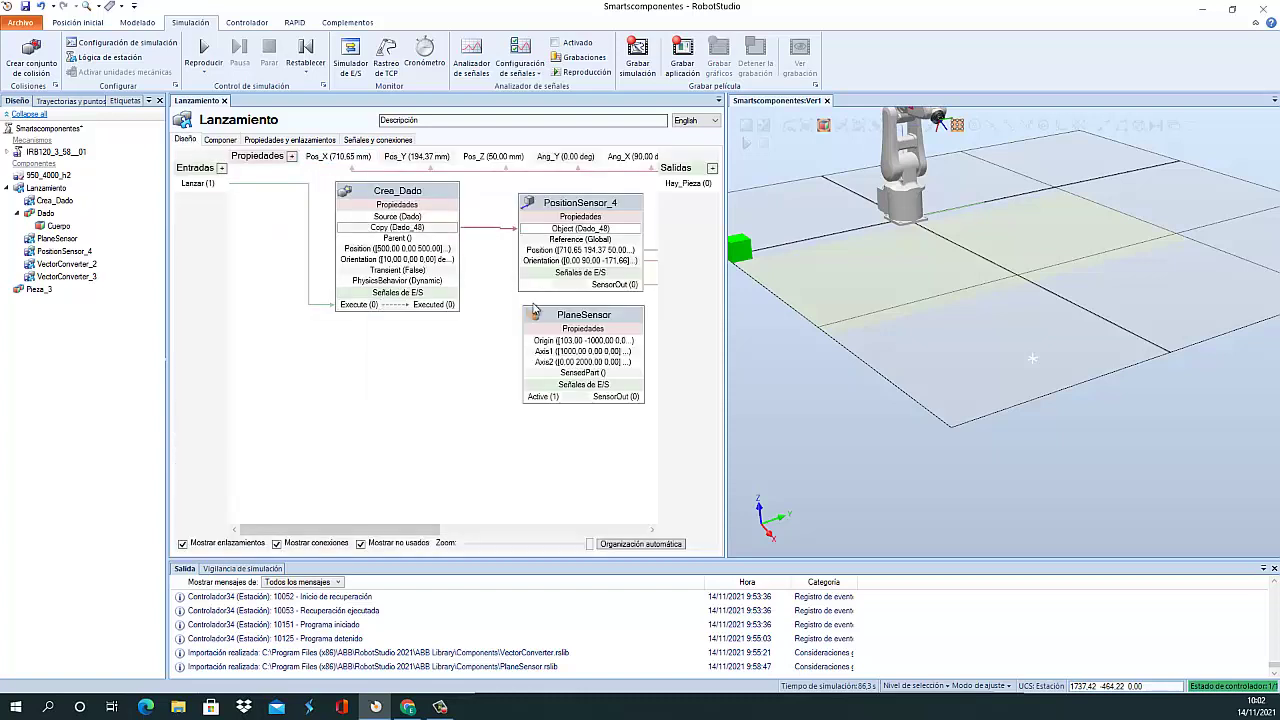
drag(584, 316, 399, 362)
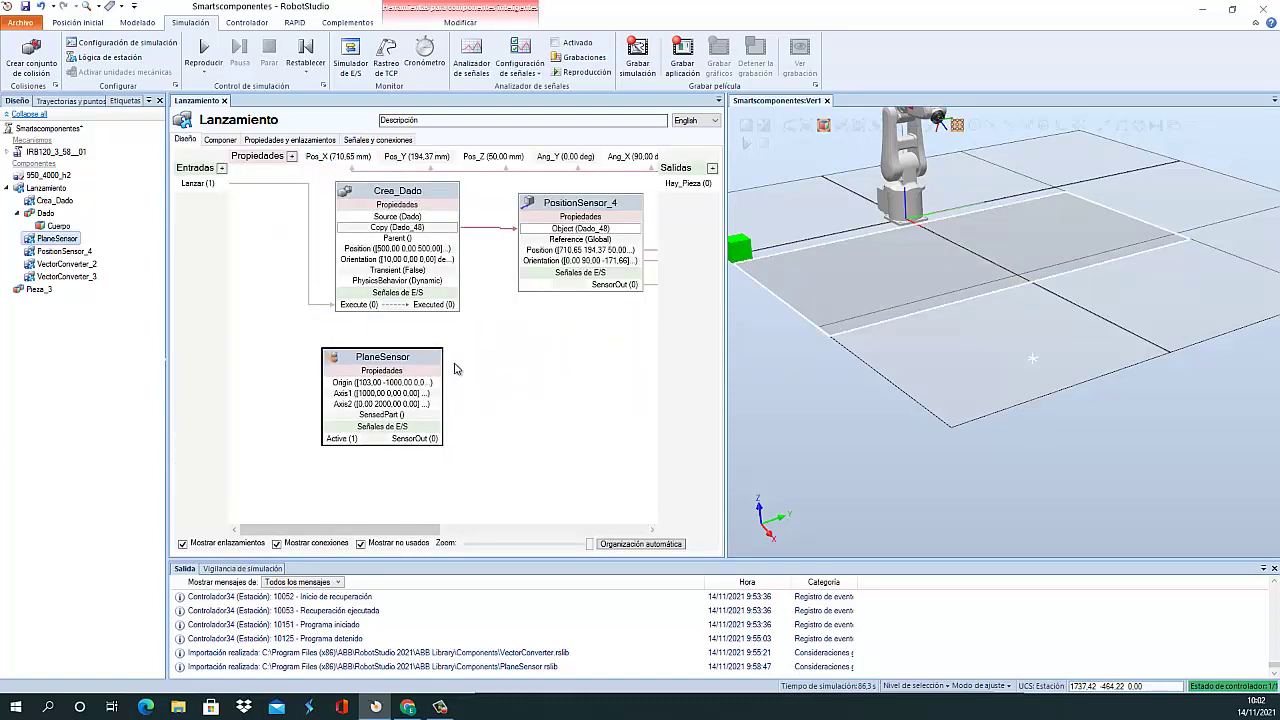
drag(325, 304, 338, 304)
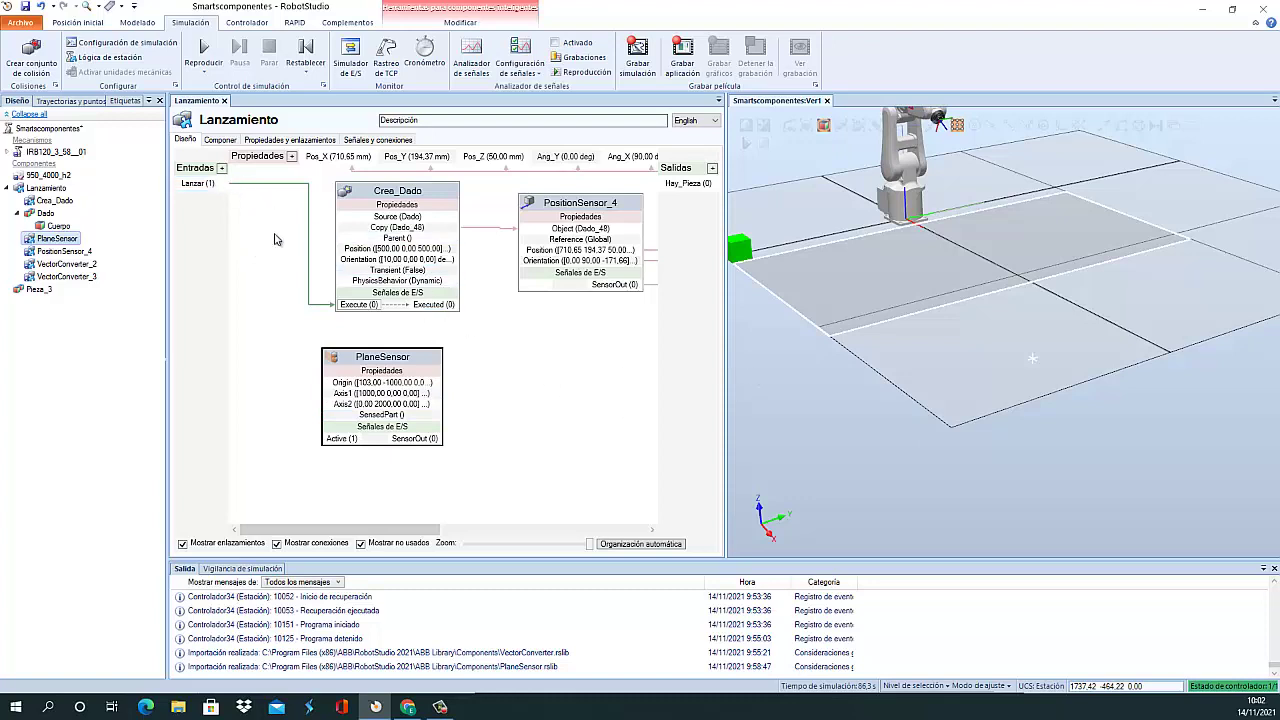
drag(228, 186, 345, 443)
mouse_move(950, 372)
ctrl+shift+mouse_down()
mouse_move(980, 358)
mouse_move(938, 376)
mouse_move(949, 387)
mouse_move(932, 381)
ctrl+shift+mouse_up()
scroll(930, 376, up, 3)
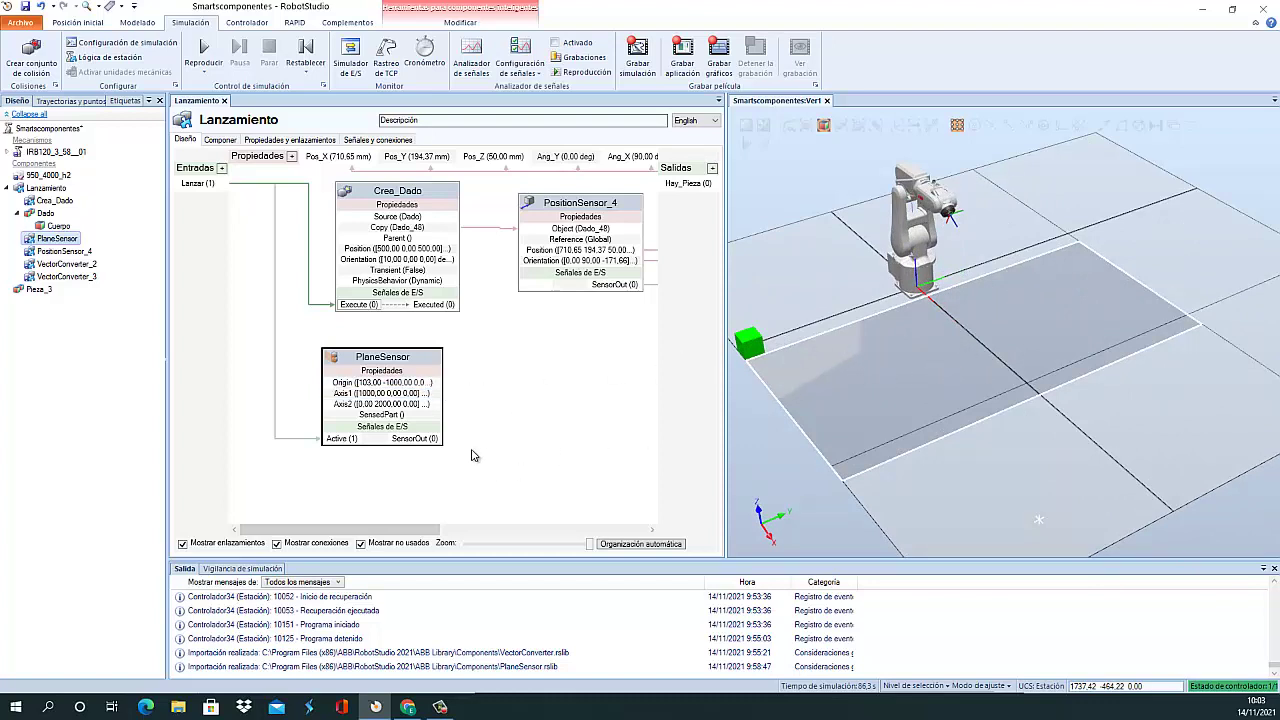
scroll(1007, 390, down, 1)
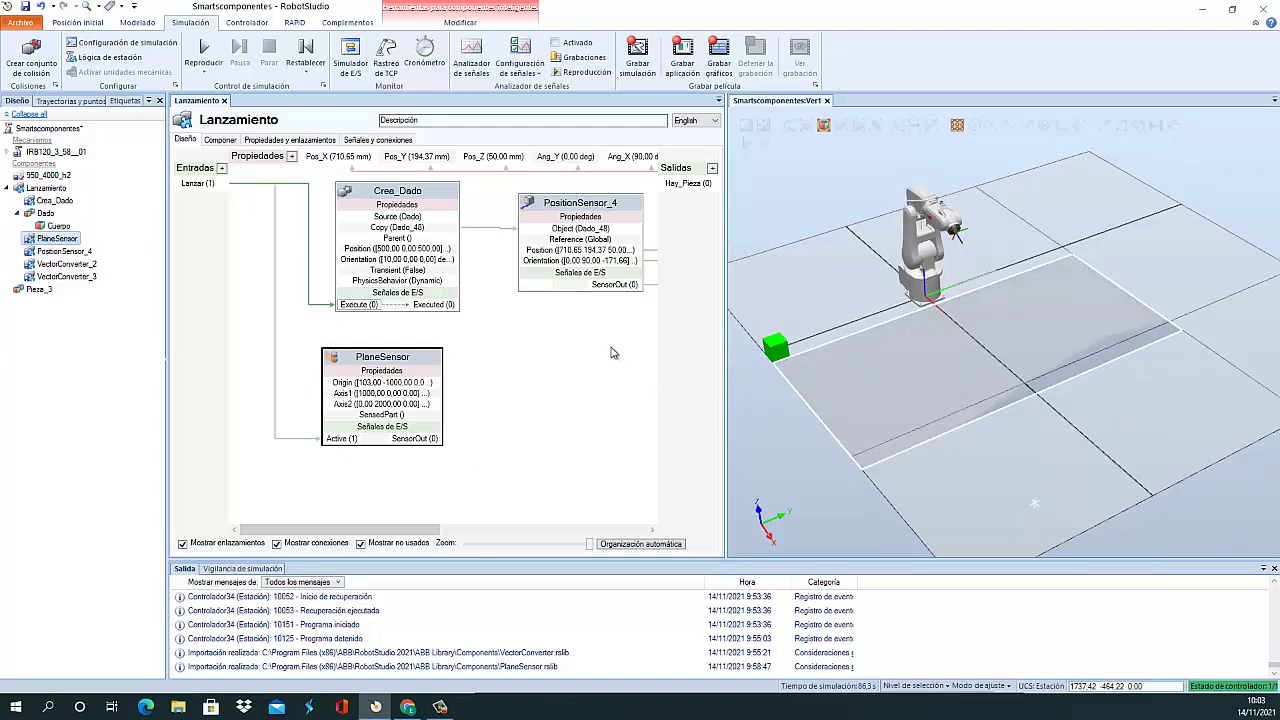
Add a Sink action component to Lanzamiento
click(220, 140)
click(339, 154)
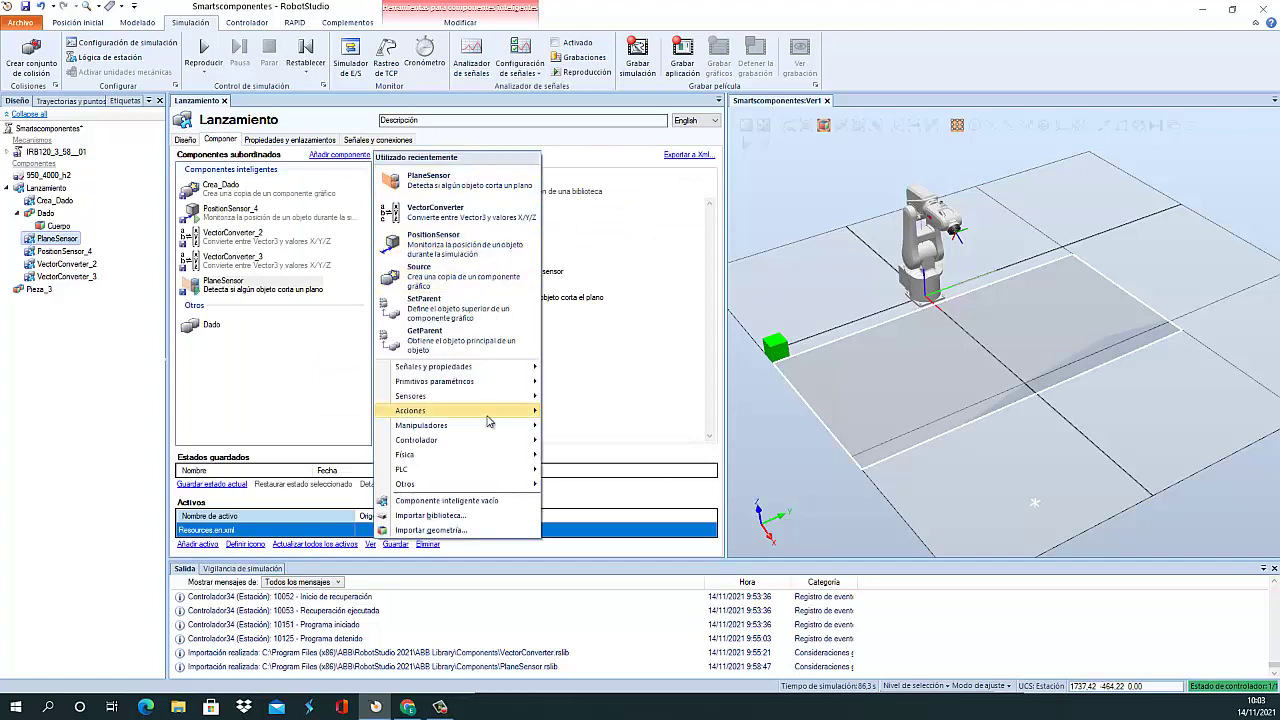
mouse_move(488, 412)
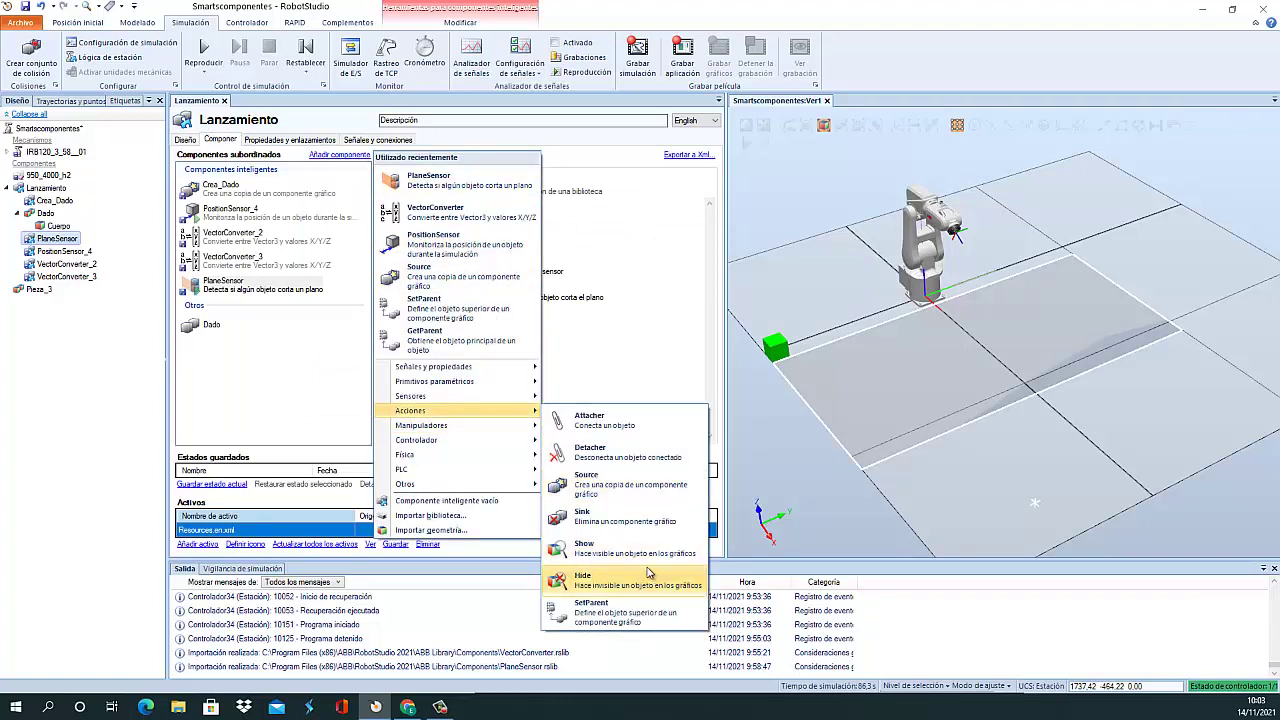
click(612, 530)
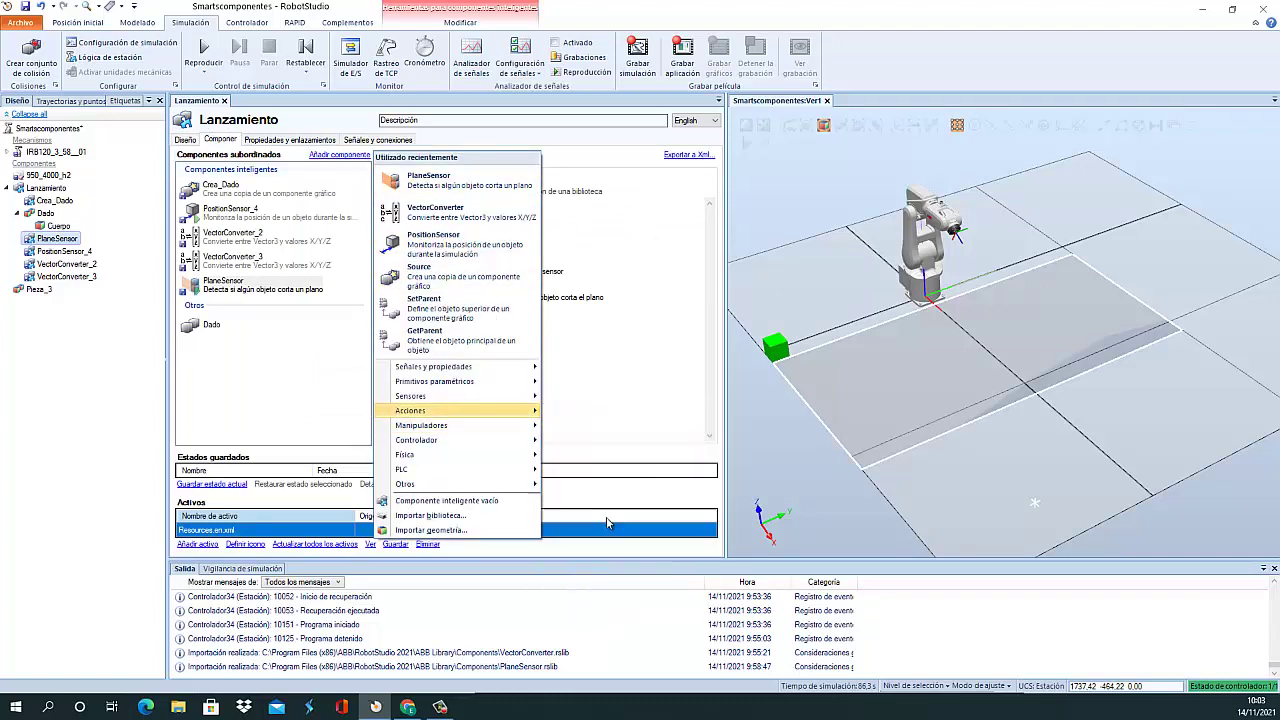
Place the Sink block beside PlaneSensor and connect SensedPart to its Object and SensorOut to its Execute
click(188, 141)
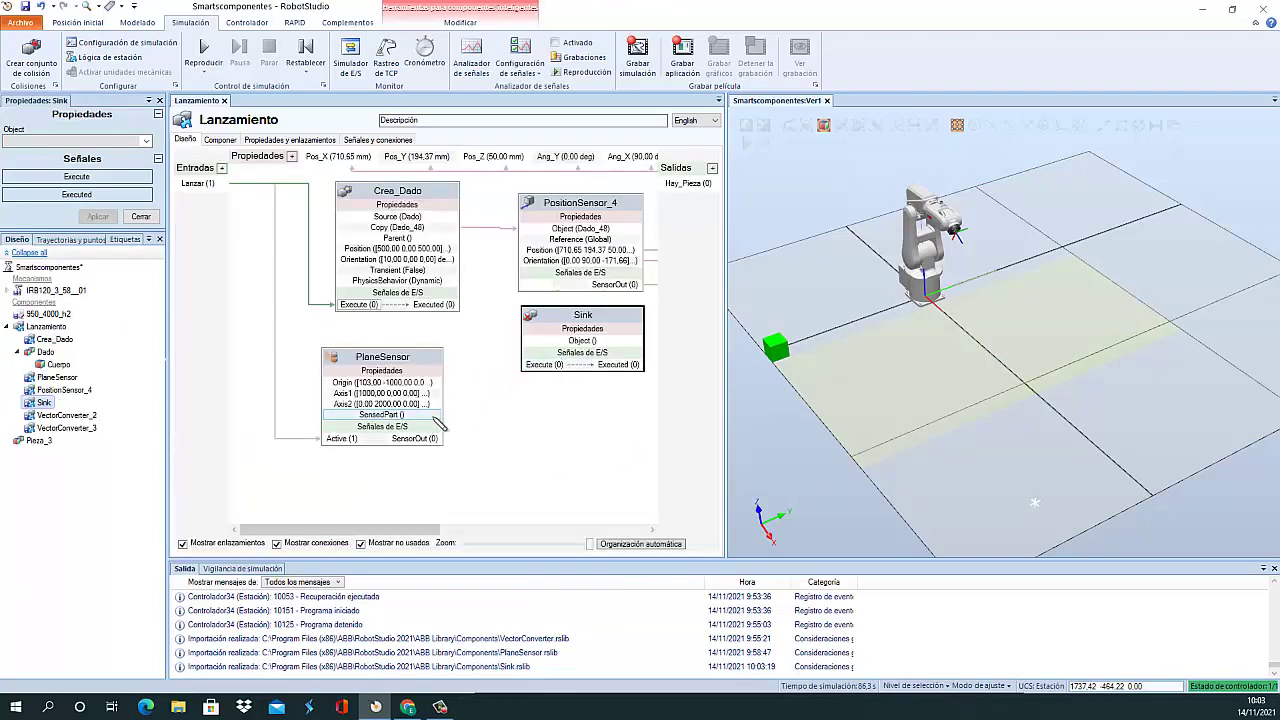
drag(447, 422, 601, 376)
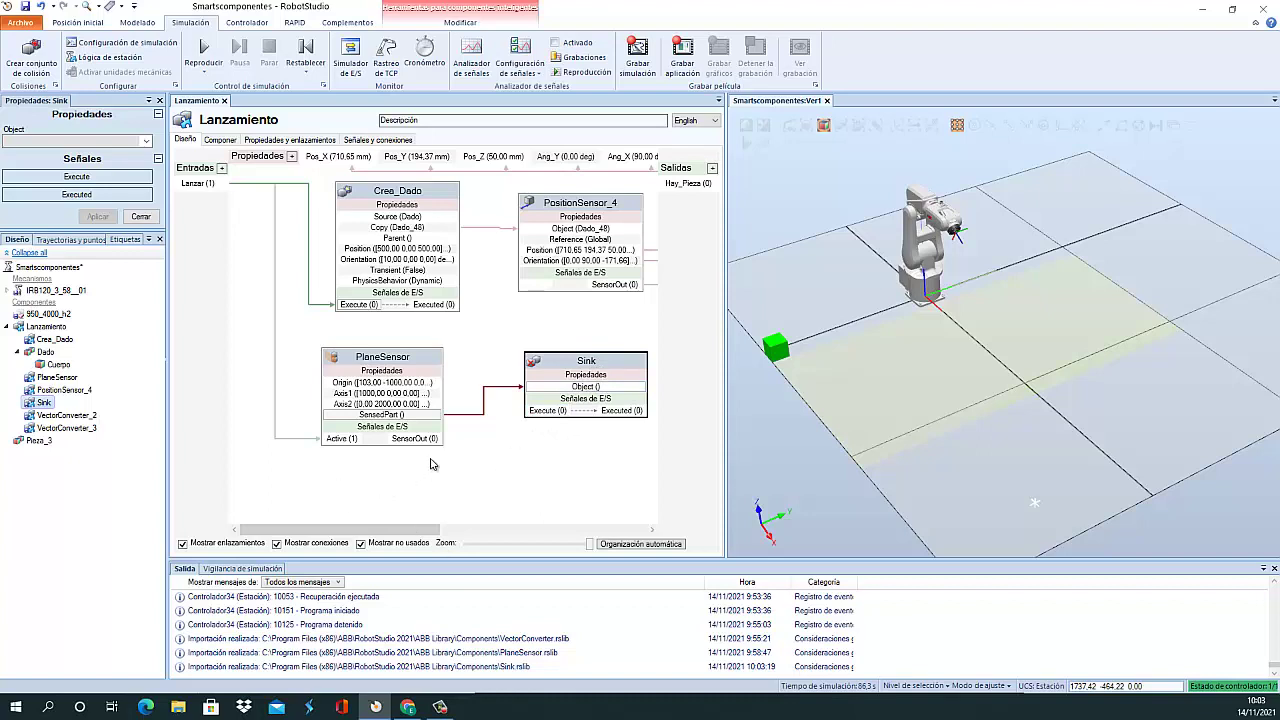
drag(437, 439, 545, 411)
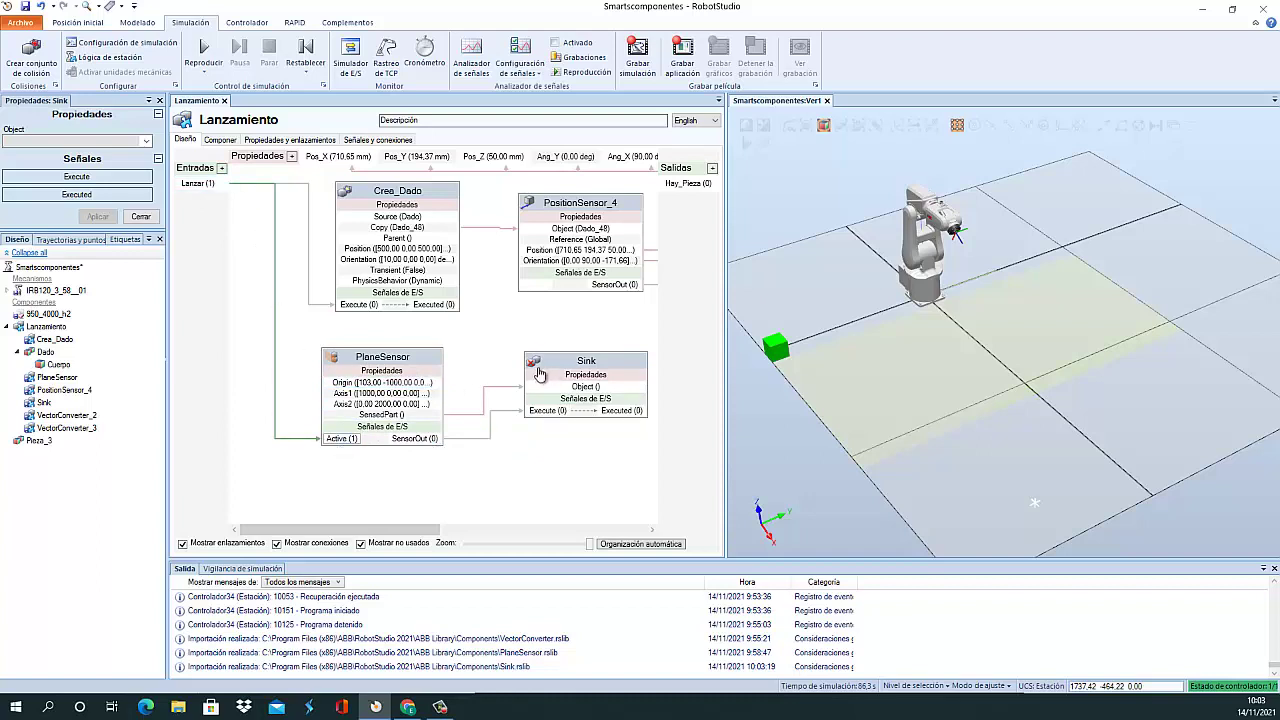
Open Lanzamiento's properties in place of the Sink's and start the simulation
scroll(857, 424, down, 2)
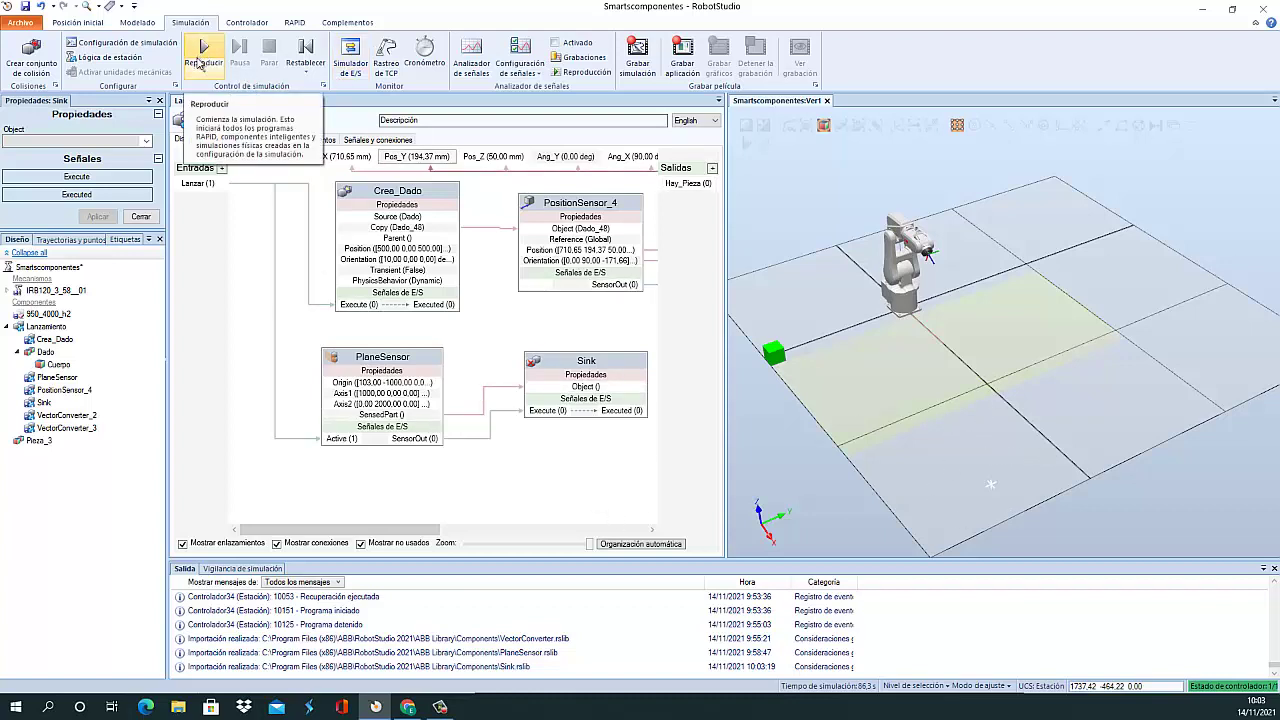
click(159, 101)
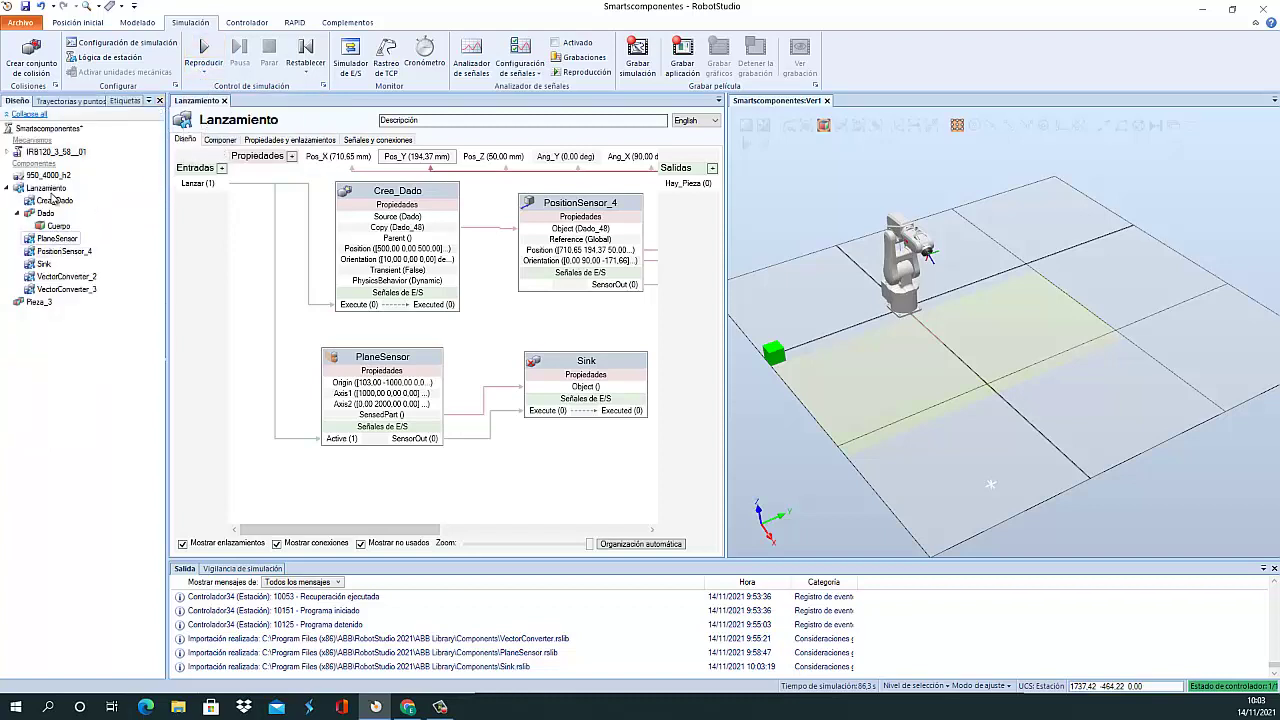
double_click(48, 189)
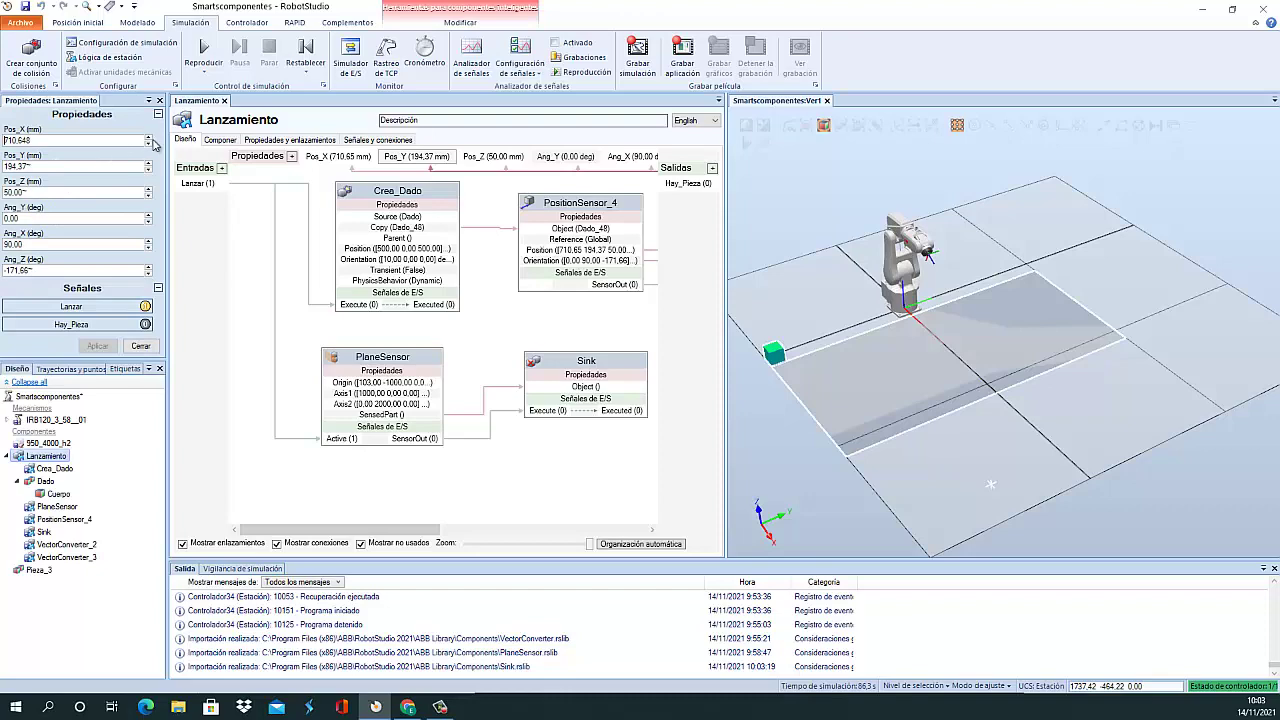
click(203, 52)
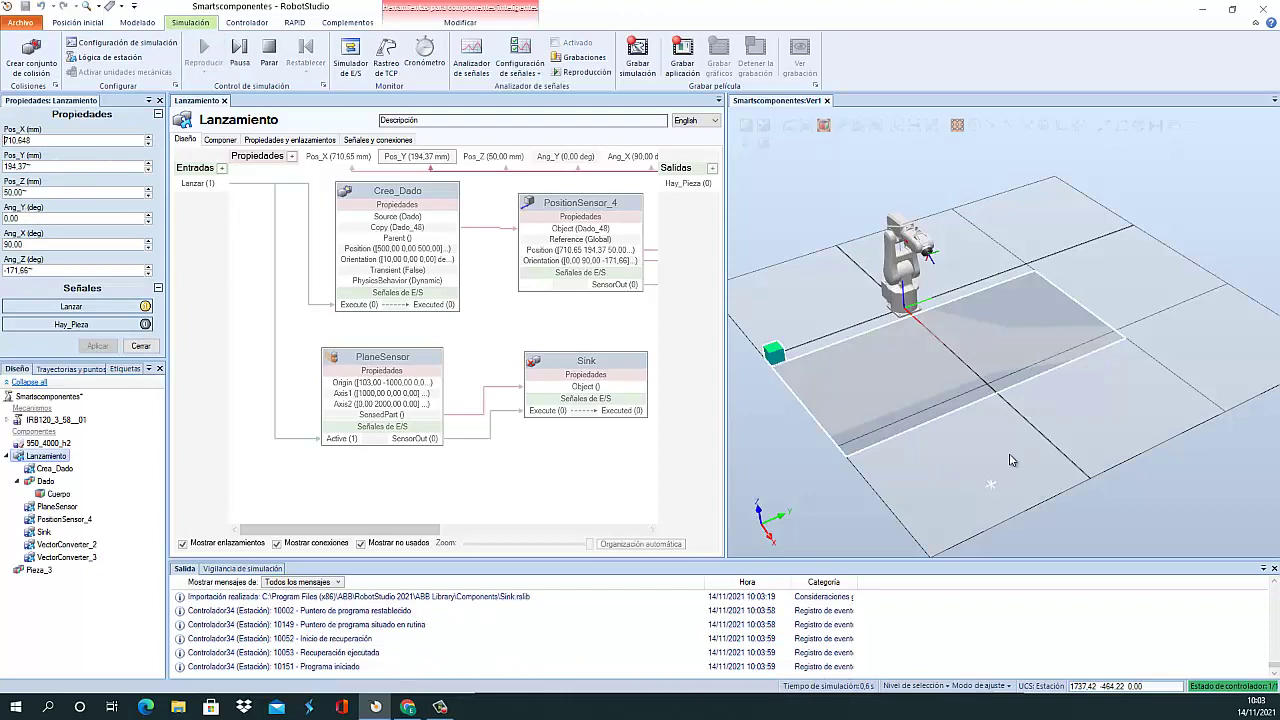
ctrl+shift+drag(990, 485, 916, 492)
scroll(964, 469, up, 4)
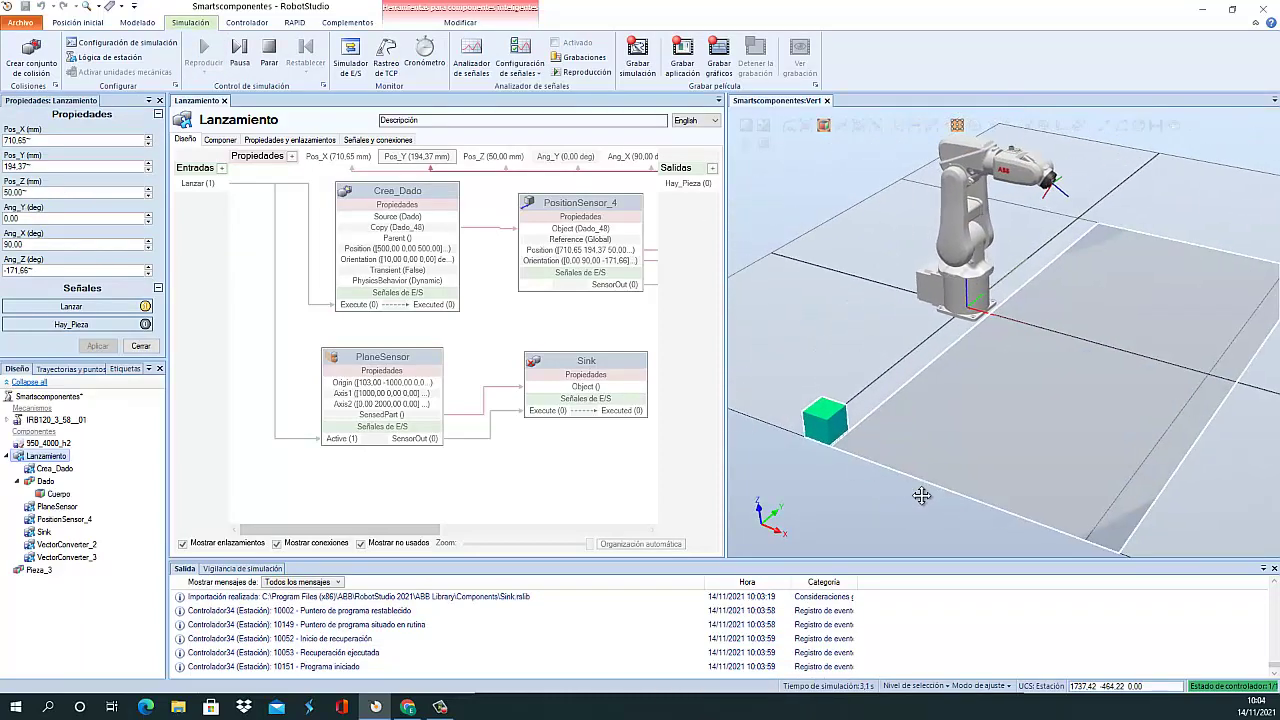
Toggle the Lanzar signal repeatedly to test launching and removing Dado copies, then close Lanzamiento's properties
click(145, 307)
click(145, 307)
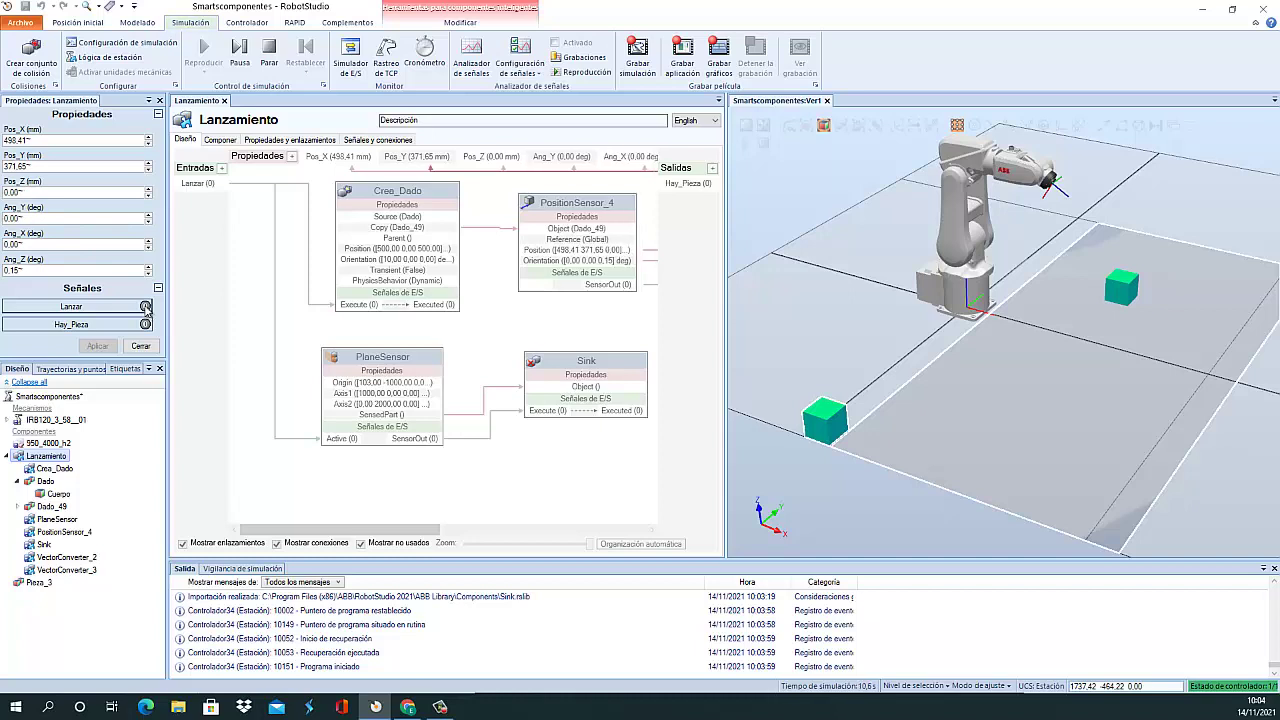
click(145, 307)
click(145, 308)
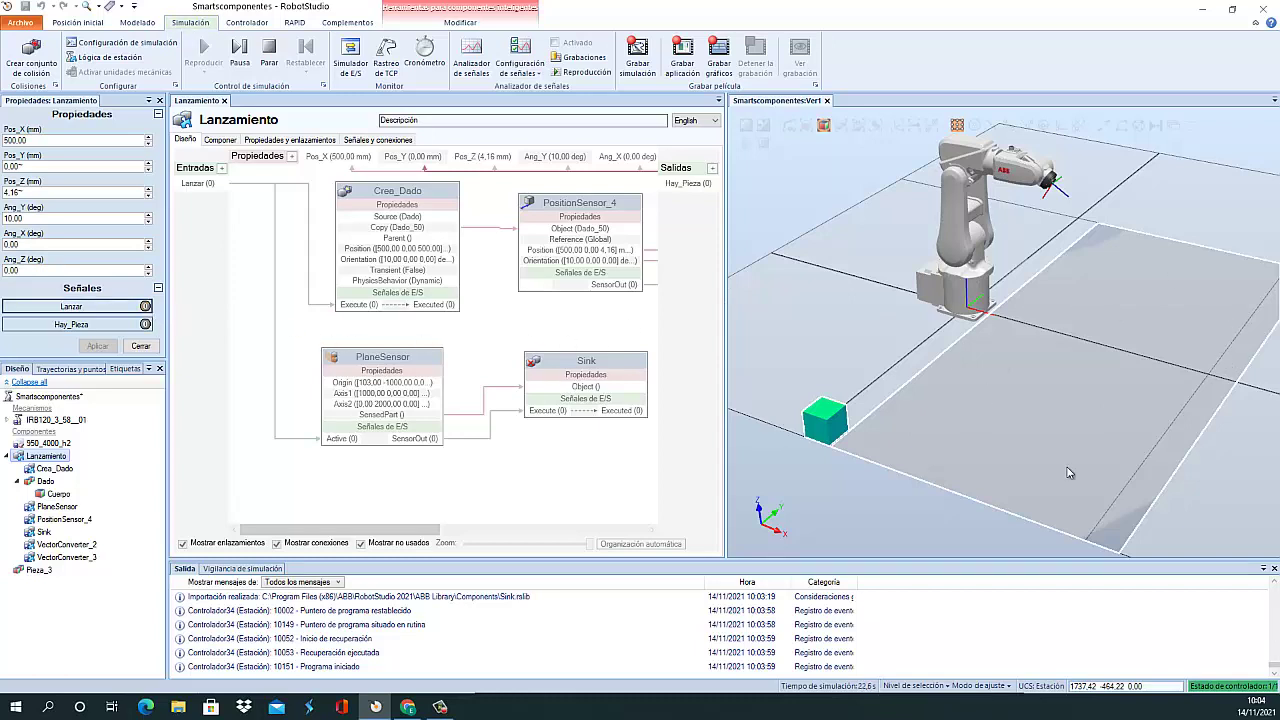
click(146, 306)
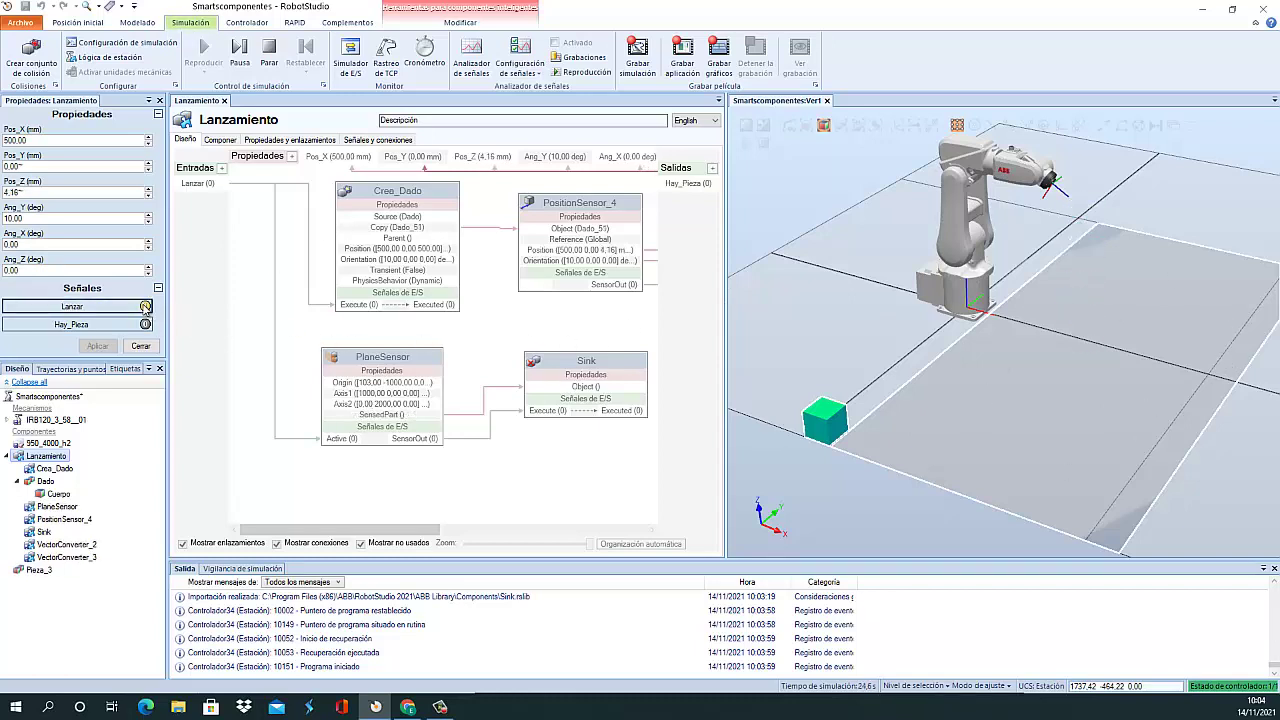
click(146, 306)
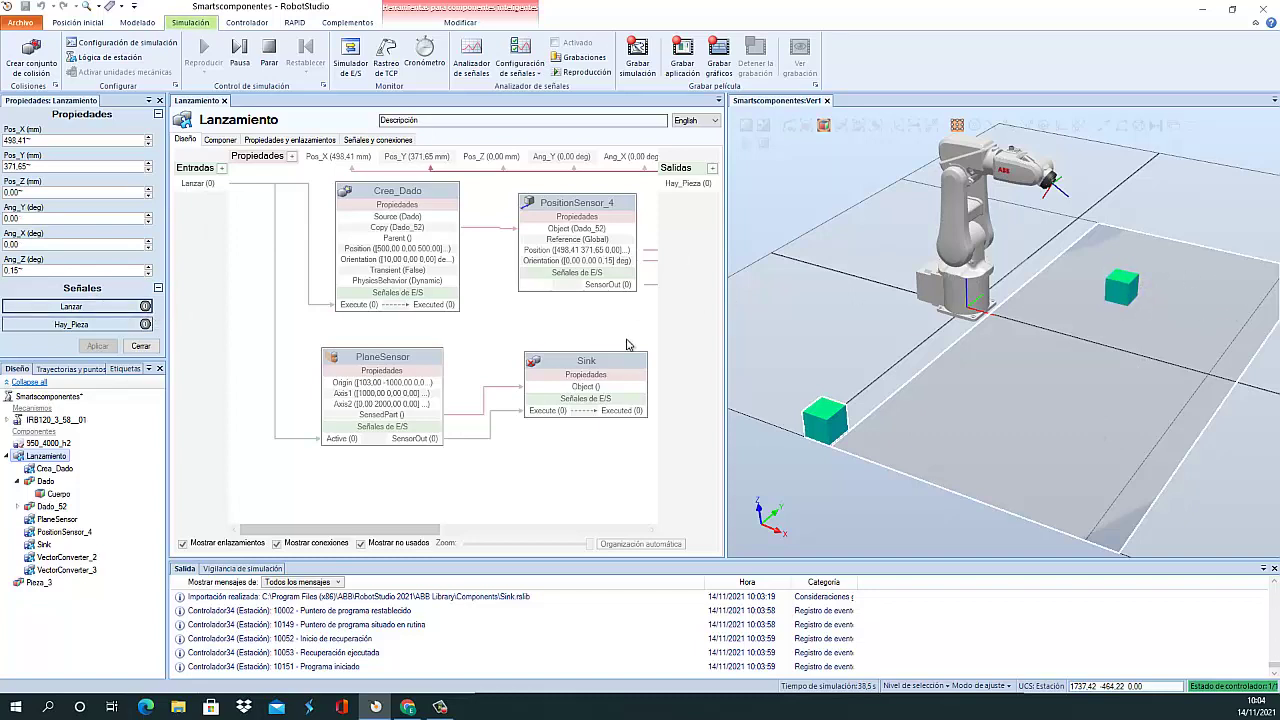
click(145, 306)
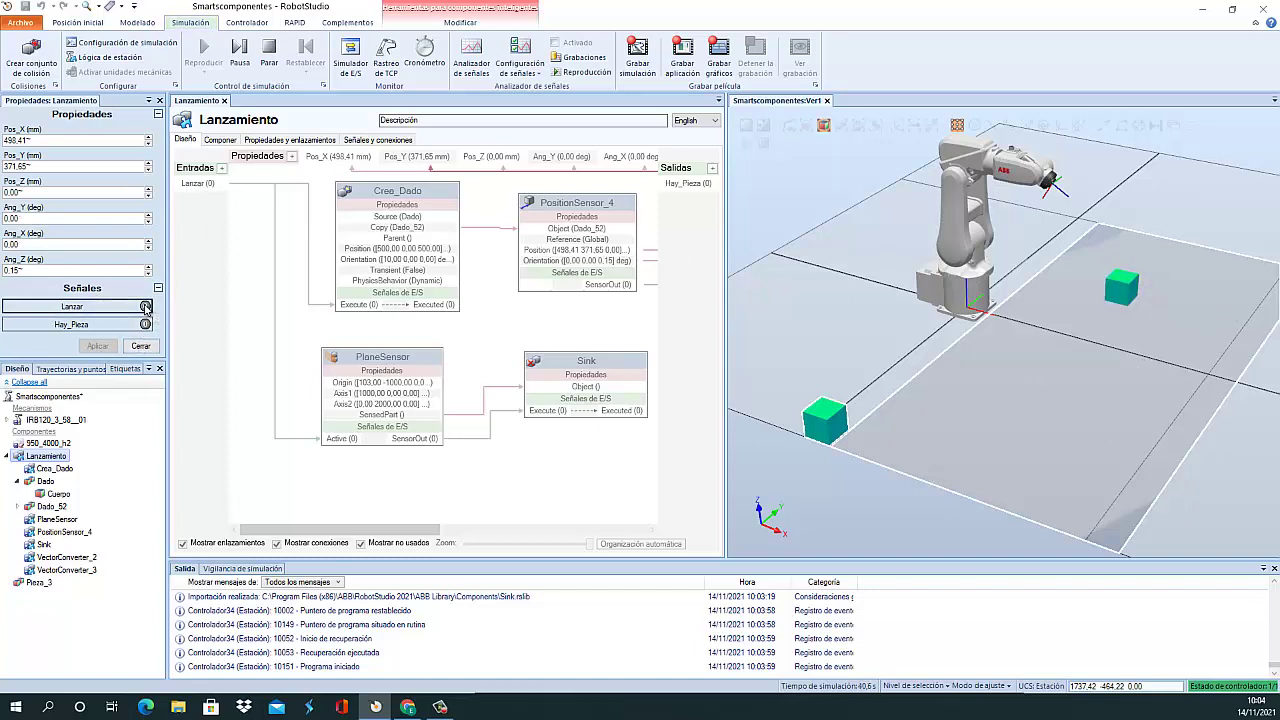
click(145, 306)
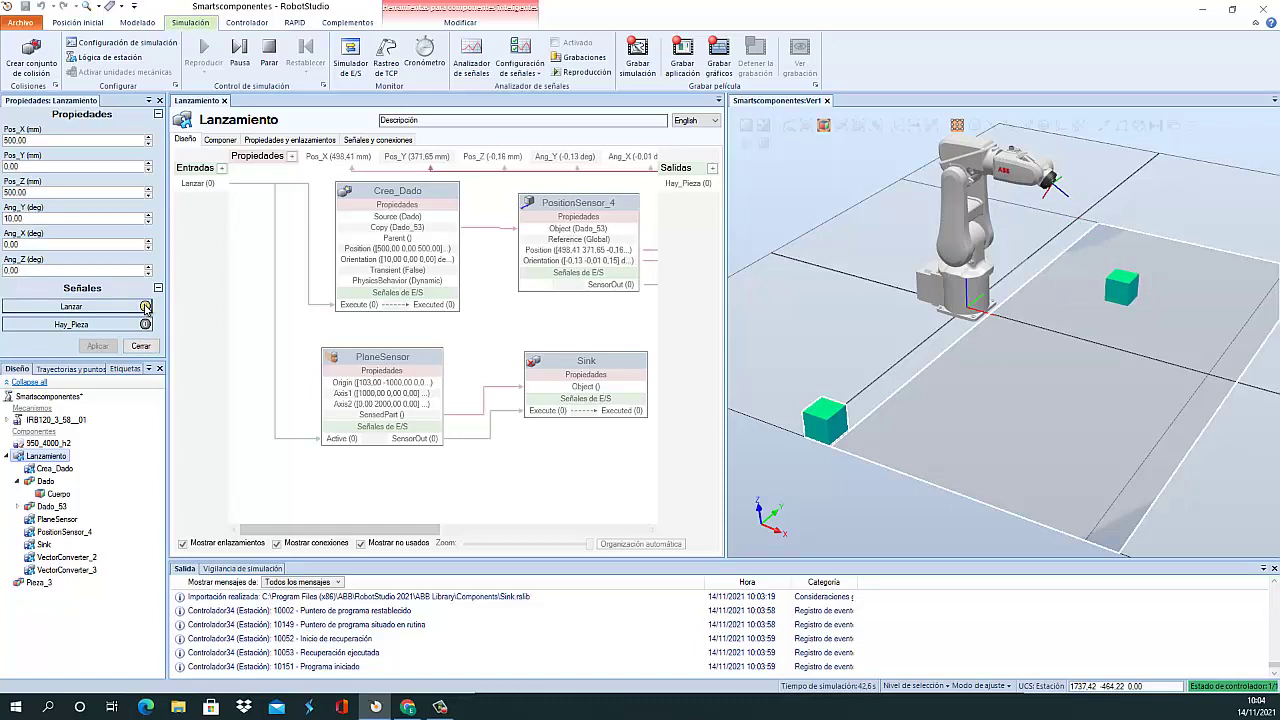
click(145, 306)
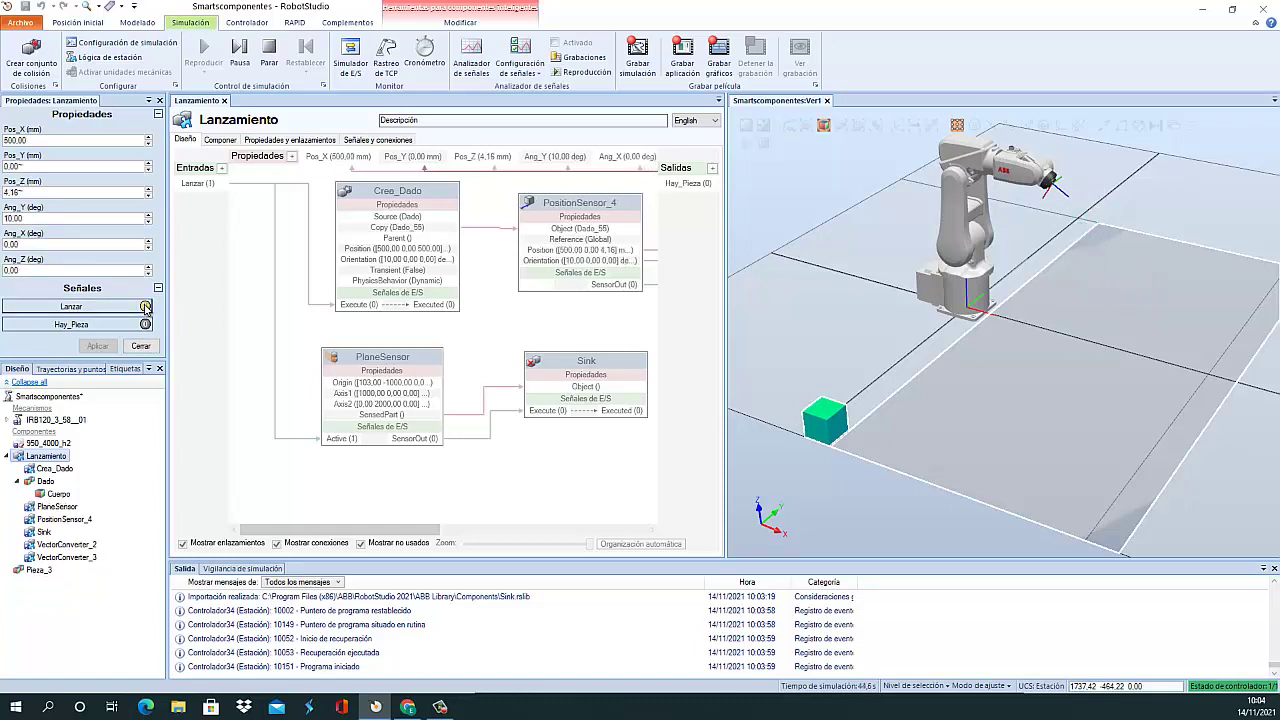
click(145, 306)
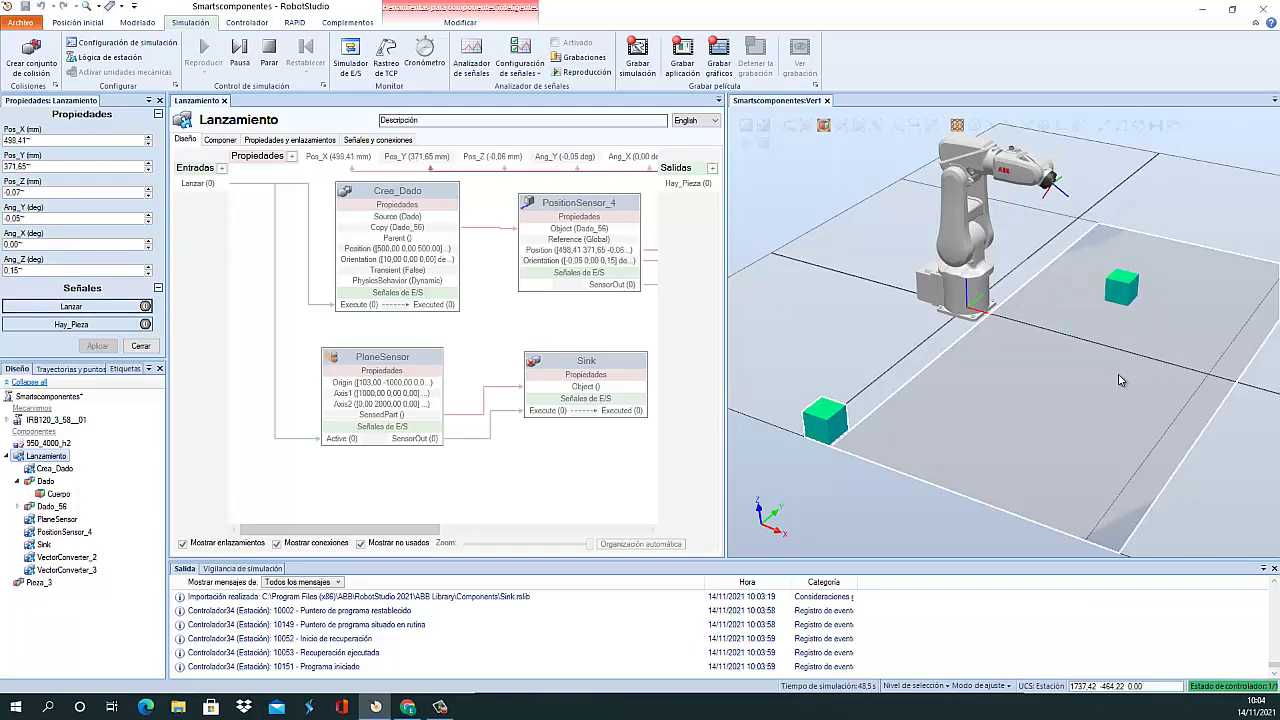
ctrl+shift+drag(1119, 374, 1101, 350)
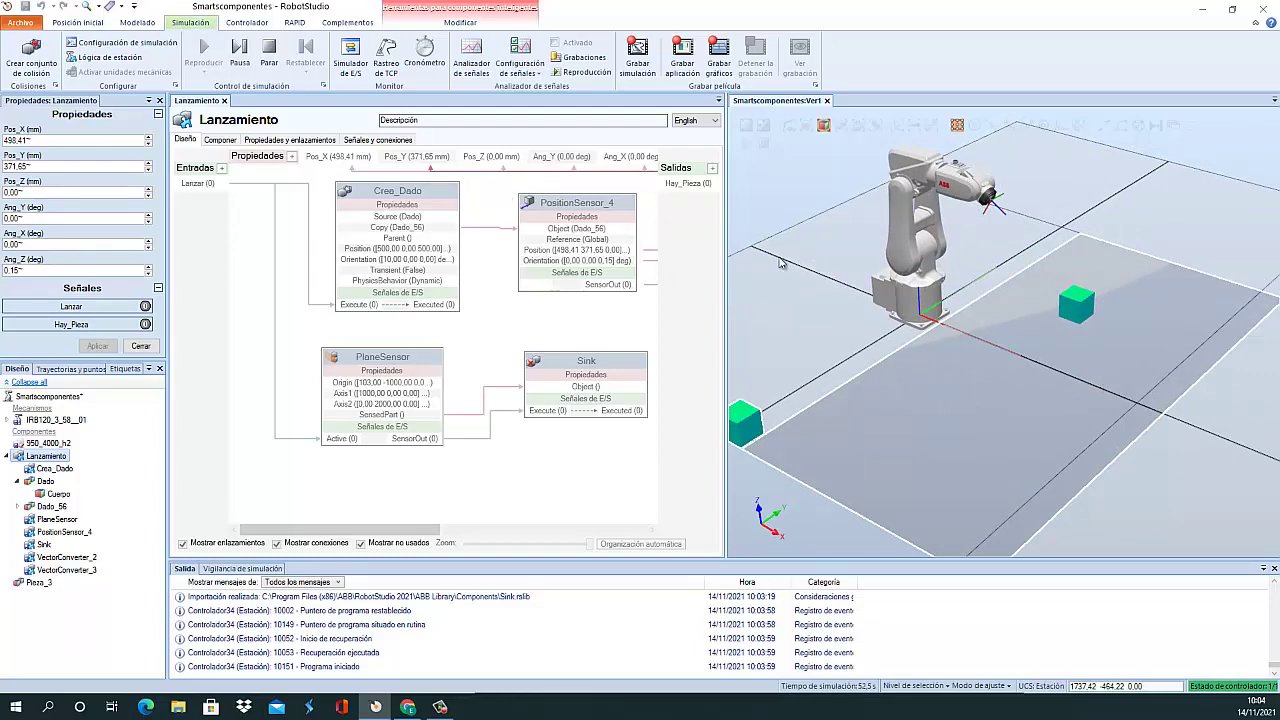
ctrl+shift+drag(974, 363, 942, 358)
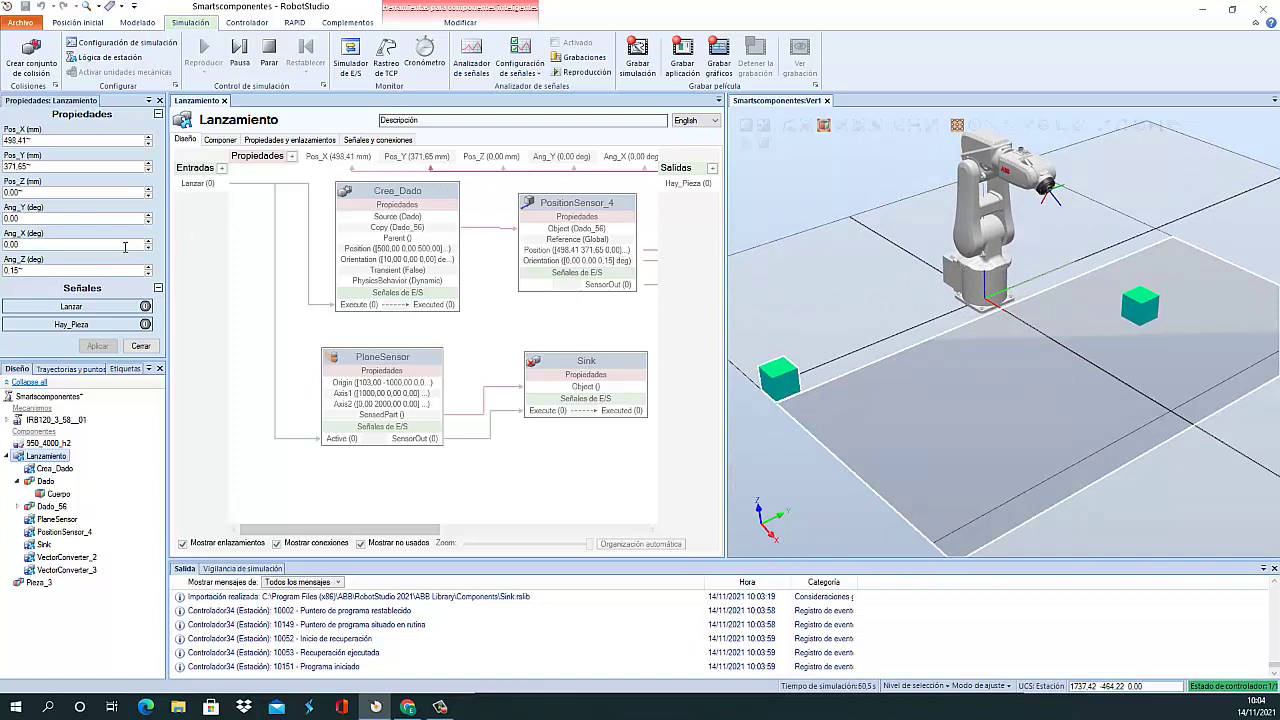
click(140, 346)
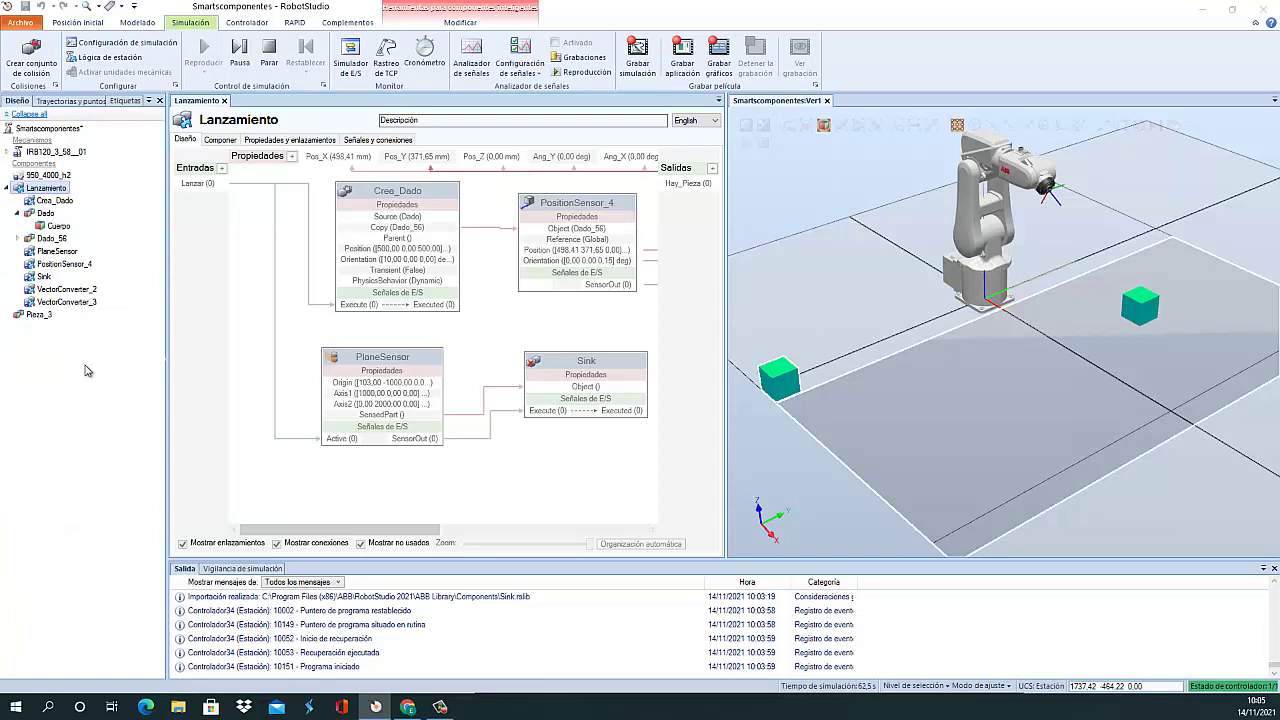
right_click(45, 214)
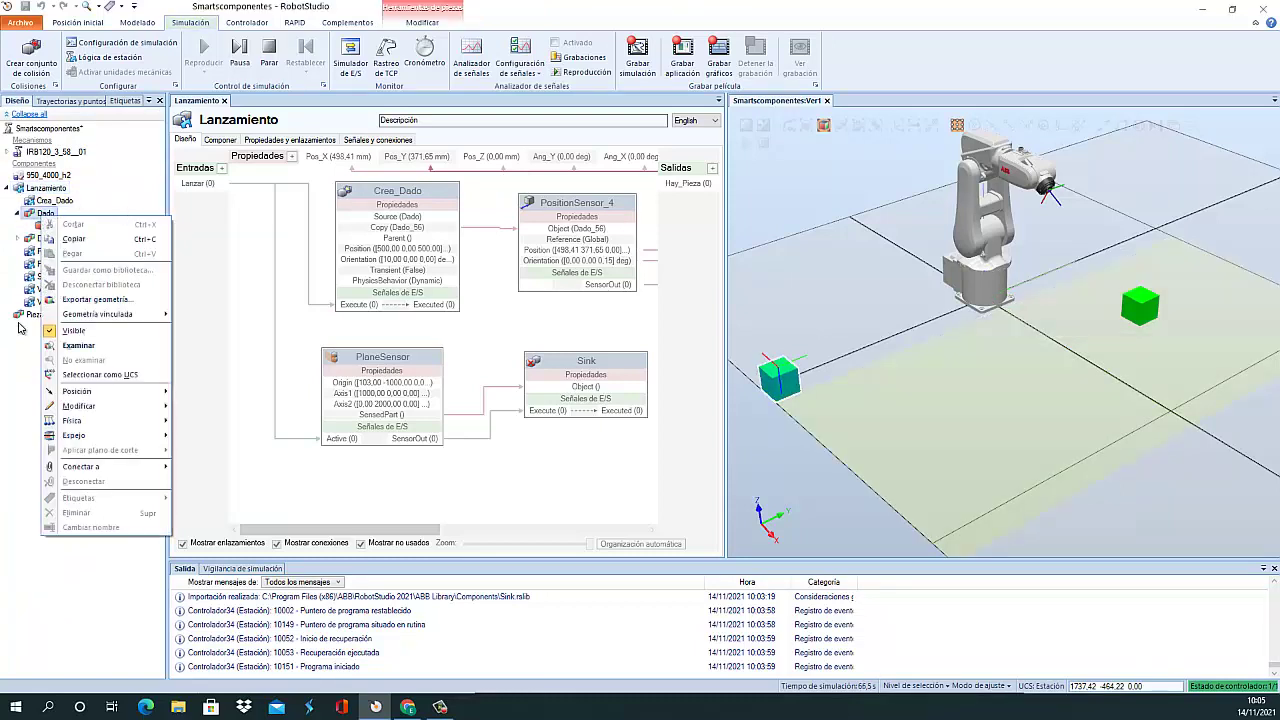
click(15, 277)
click(111, 333)
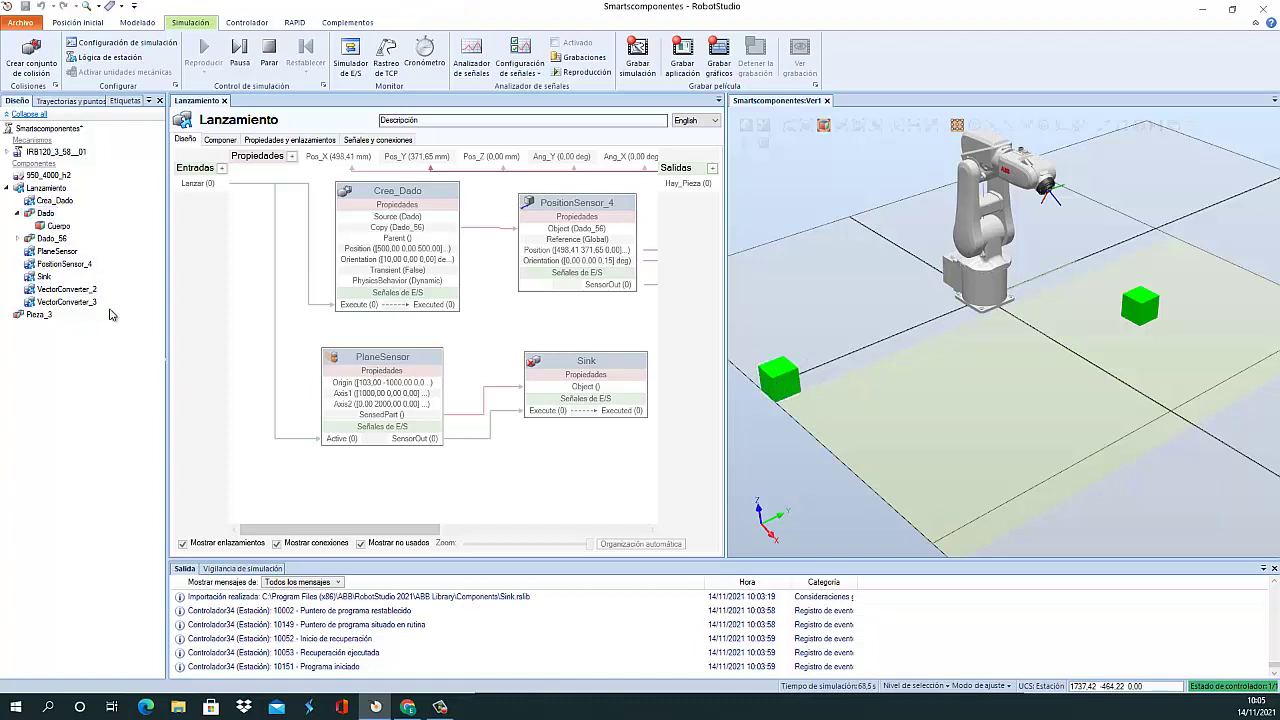
Stop the simulation and set the second orientation value of Crea_Dado to 5 degrees
double_click(88, 264)
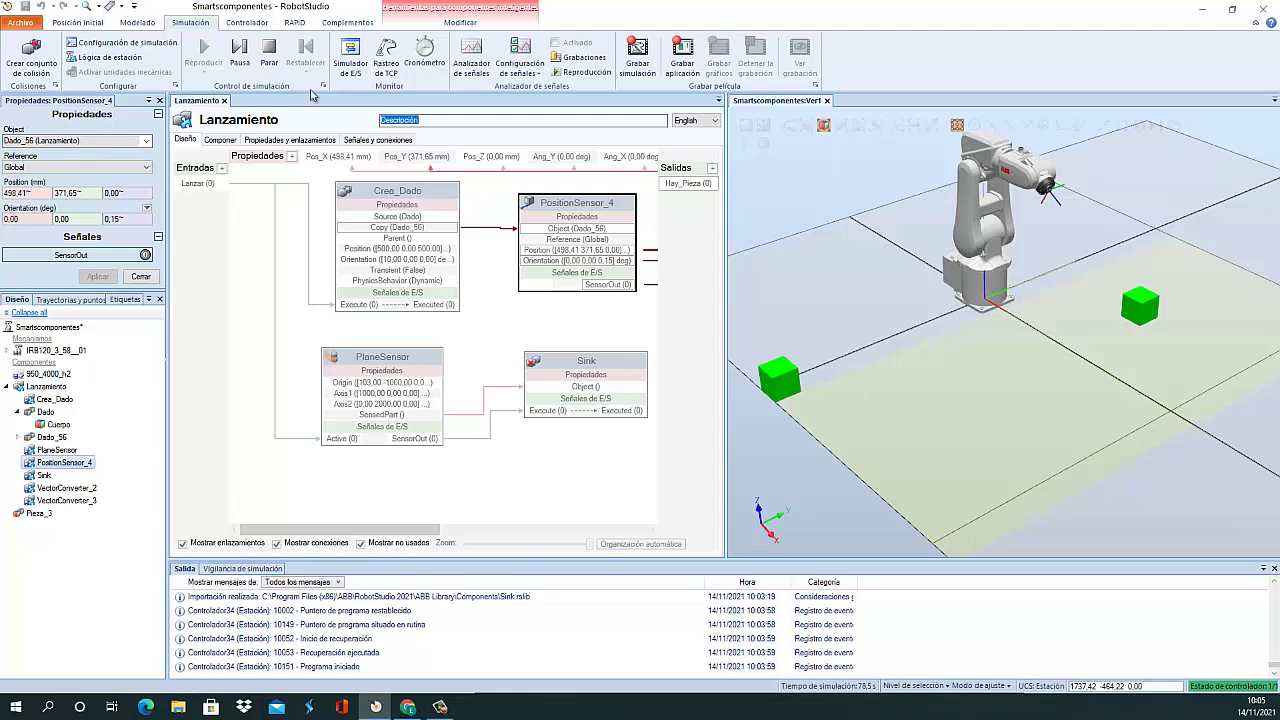
click(269, 52)
click(425, 197)
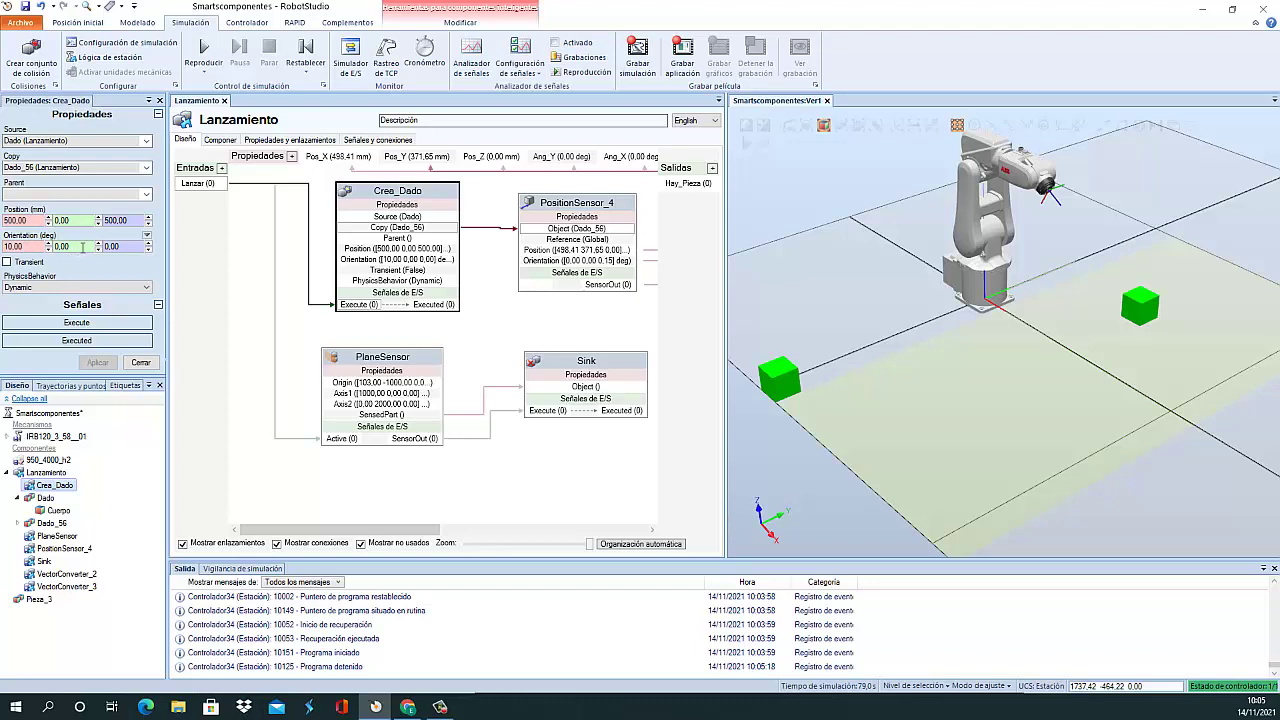
click(83, 248)
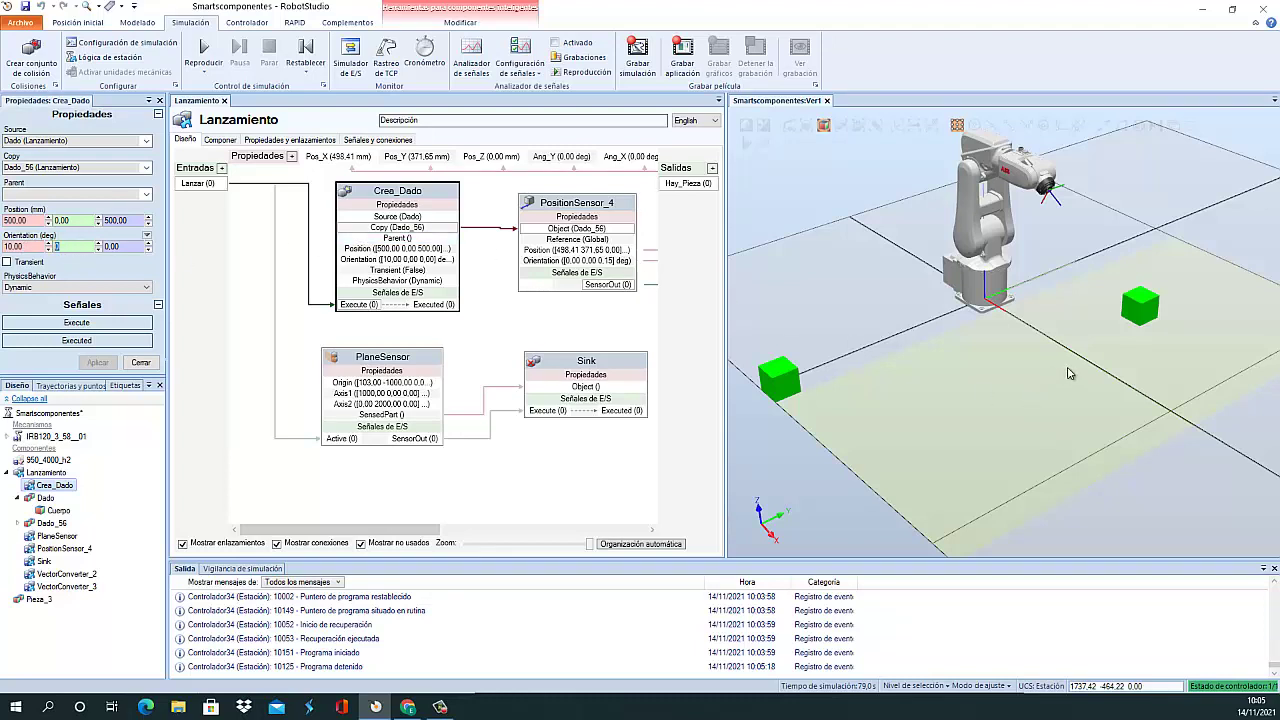
text(5)
click(97, 362)
click(141, 362)
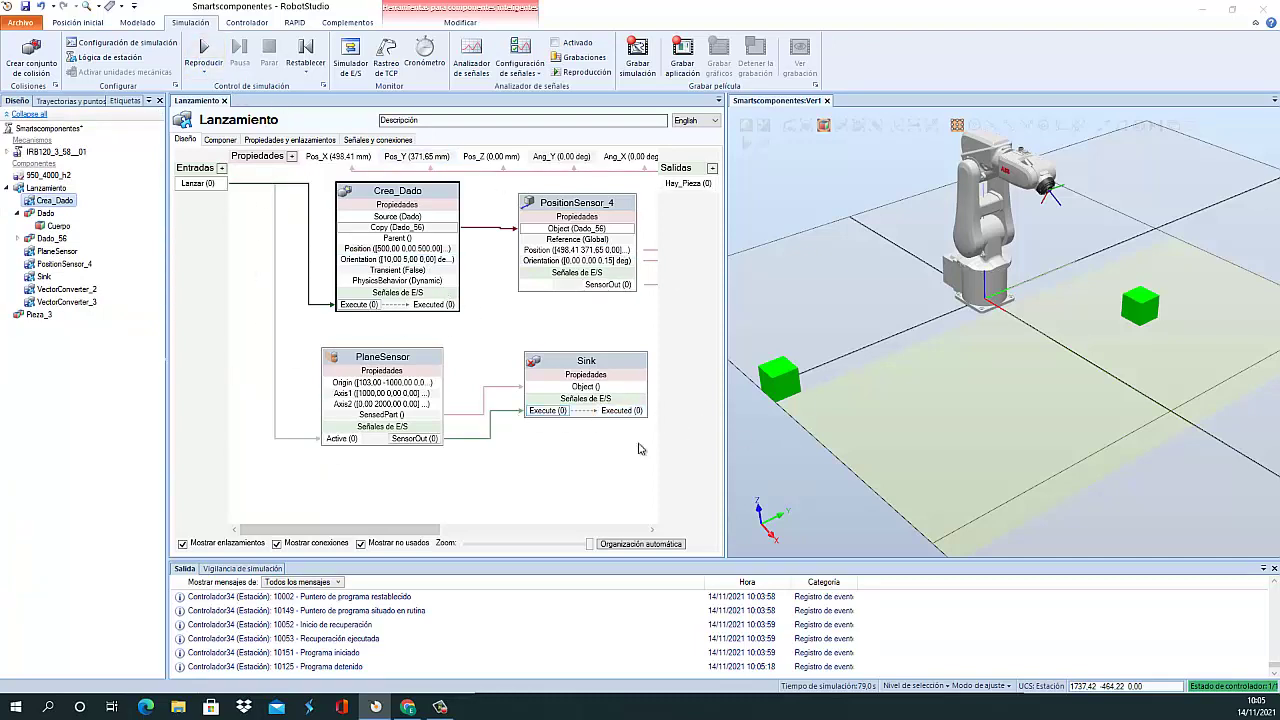
Restart the simulation and open the properties of the Lanzamiento component
drag(432, 535, 632, 518)
drag(548, 513, 340, 515)
click(207, 62)
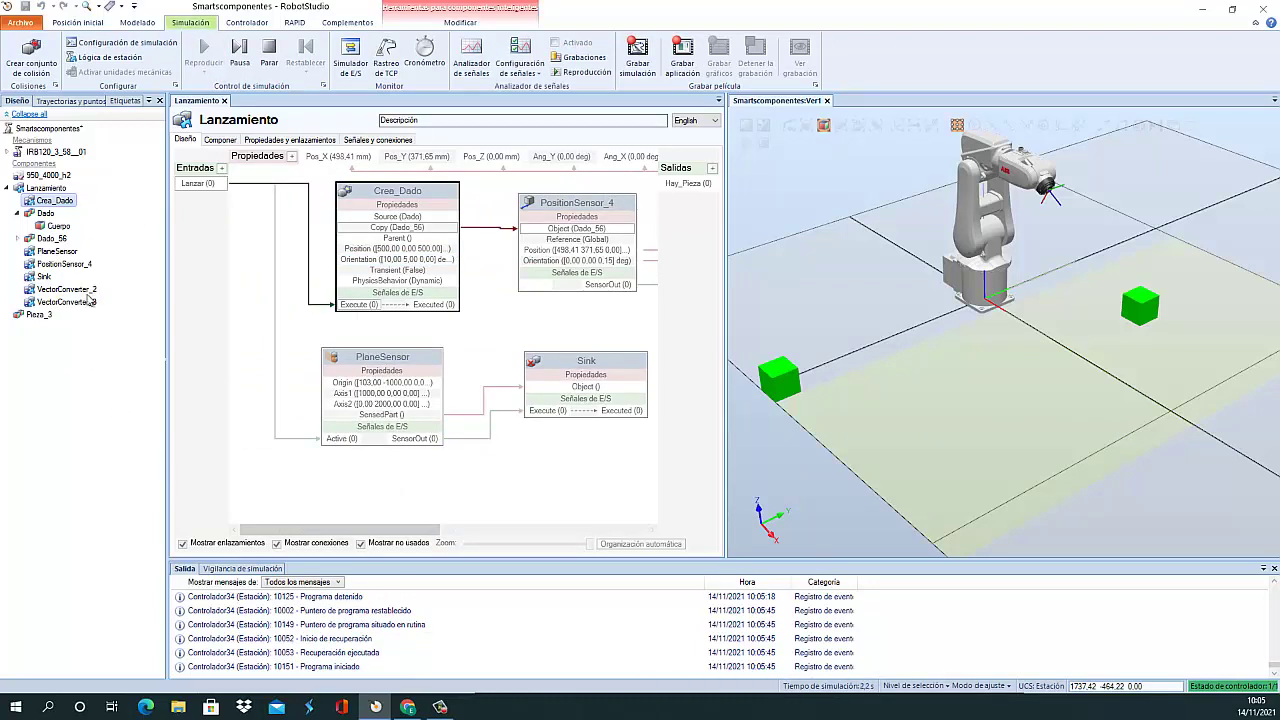
click(57, 189)
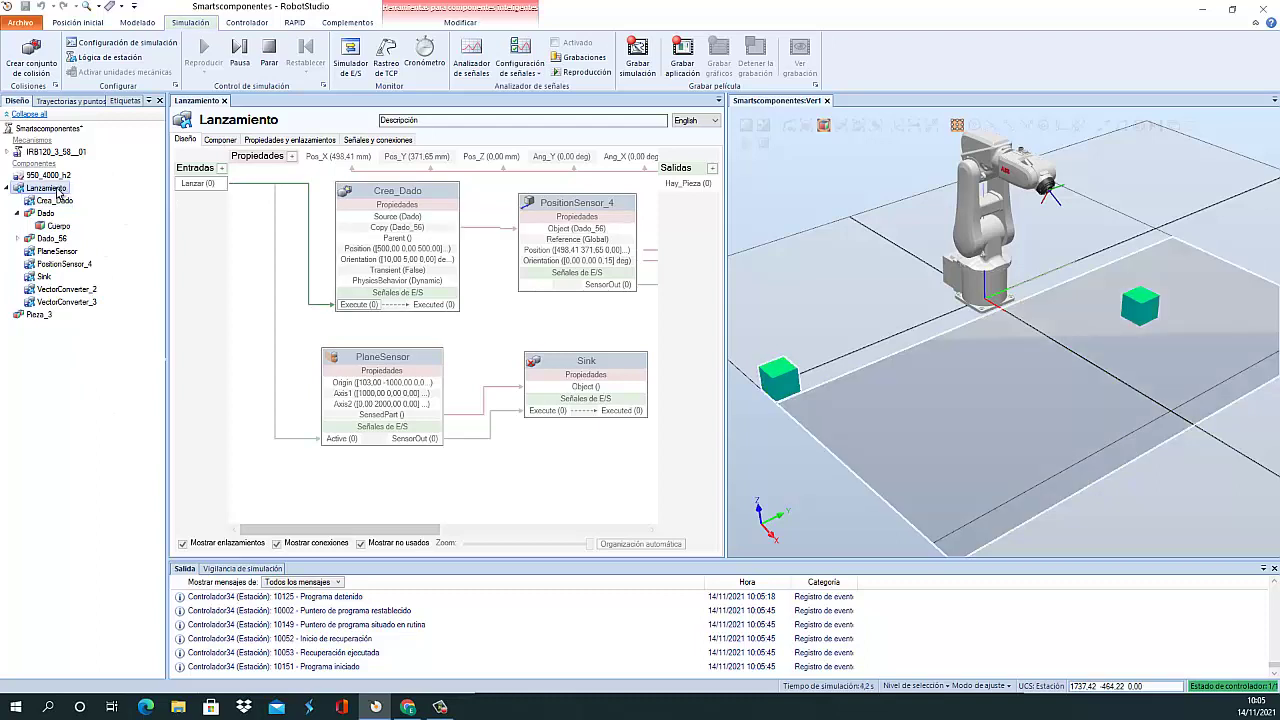
double_click(57, 190)
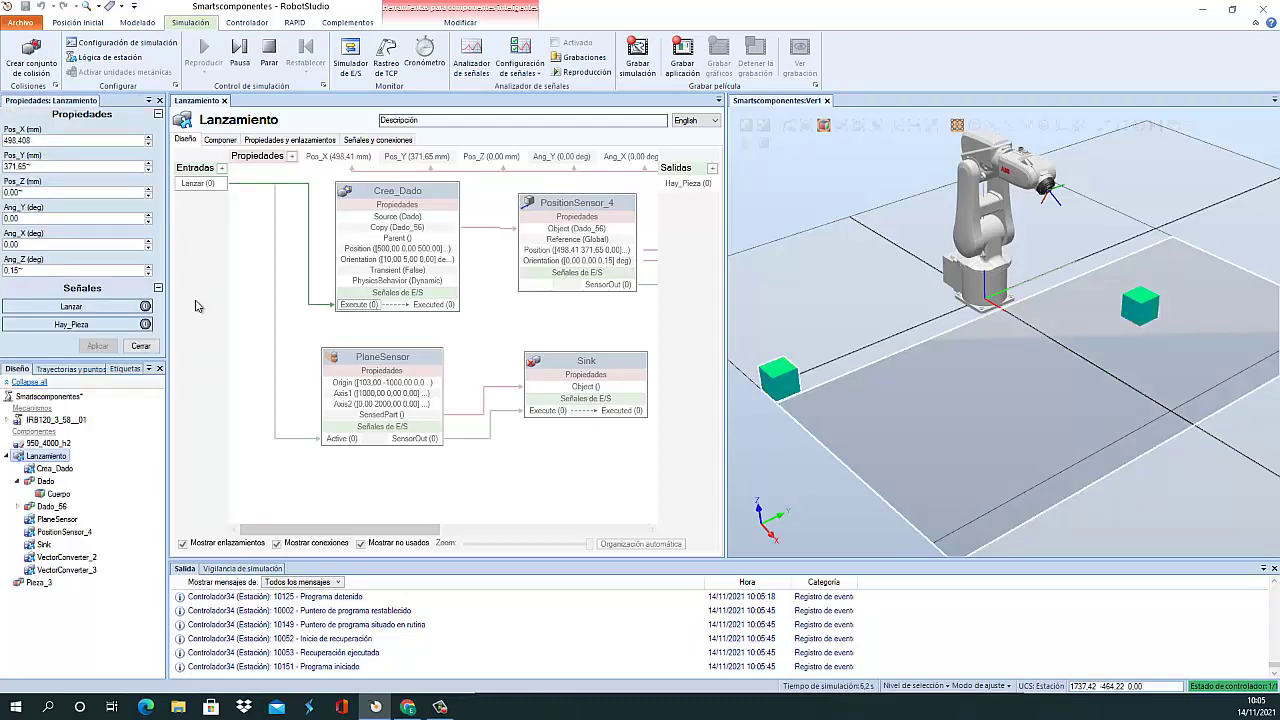
Toggle the Lanzar signal repeatedly to test launching Dado copies with the tilted orientation, then stop the simulation
click(146, 307)
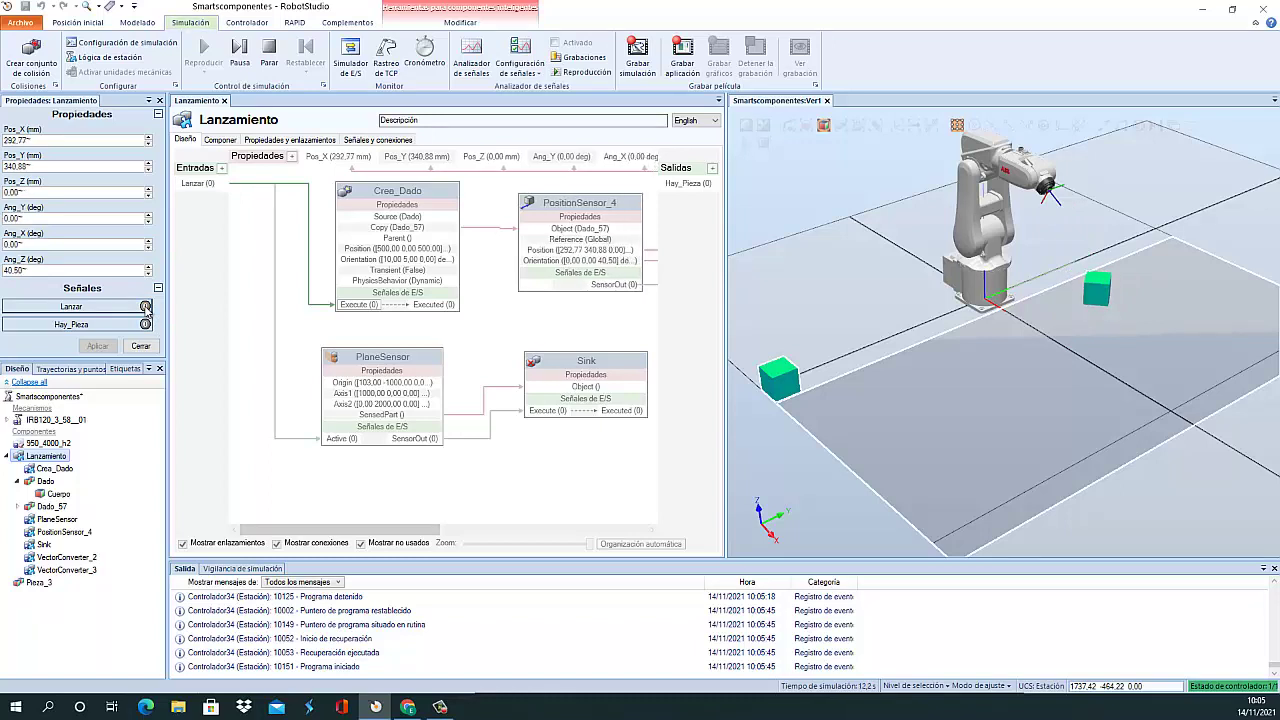
click(146, 307)
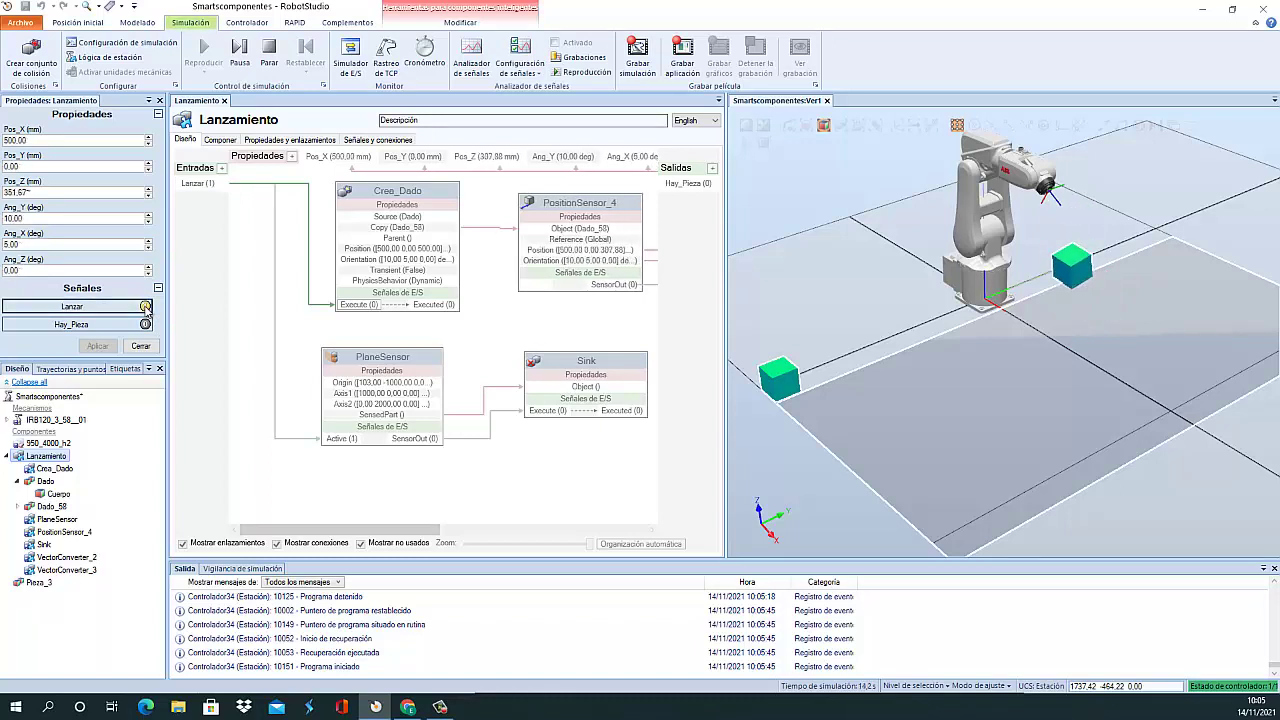
click(146, 307)
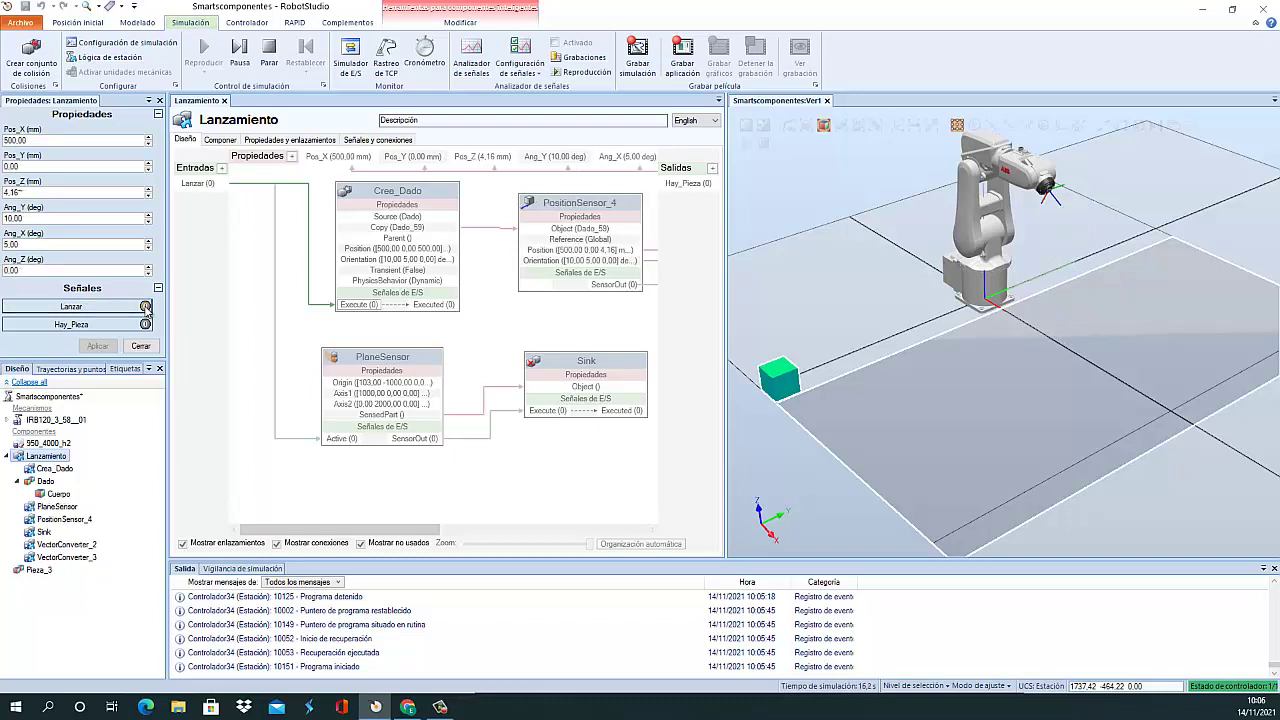
click(146, 307)
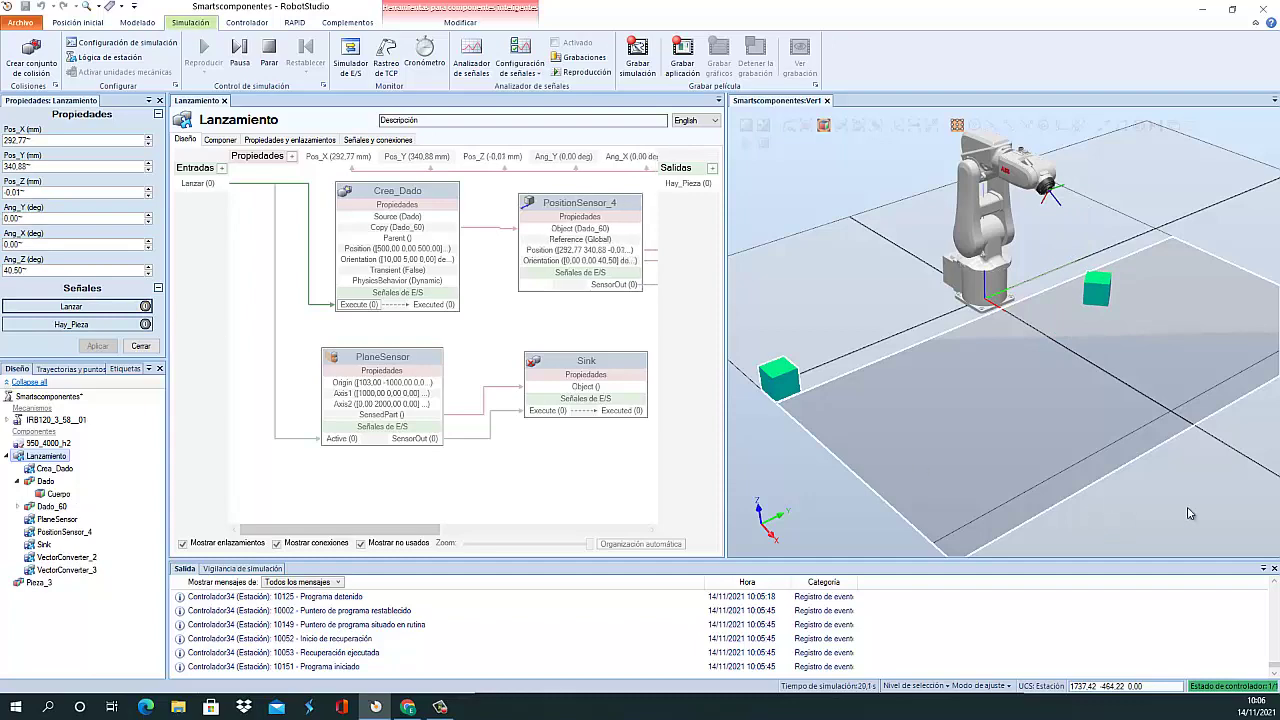
ctrl+shift+drag(1190, 512, 906, 316)
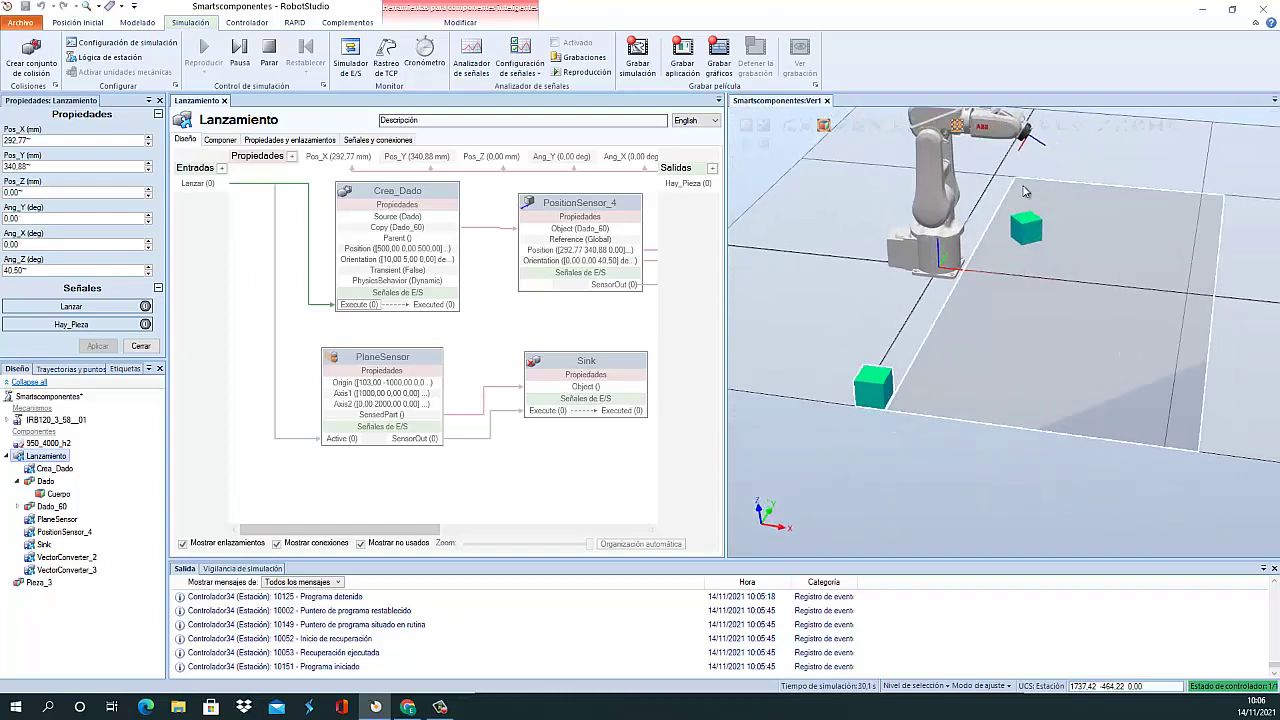
click(146, 307)
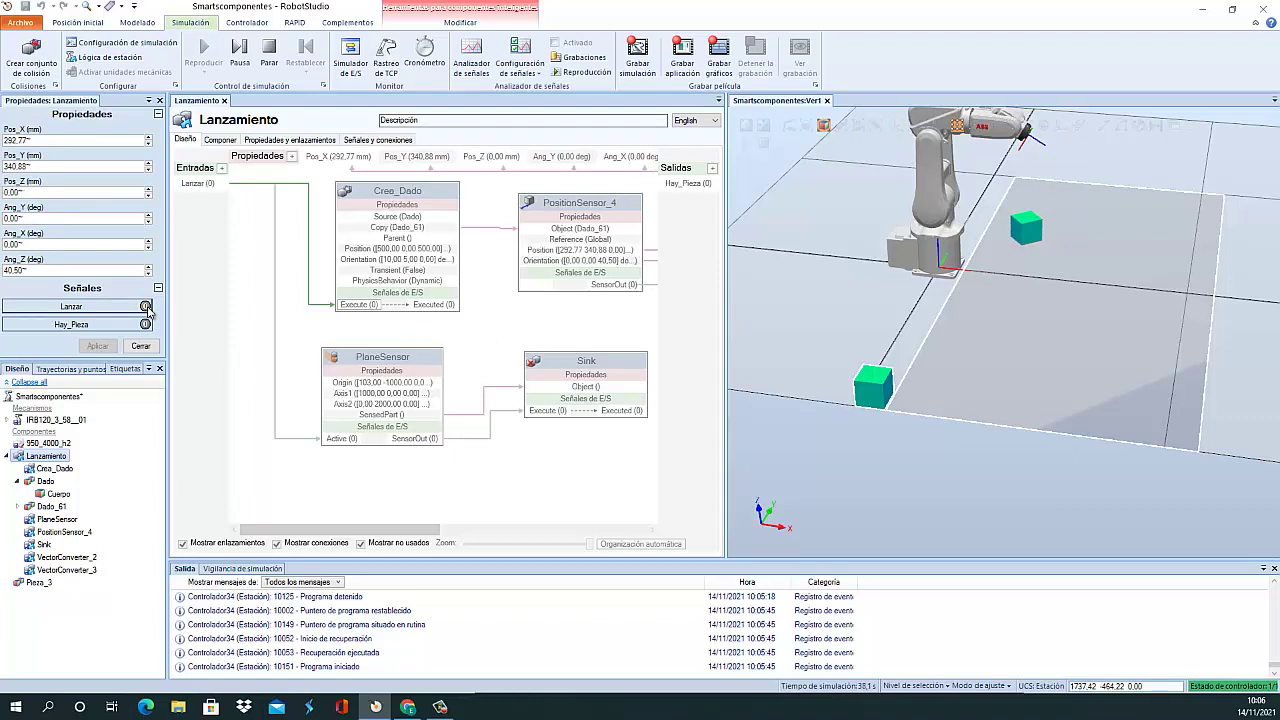
click(147, 307)
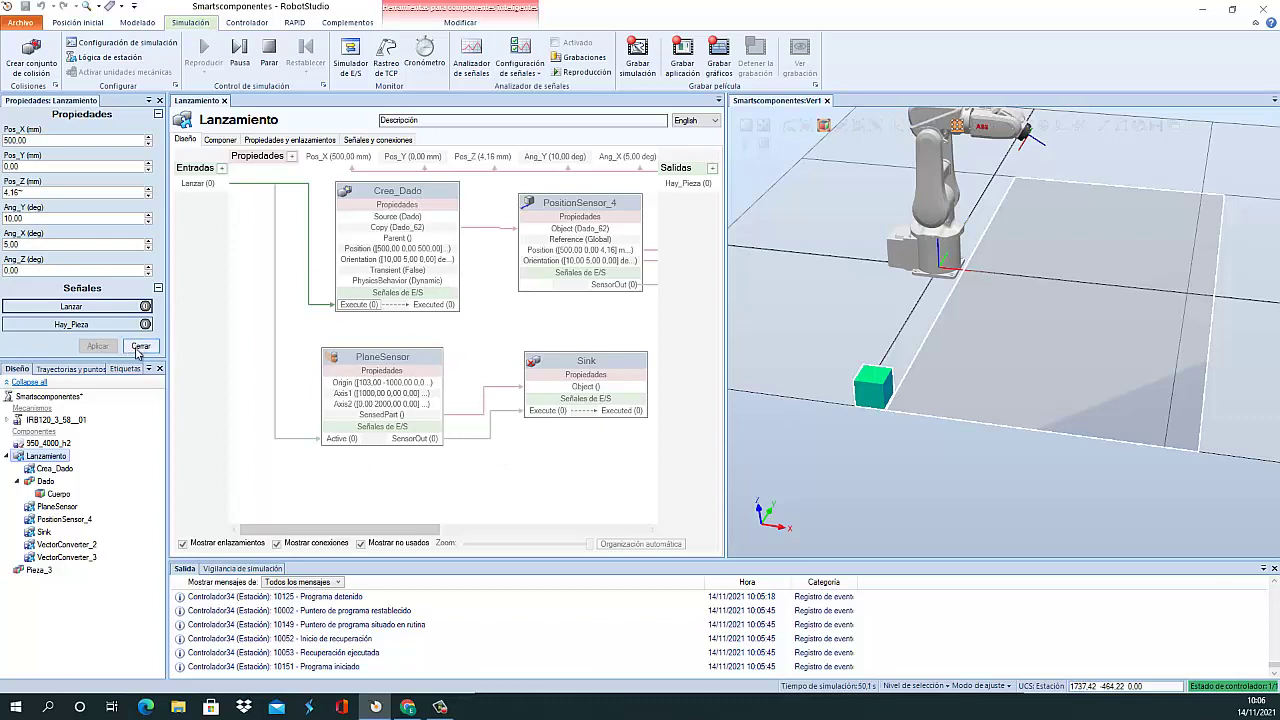
click(269, 55)
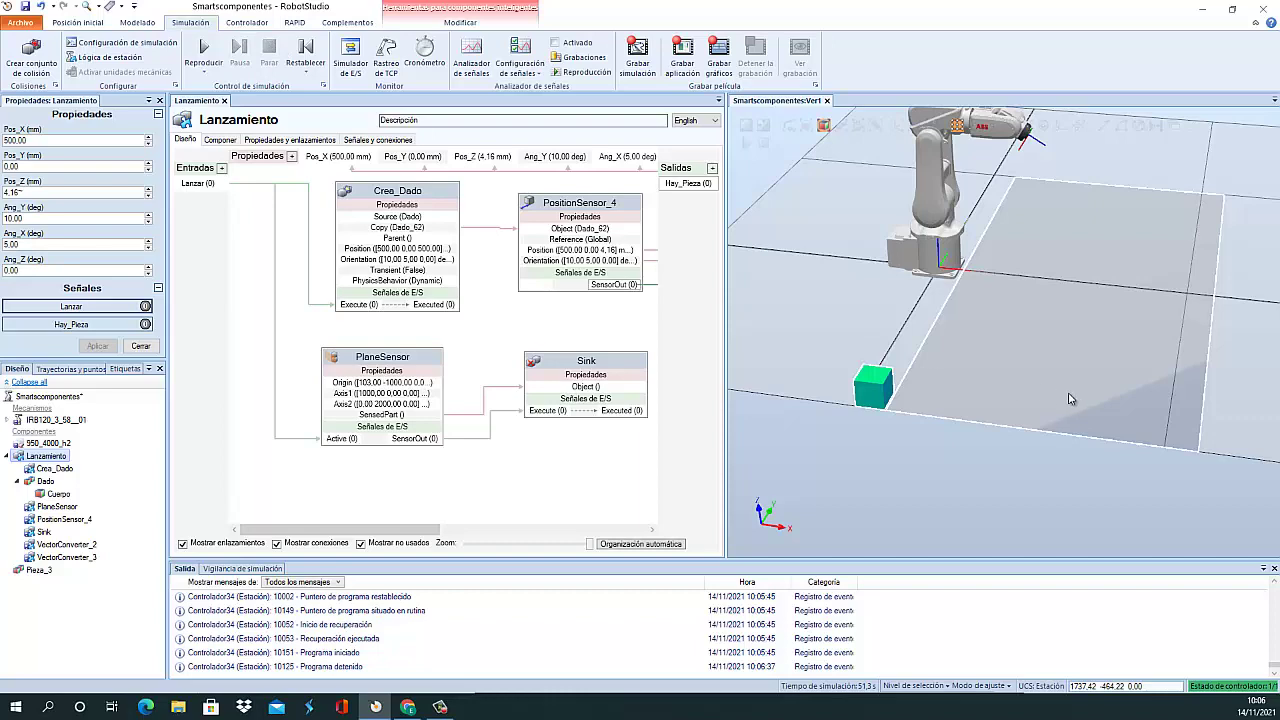
Move the VectorConverter blocks closer to PositionSensor_4 and Sink, placing VectorConverter_3 beneath VectorConverter_2
mouse_move(1068, 398)
ctrl+shift+mouse_down()
mouse_move(1130, 405)
mouse_move(1010, 405)
mouse_move(1071, 398)
ctrl+shift+mouse_up()
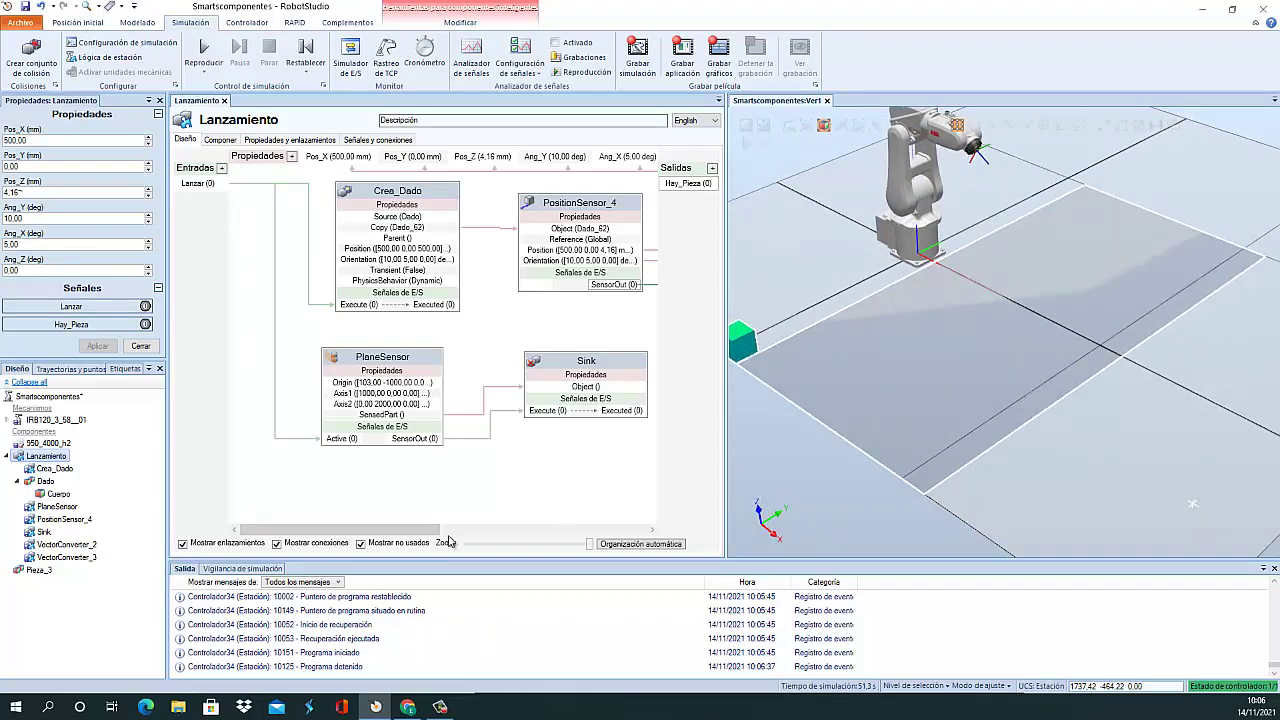
drag(440, 530, 602, 530)
drag(434, 203, 316, 203)
drag(580, 212, 569, 341)
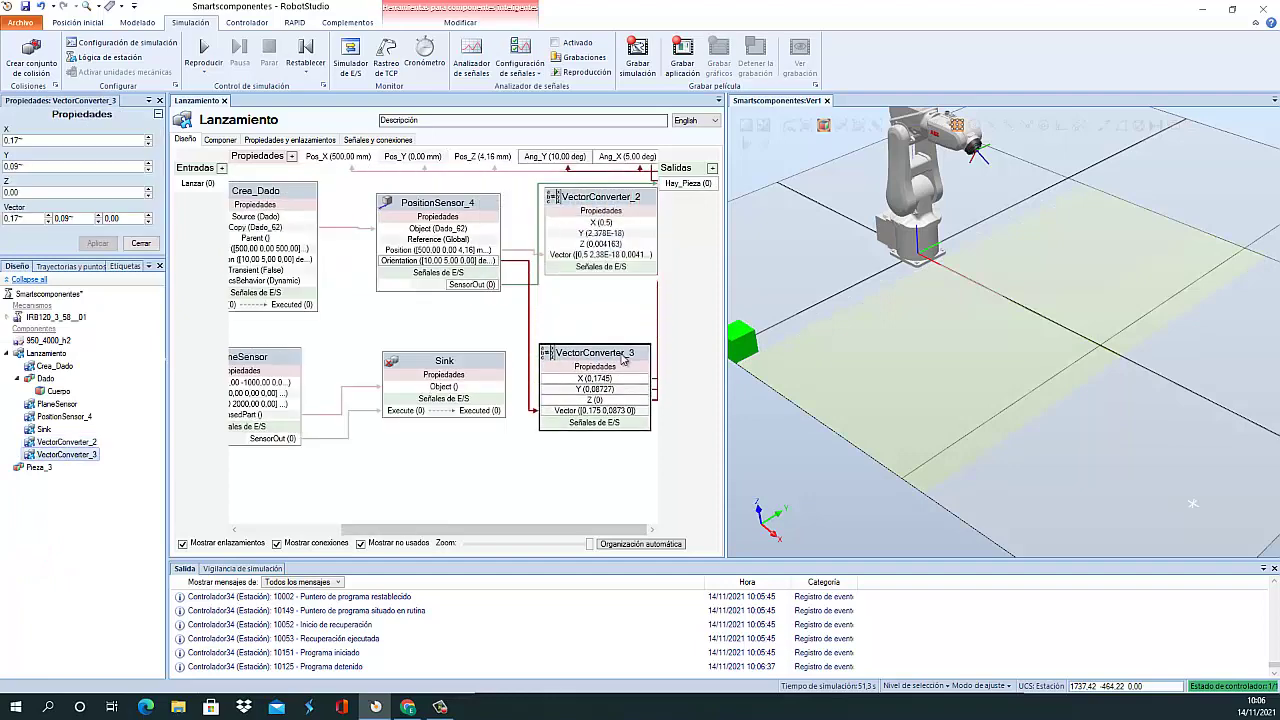
ctrl+scroll(531, 494, down, 3)
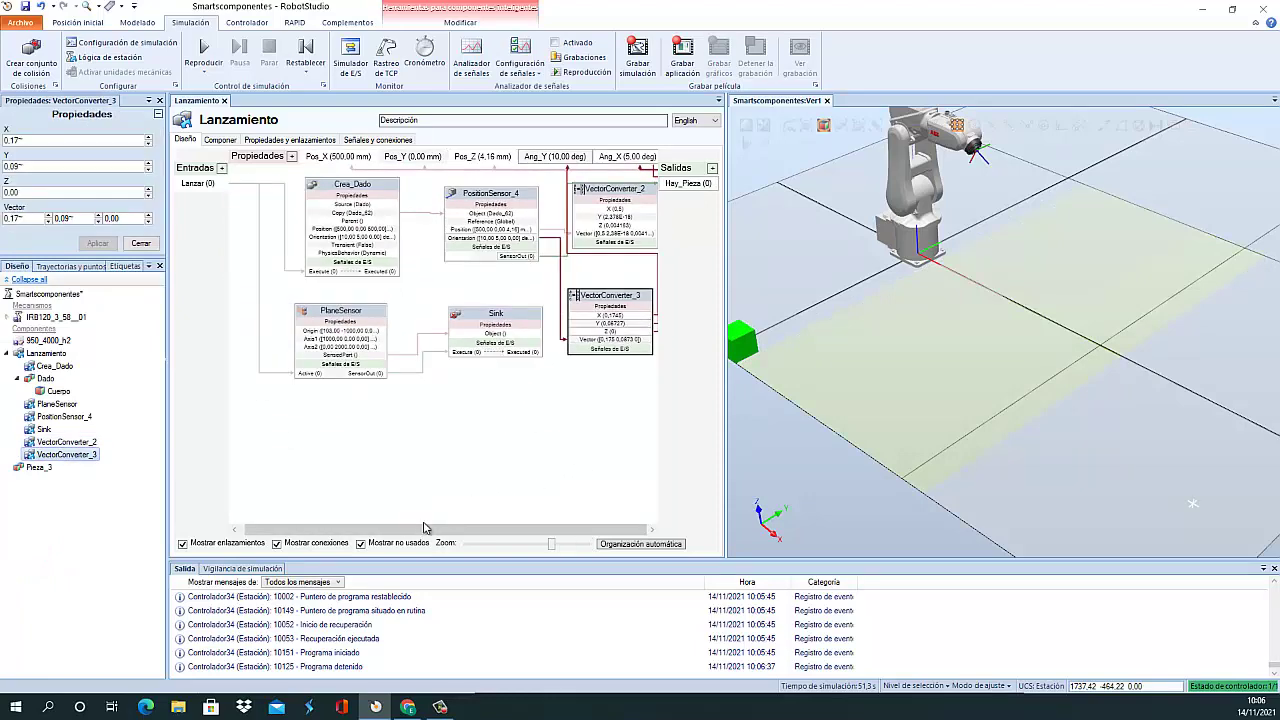
drag(428, 530, 483, 537)
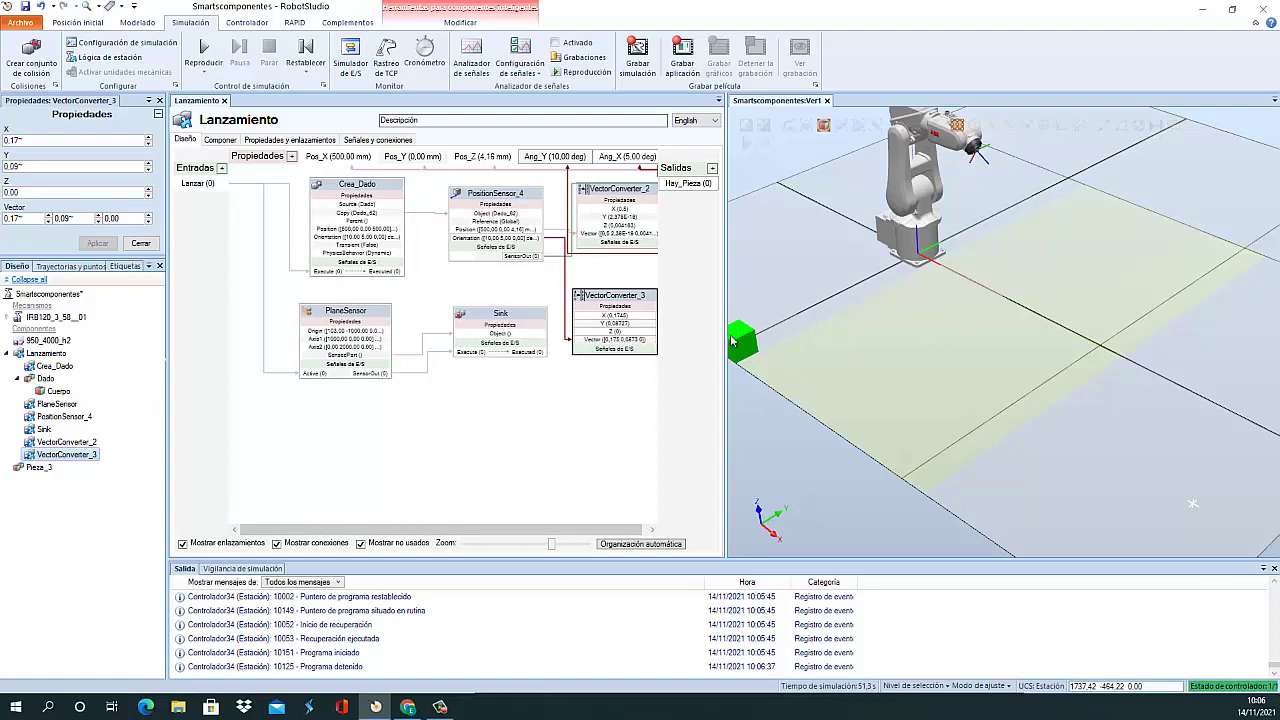
drag(553, 535, 558, 535)
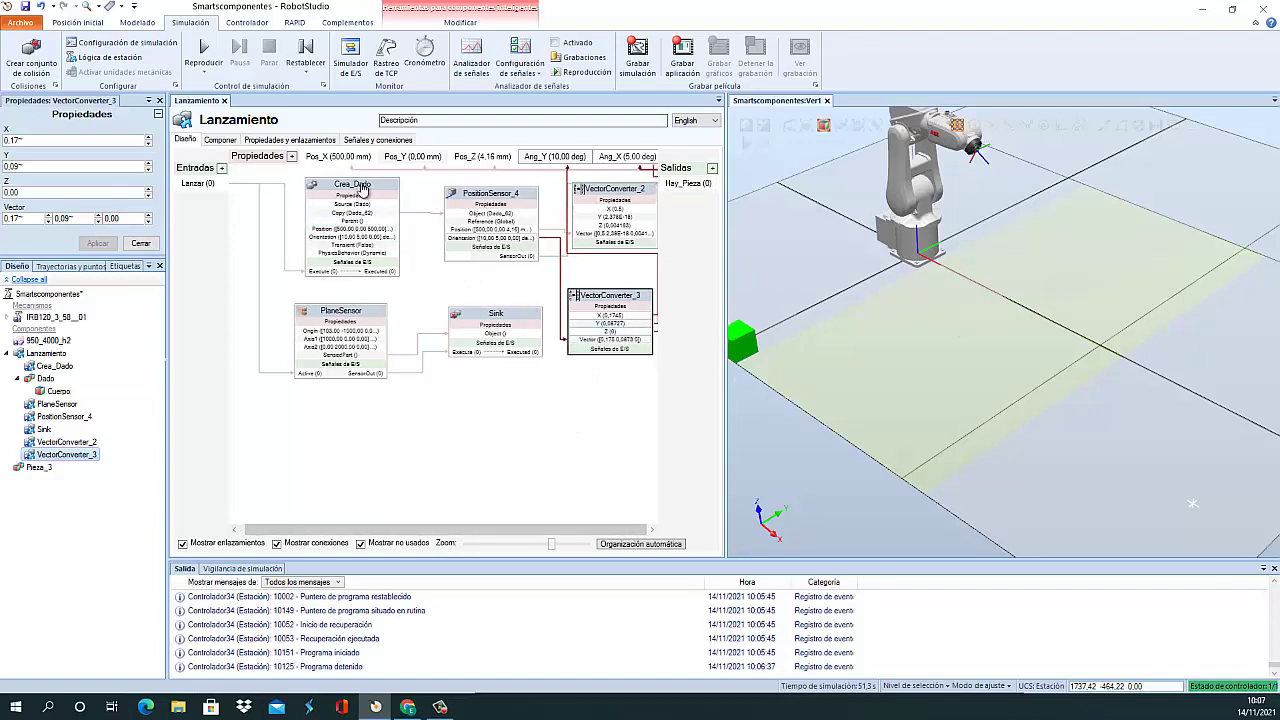
Enable the Transient option of Crea_Dado, apply it and reopen the component's properties
click(355, 187)
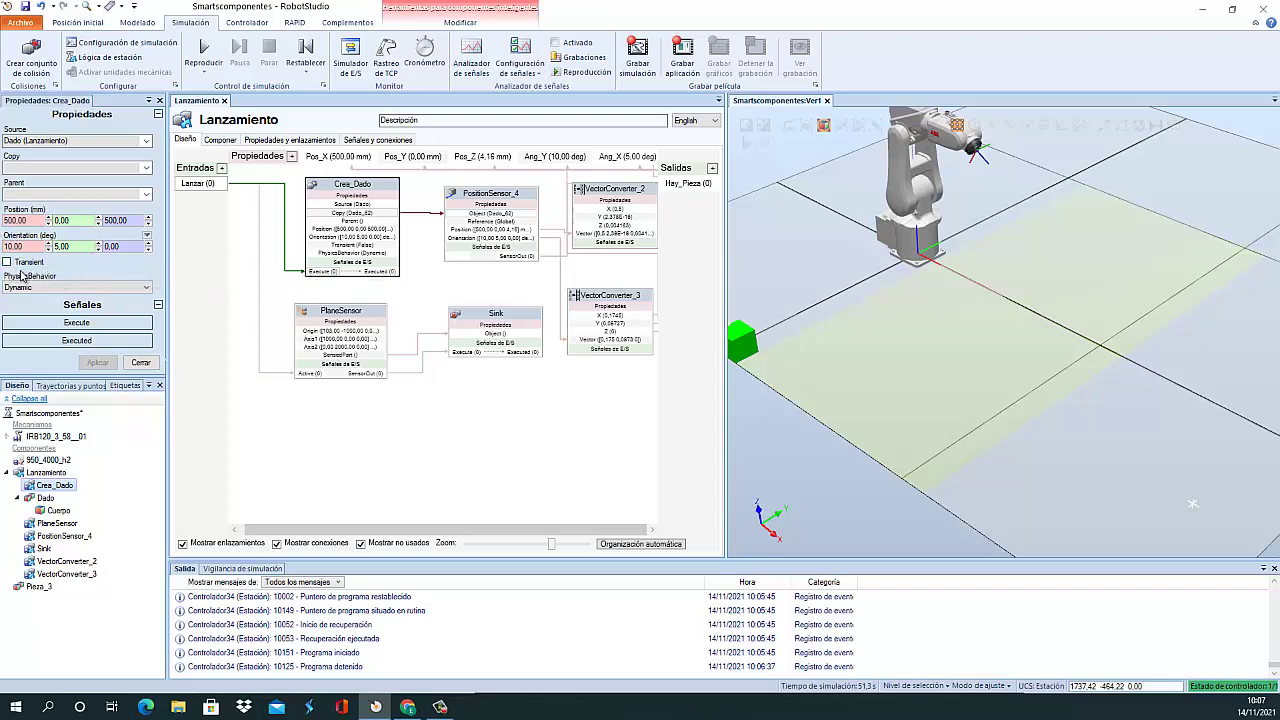
click(7, 262)
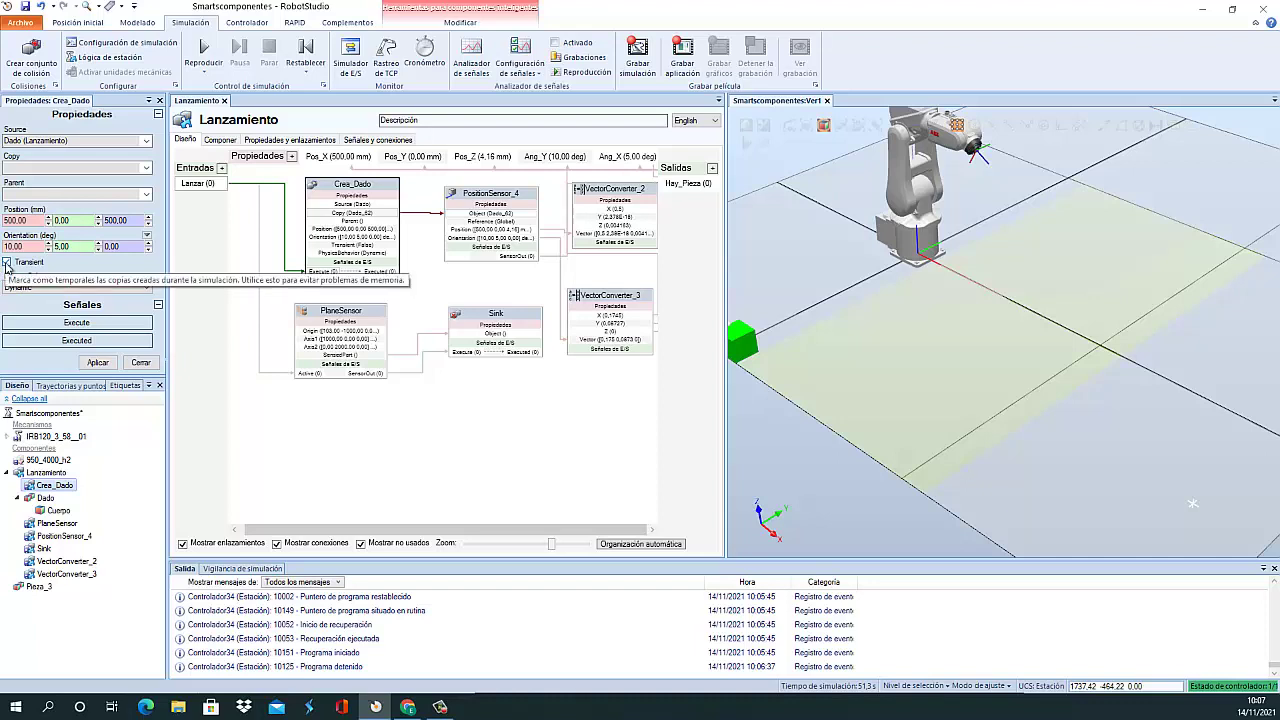
click(97, 362)
click(141, 362)
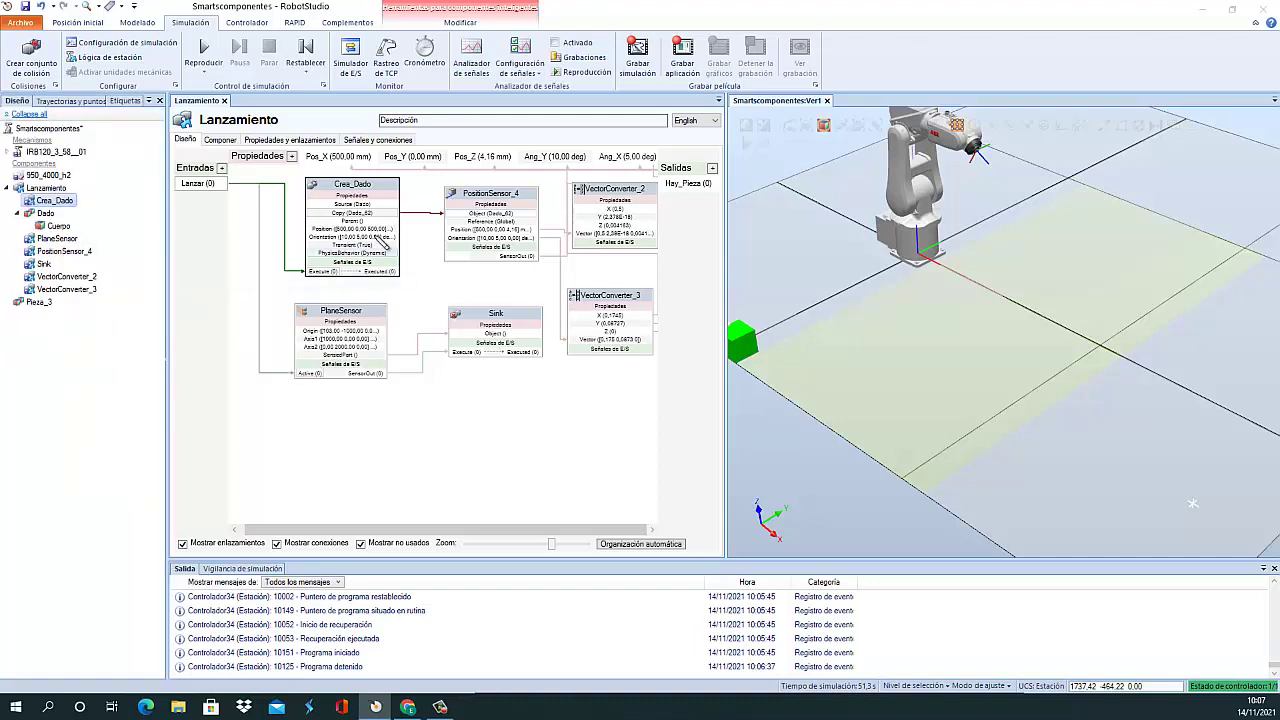
double_click(362, 188)
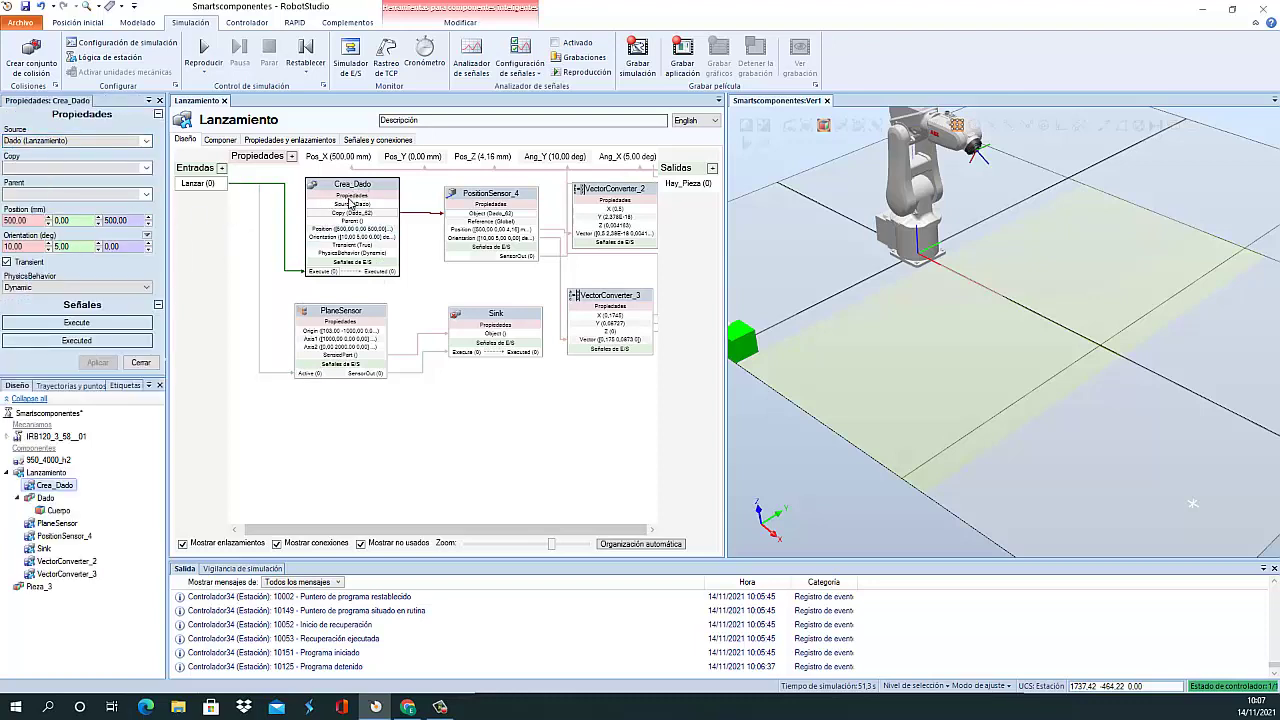
ctrl+scroll(448, 392, up, 2)
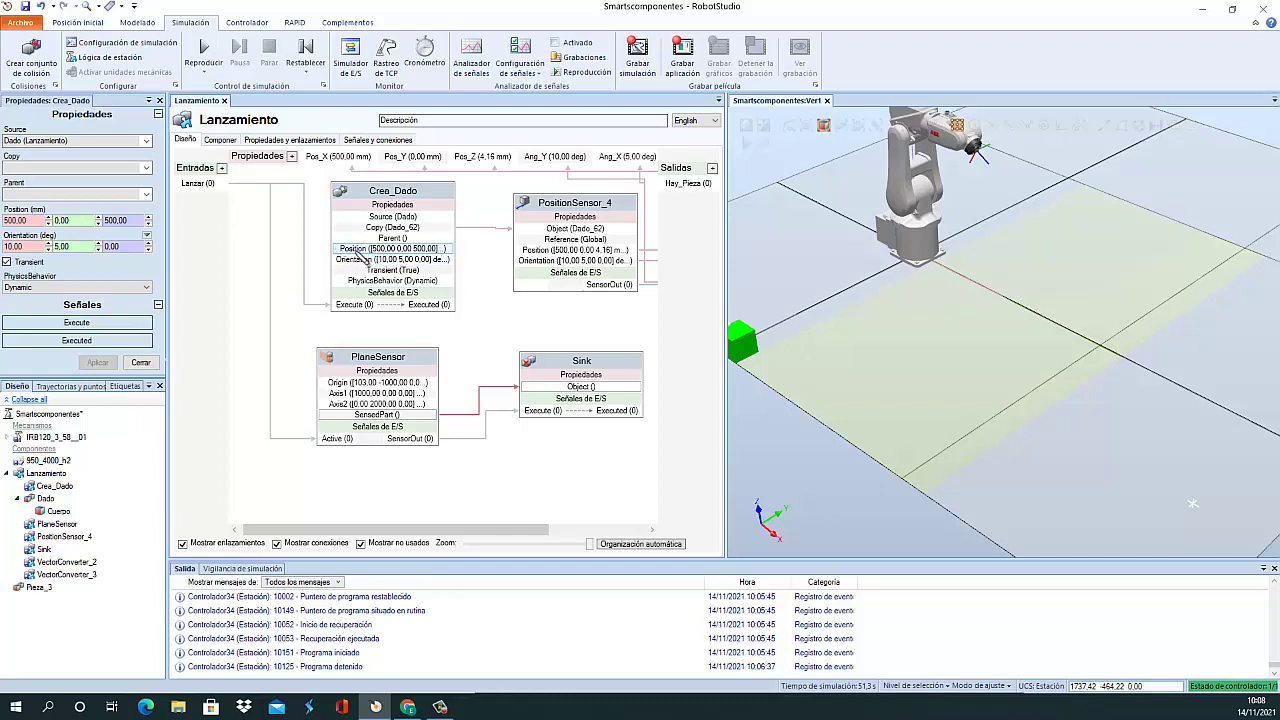
click(304, 258)
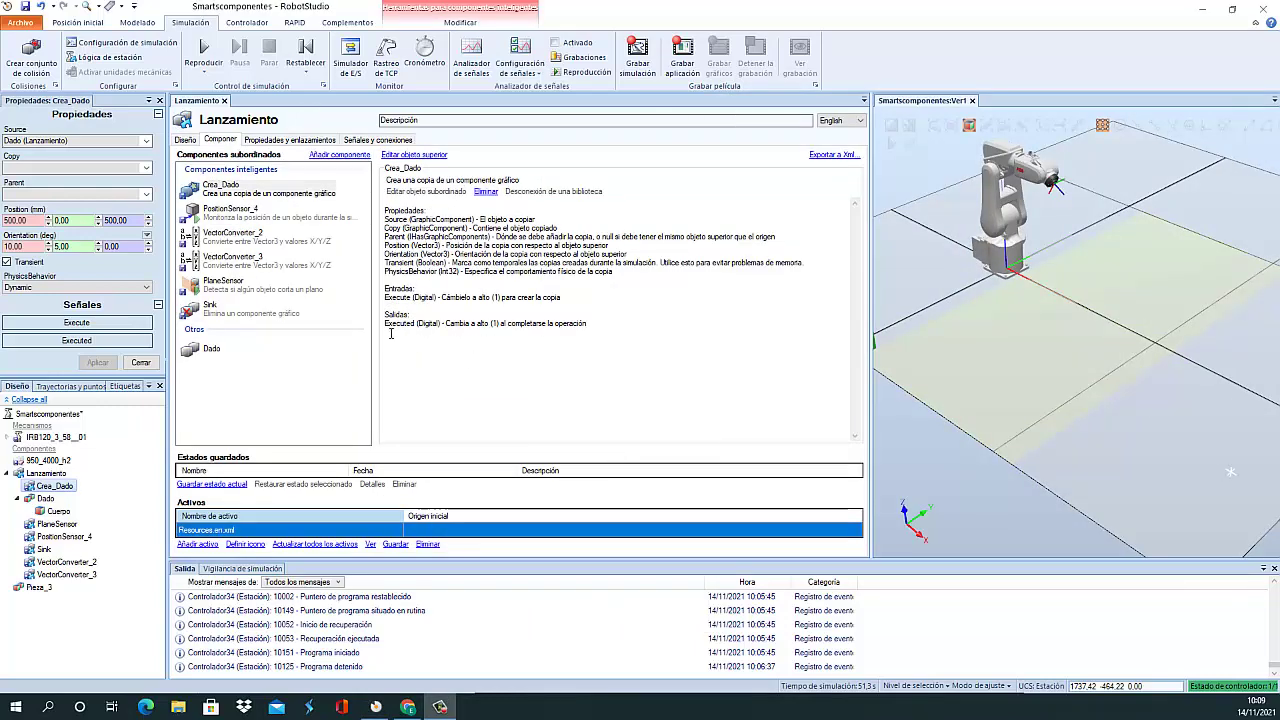
Add a Random number generator component to Lanzamiento
click(340, 156)
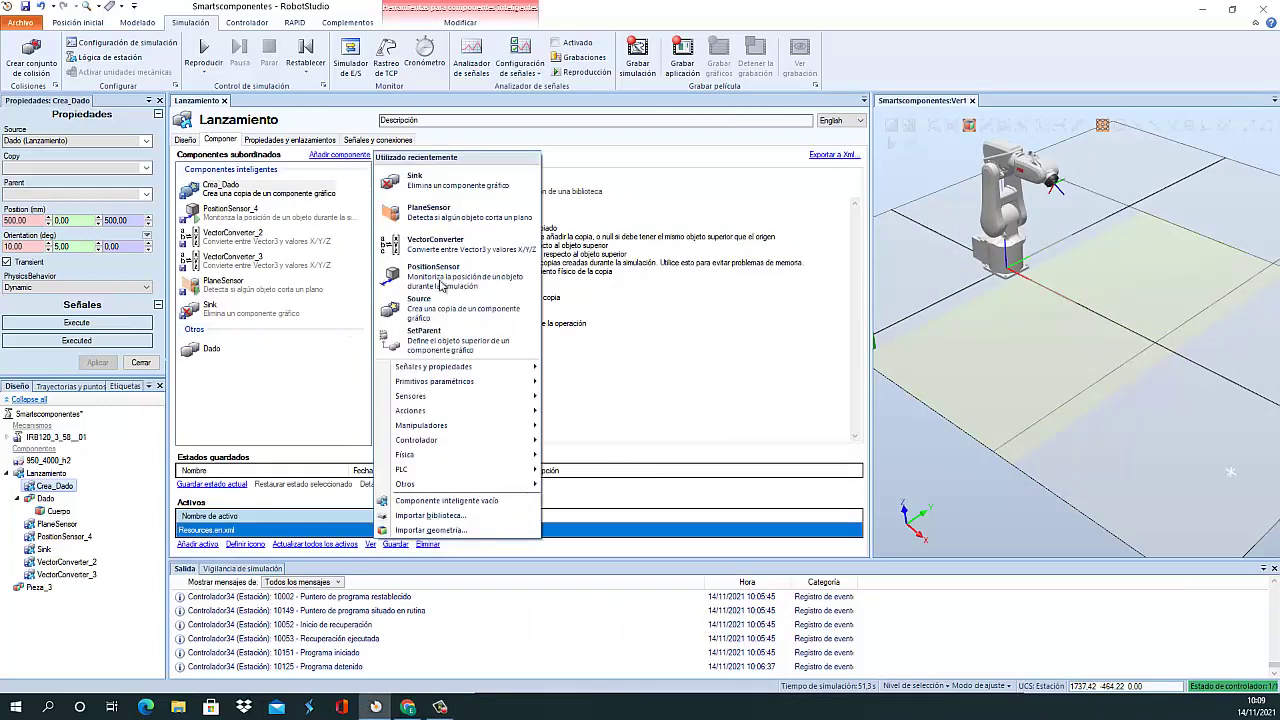
mouse_move(432, 397)
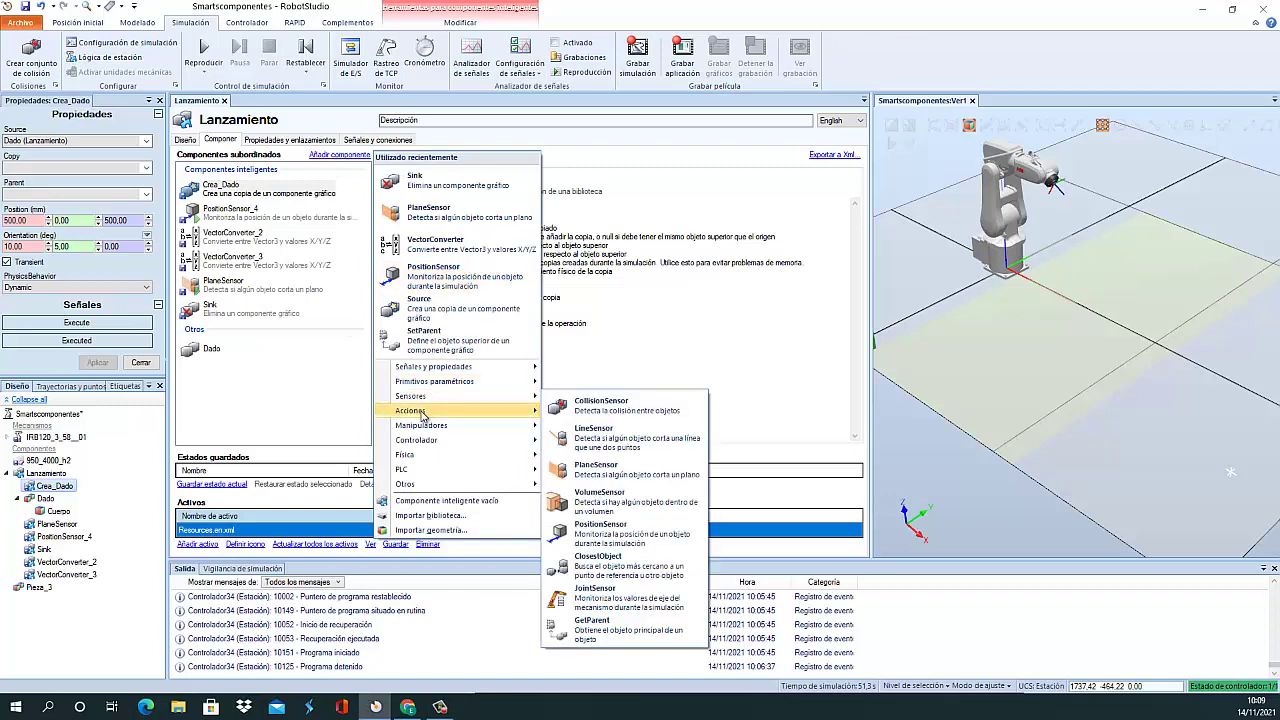
mouse_move(437, 427)
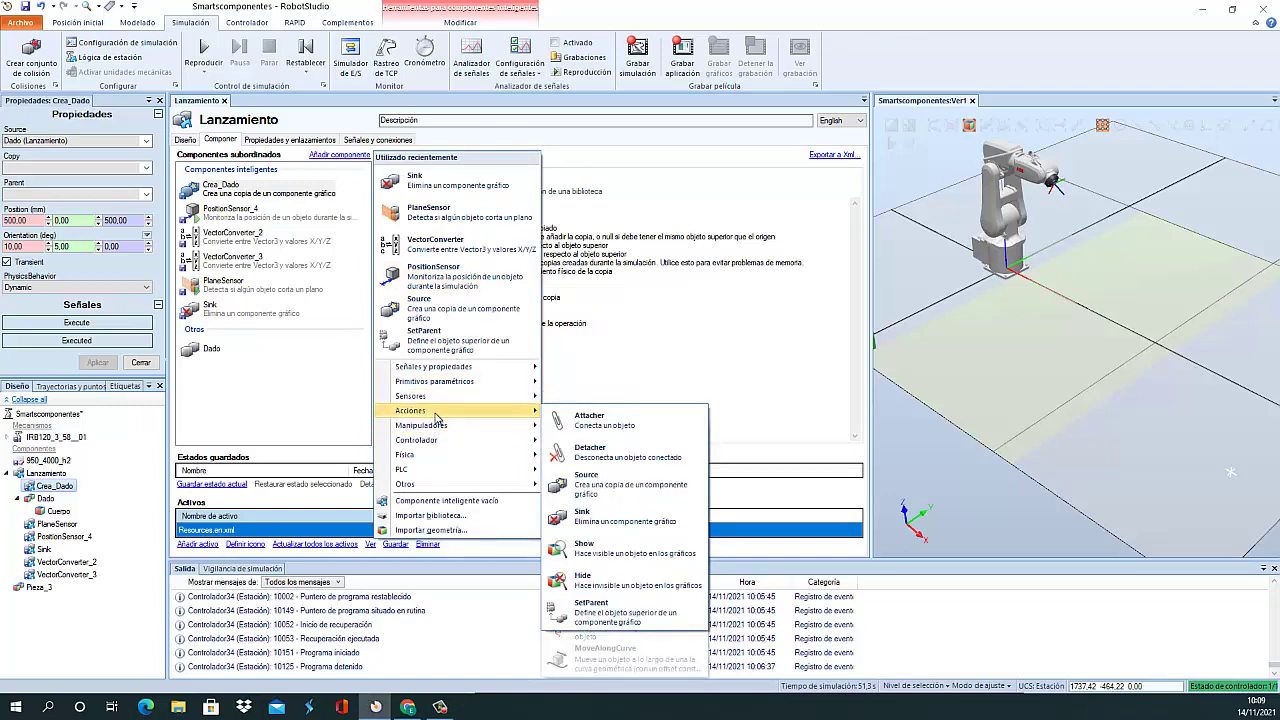
mouse_move(440, 486)
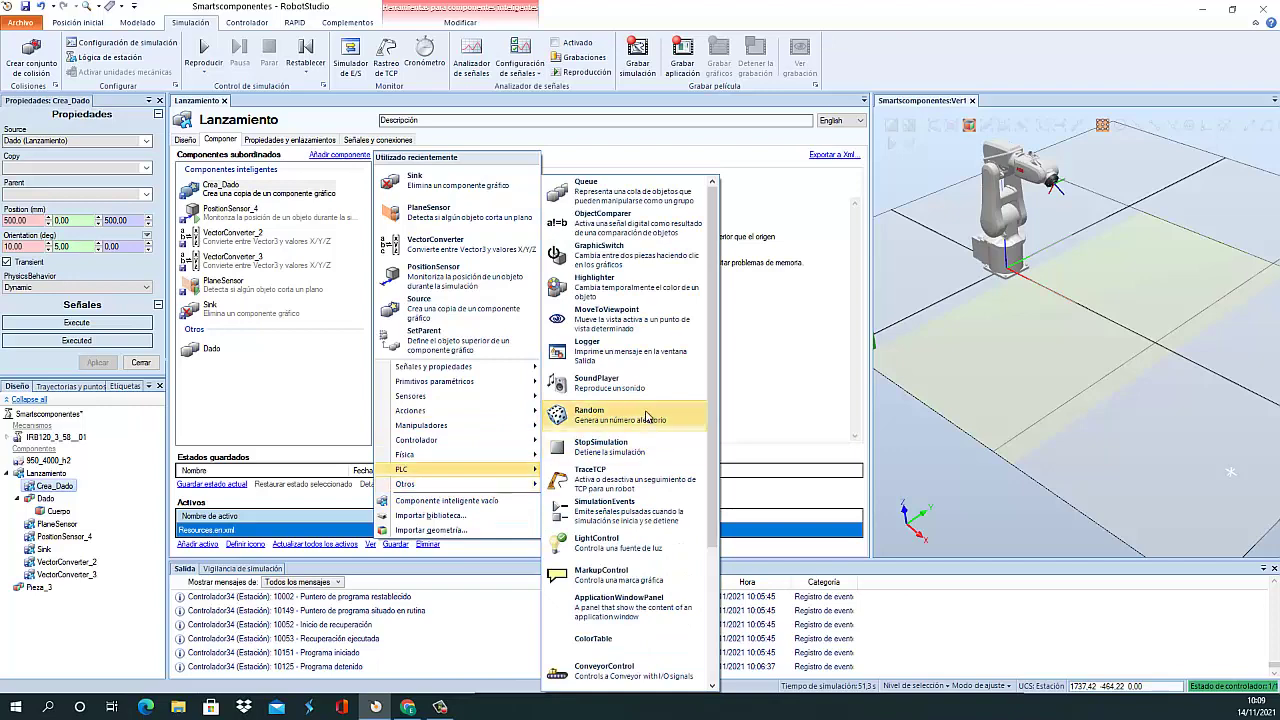
click(590, 414)
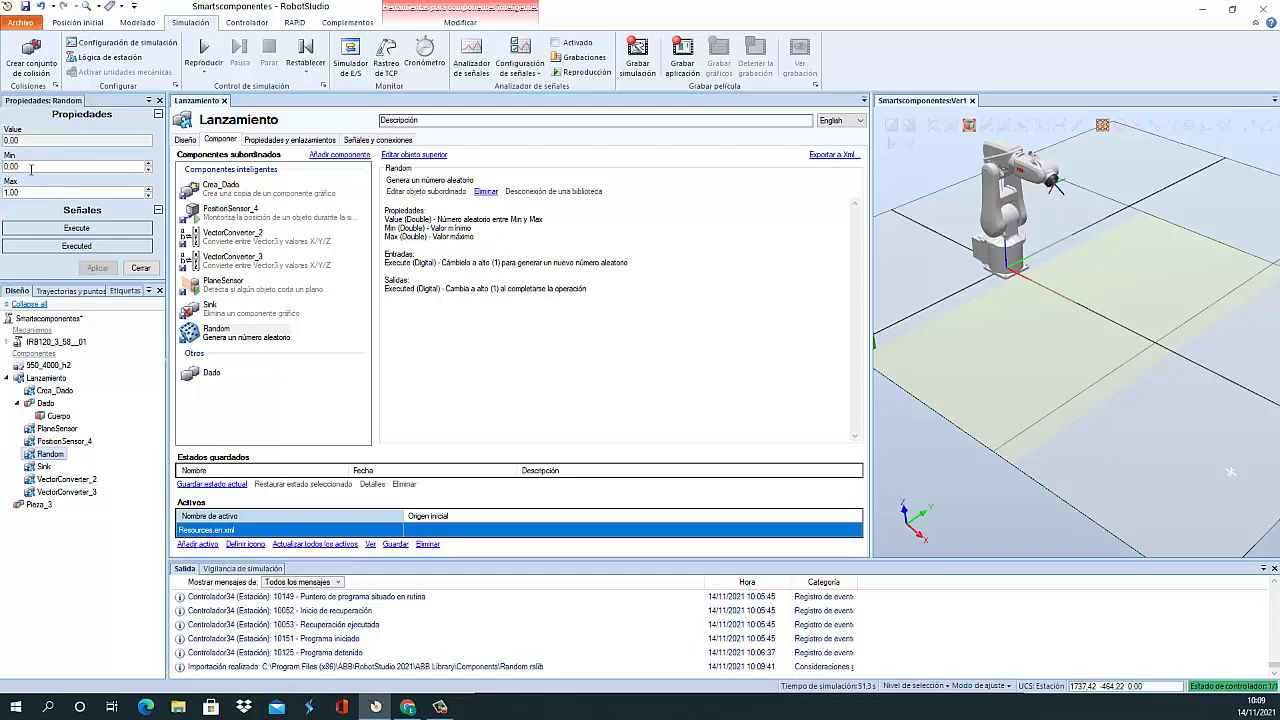
Set Random's Min to 480 and Max to 520, apply the values and return to Lanzamiento's design diagram
click(36, 170)
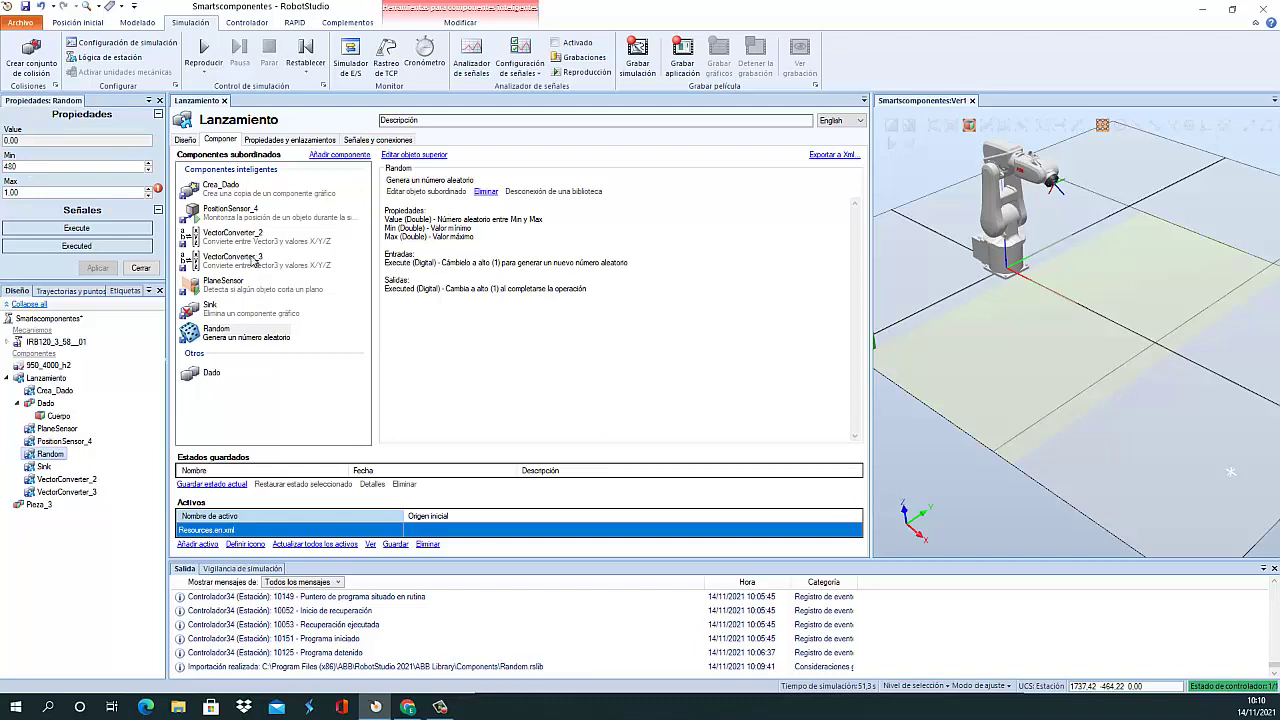
click(38, 193)
text(1500)
key(BackSpace)
text(20)
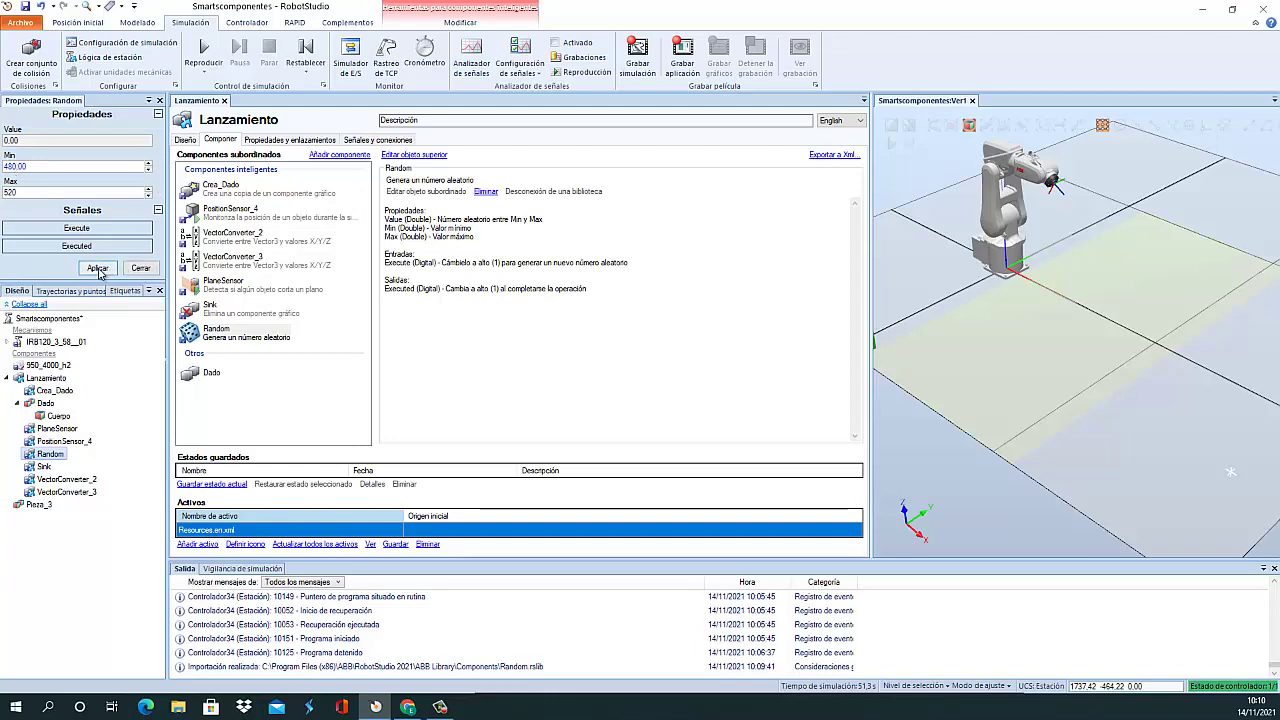
click(97, 268)
click(141, 268)
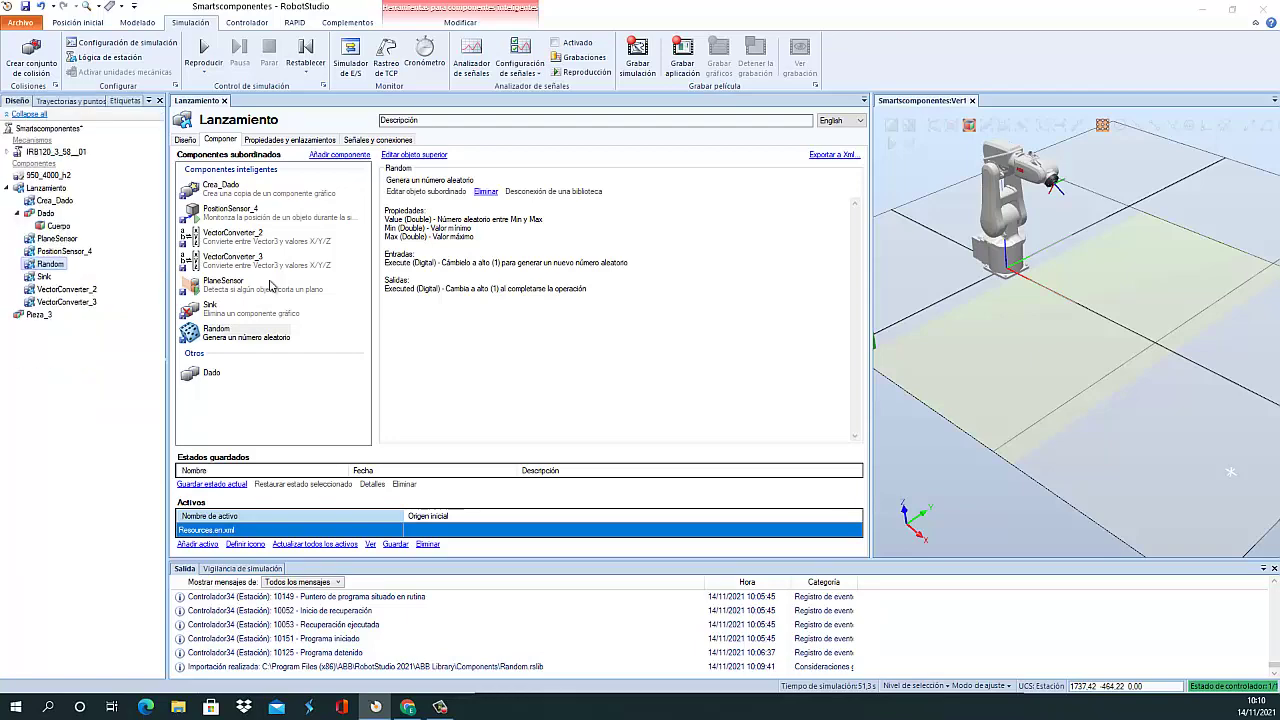
click(188, 142)
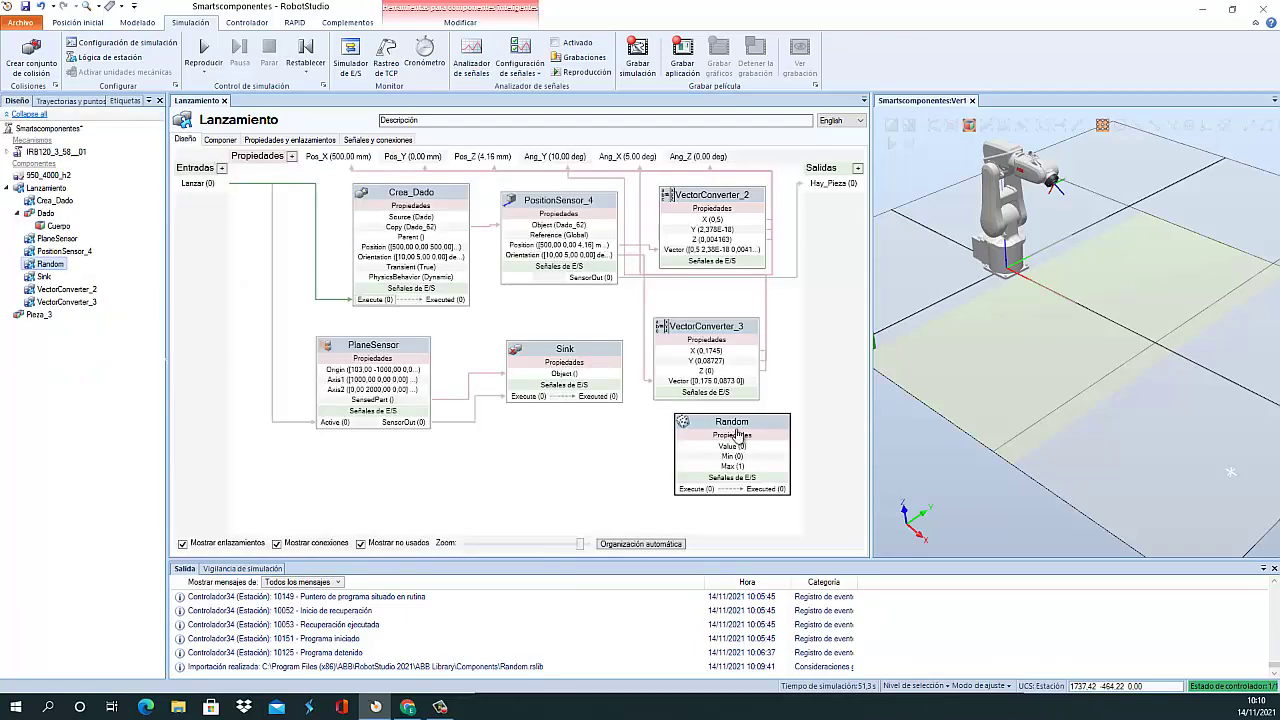
Place the Random block beneath PlaneSensor in the diagram and apply a Min of 480 and a Max of 520 to it
drag(737, 432, 285, 465)
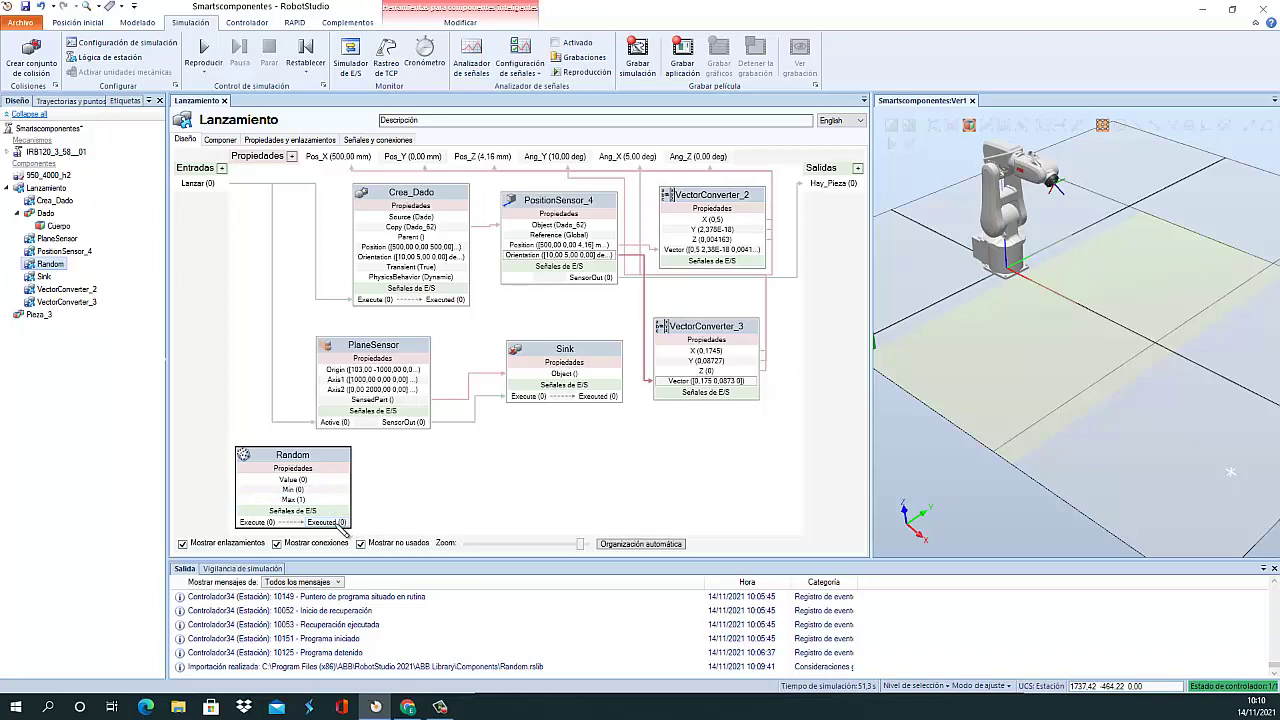
double_click(305, 456)
click(115, 140)
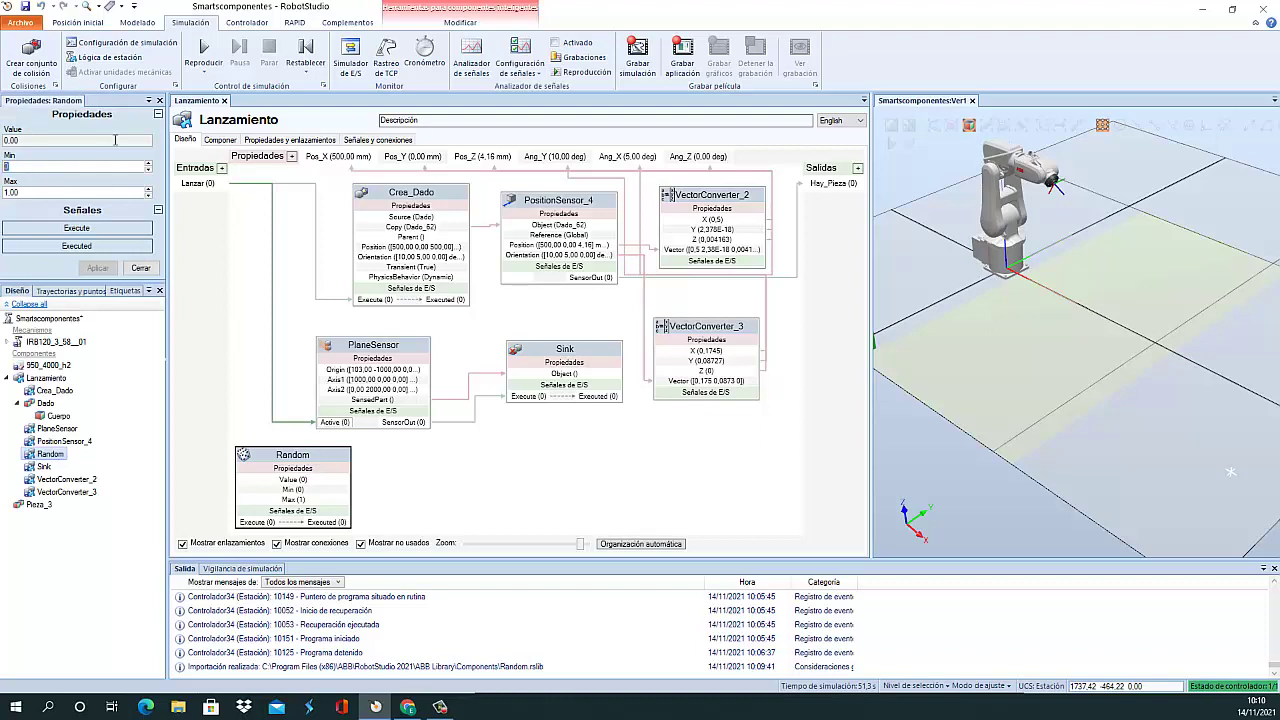
text(480)
drag(22, 192, 4, 191)
text(520)
click(100, 267)
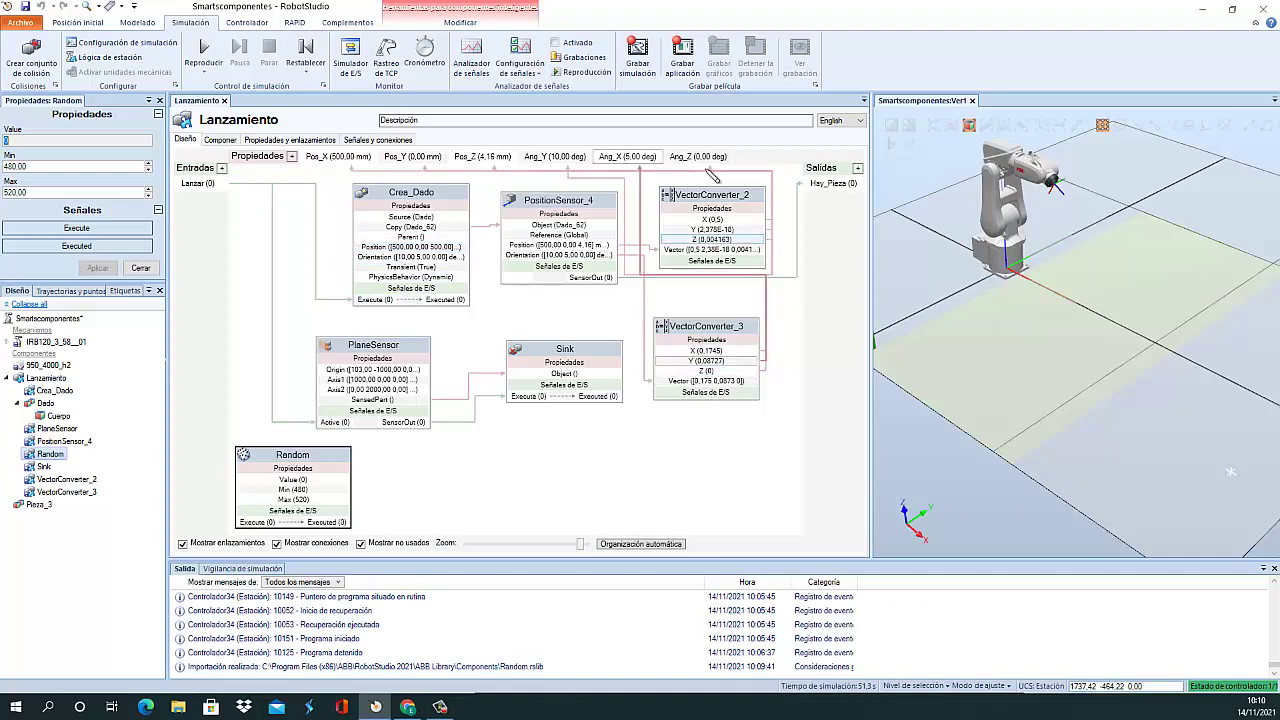
Add another VectorConverter component to Lanzamiento and place its block beside Random, beneath Sink
click(220, 140)
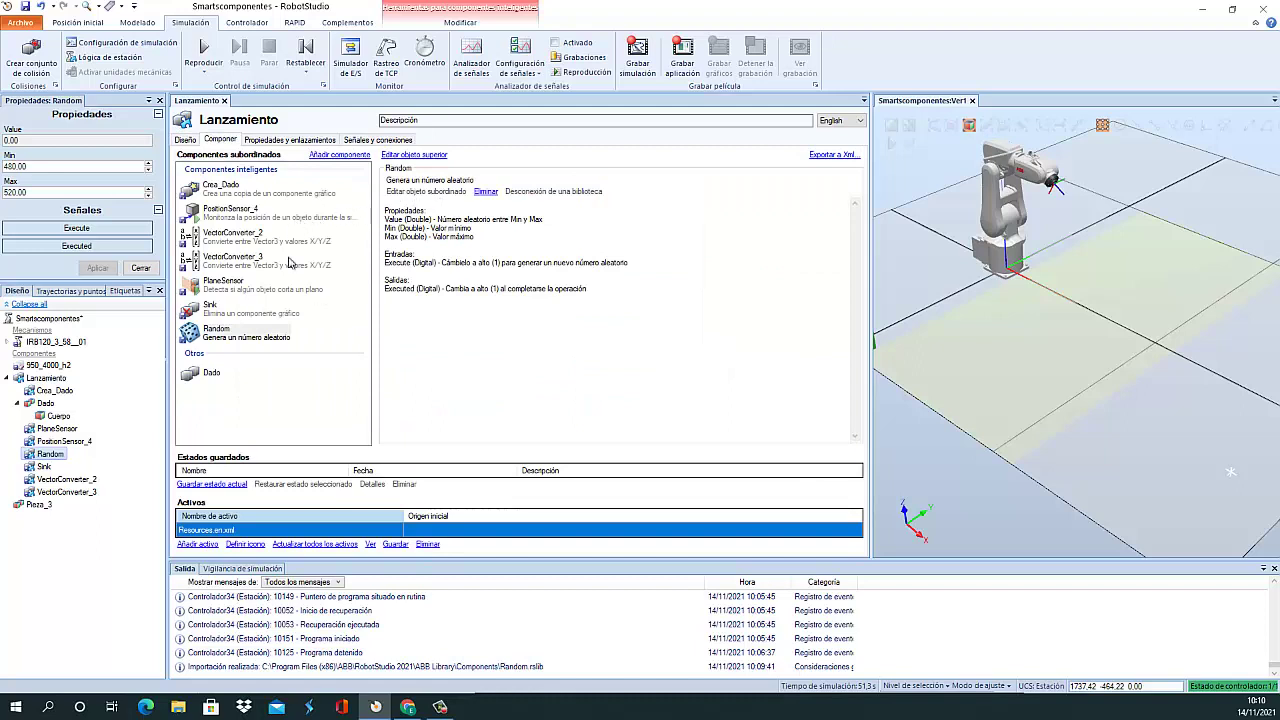
click(256, 237)
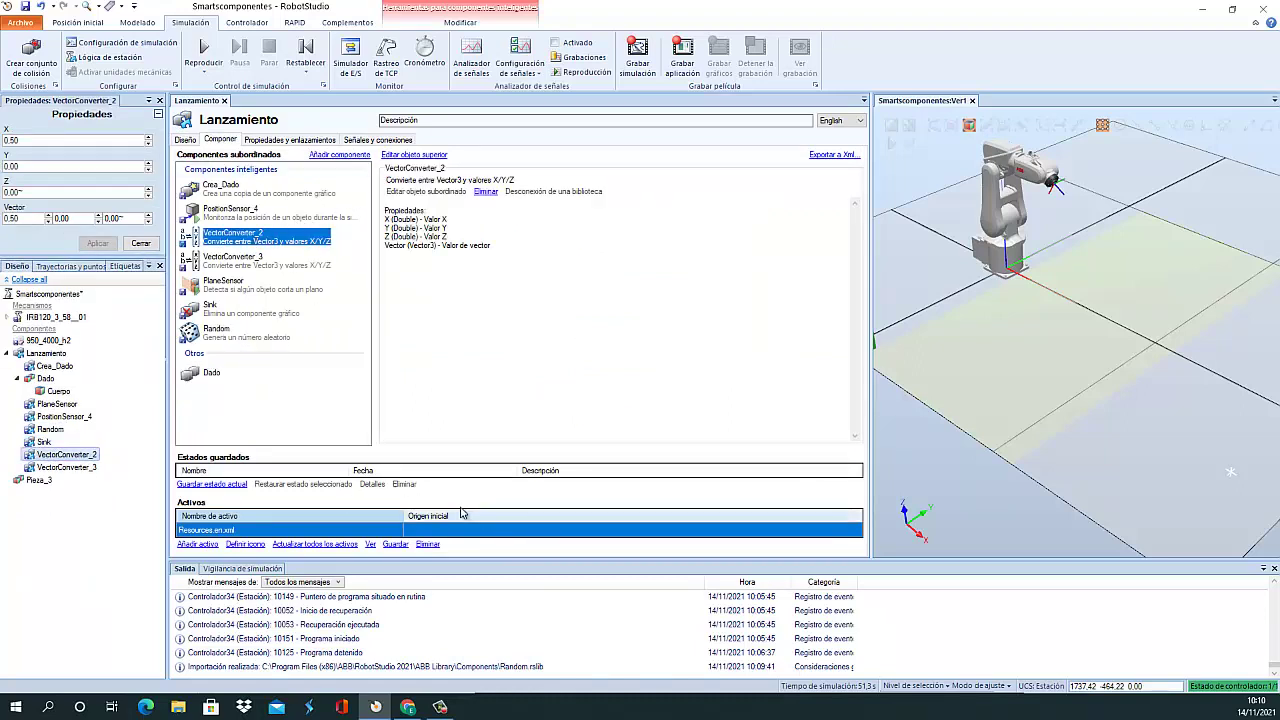
click(340, 155)
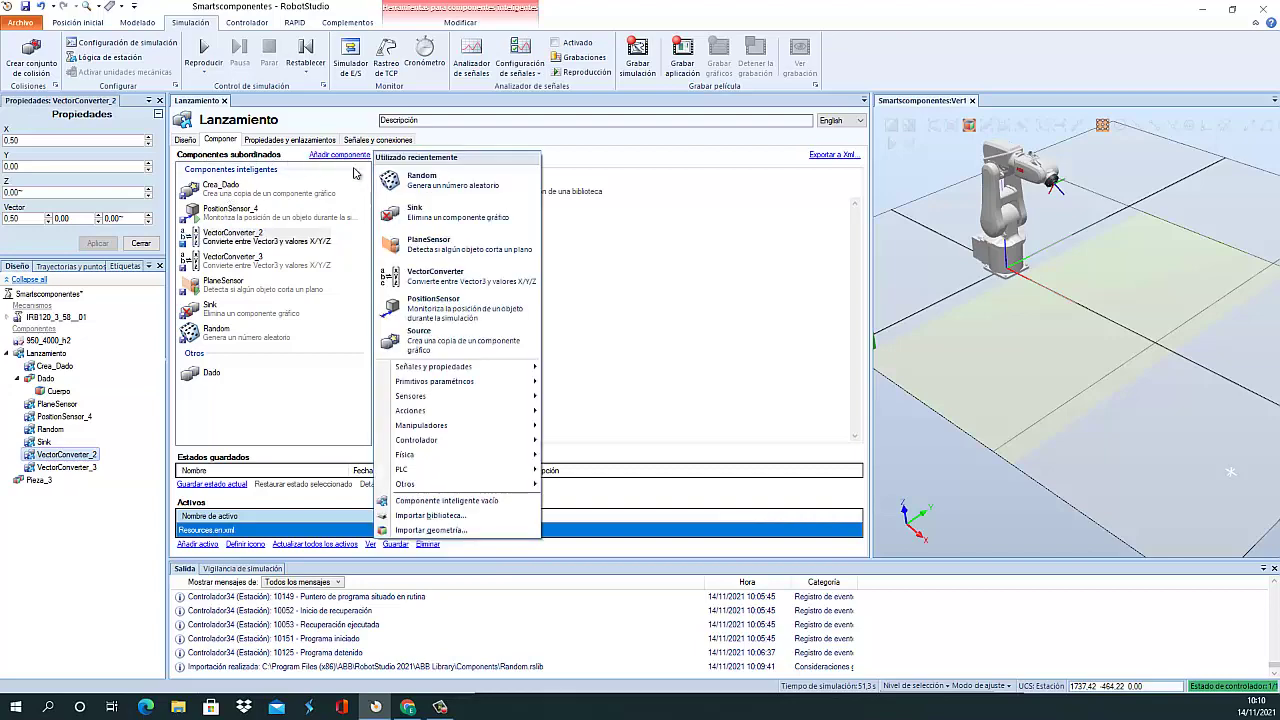
click(455, 276)
click(185, 140)
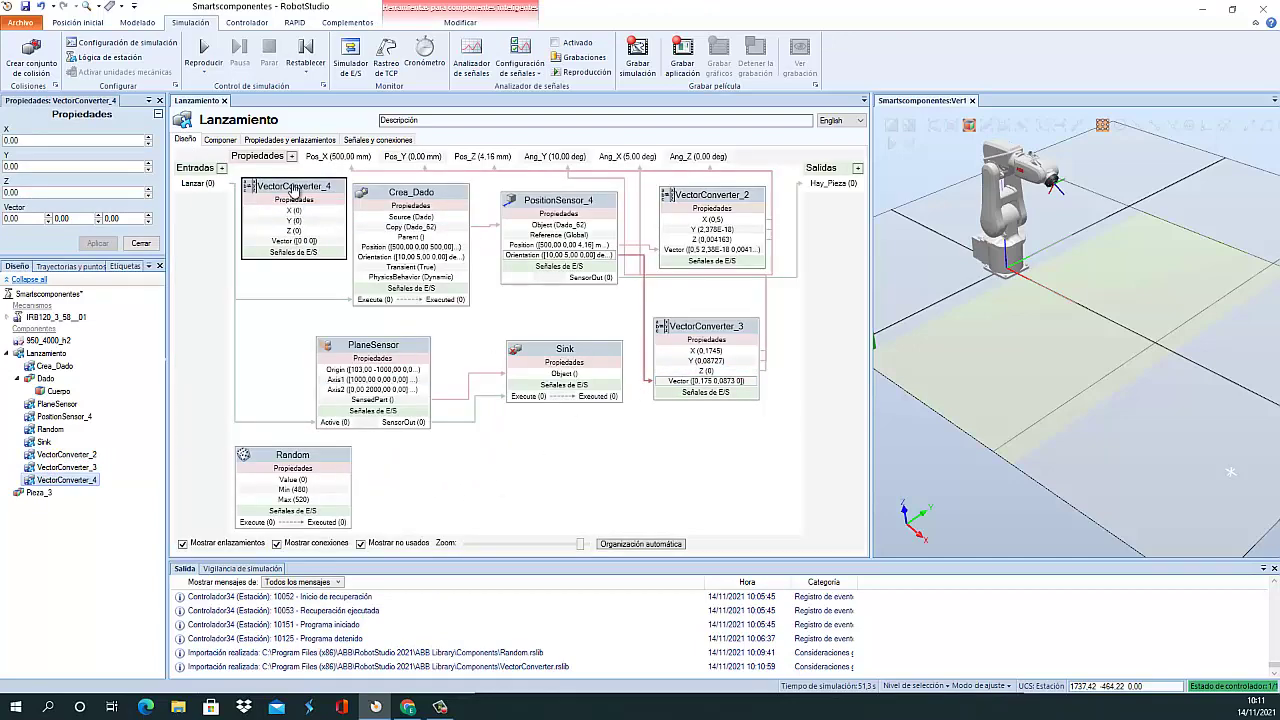
drag(293, 190, 519, 454)
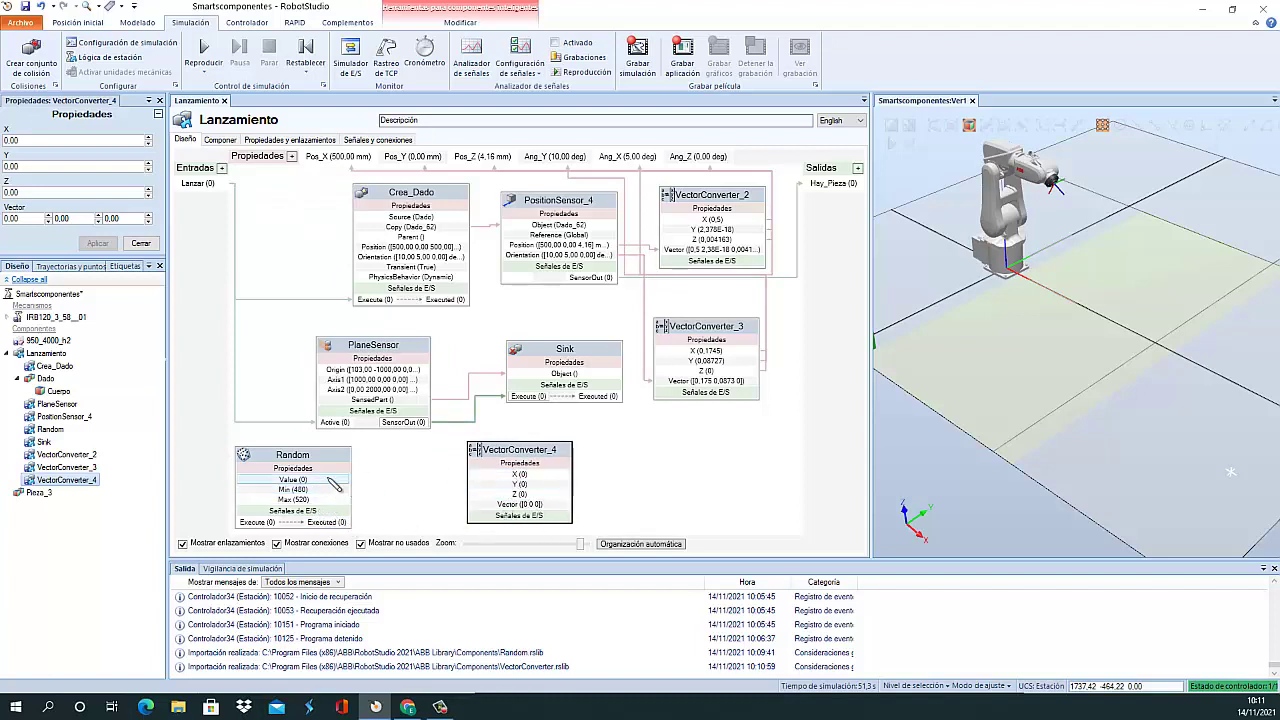
Connect Random's Value to VectorConverter_4's X and Z and its Vector to Crea_Dado's Position, and save the station
drag(333, 483, 517, 475)
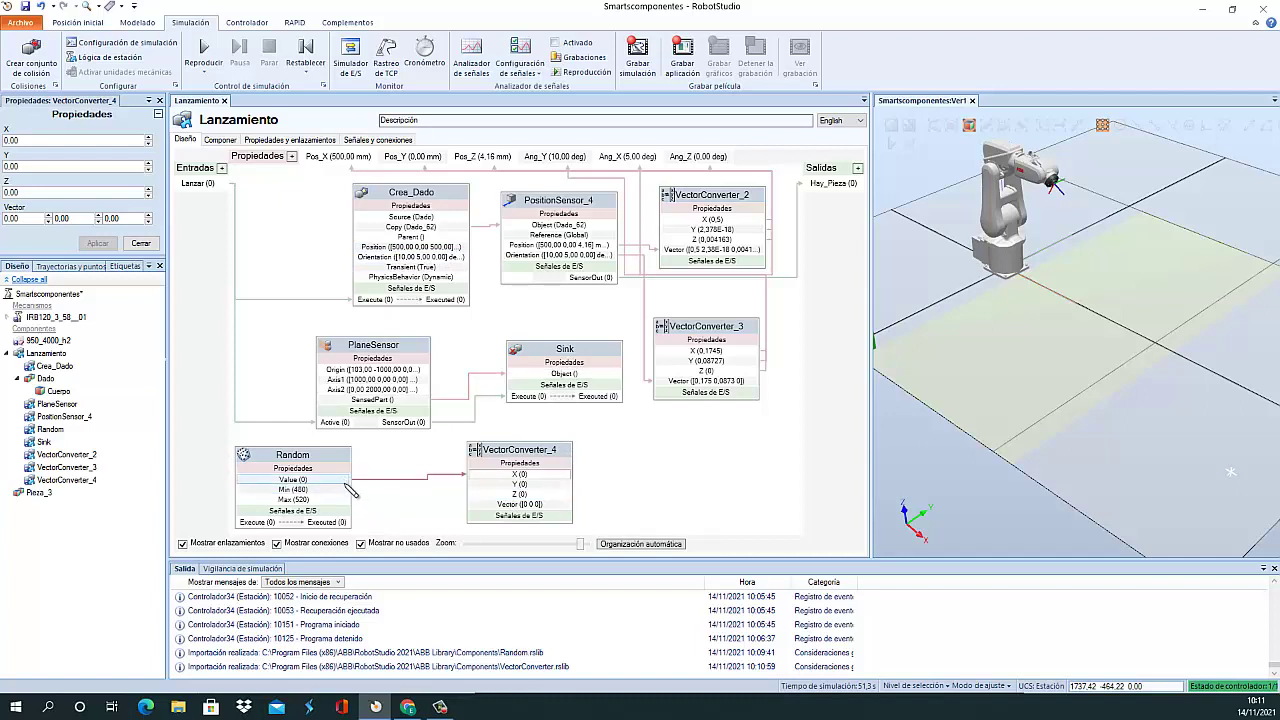
drag(352, 485, 518, 507)
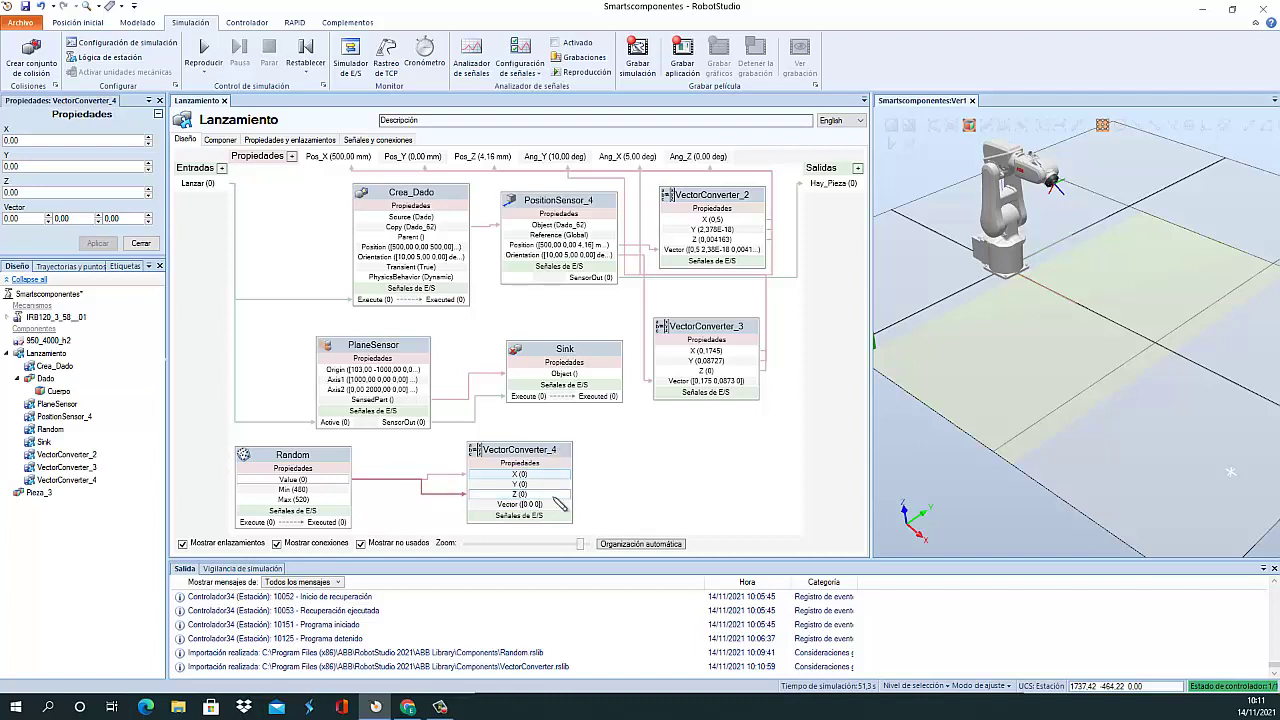
drag(570, 504, 372, 254)
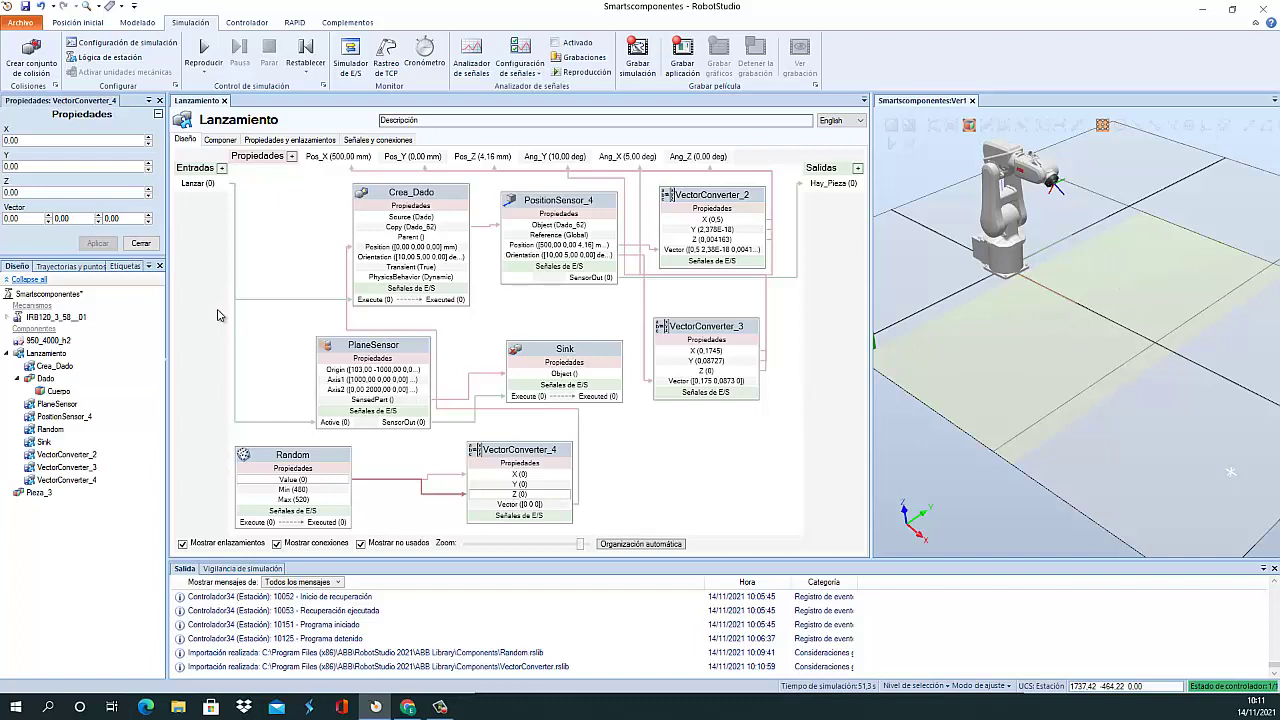
click(140, 244)
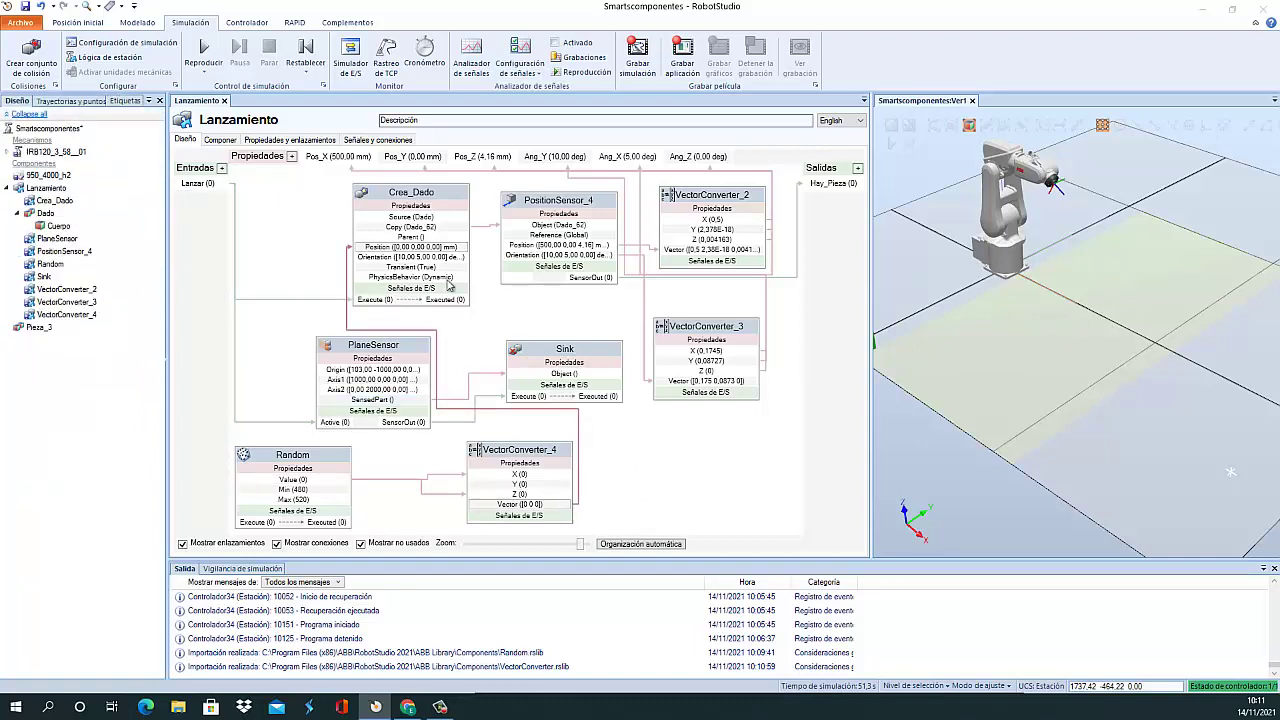
click(25, 6)
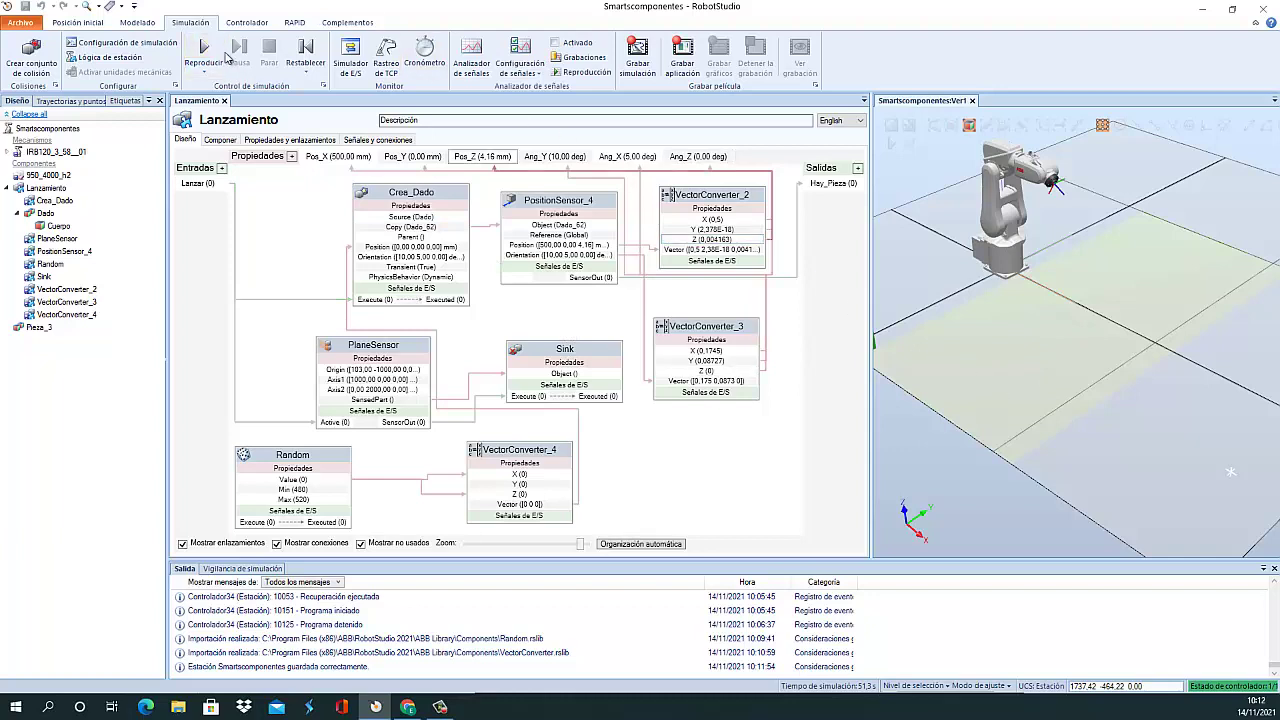
Test Lanzamiento by running the simulation with its properties open, toggling the Lanzar signal several times and stopping the run
double_click(48, 189)
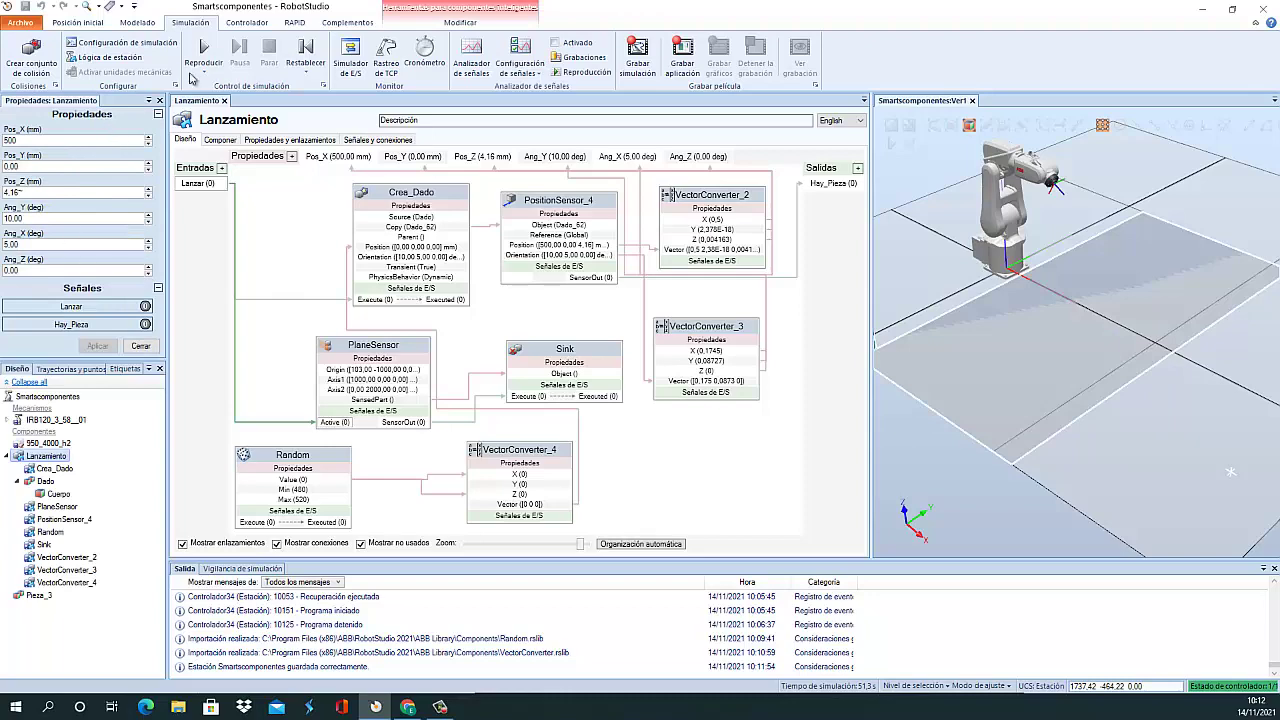
click(190, 74)
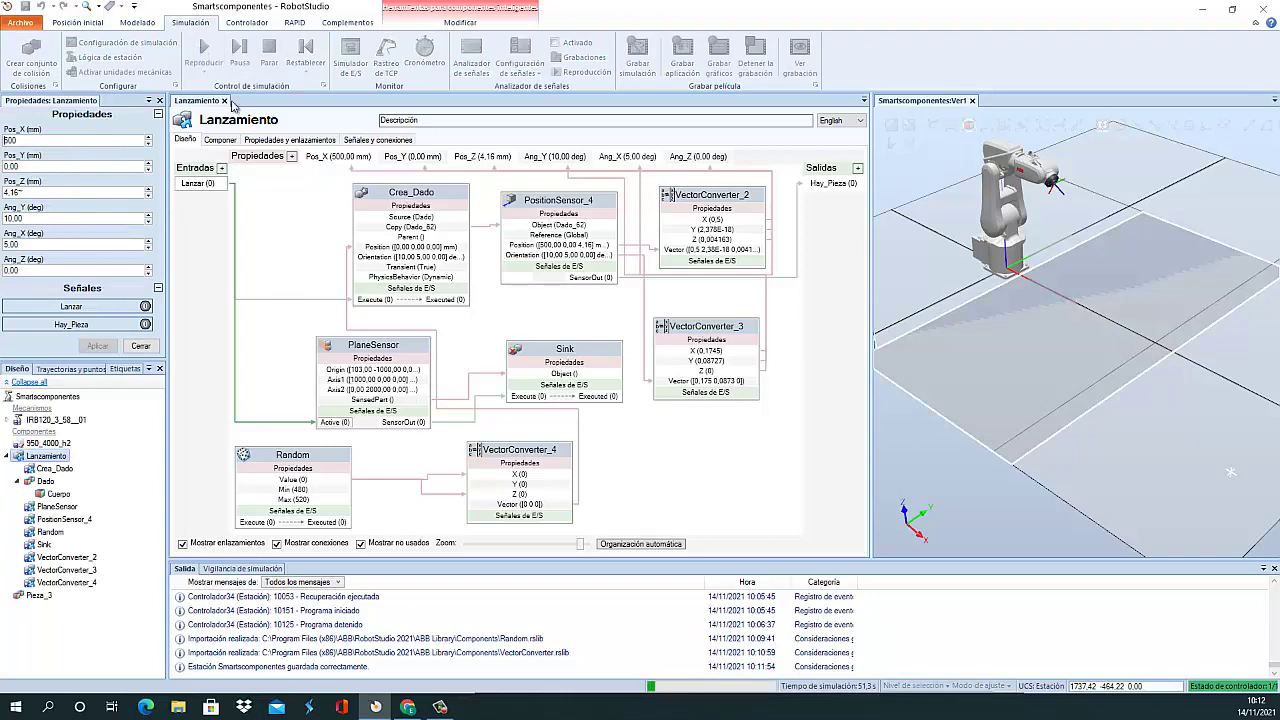
click(145, 307)
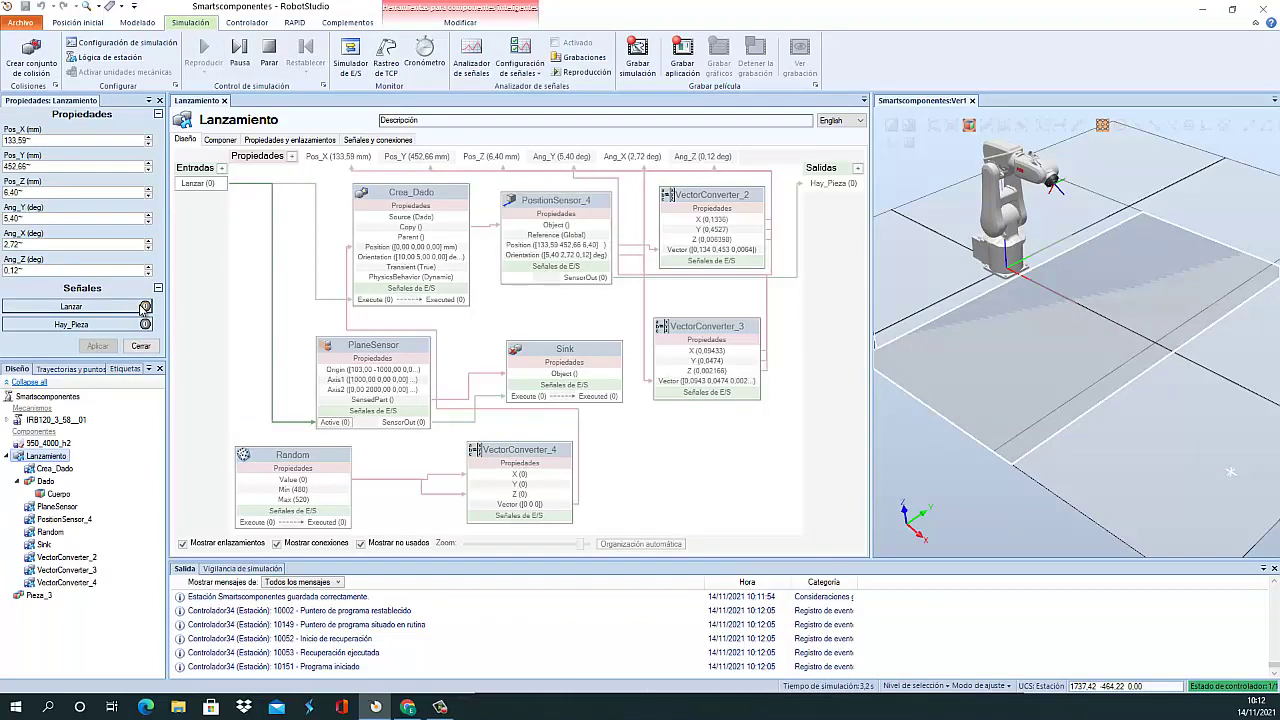
click(145, 307)
click(145, 307)
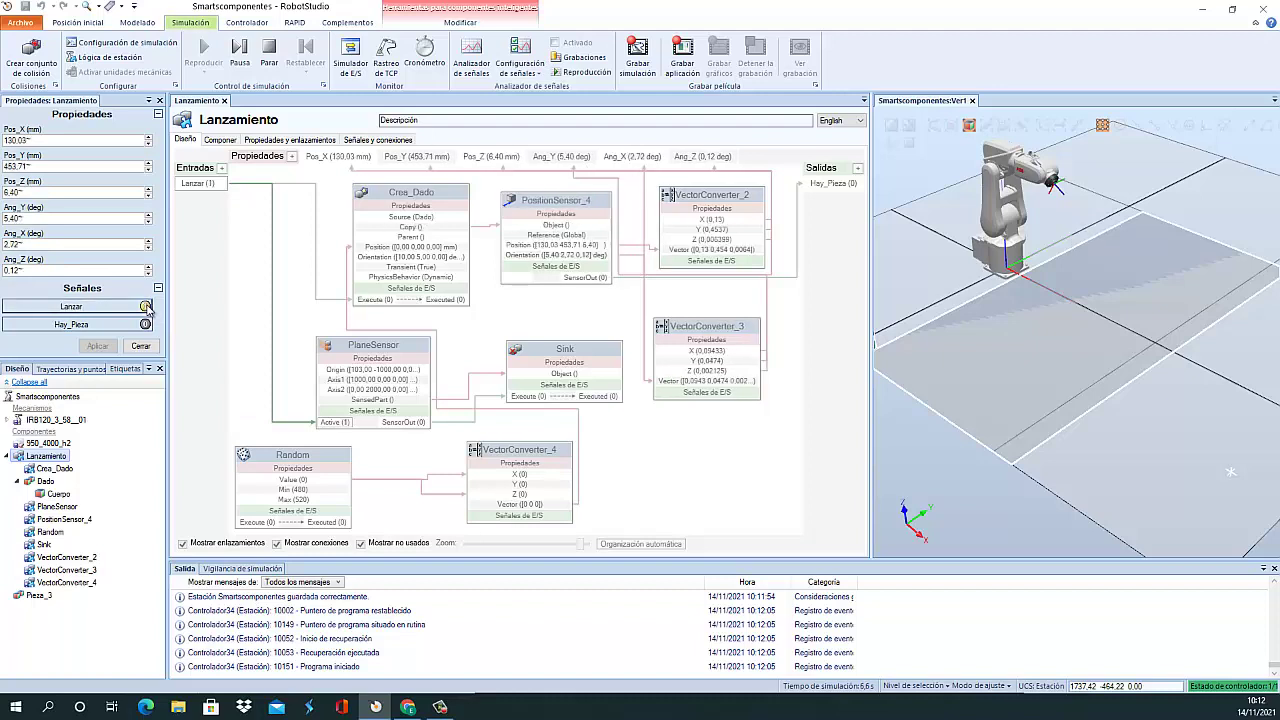
click(145, 307)
click(145, 307)
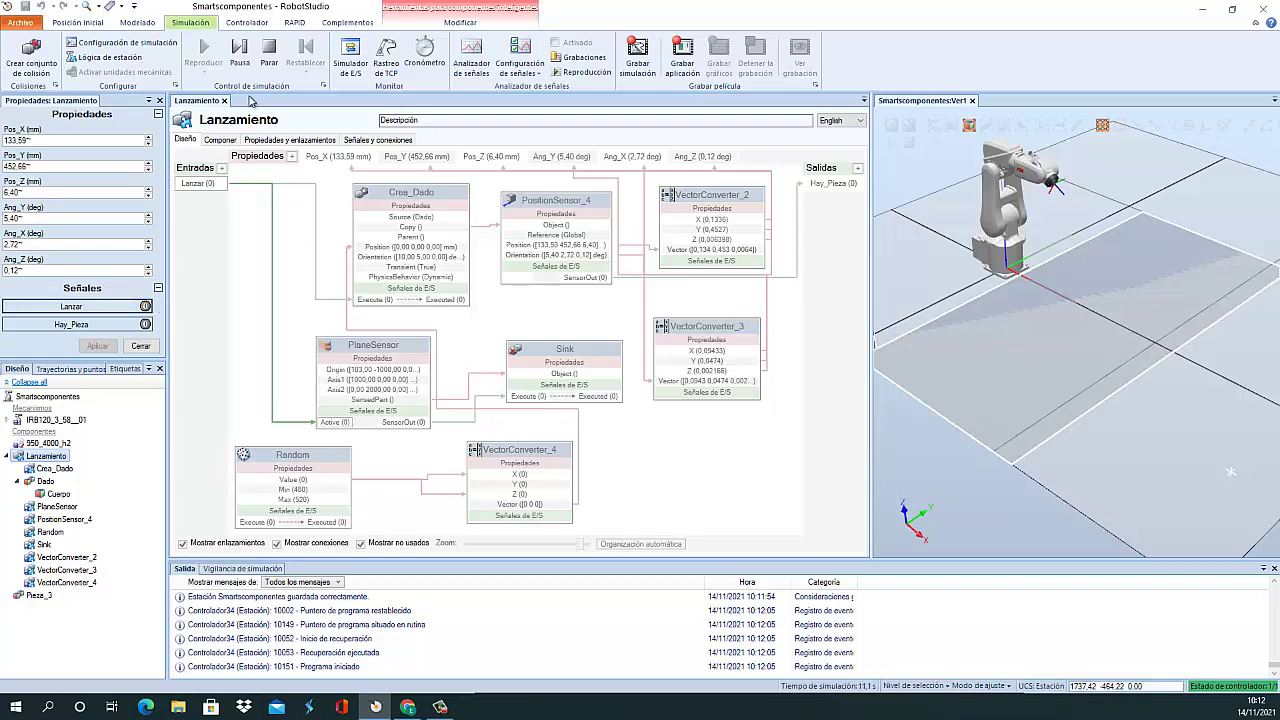
click(269, 52)
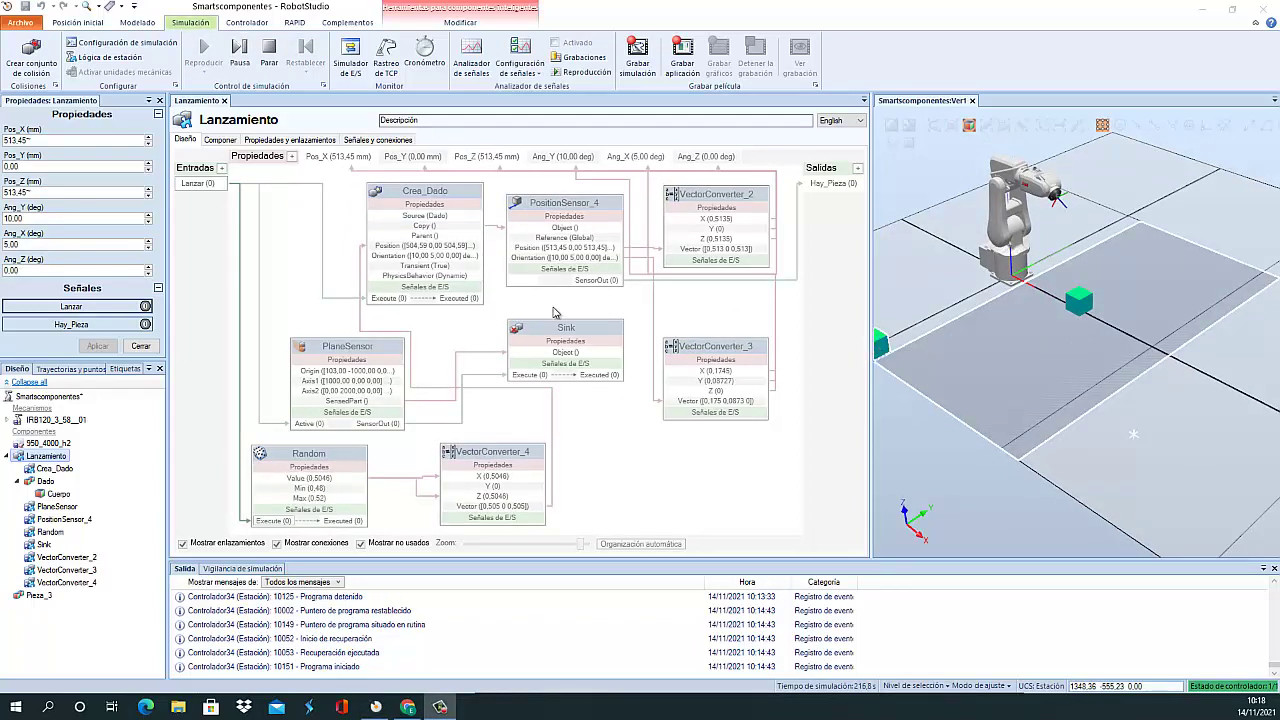
Toggle Lanzar repeatedly in the running simulation to examine the launch positions and reported pose of the Dado copies
click(146, 307)
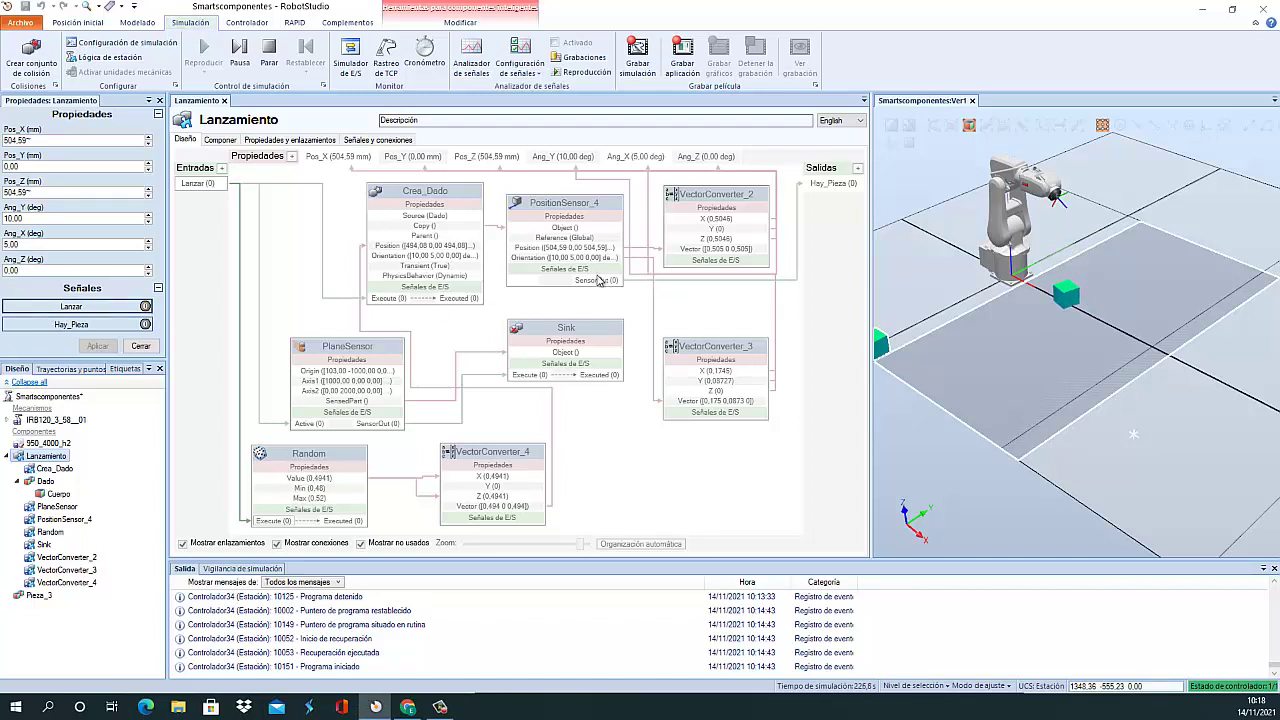
click(146, 307)
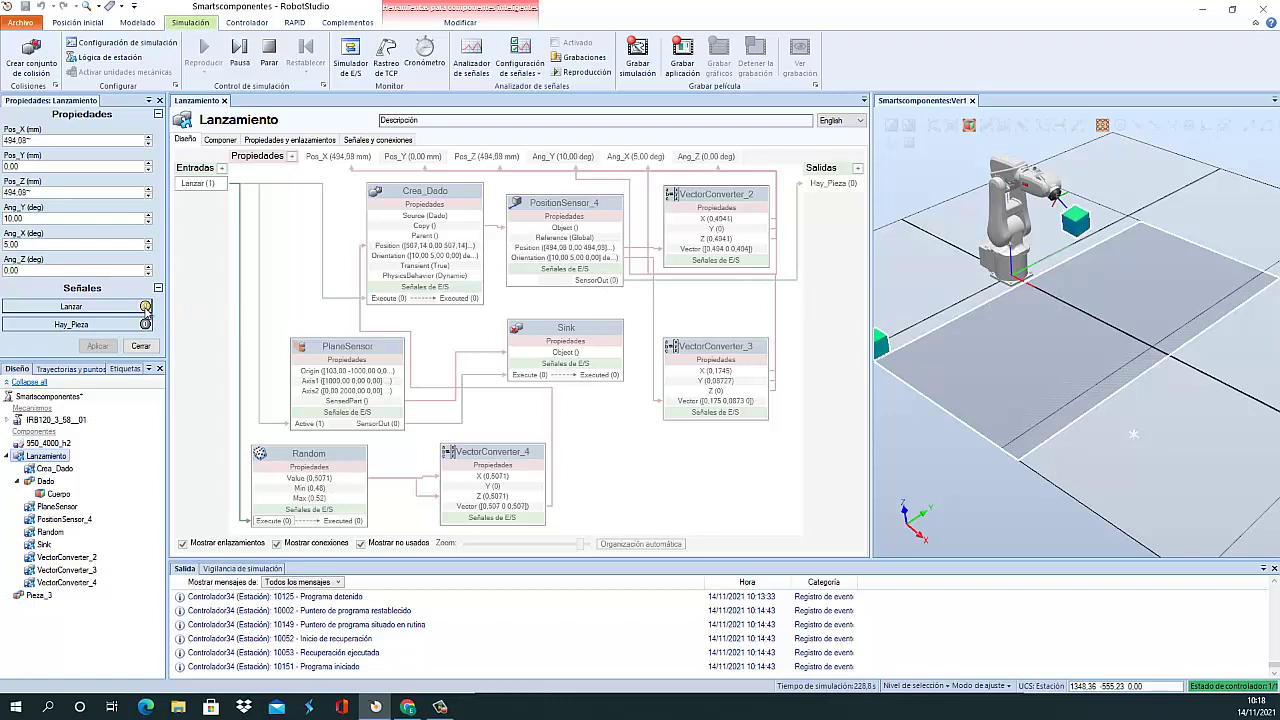
click(146, 307)
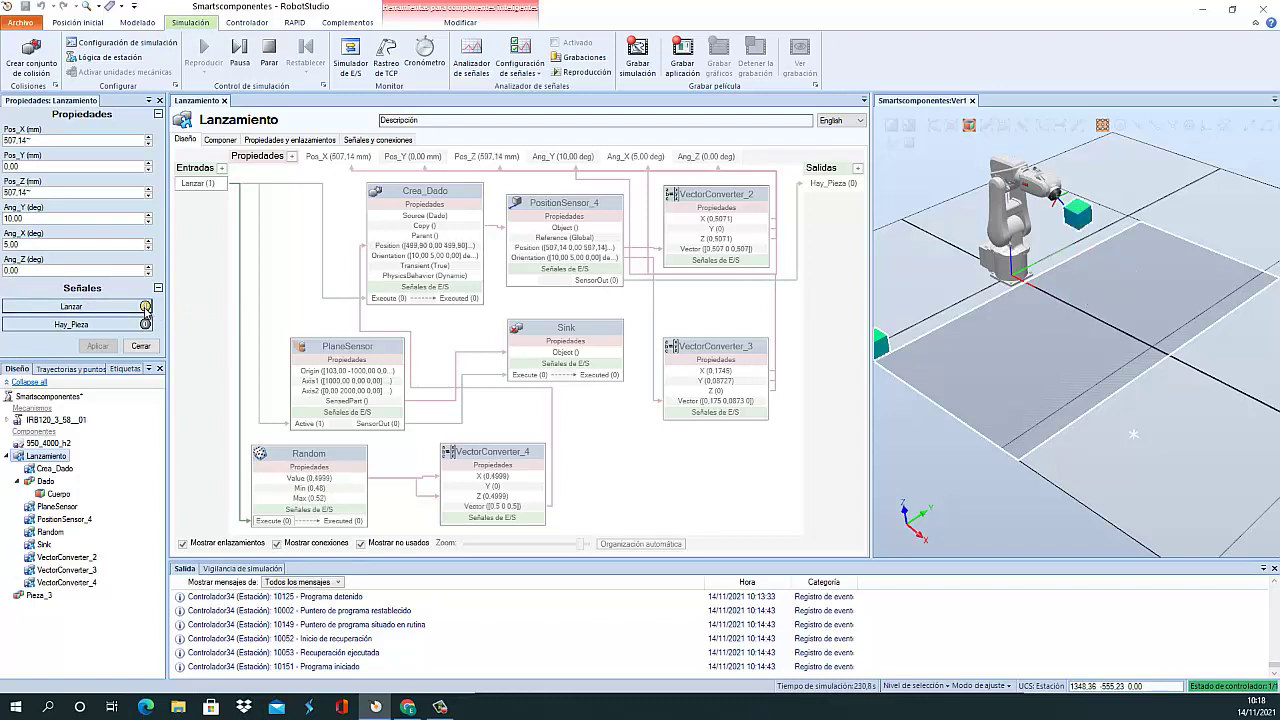
click(146, 307)
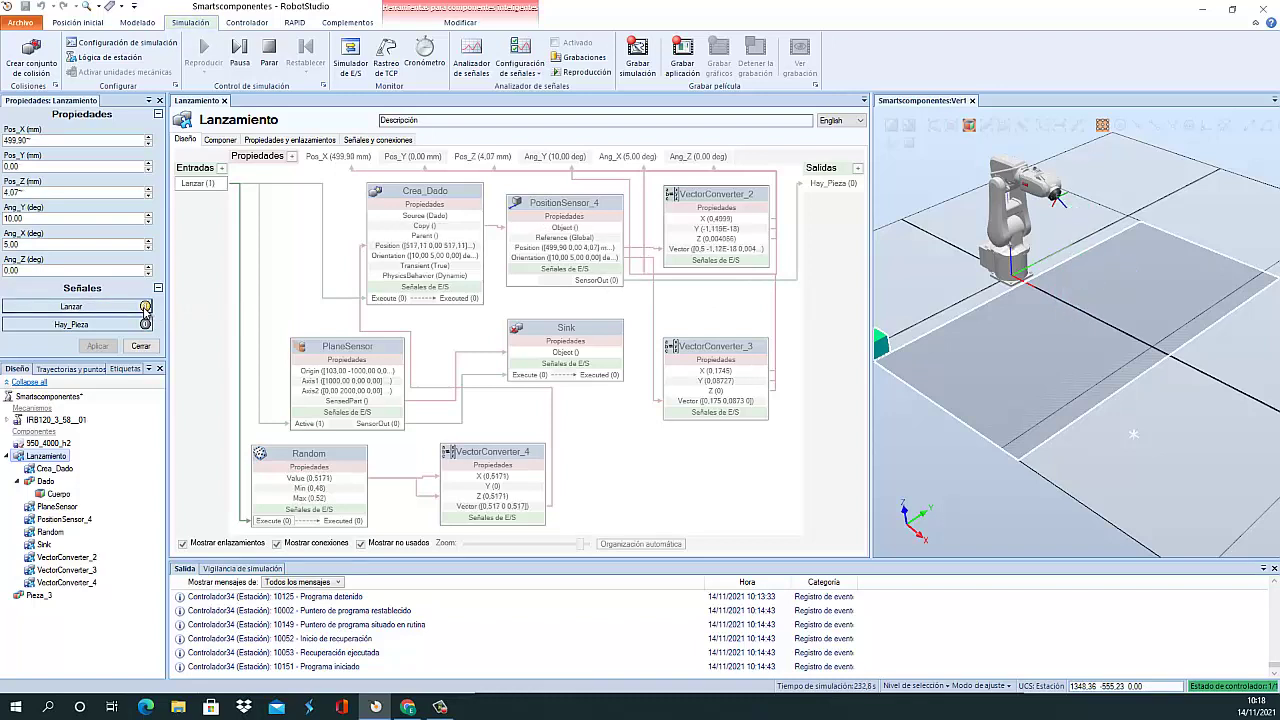
click(146, 307)
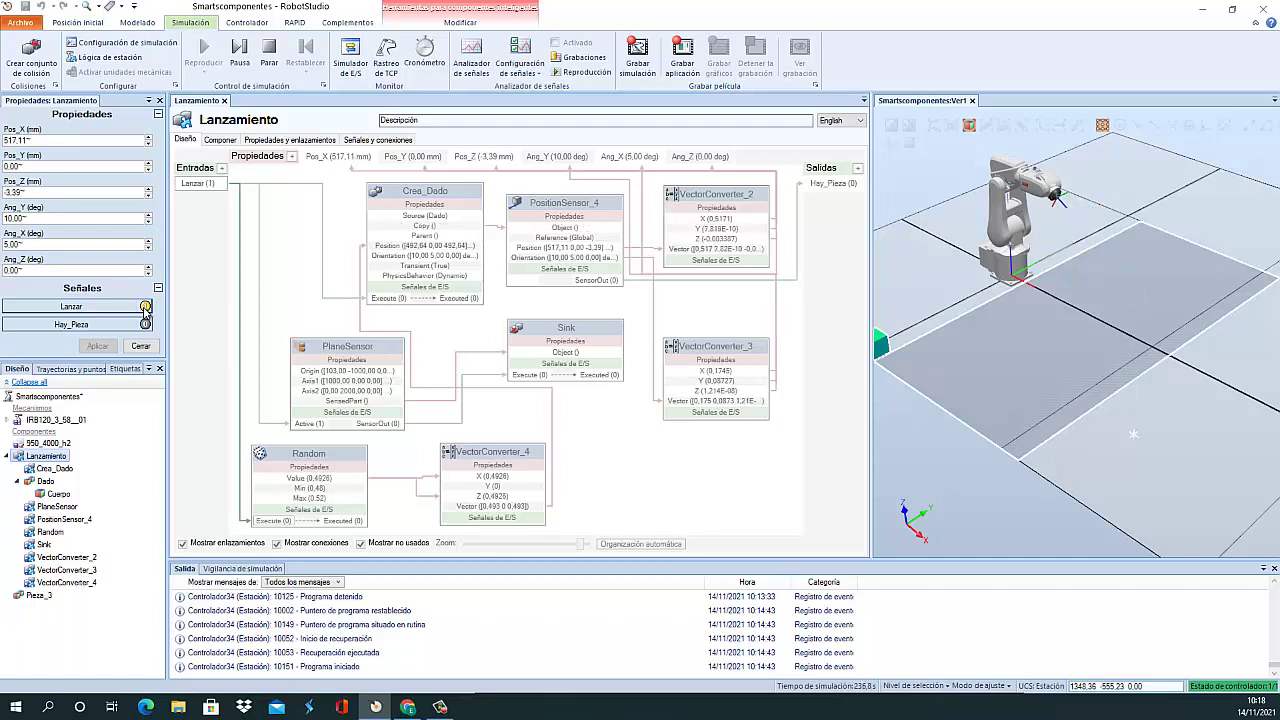
click(146, 308)
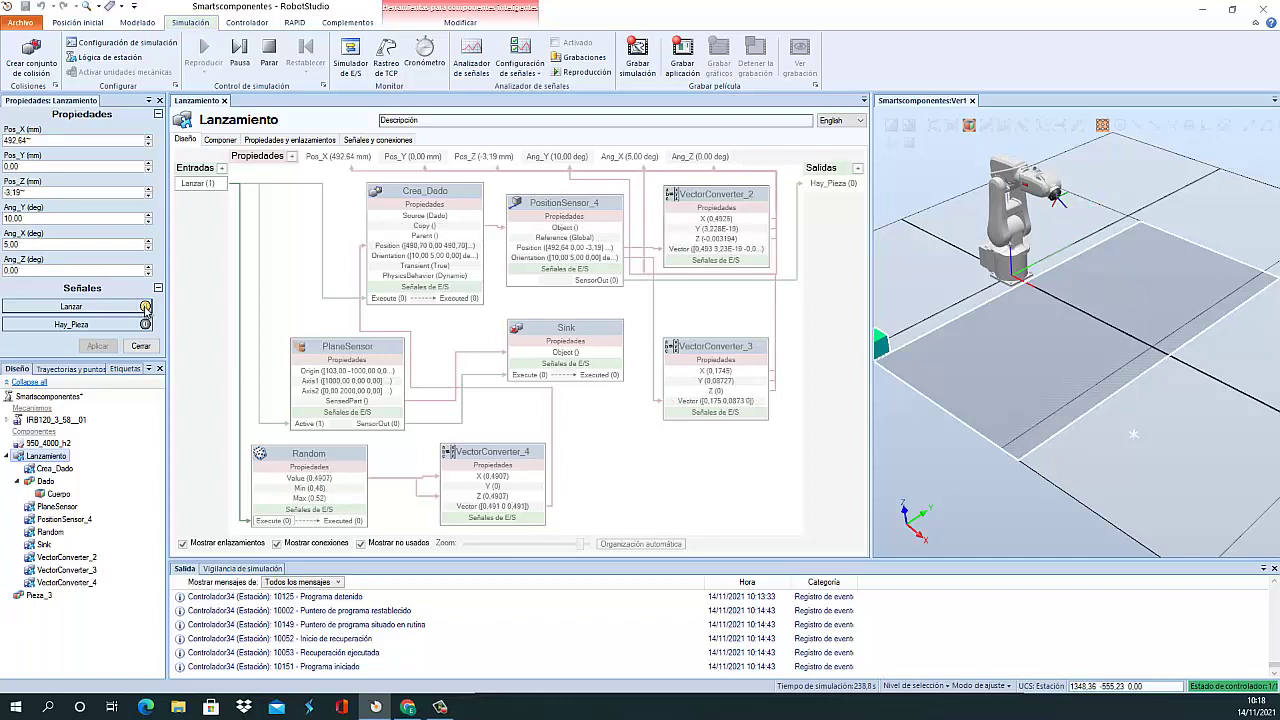
click(146, 307)
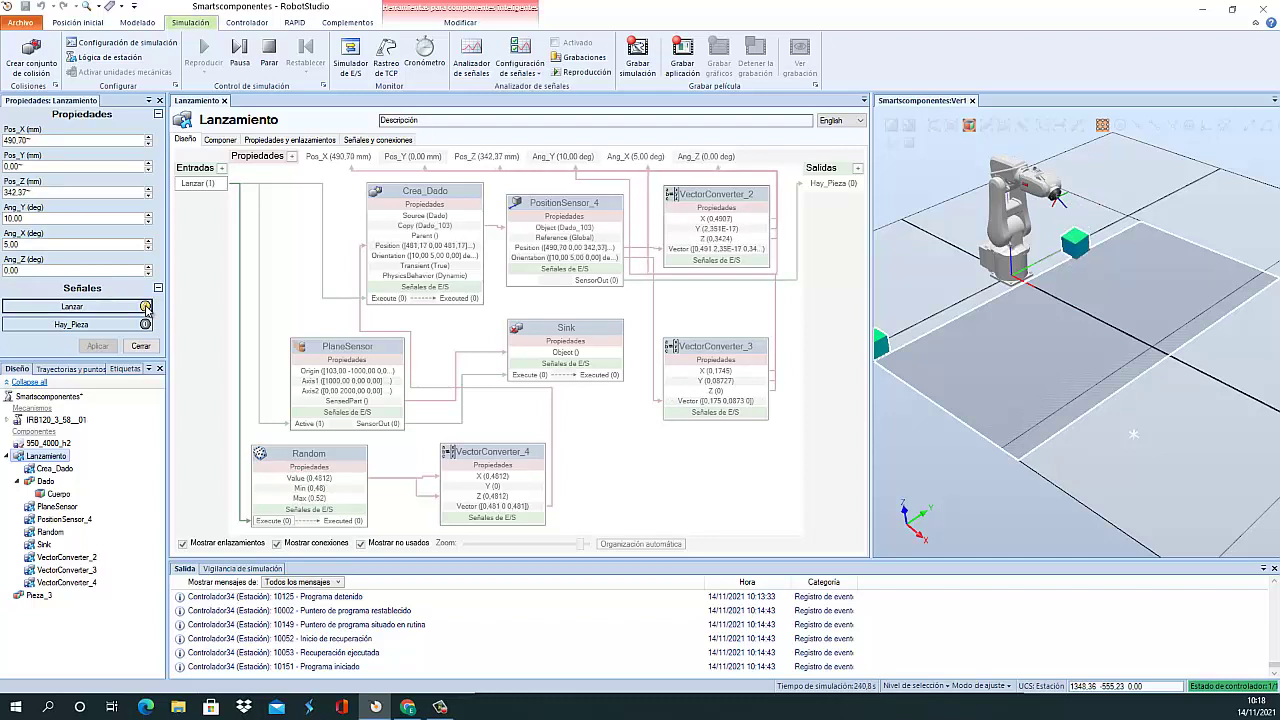
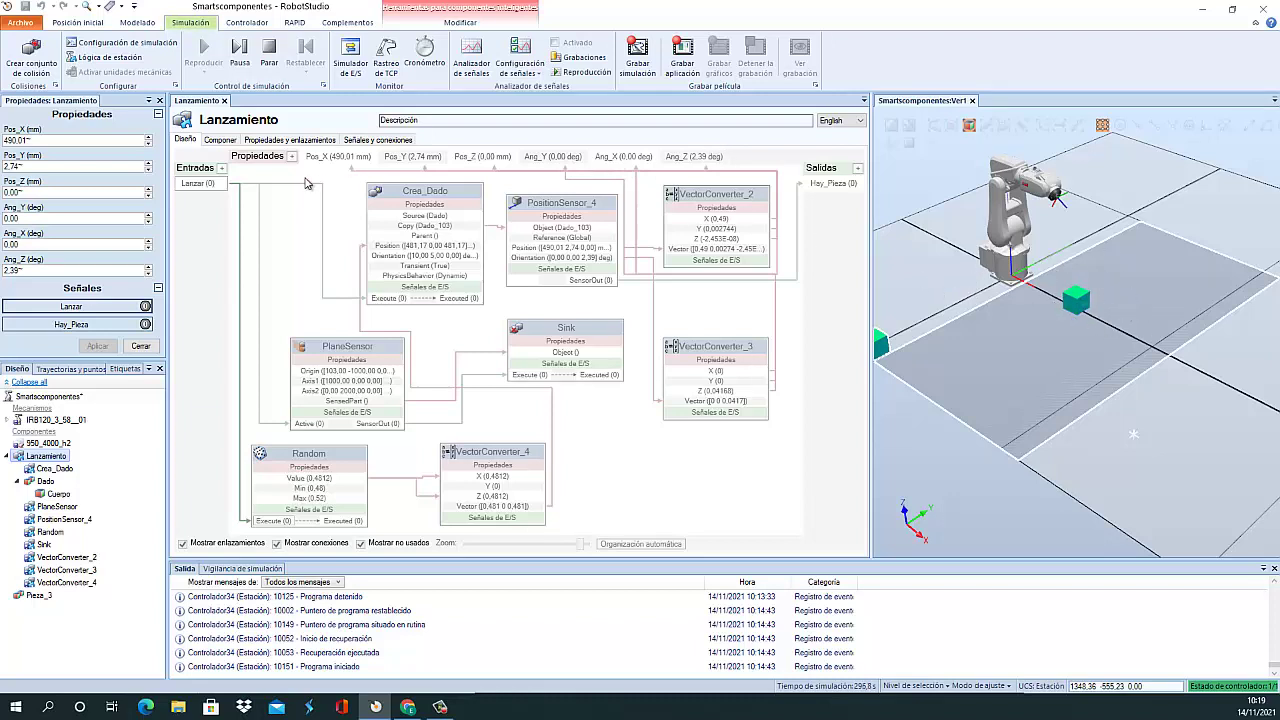
click(146, 307)
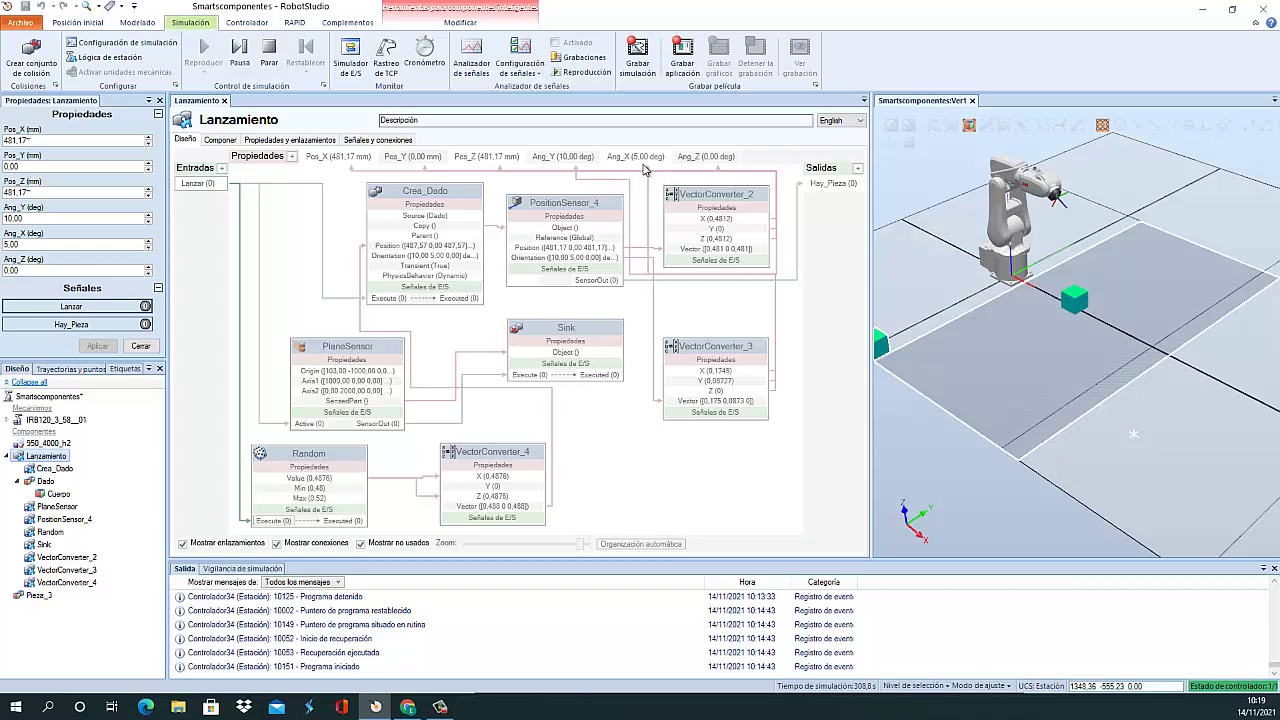
click(146, 307)
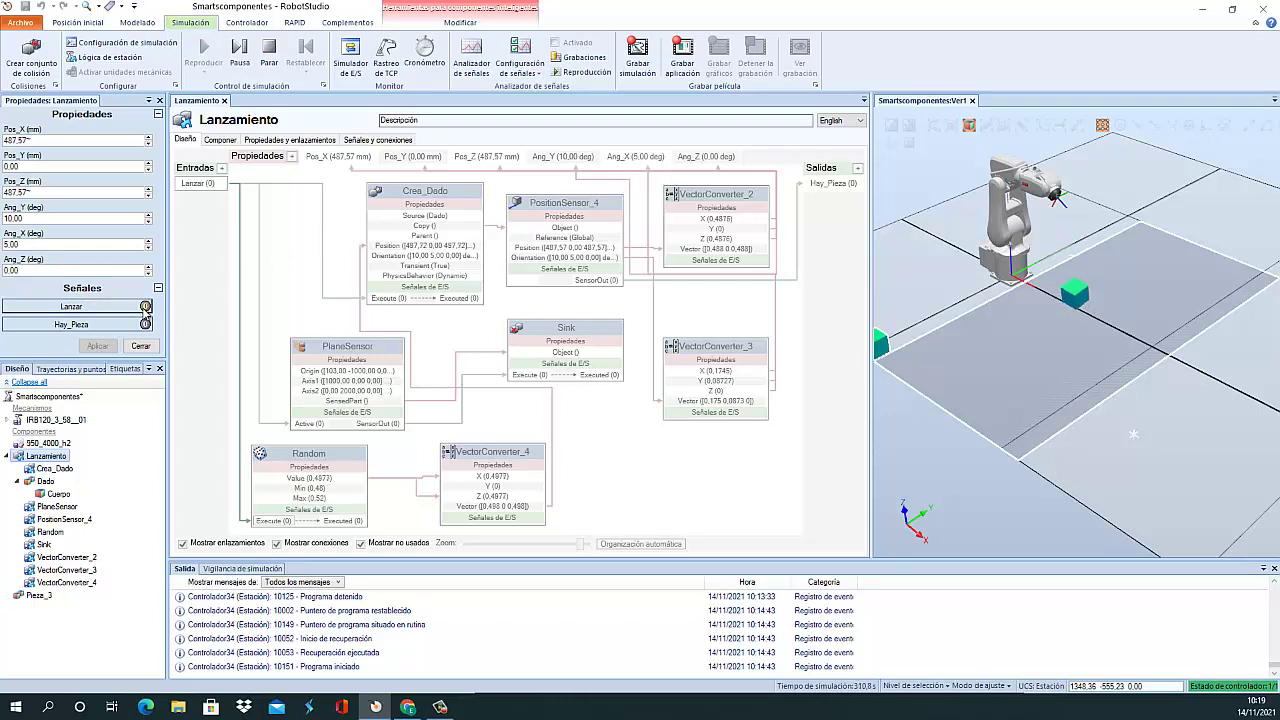
click(146, 307)
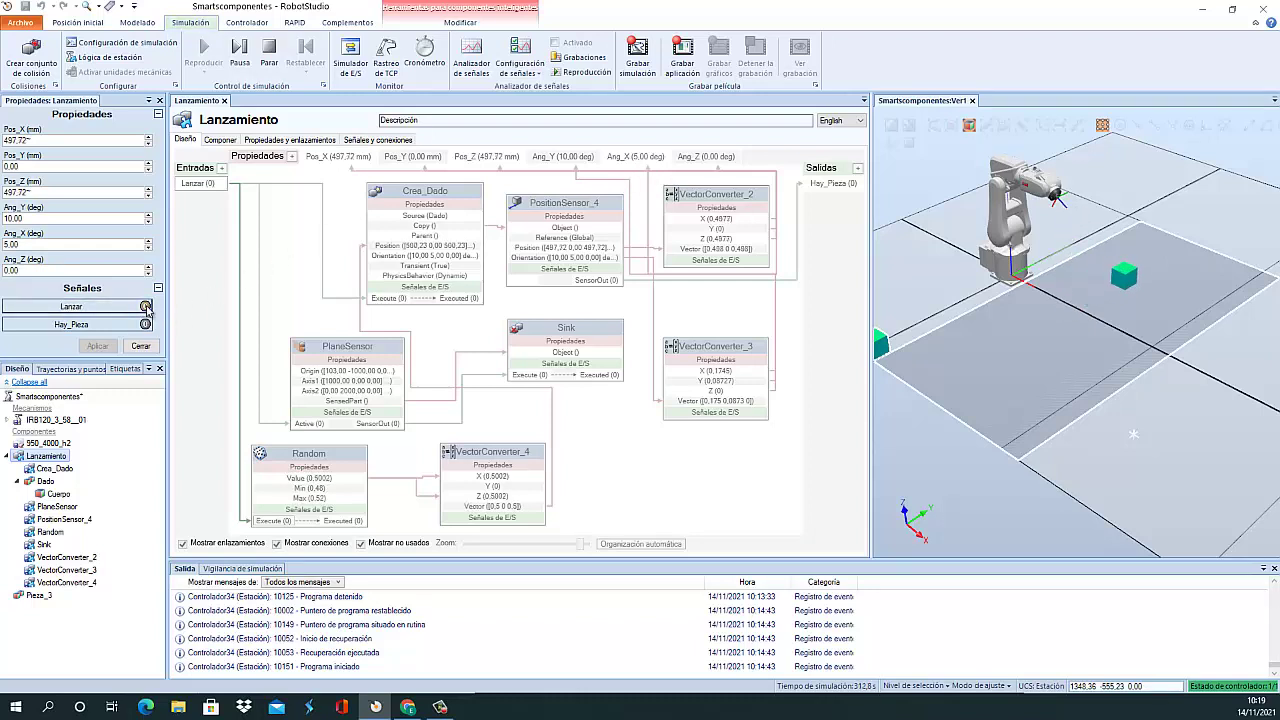
click(146, 307)
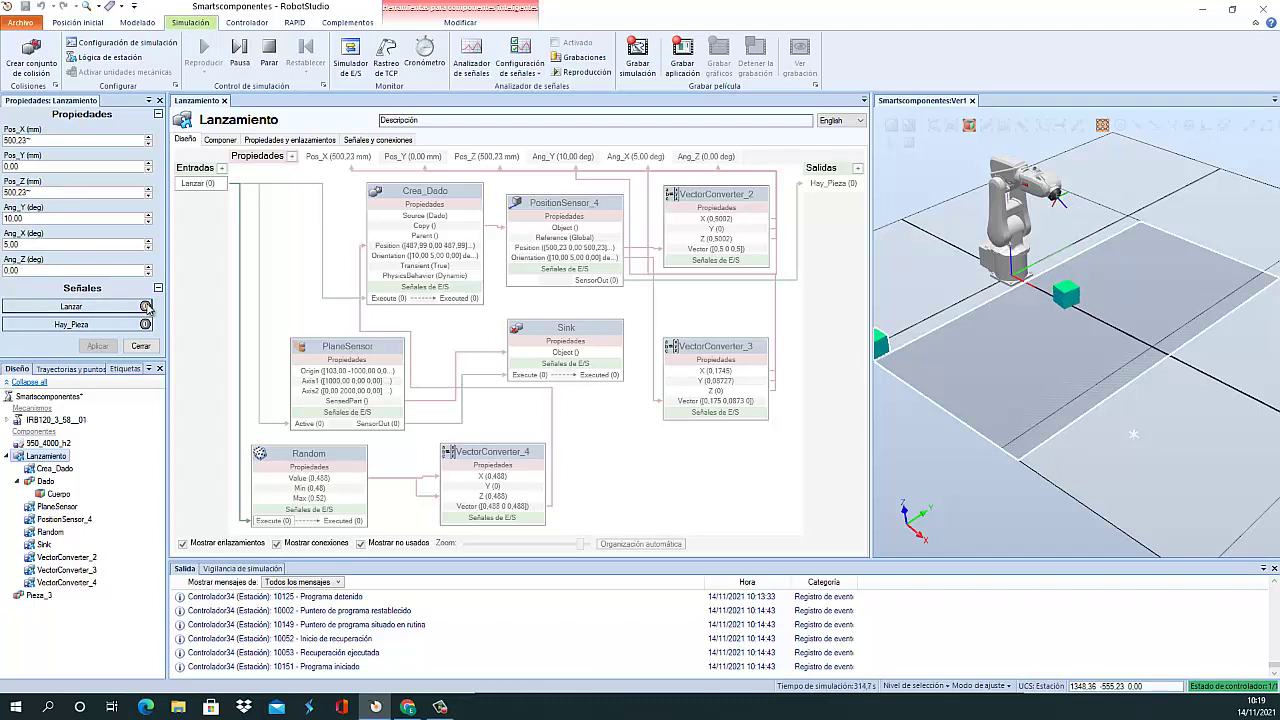
click(146, 307)
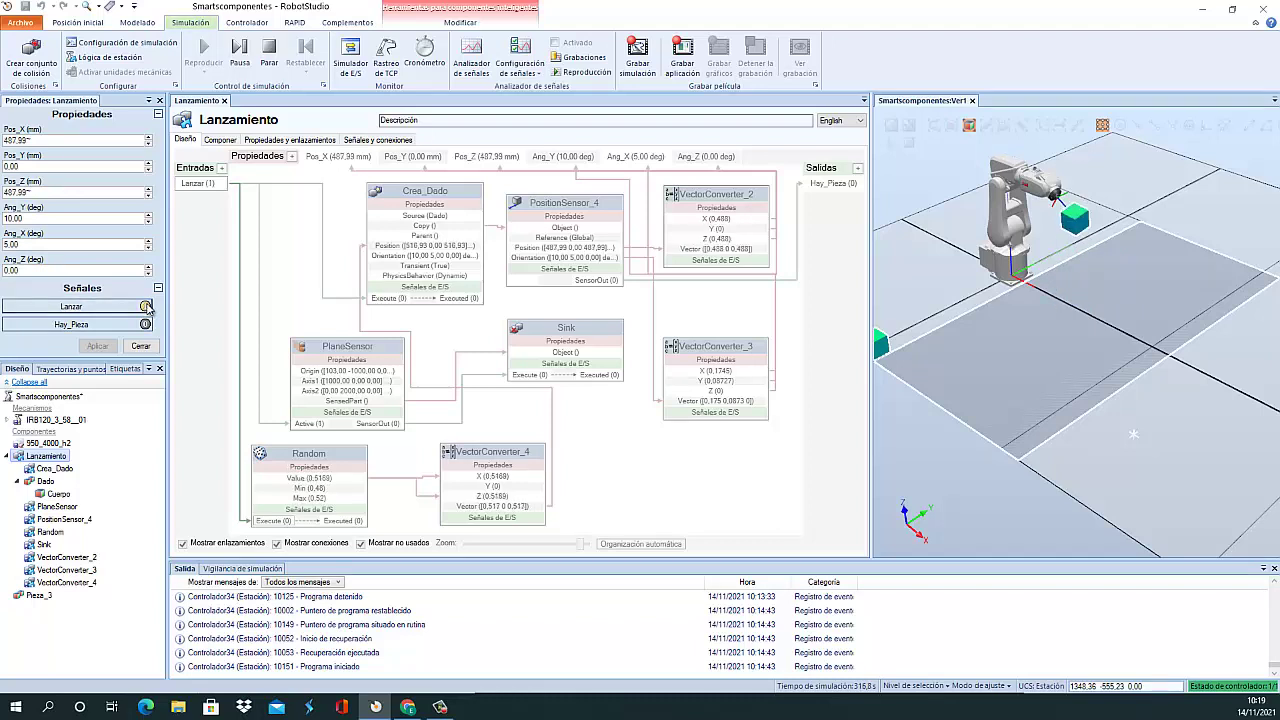
click(146, 307)
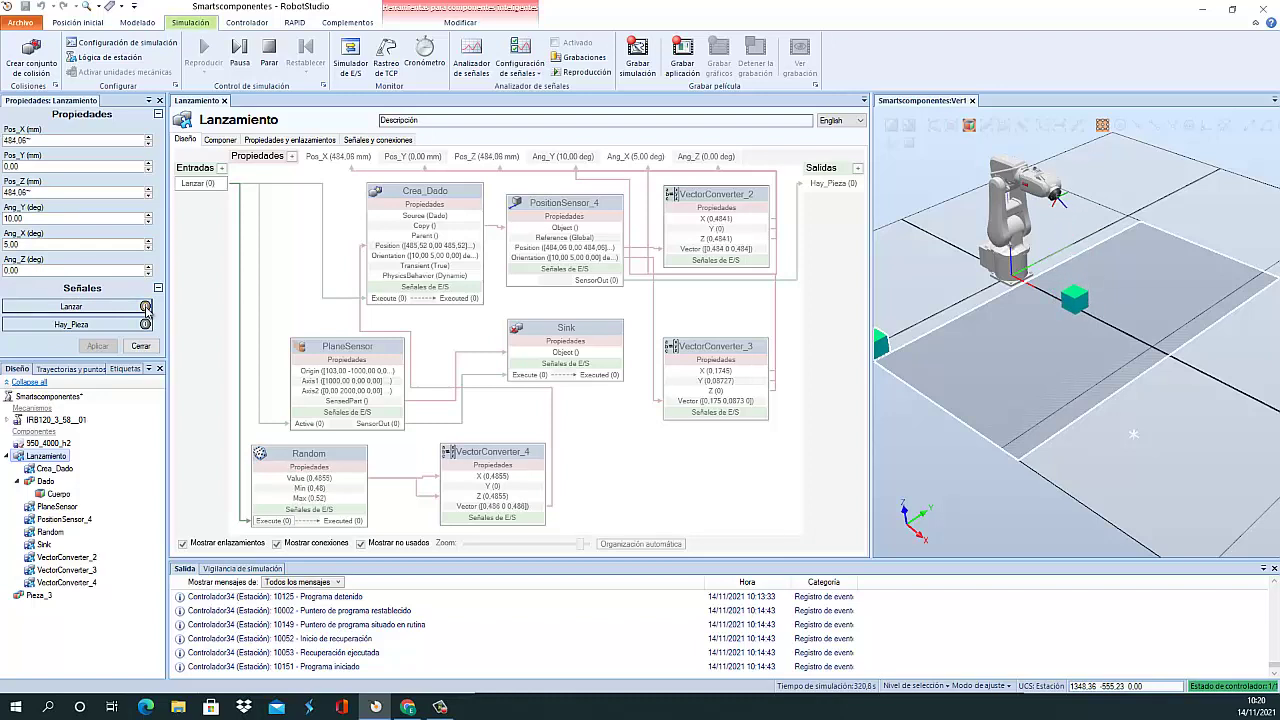
click(146, 307)
click(146, 307)
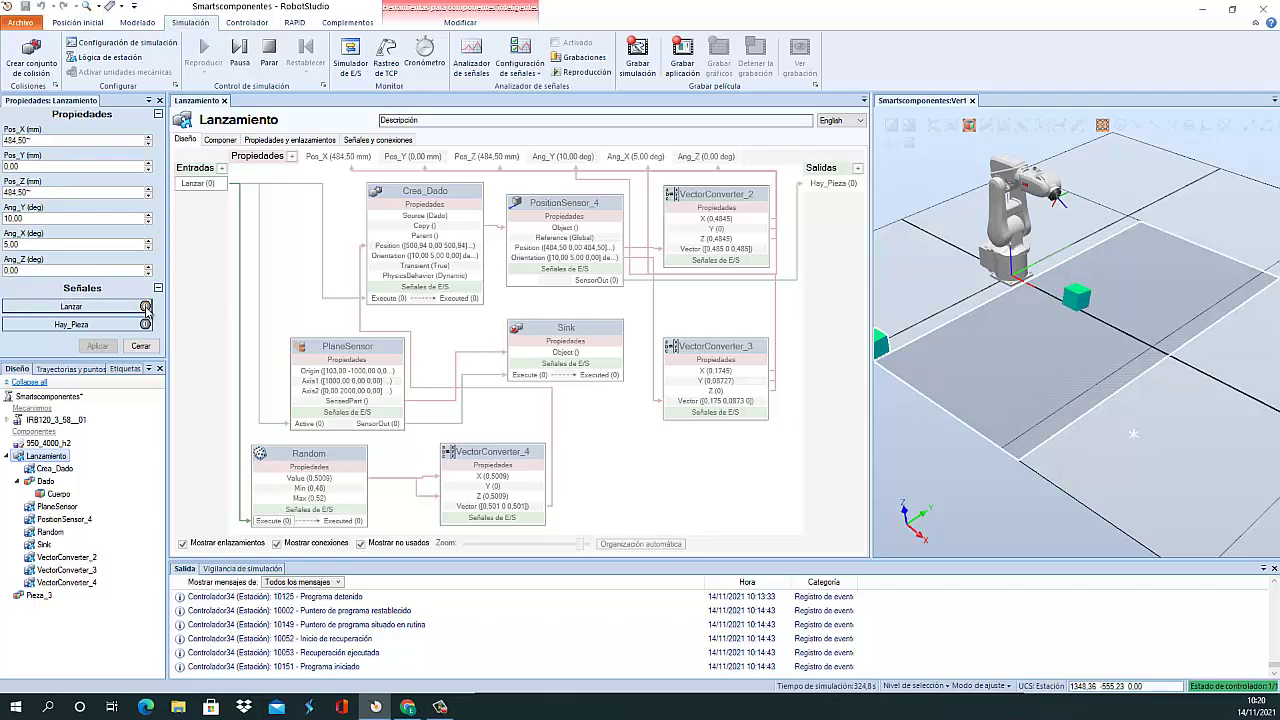
click(146, 307)
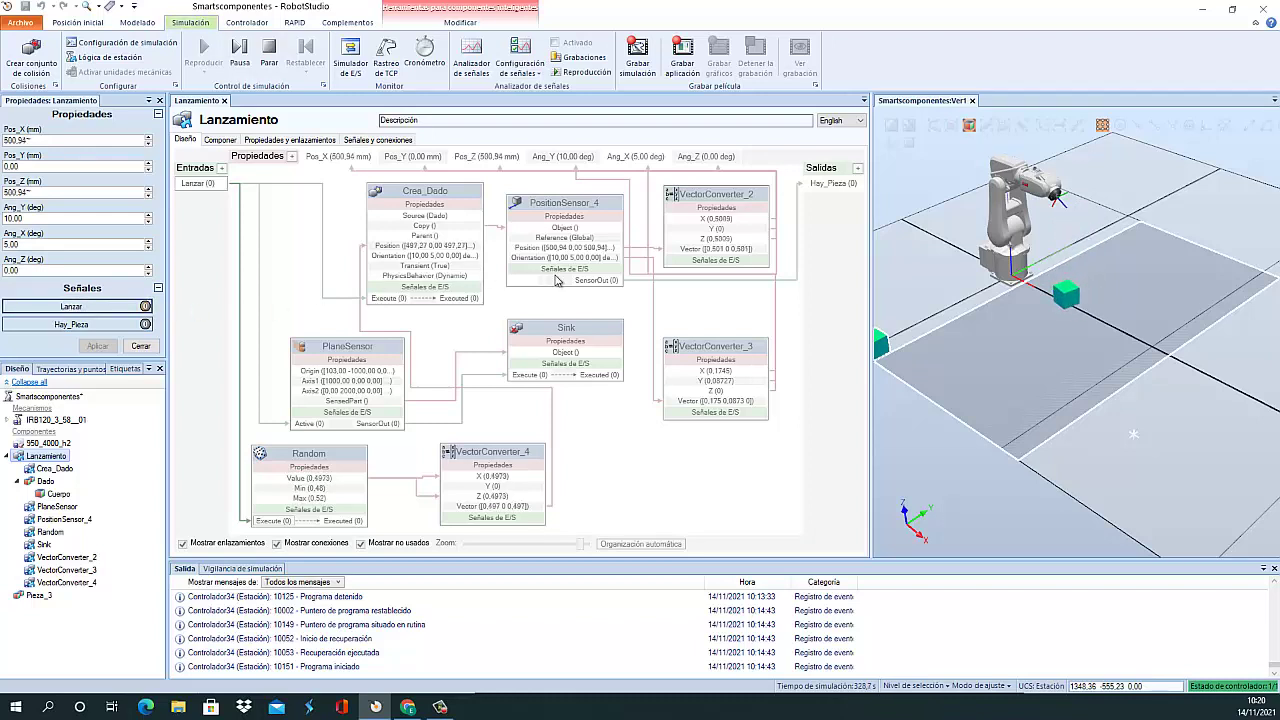
Launch more Dado copies with Lanzar, comparing the Random value, Crea_Dado position and PositionSensor_4 pose in the Lanzamiento diagram
click(146, 307)
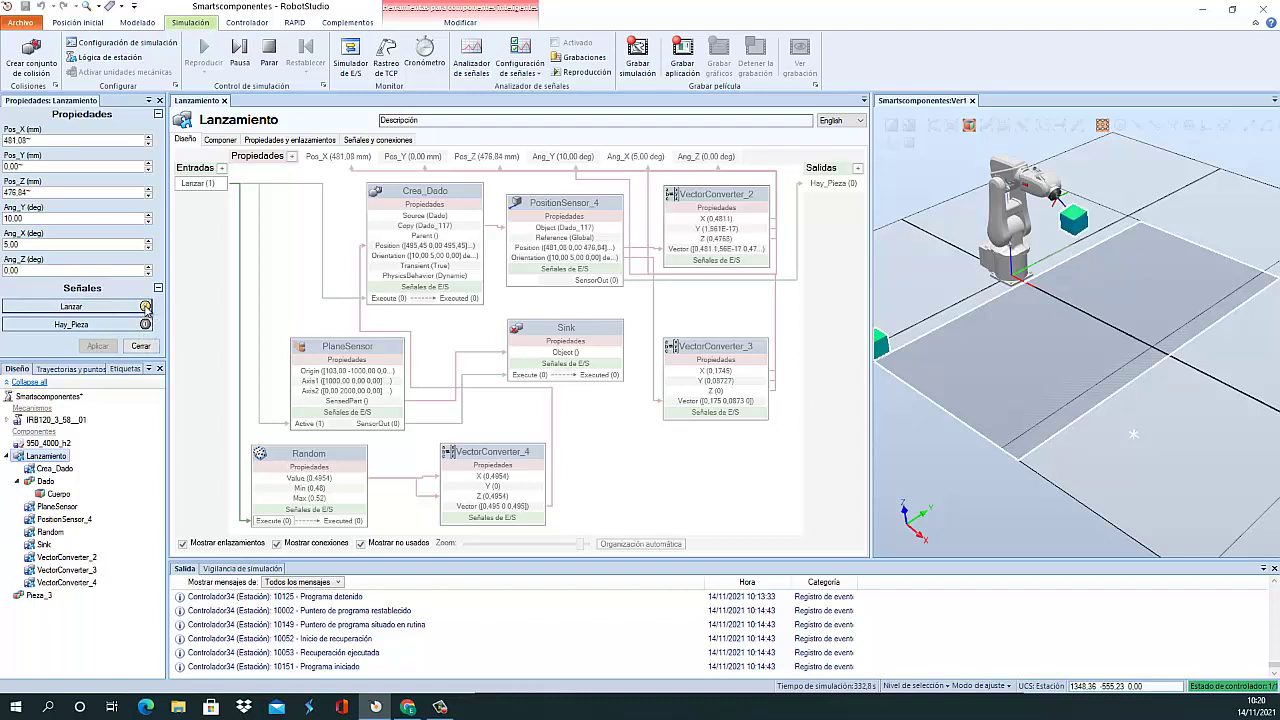
click(146, 307)
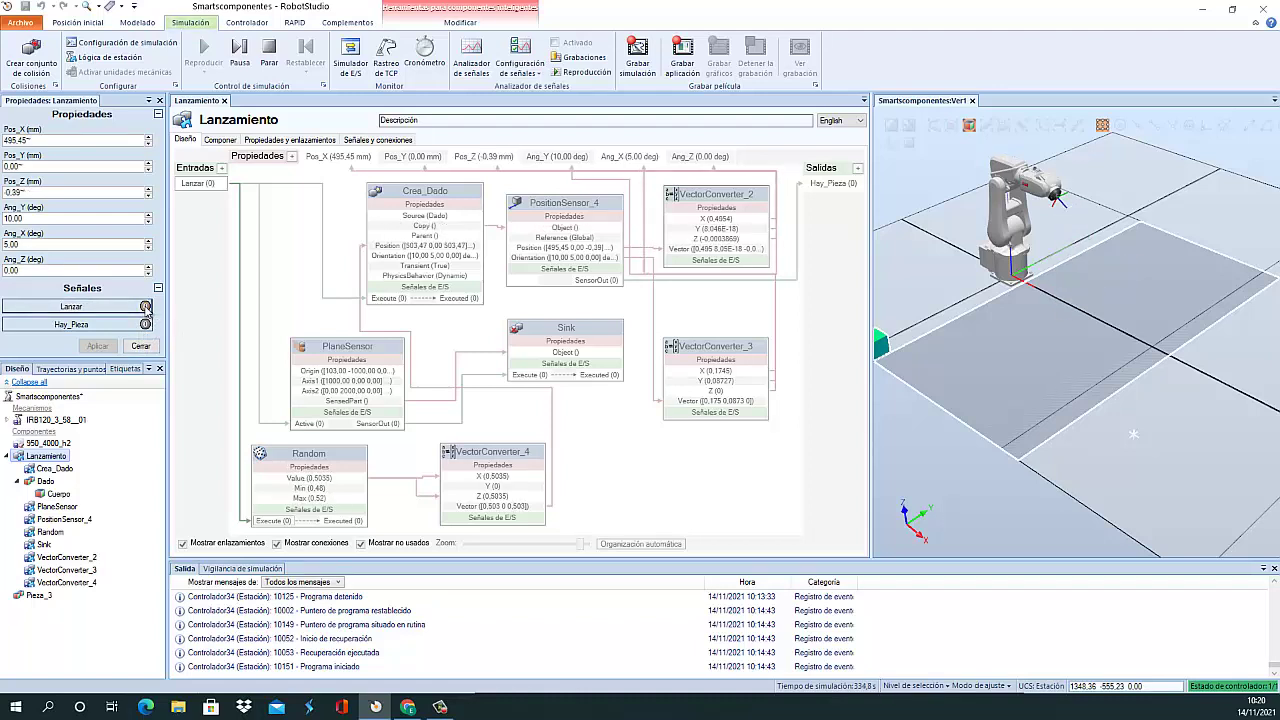
click(147, 308)
click(147, 308)
click(147, 308)
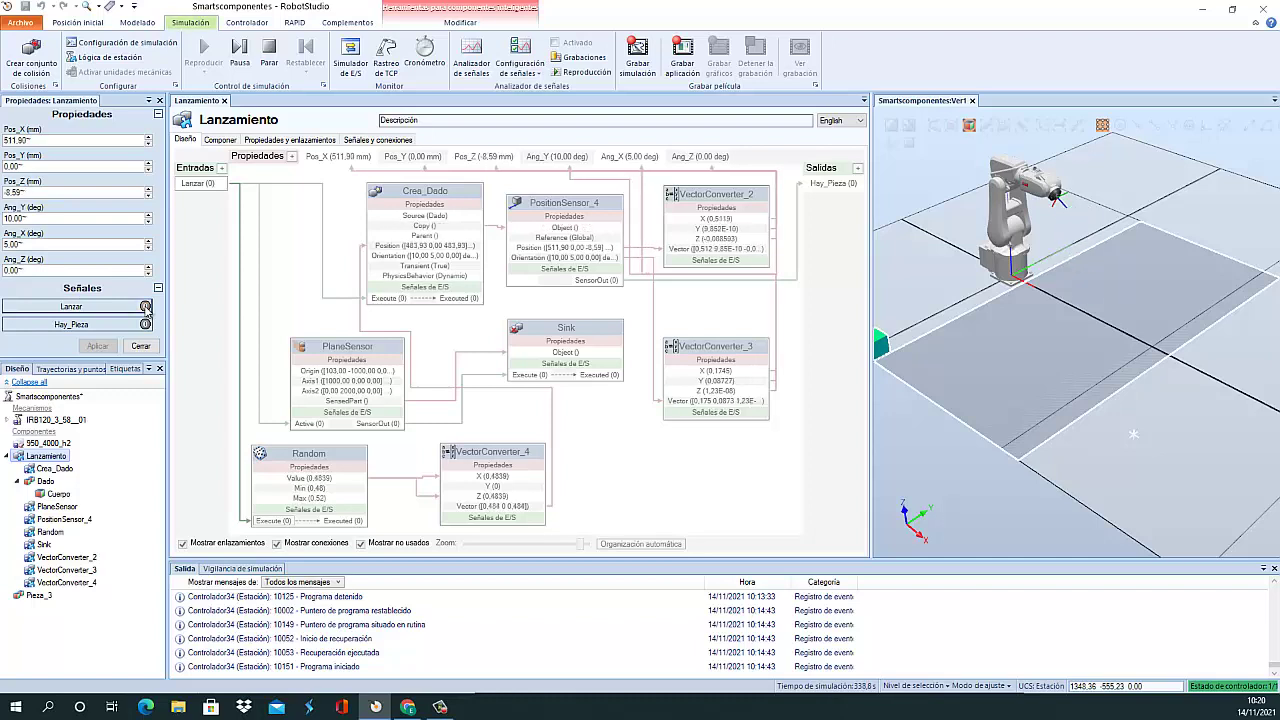
click(146, 307)
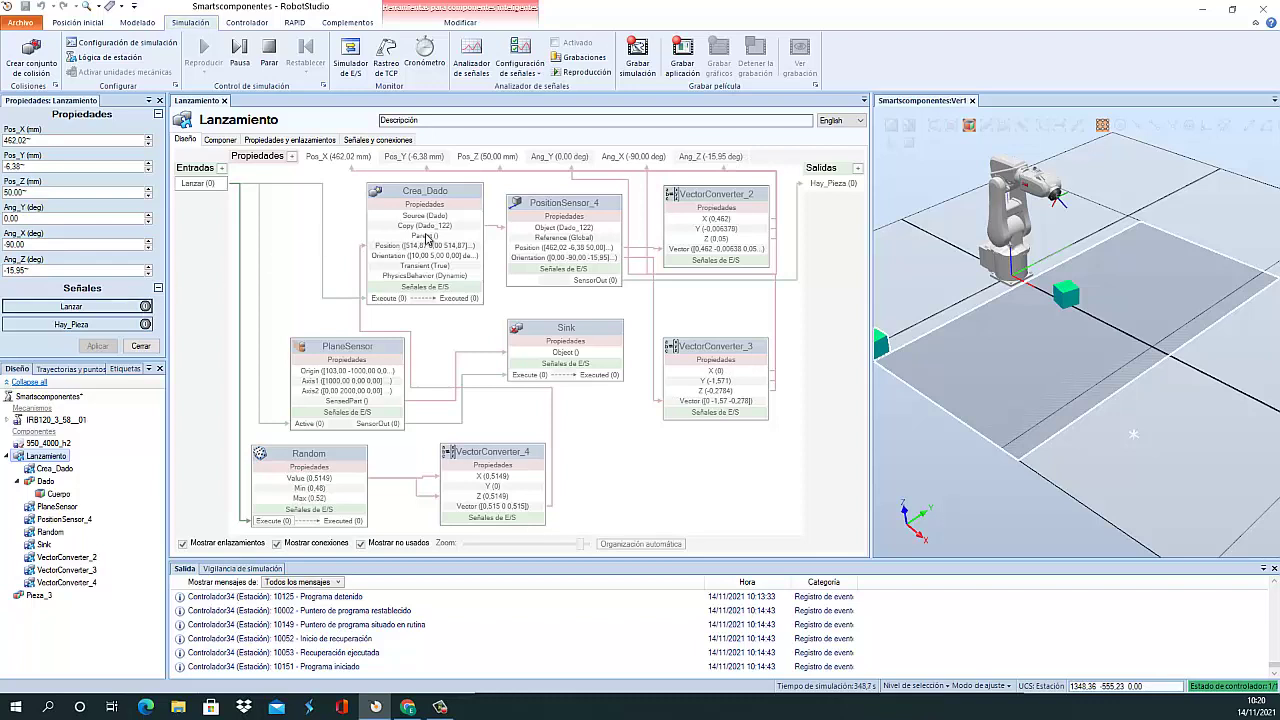
click(146, 307)
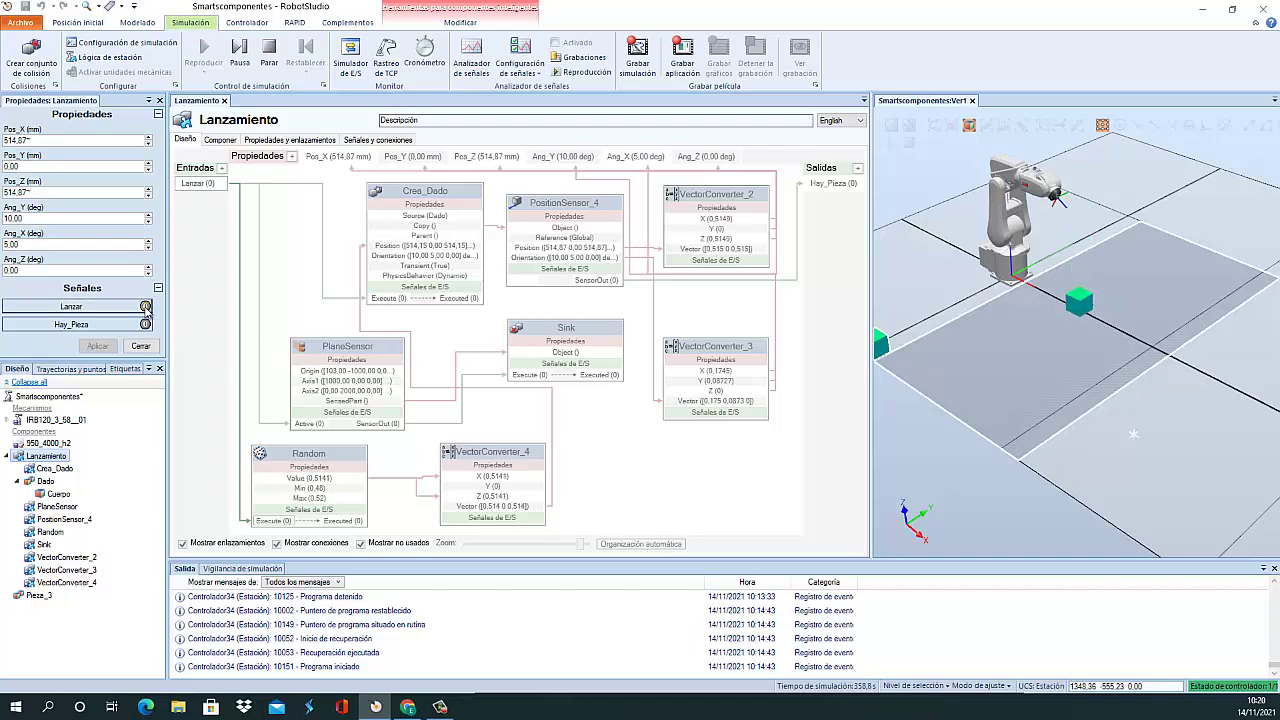
click(146, 307)
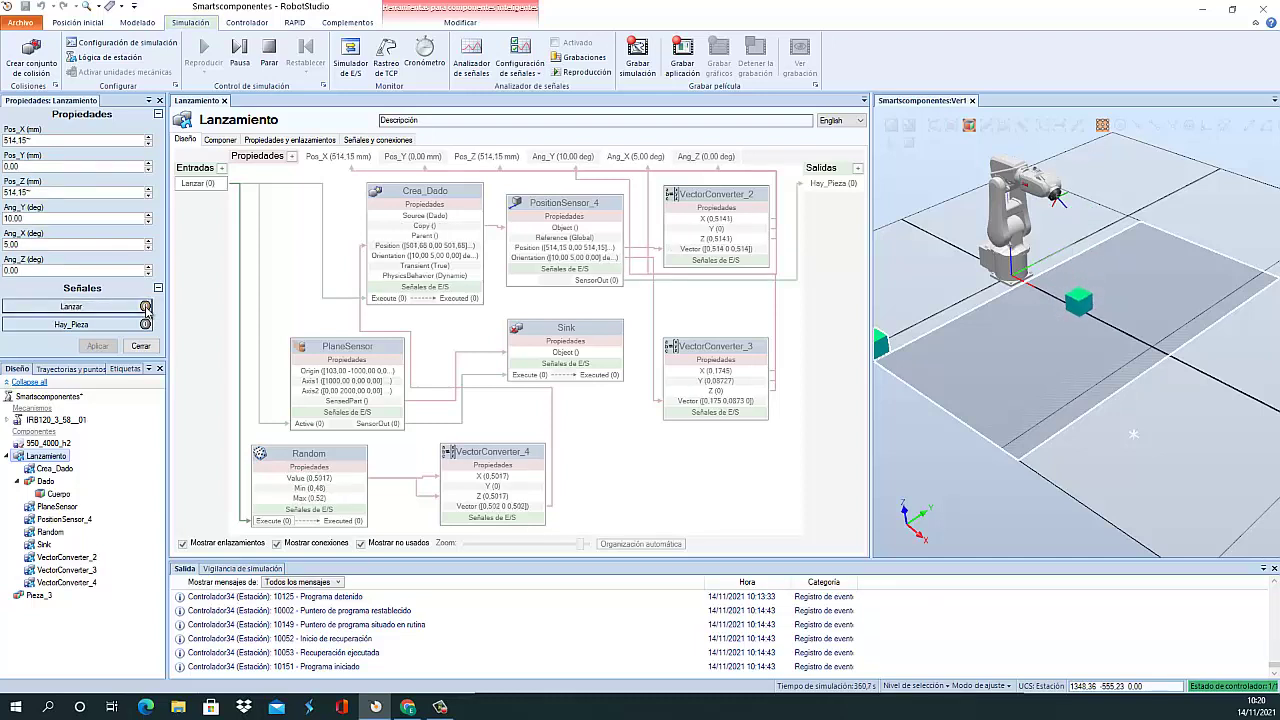
click(146, 307)
click(146, 307)
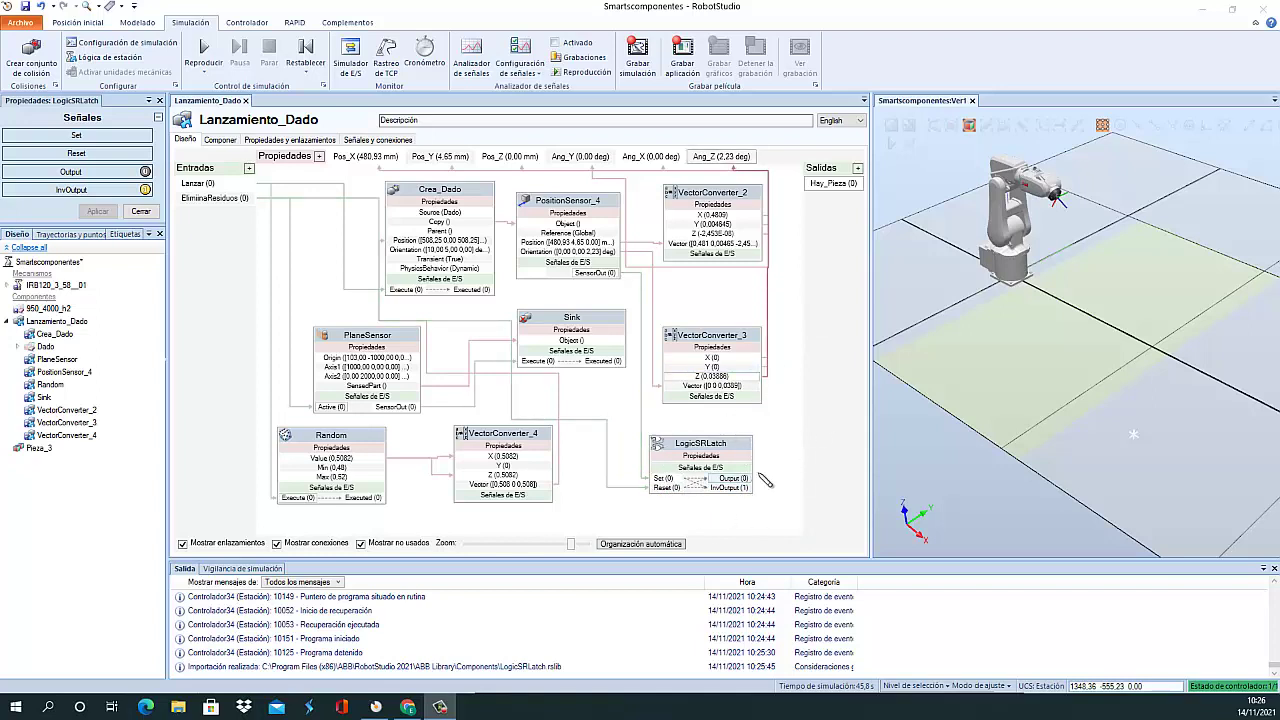
Connect LogicSRLatch's Output to the Hay_Pieza output signal of Lanzamiento_Dado and close the latch's properties
drag(752, 487, 822, 190)
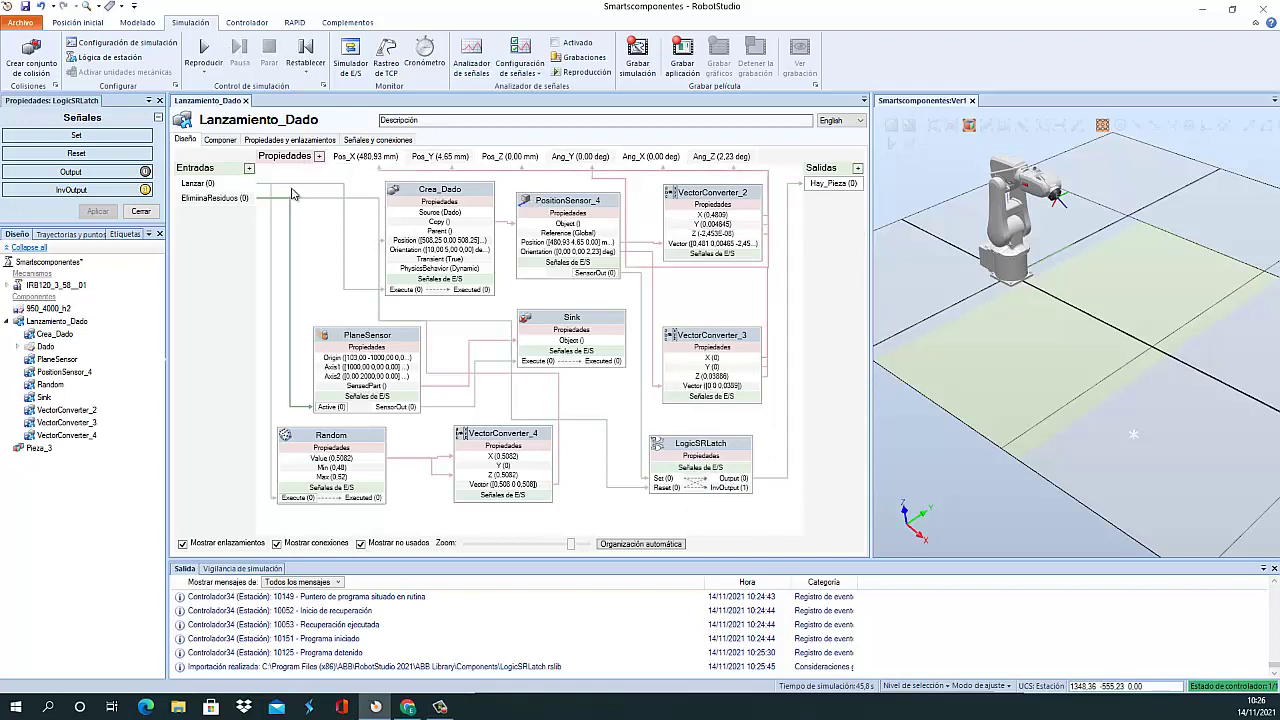
click(158, 100)
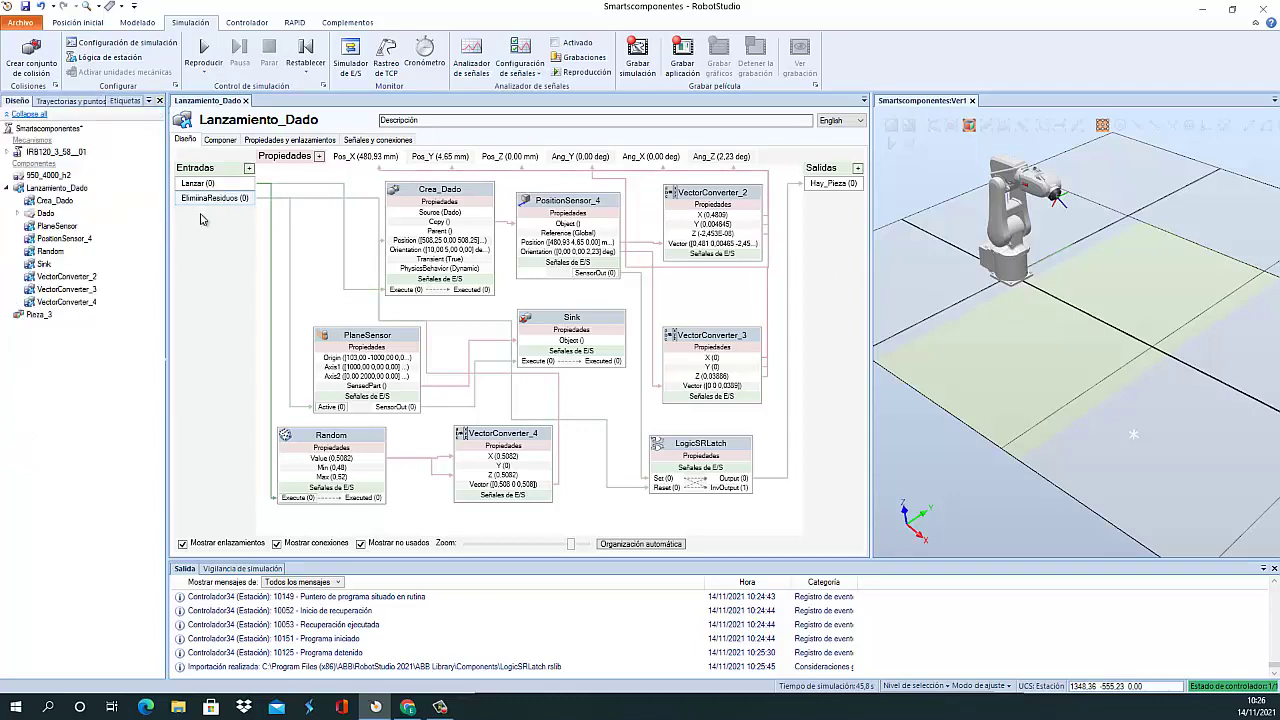
Test Lanzamiento_Dado in the simulation with its properties open, alternating Lanzar and EliminaResiduos to launch and remove copies, and stop the run
click(57, 188)
click(203, 50)
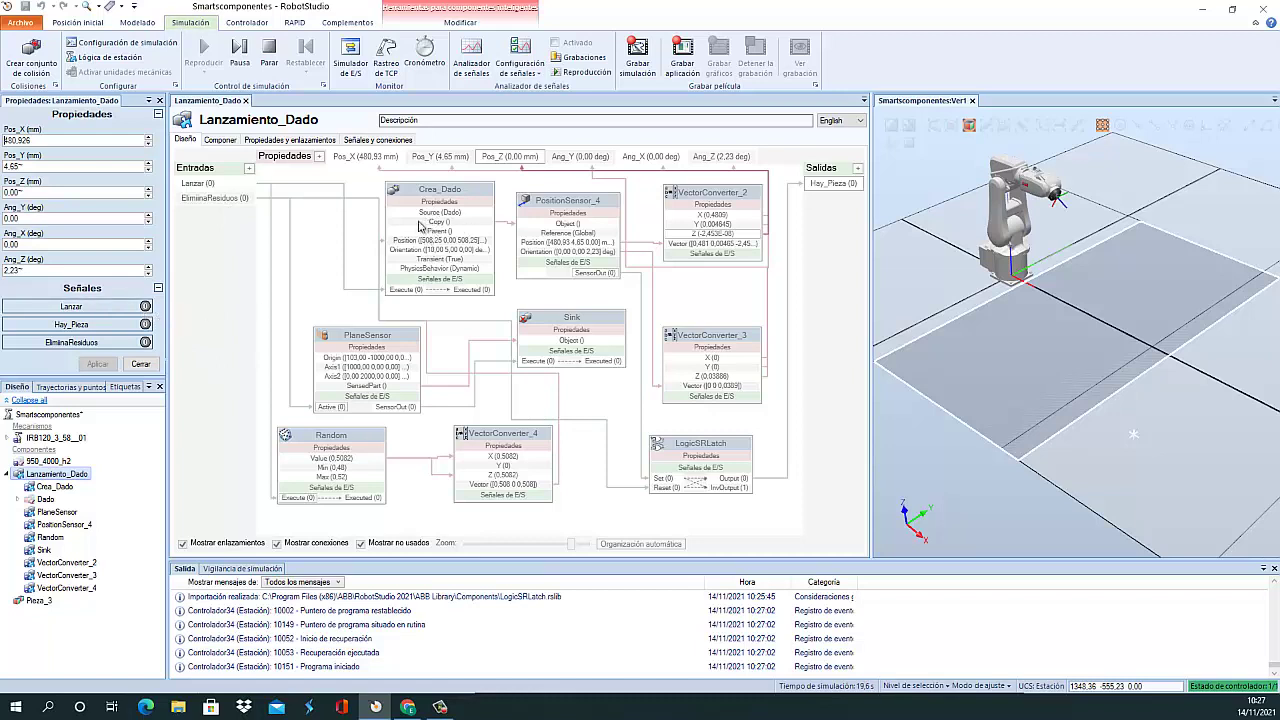
click(144, 307)
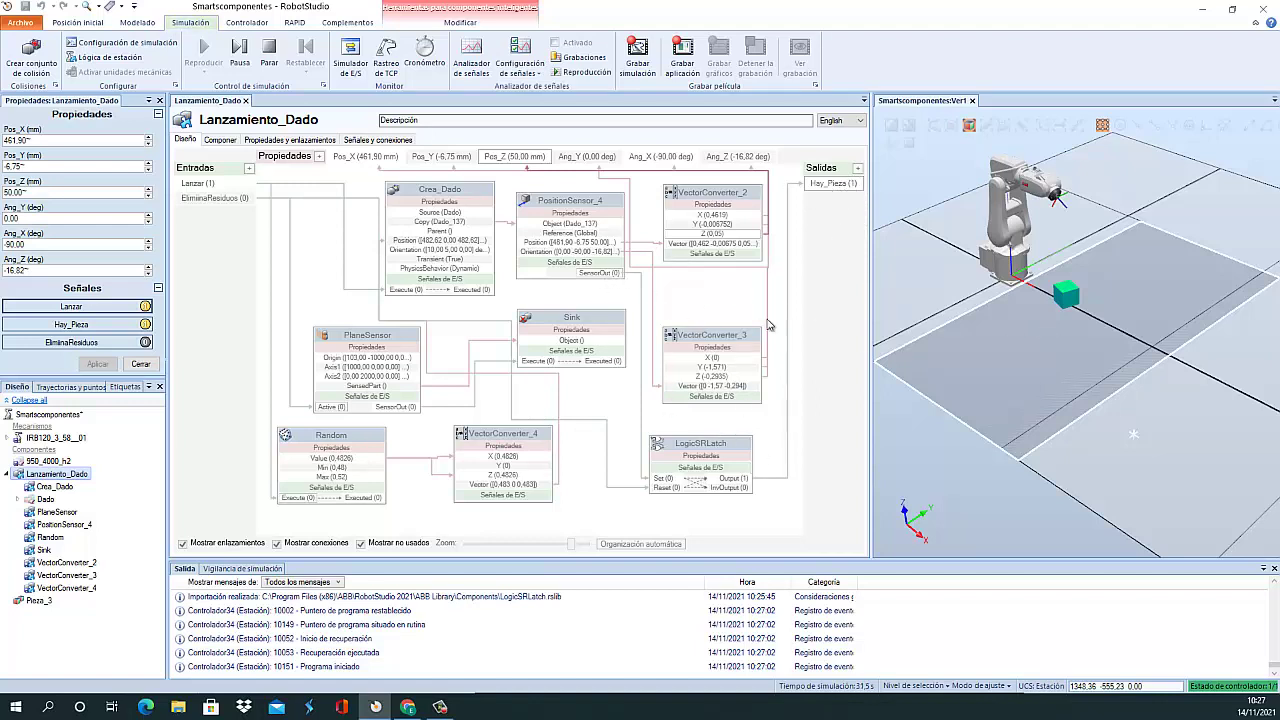
click(146, 306)
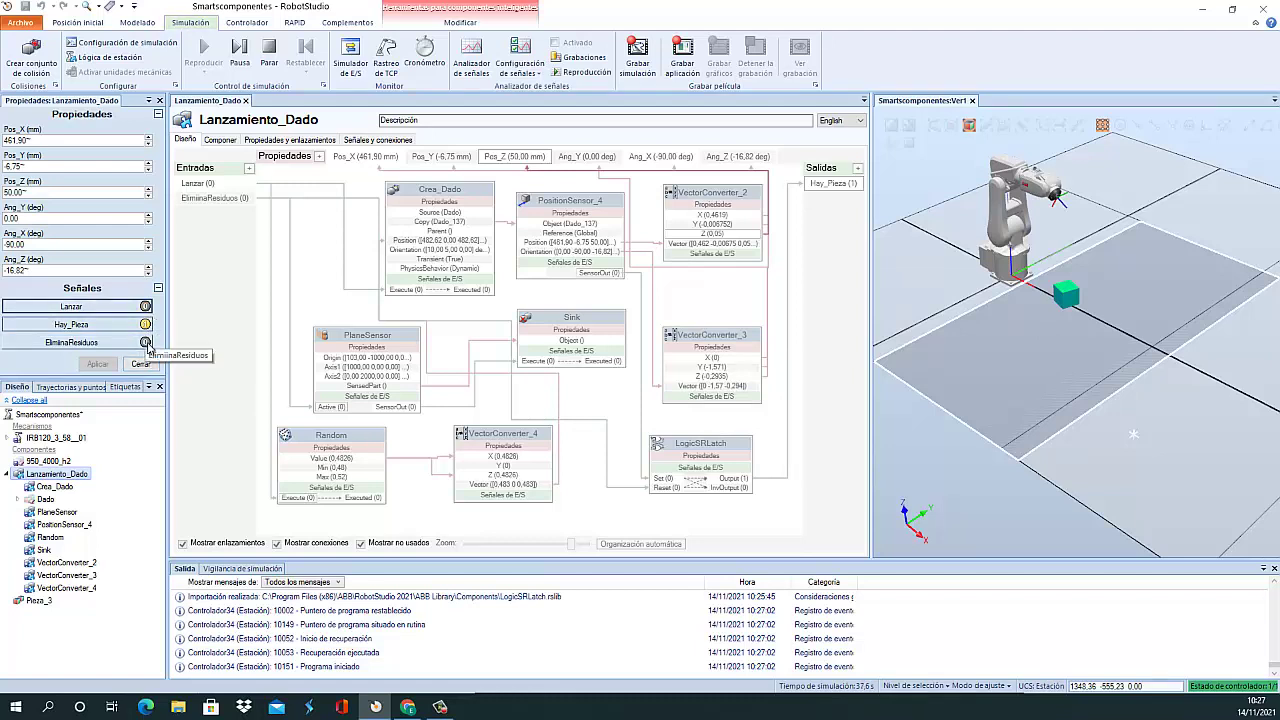
click(146, 342)
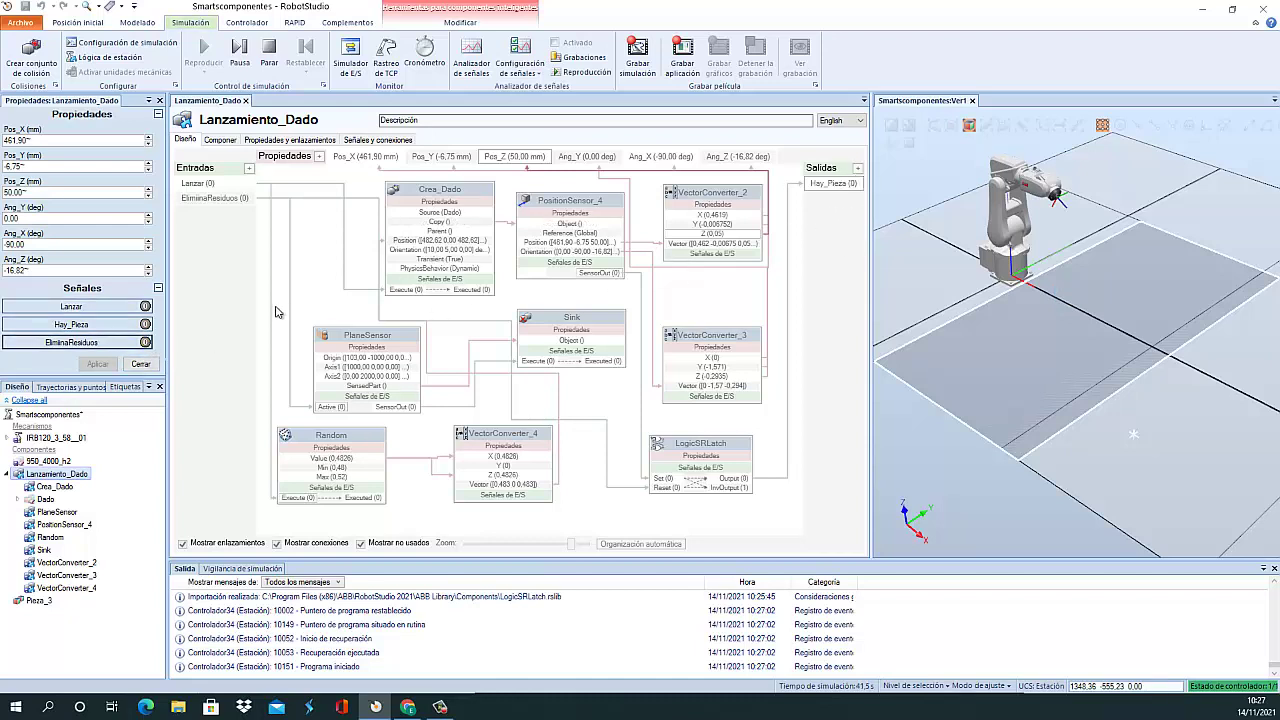
click(146, 306)
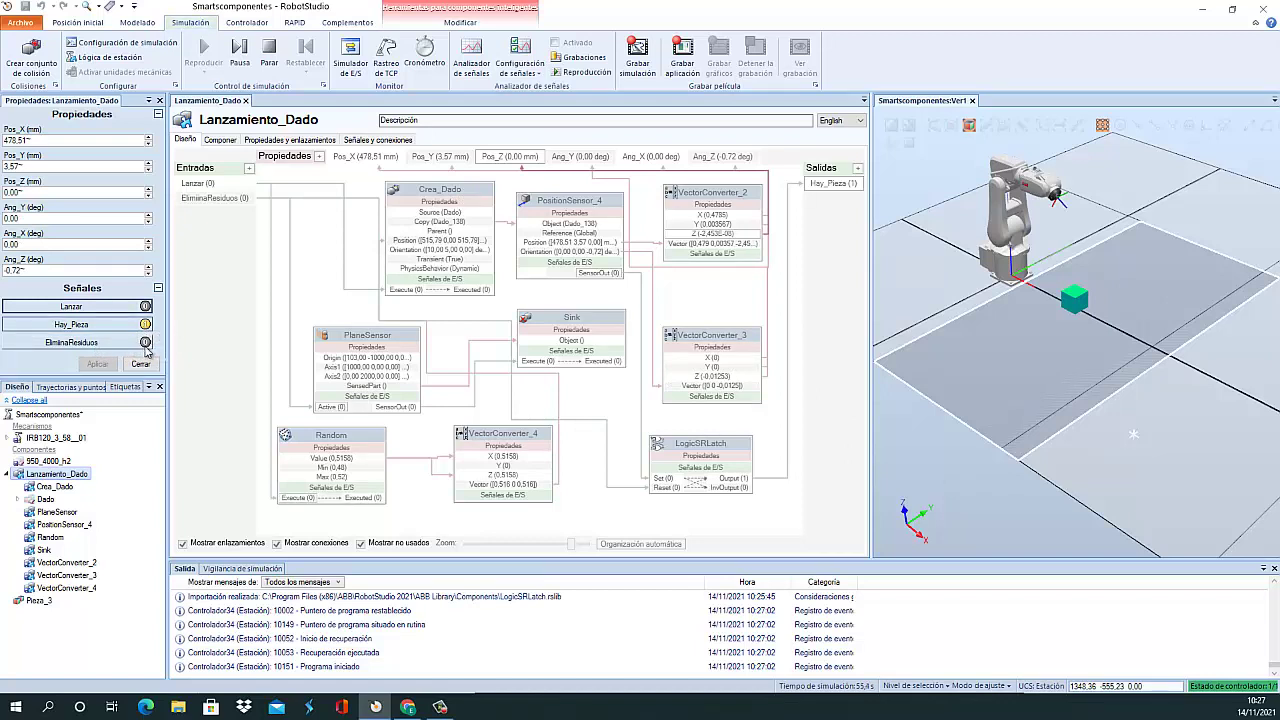
click(146, 342)
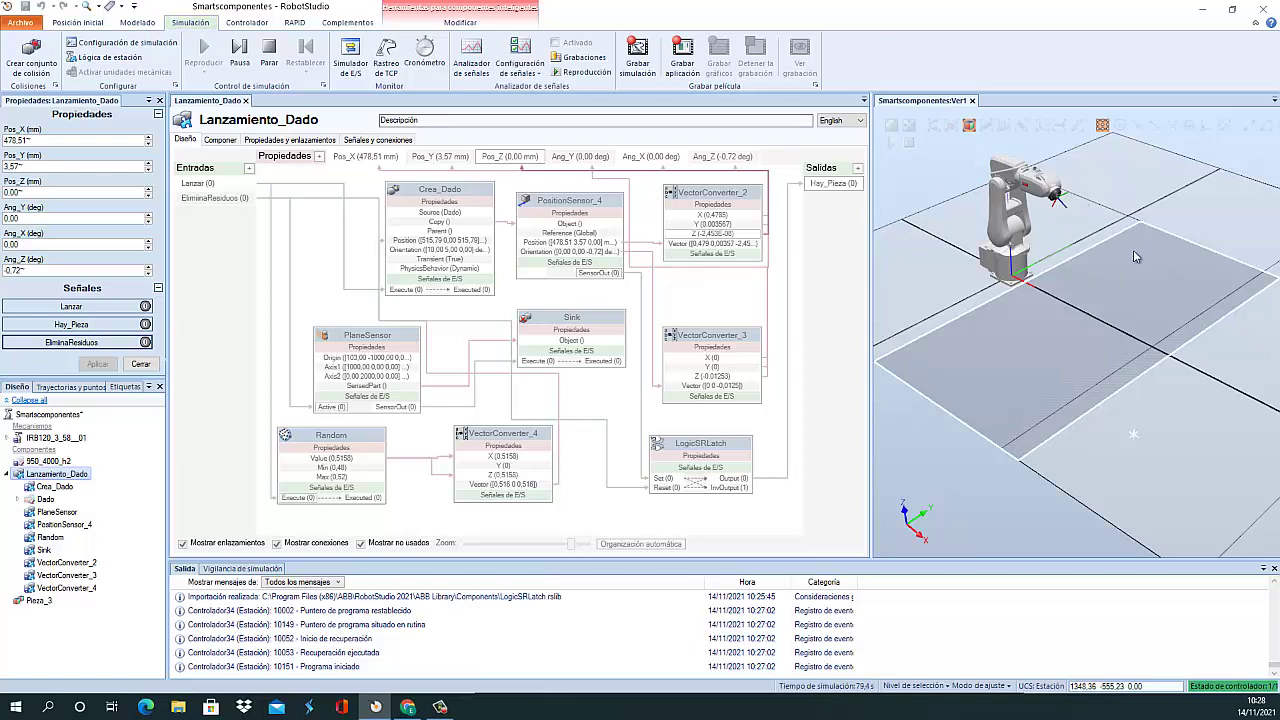
click(269, 52)
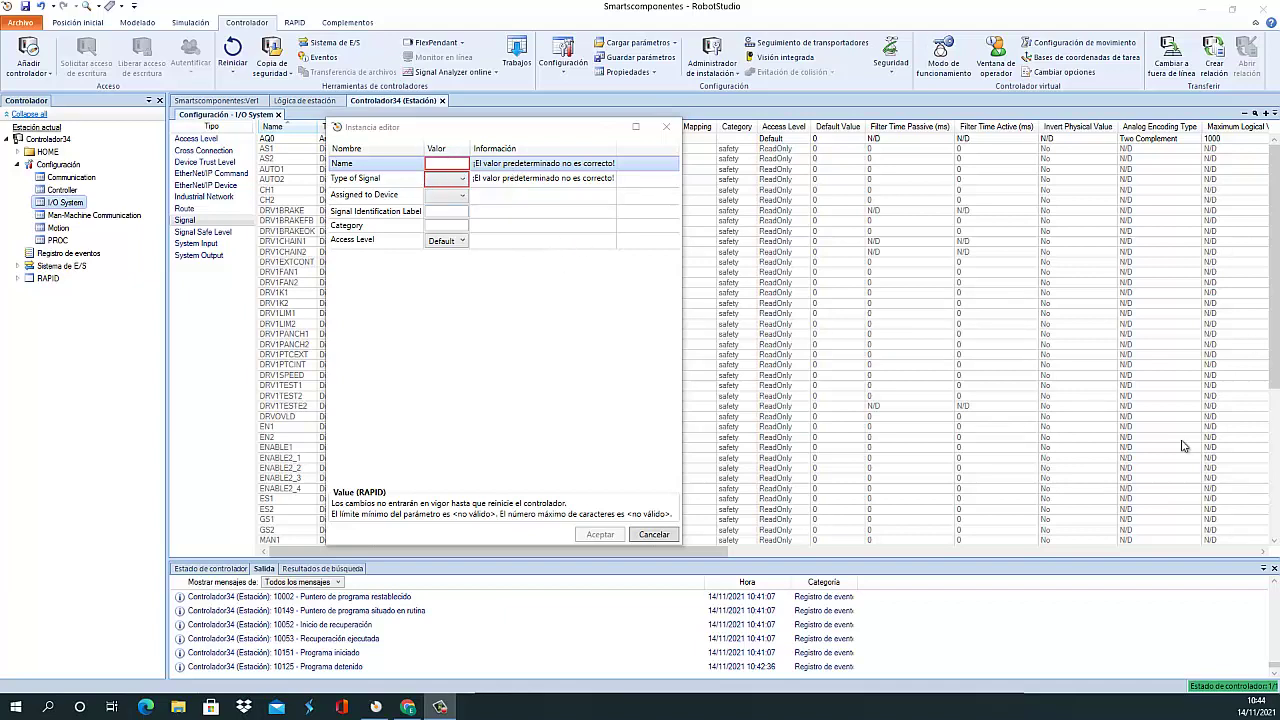
Name the new controller signal CoordenadaX and set its type to Analog Input
click(455, 163)
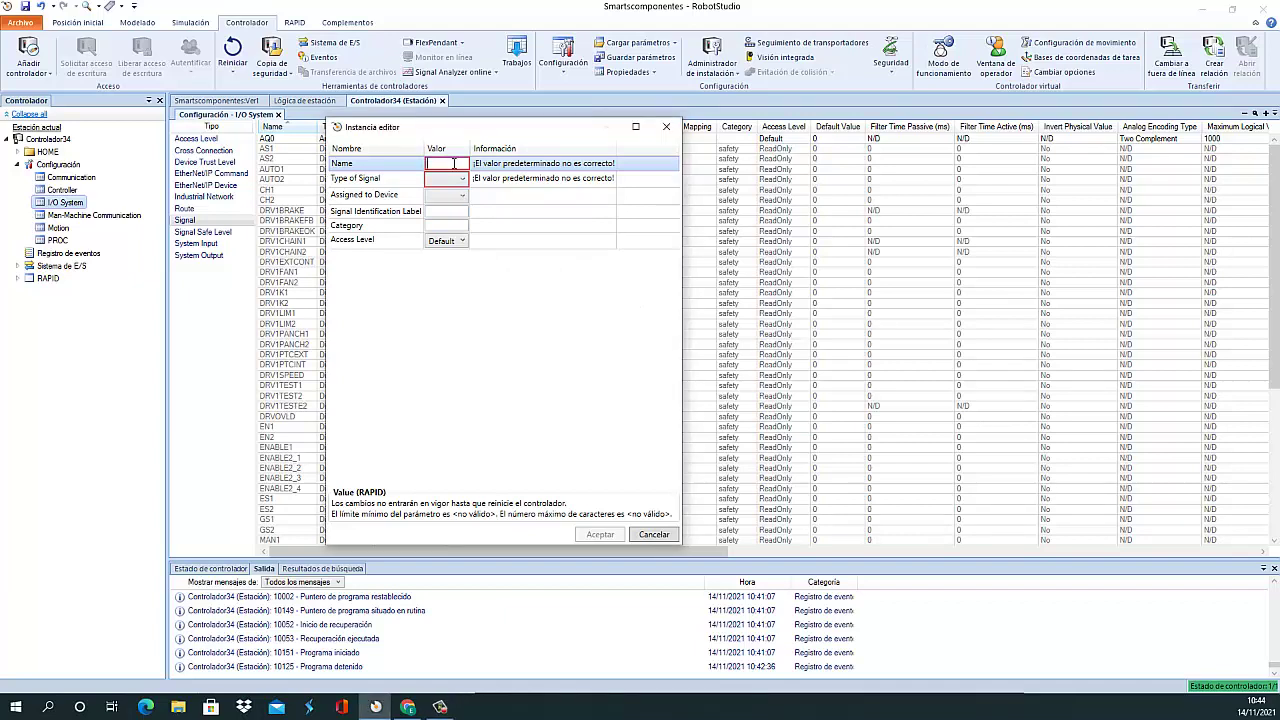
text(Coord)
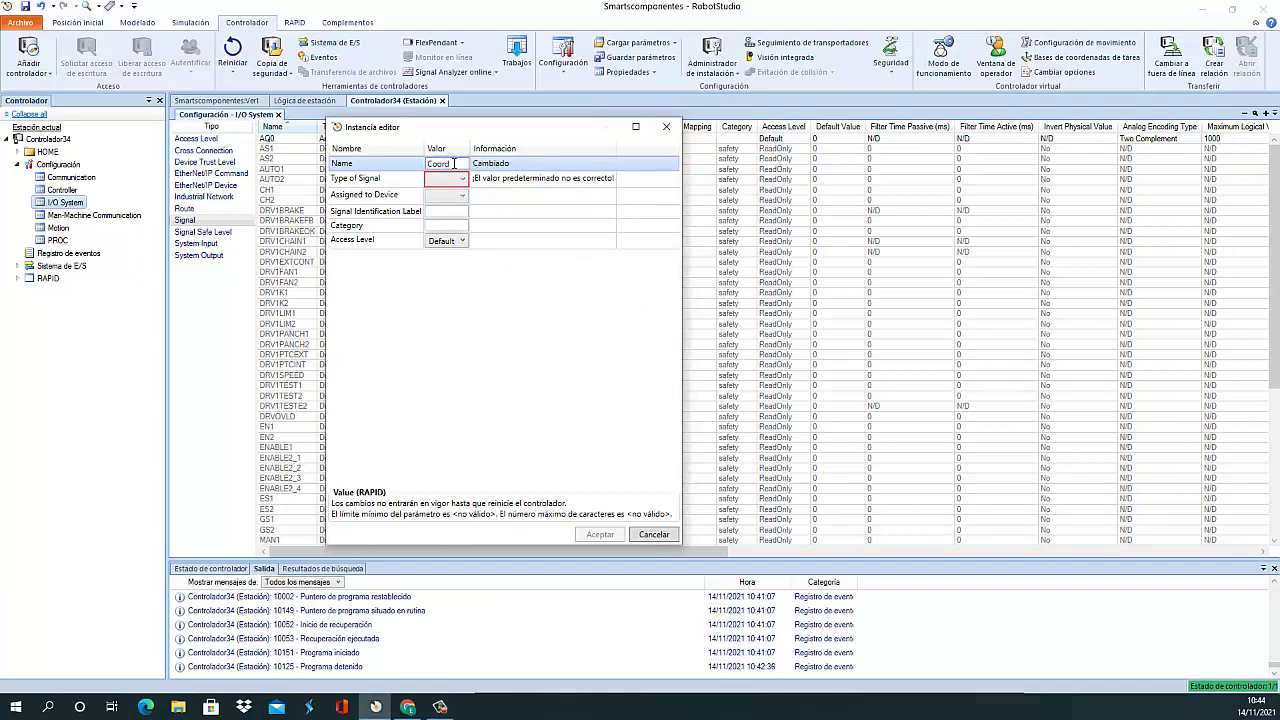
text(enadaX)
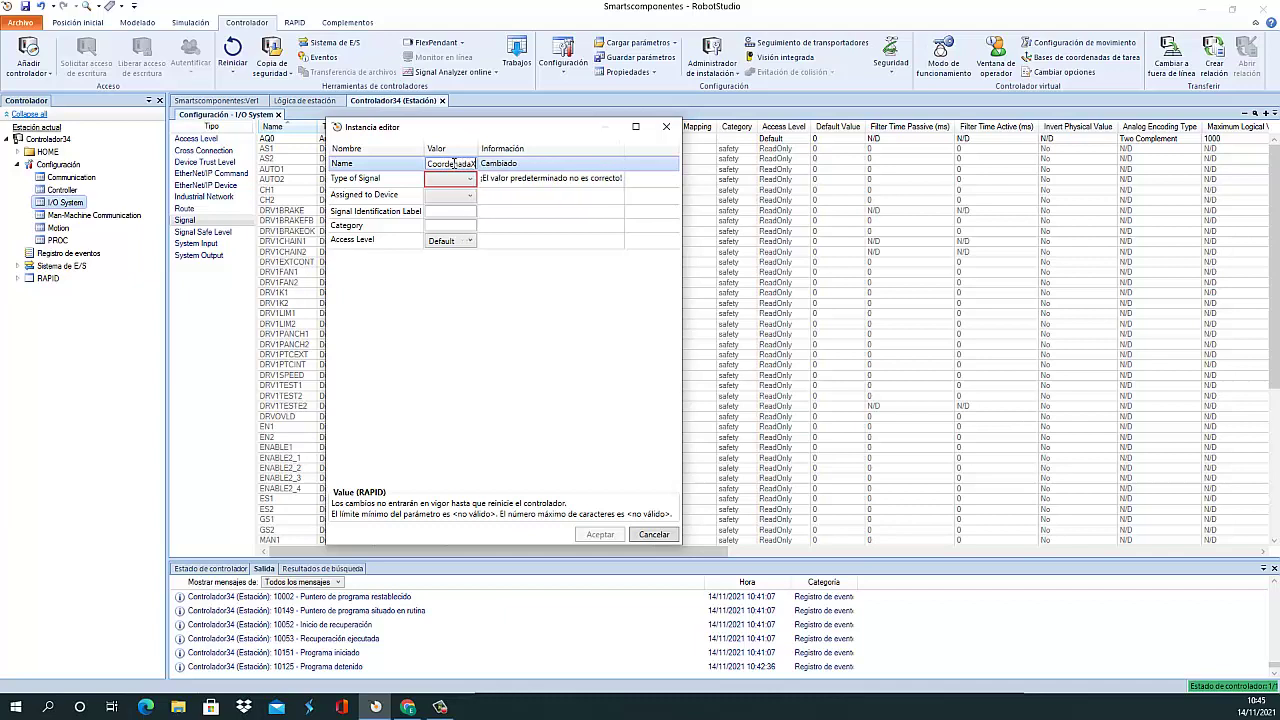
click(471, 180)
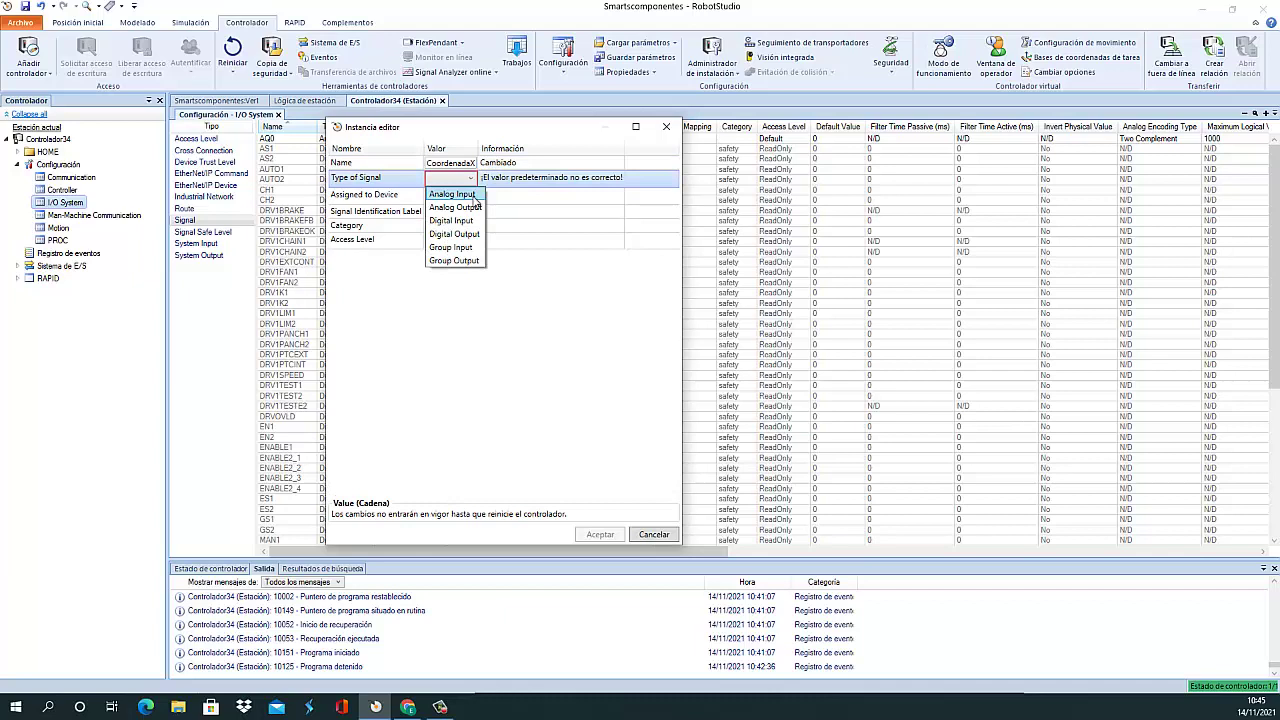
click(474, 196)
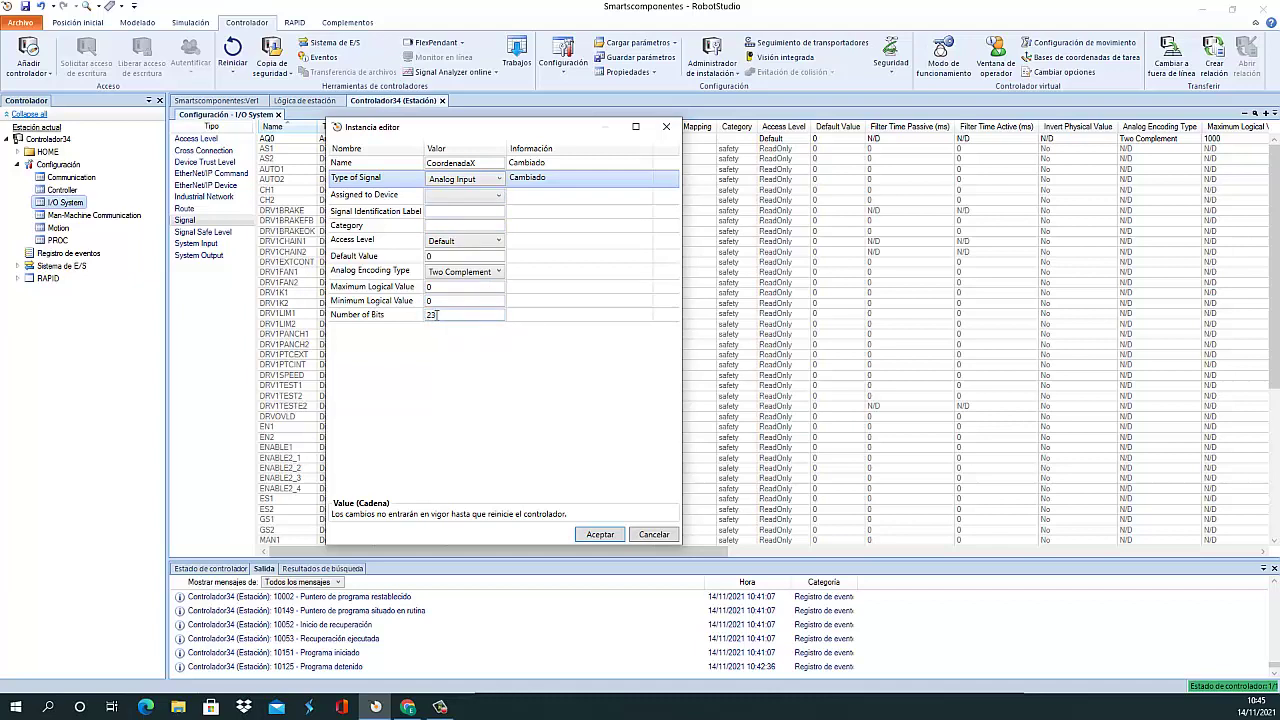
Set CoordenadaX's Maximum Logical Value to 1000 and Minimum Logical Value to -1000, and create the signal
click(437, 288)
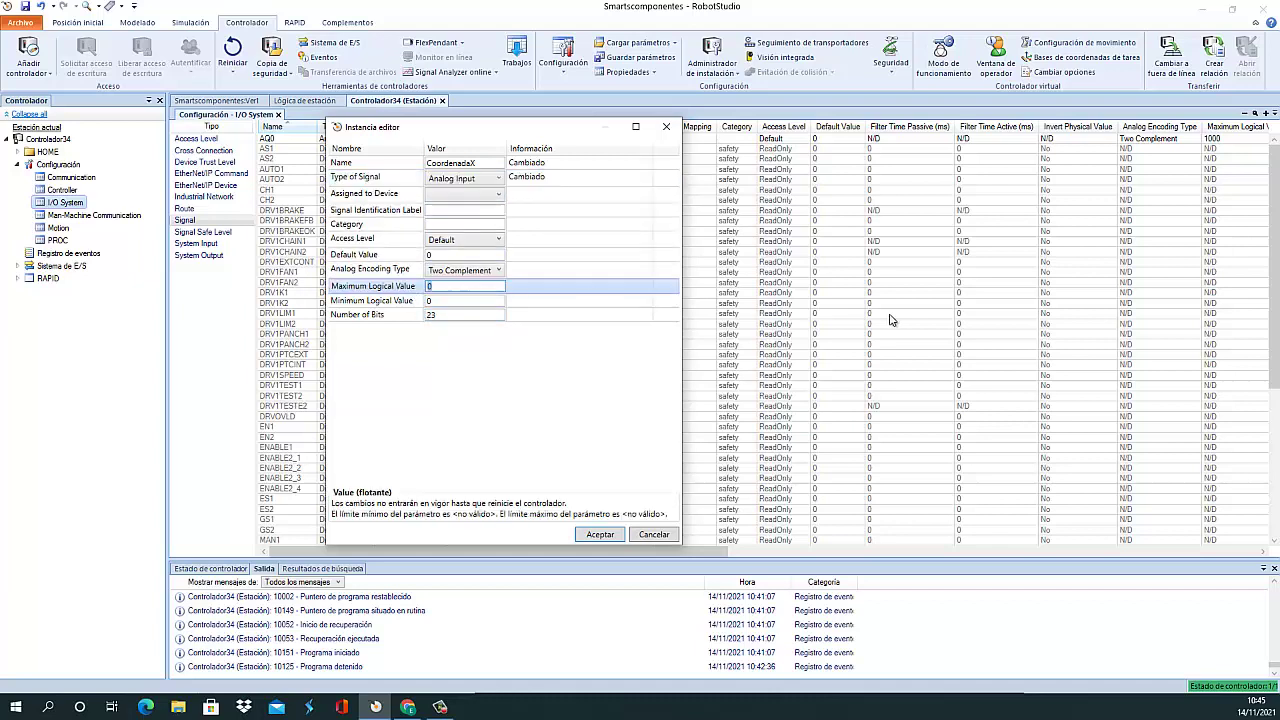
text(1000)
click(397, 304)
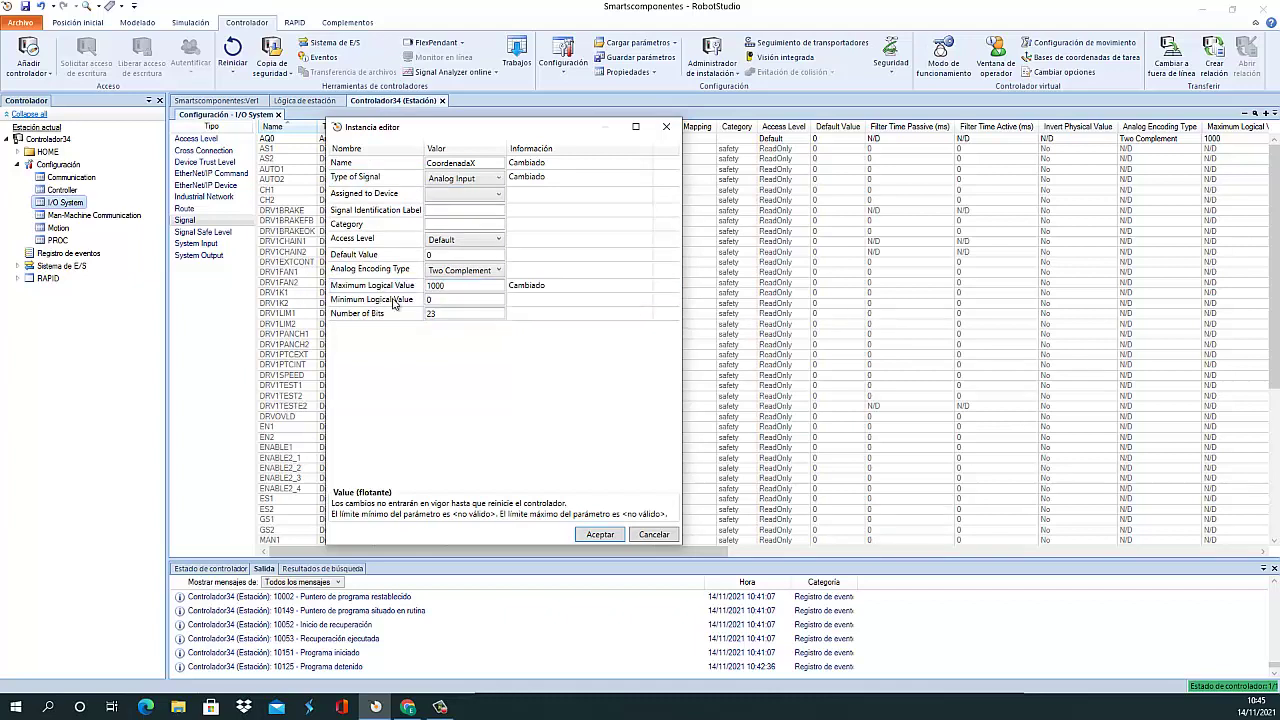
click(465, 300)
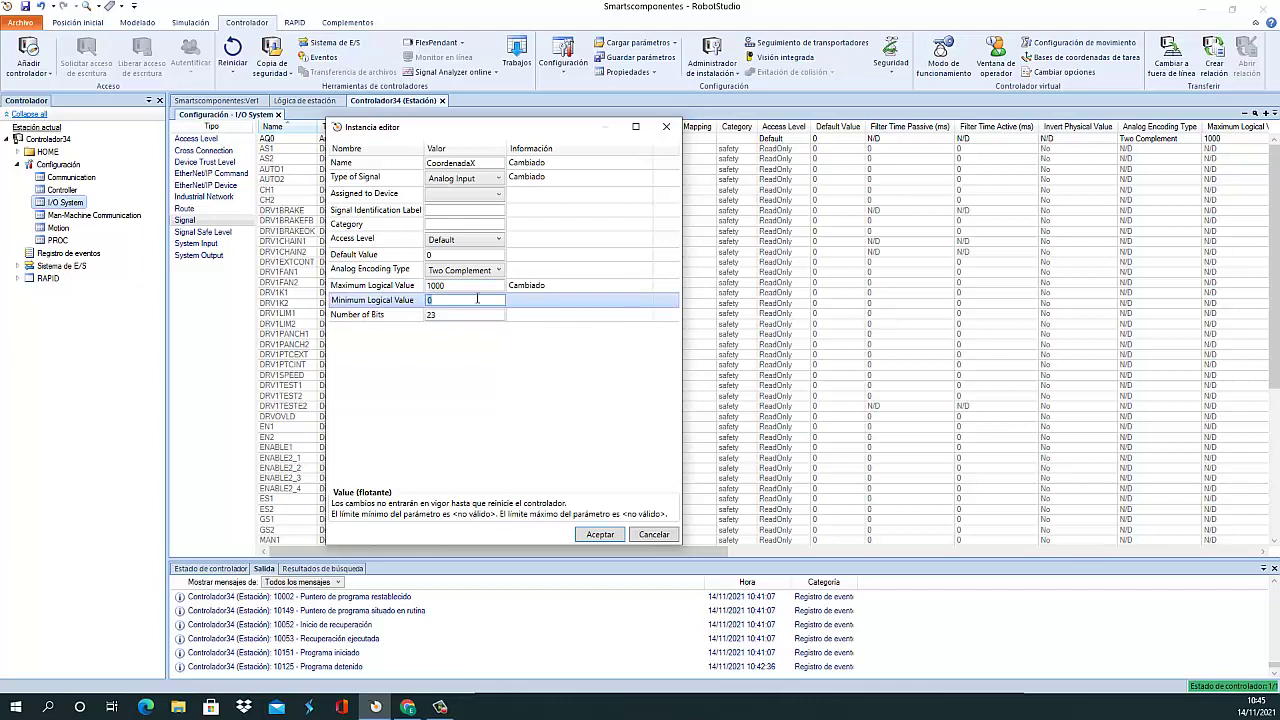
text(-1000)
click(599, 535)
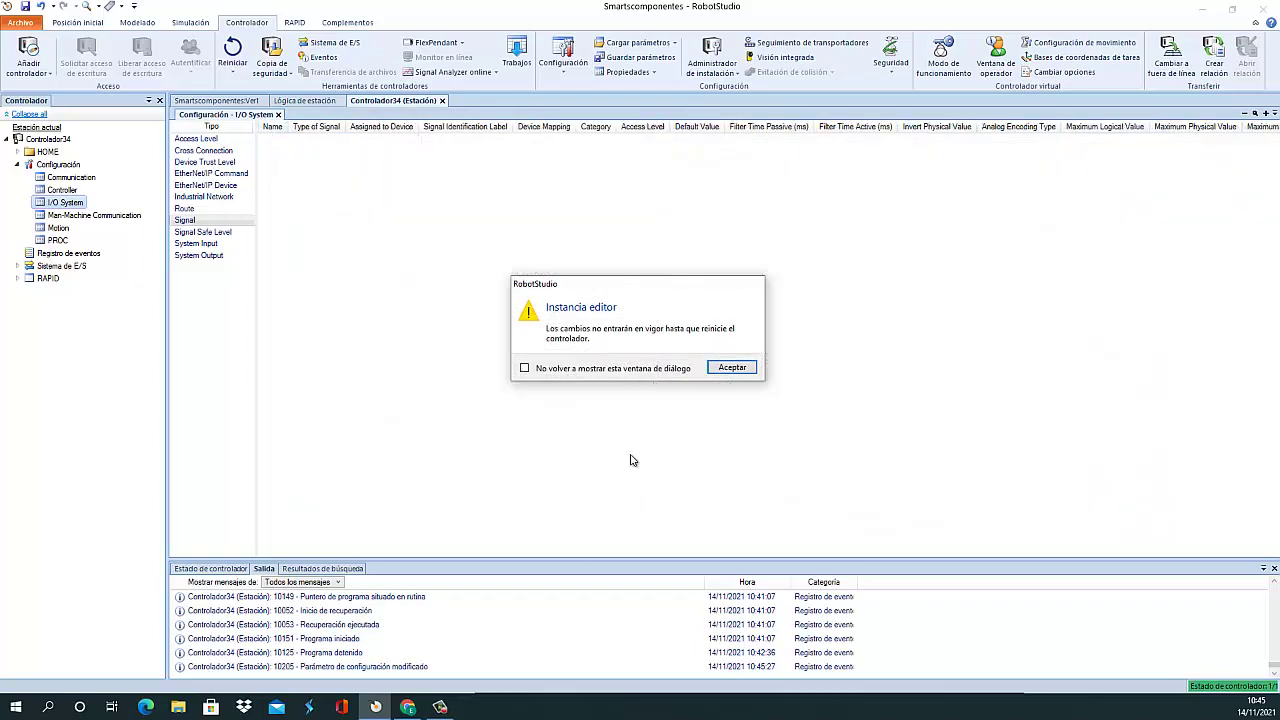
click(732, 368)
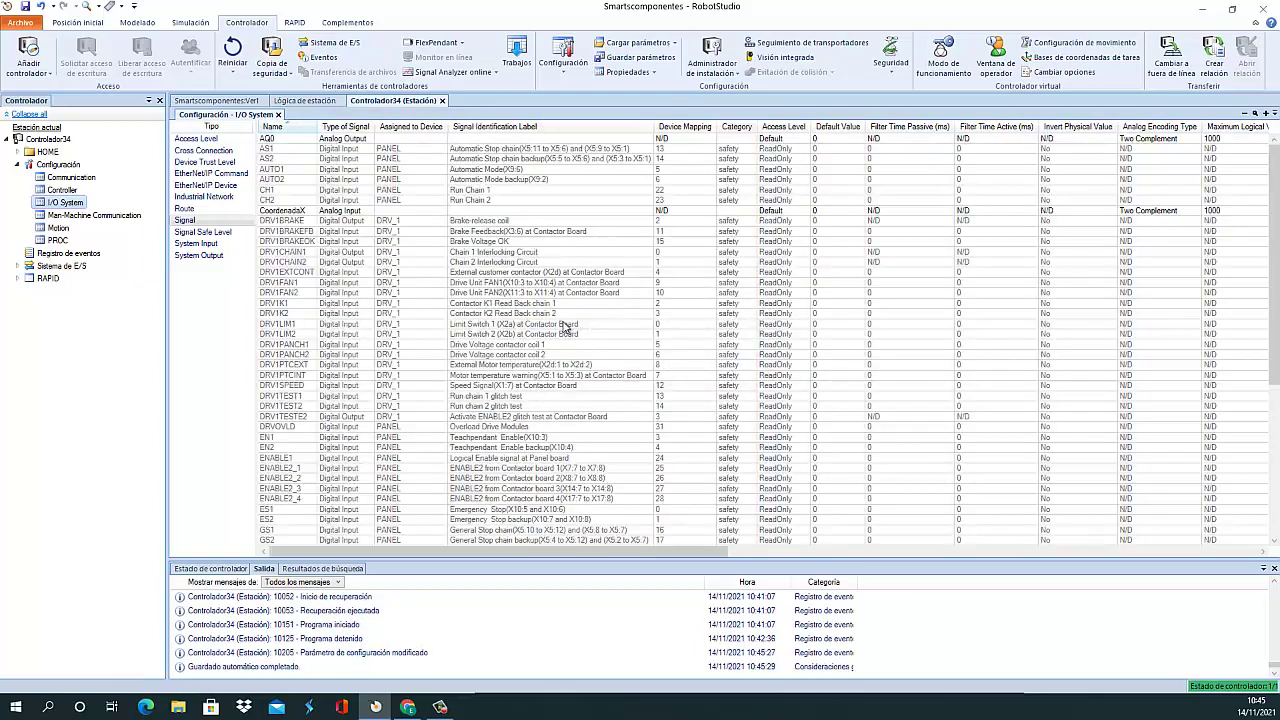
Copy the CoordenadaX signal to define another Analog Input with the same settings, and confirm the copy
scroll(563, 333, up, 4)
click(303, 213)
right_click(303, 213)
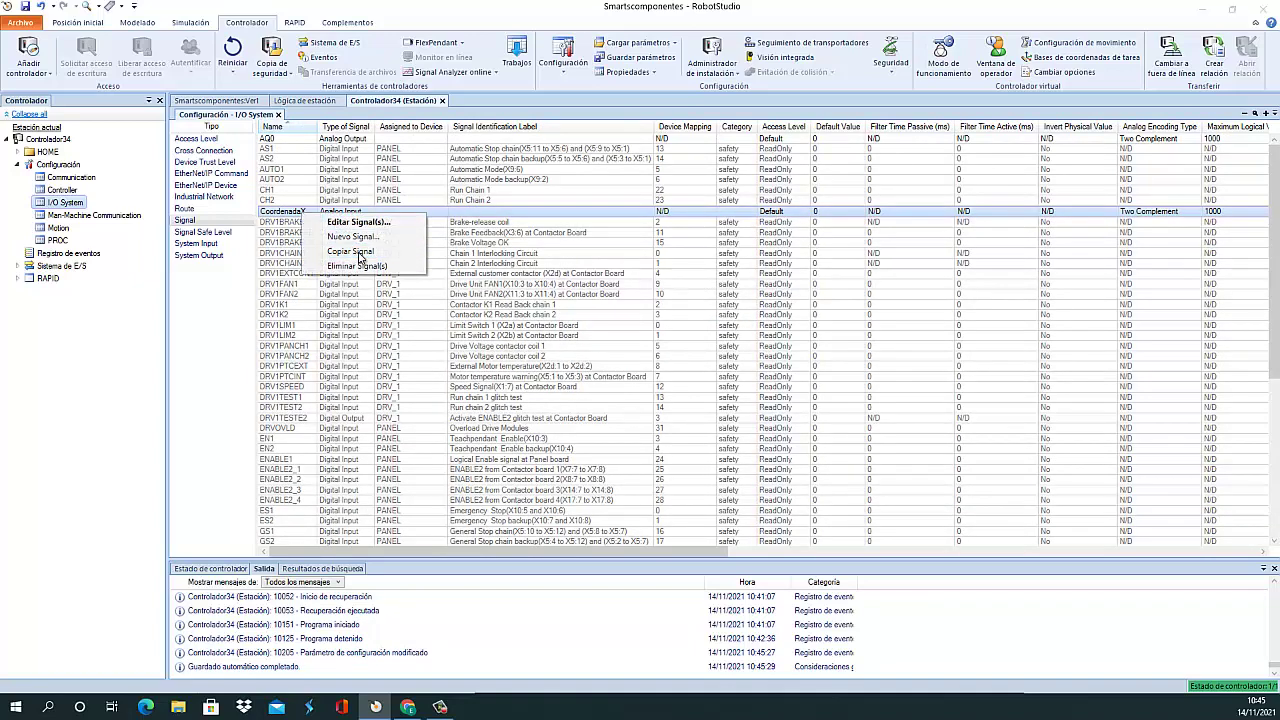
click(358, 252)
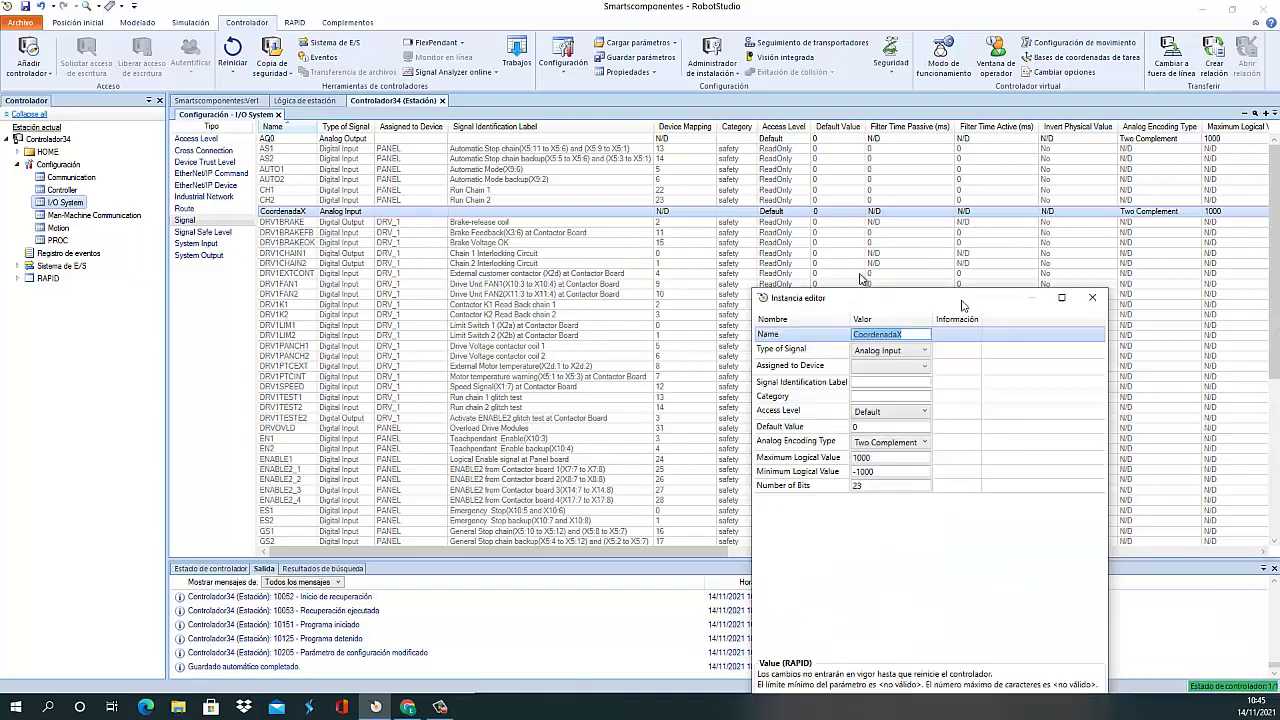
drag(962, 302, 565, 150)
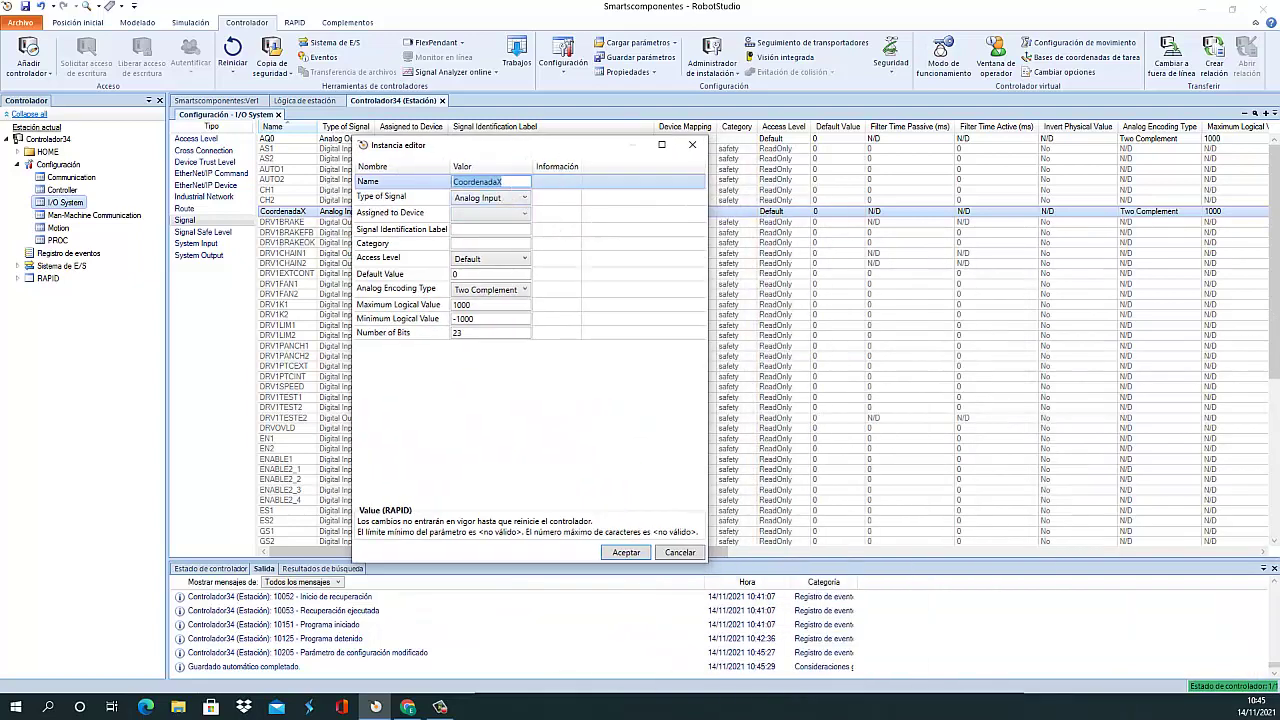
key(Return)
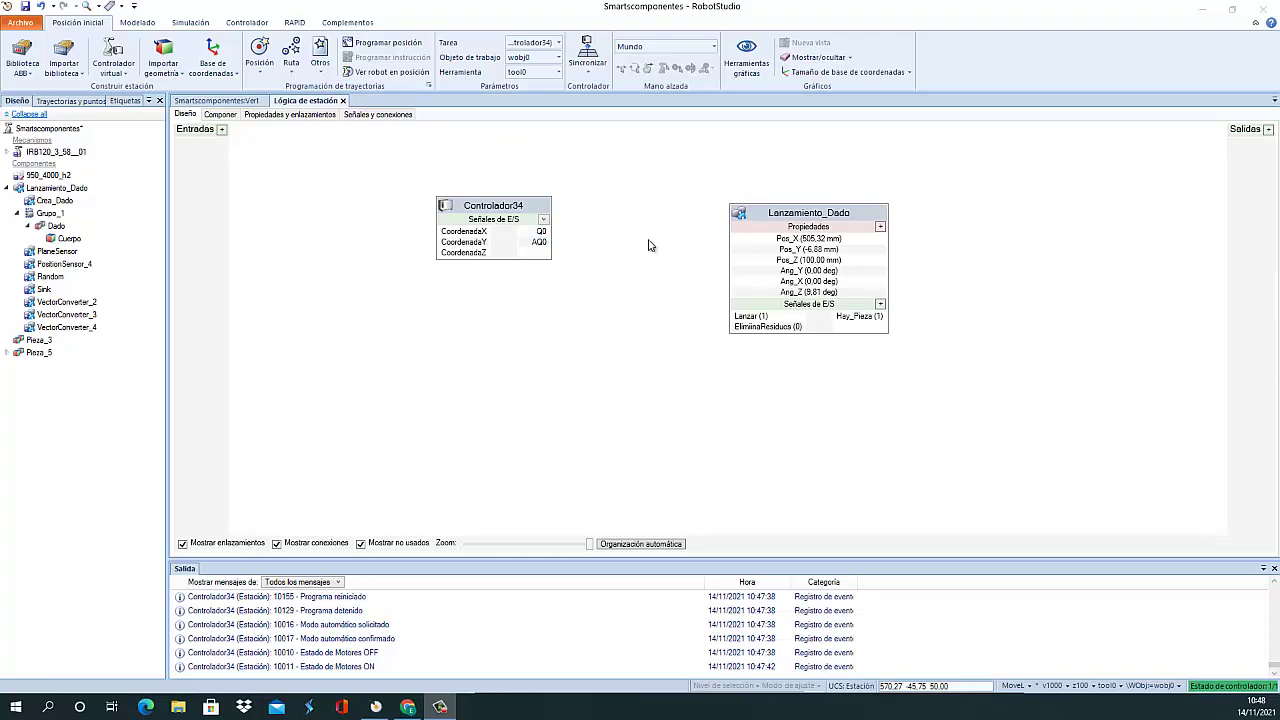
Add the AnguloX, AnguloY and AnguloZ signals to the Controlador34 block in the station logic
click(543, 219)
click(568, 236)
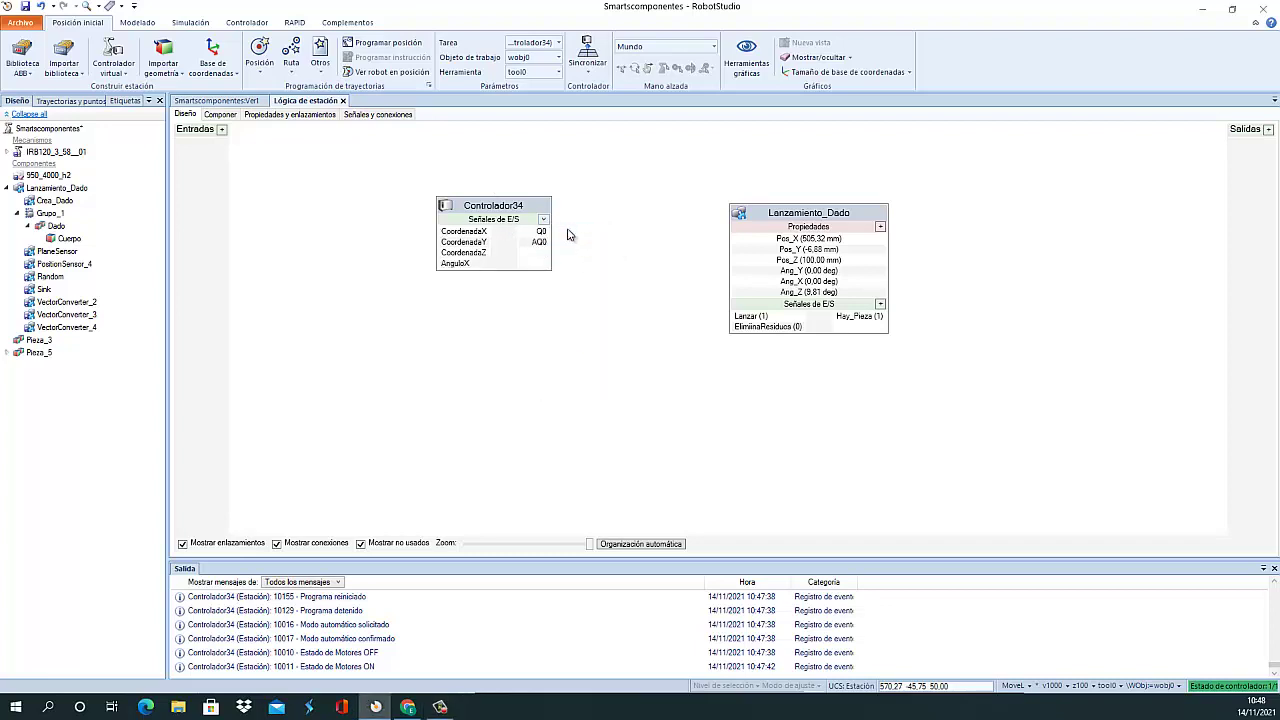
click(543, 219)
click(557, 230)
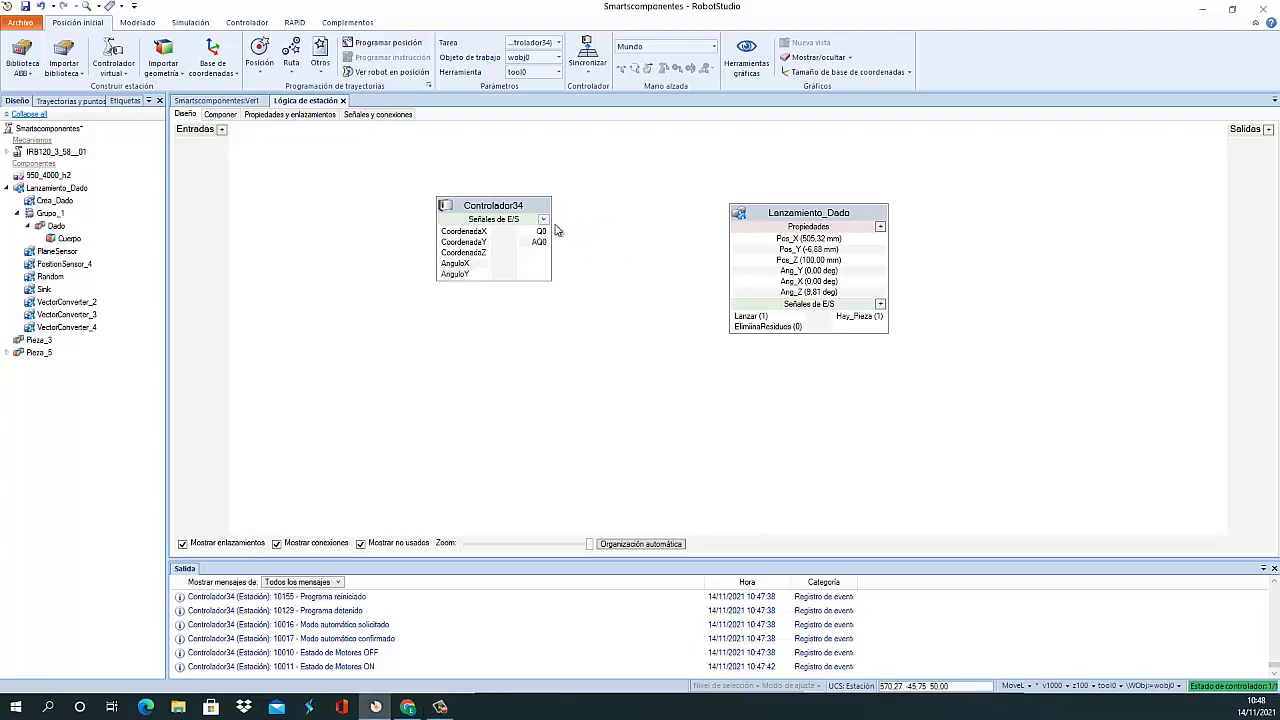
click(543, 219)
click(570, 252)
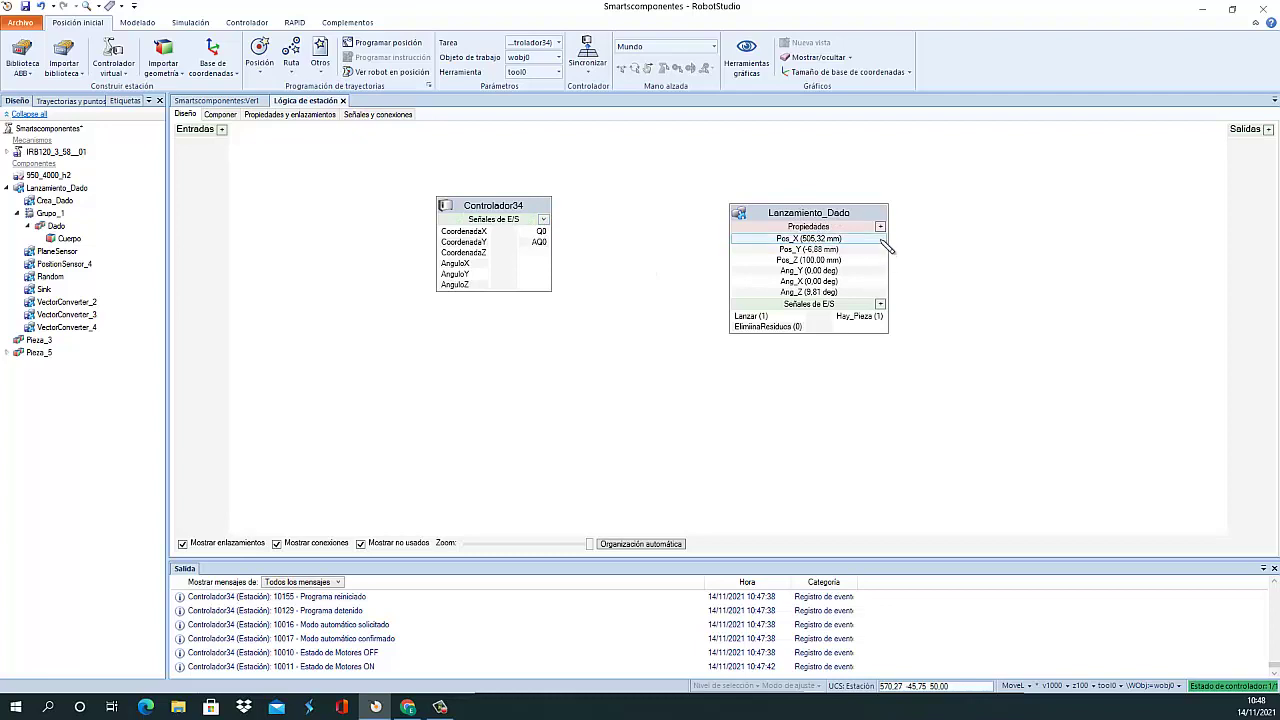
Connect Lanzamiento_Dado's Pos_X to Controlador34's CoordenadaX and its Pos_Y to CoordenadaY in the station logic
drag(897, 243, 540, 250)
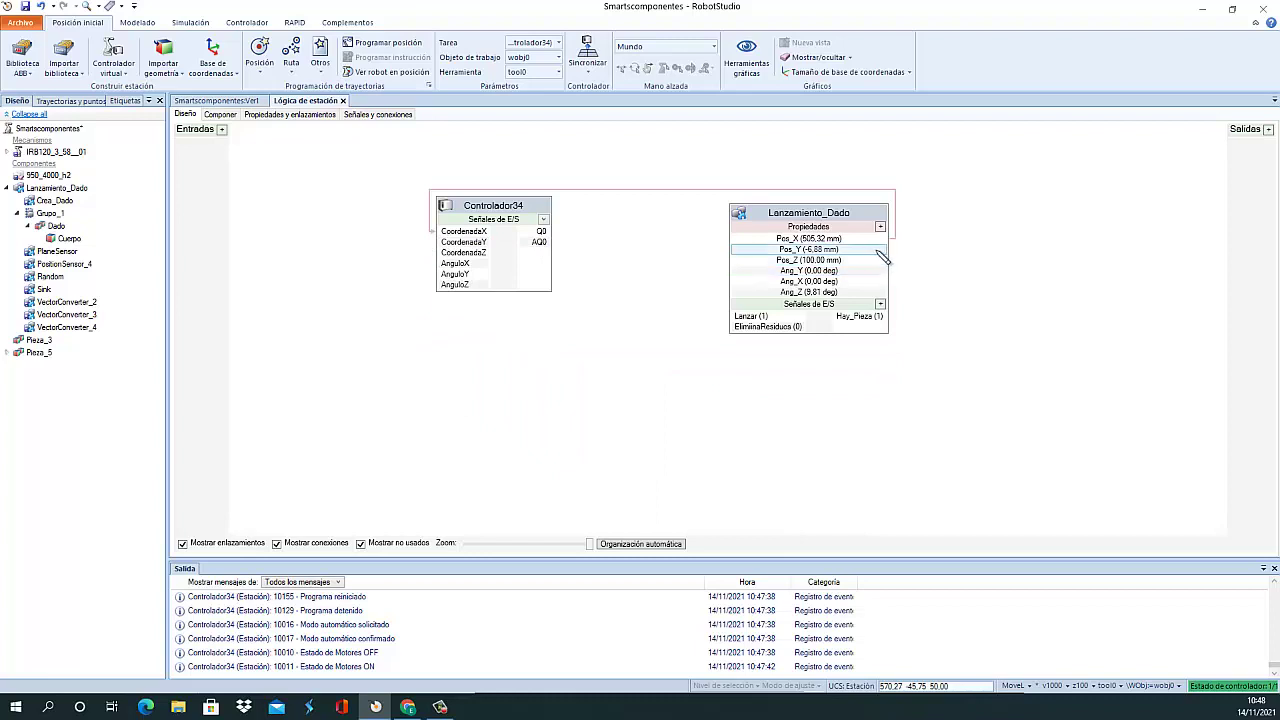
drag(891, 250, 456, 246)
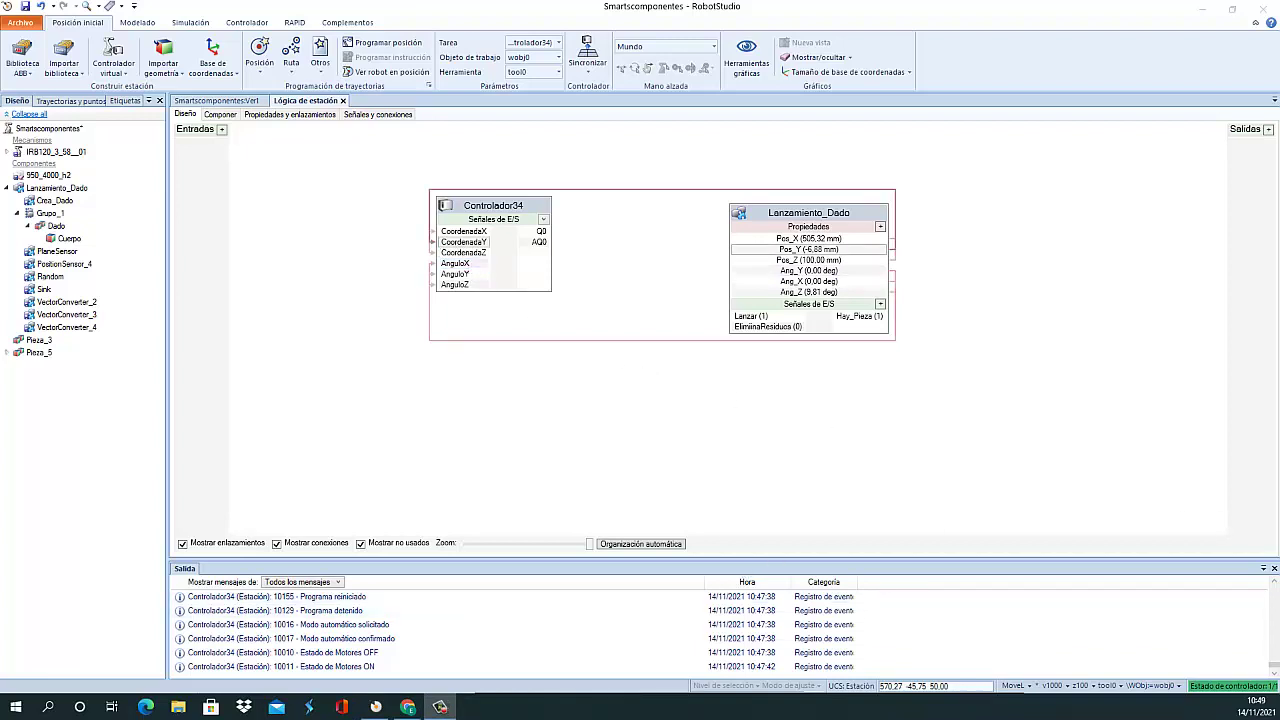
Import the SC_Ventosa_SensorVolumen component from the user library into the station
click(610, 280)
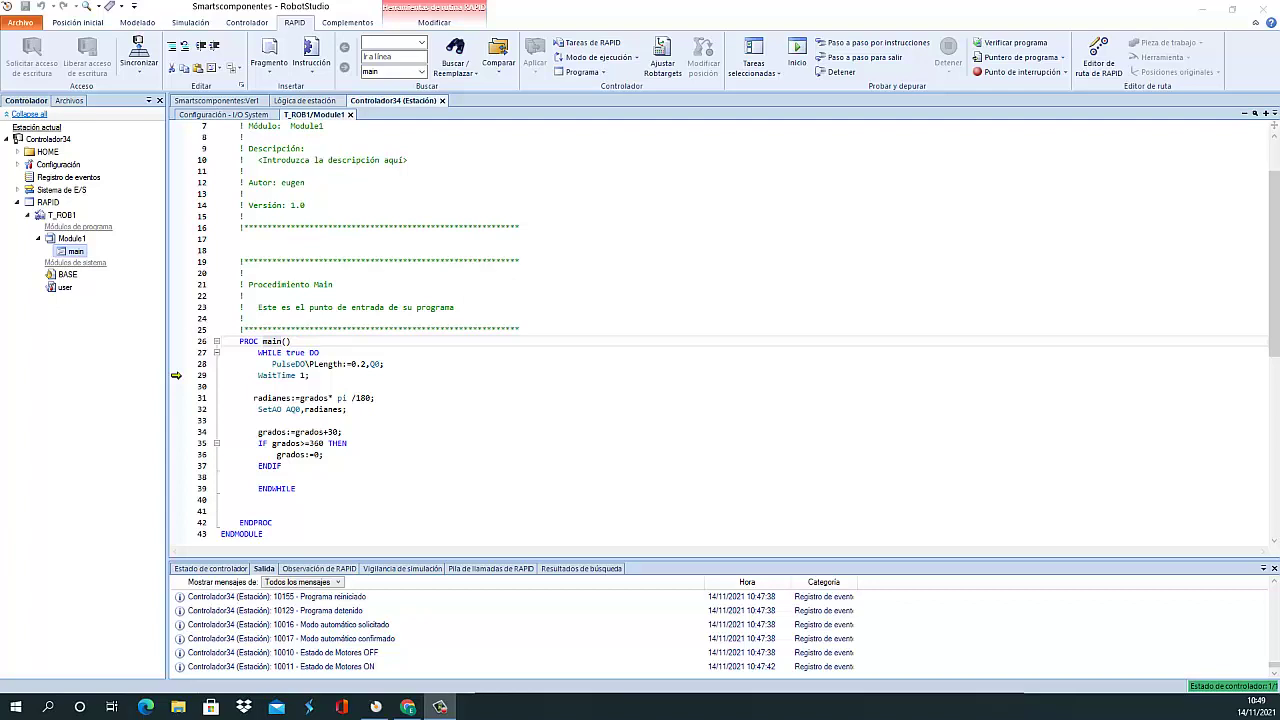
click(78, 26)
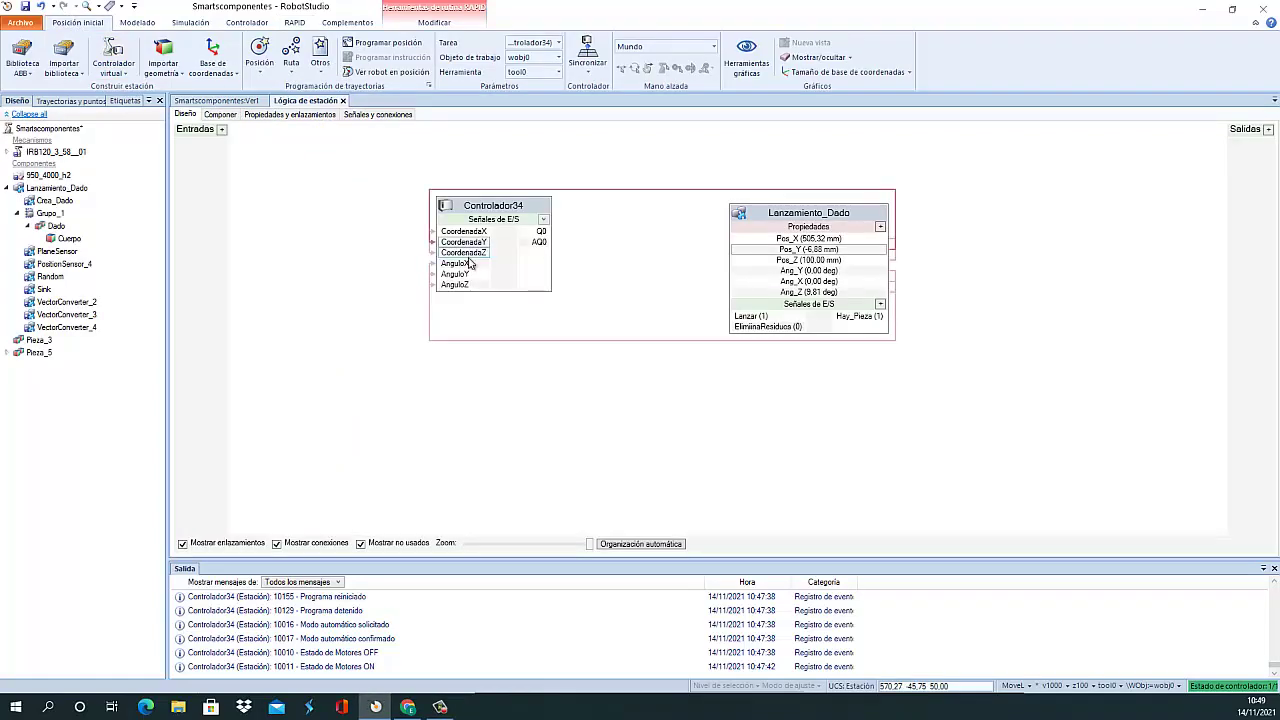
click(214, 101)
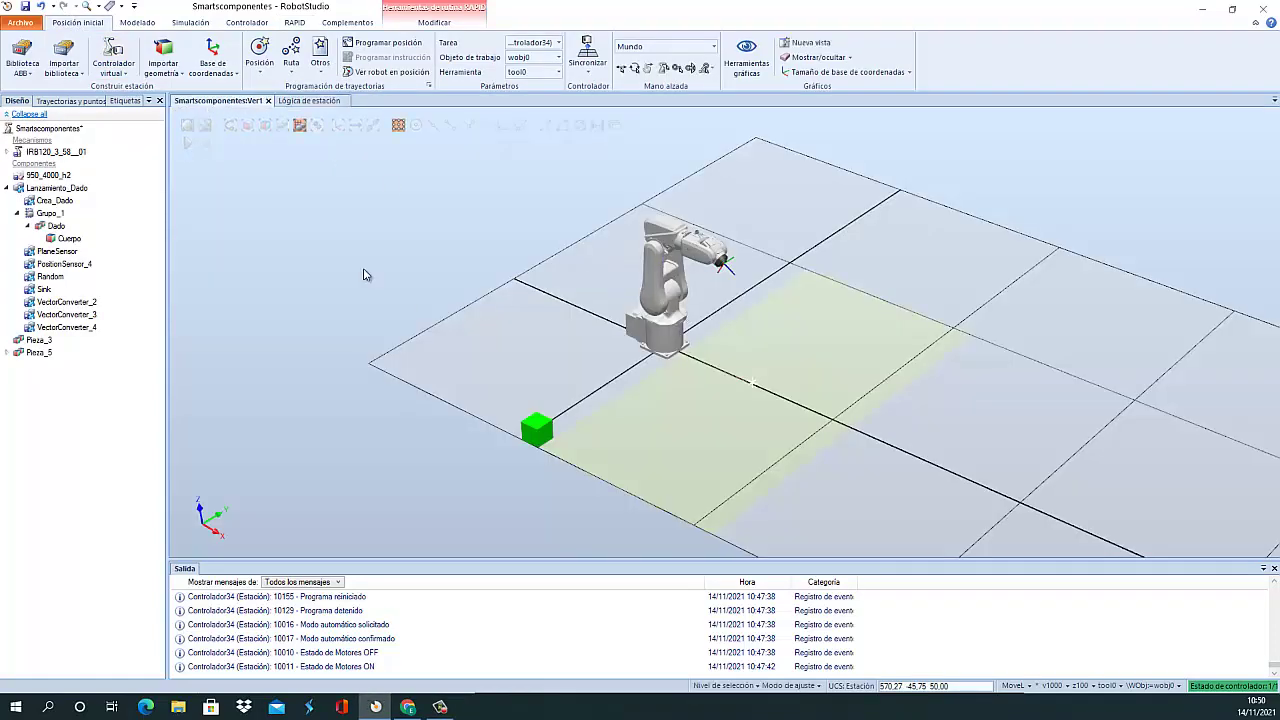
click(80, 78)
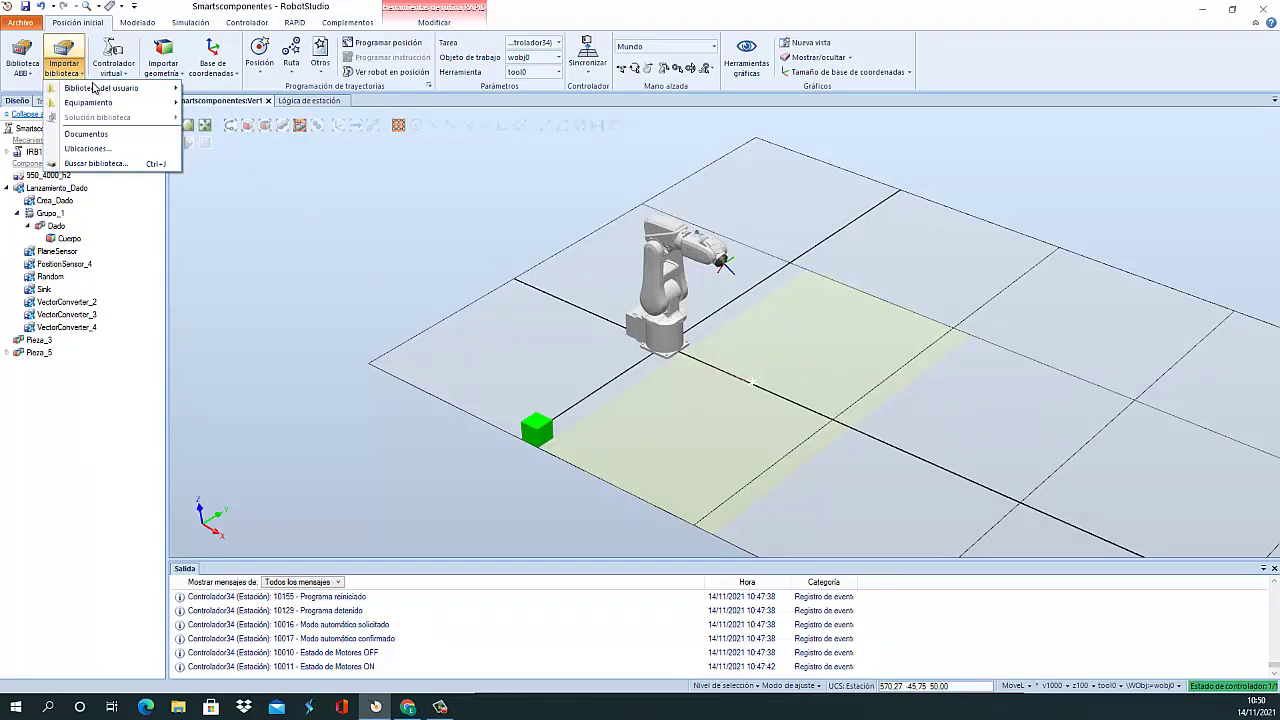
mouse_move(100, 88)
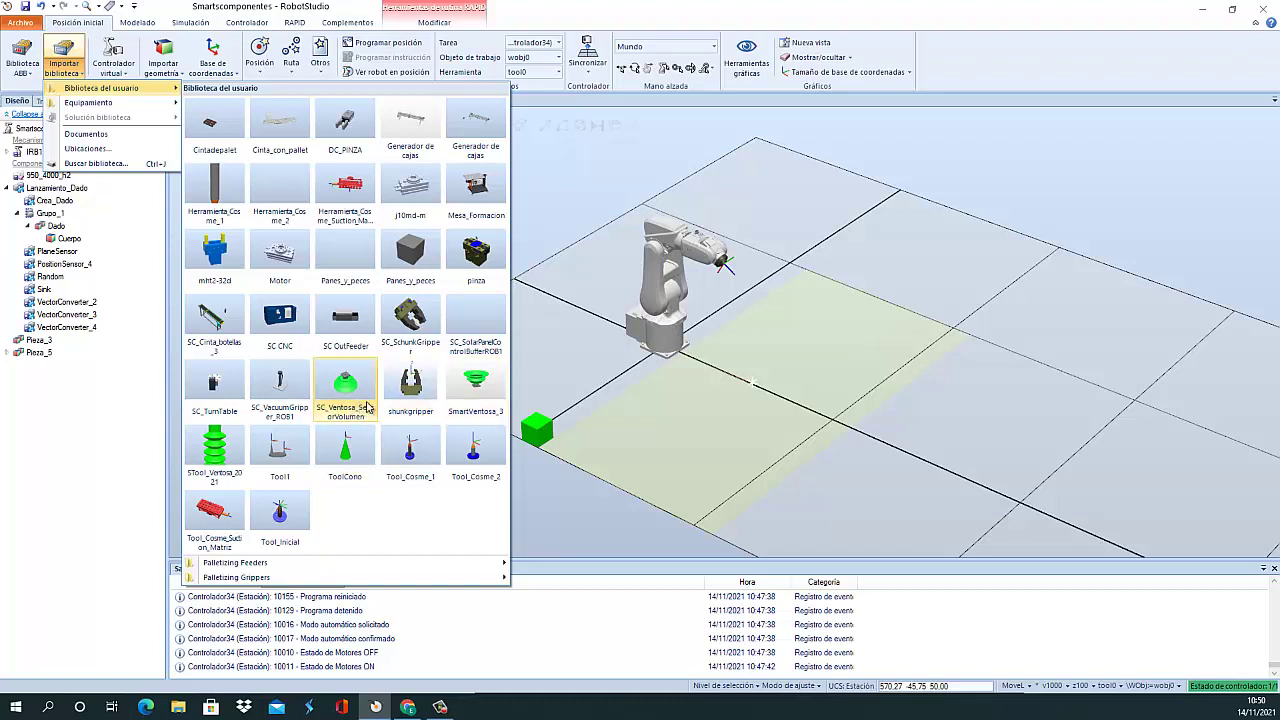
click(344, 396)
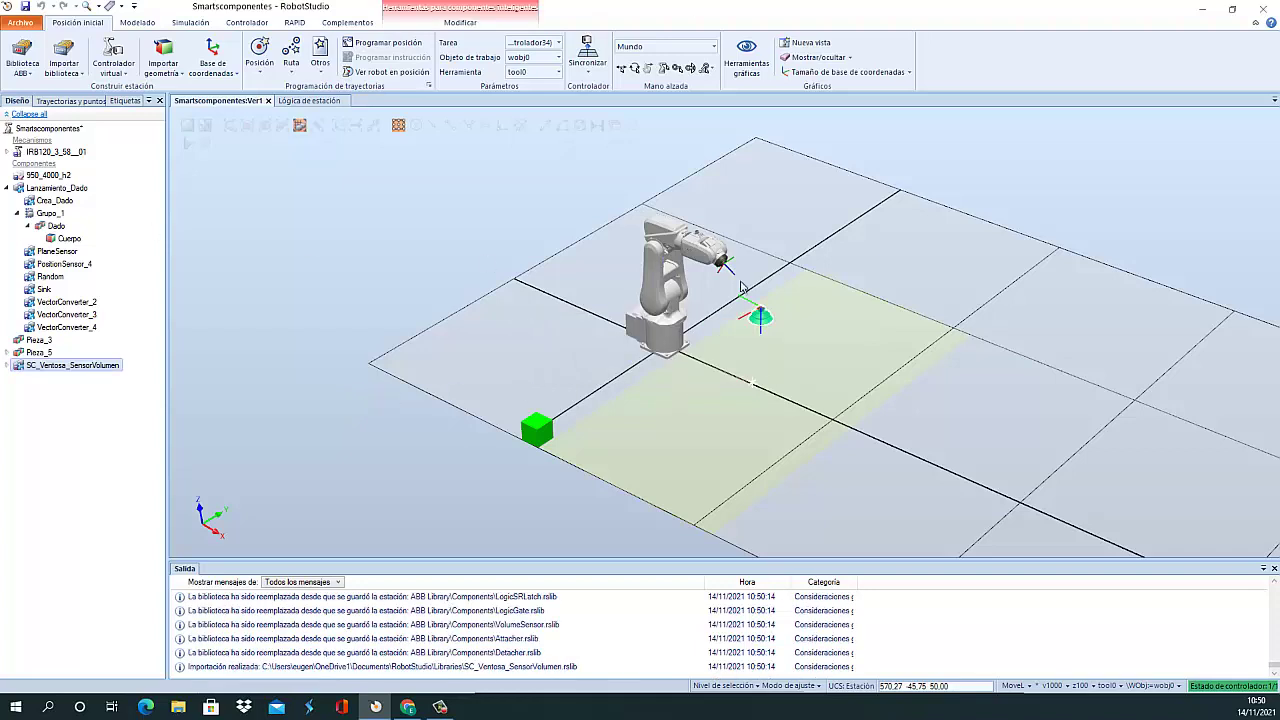
Attach the SmartLapa_2 mechanism inside SC_Ventosa_SensorVolumen to the IRB120_3_58__01 robot
click(8, 365)
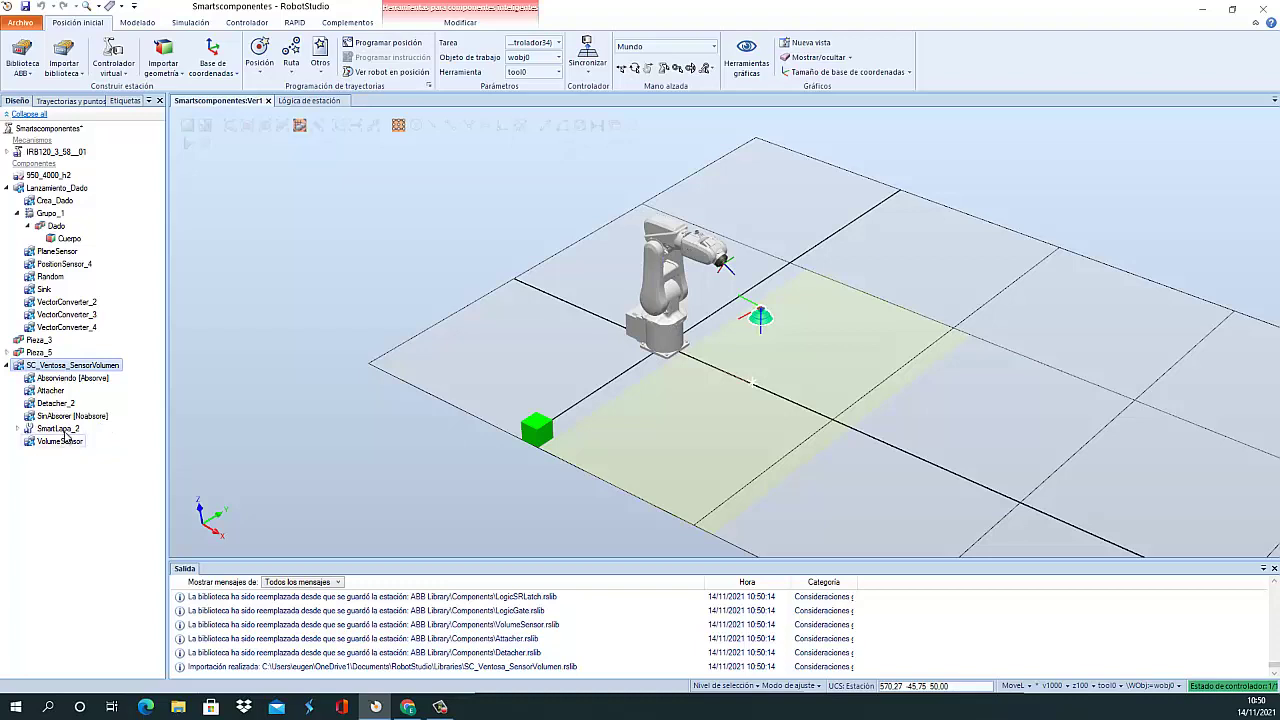
click(70, 430)
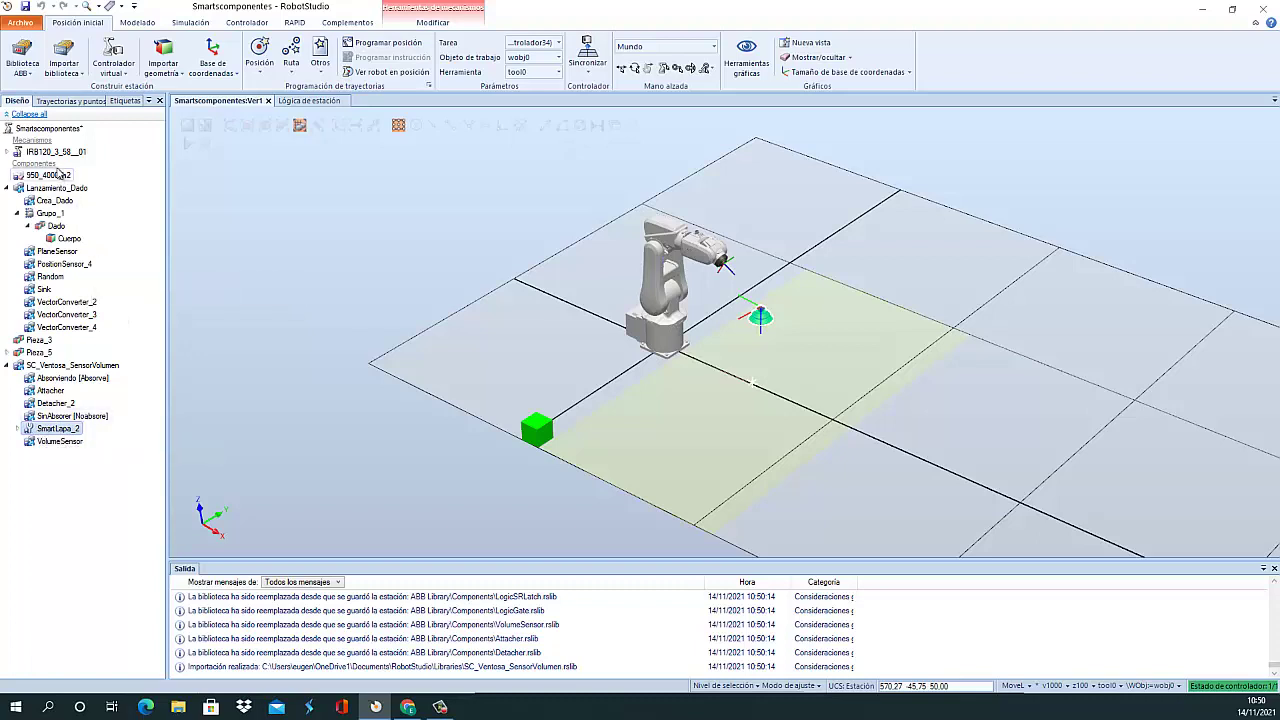
drag(59, 429, 123, 196)
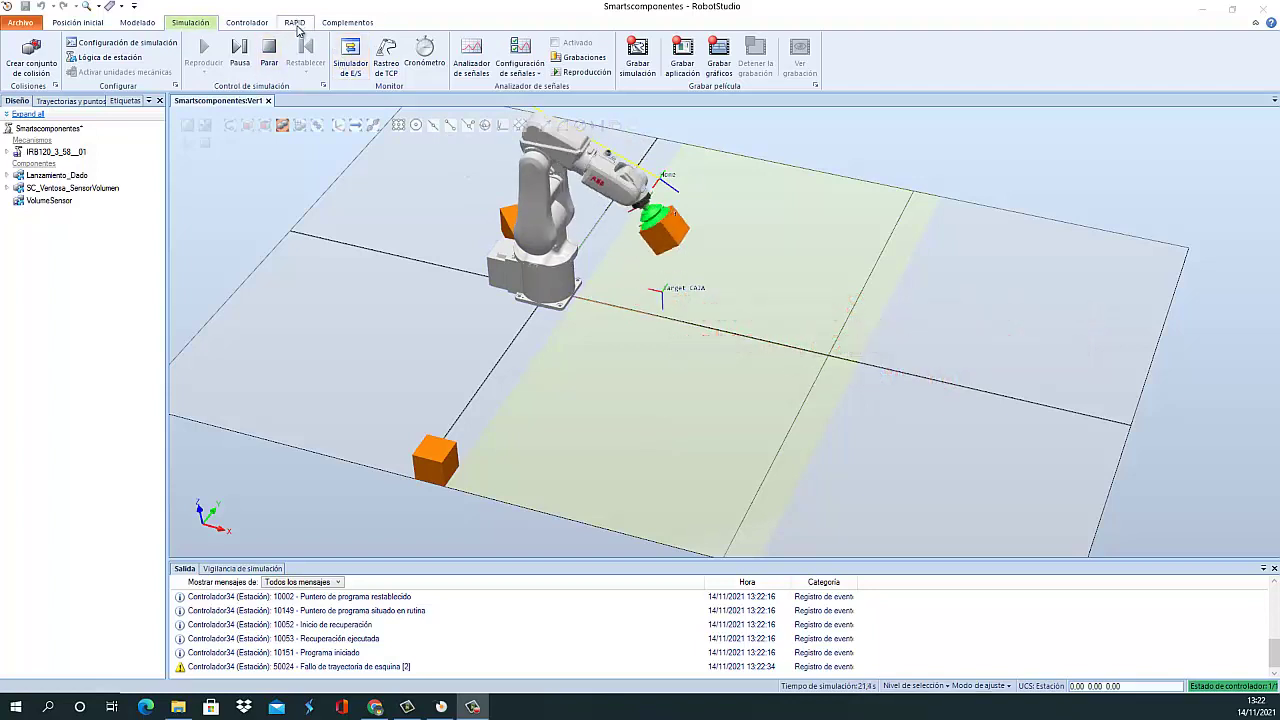
Open the main routine of Module1 in Controlador34's T_ROB1 task while the simulation runs
click(296, 26)
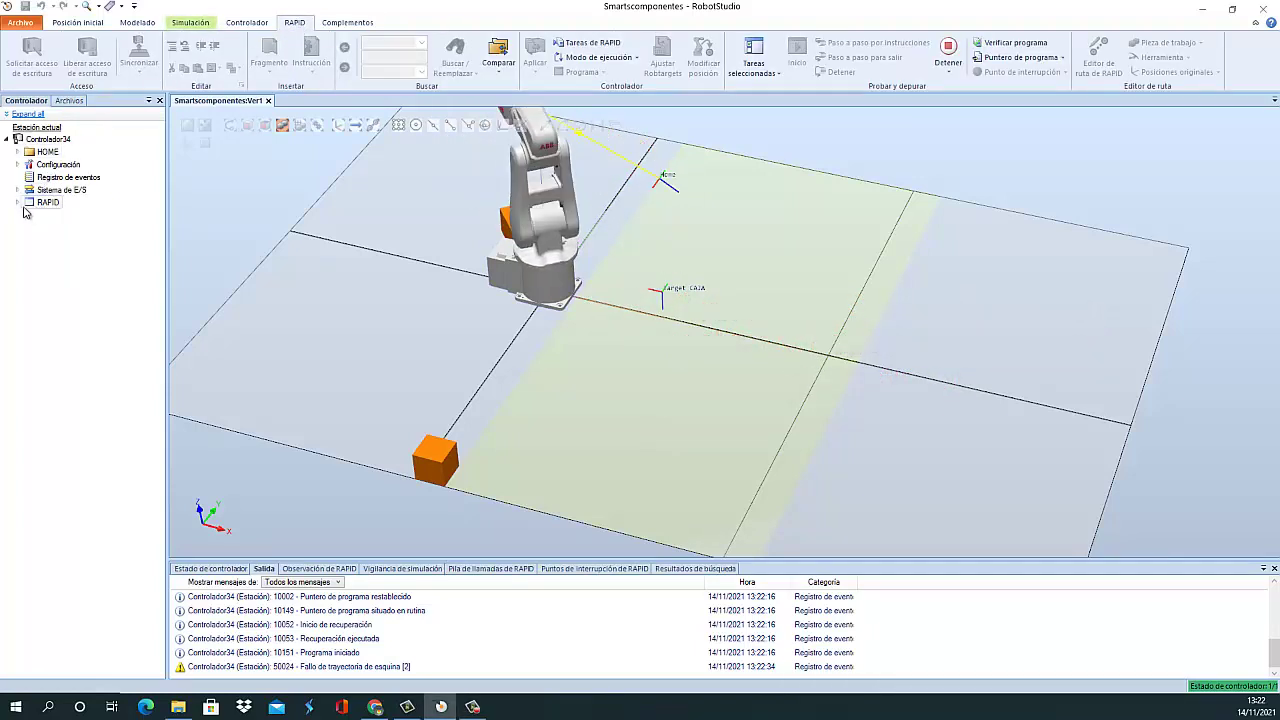
click(17, 202)
click(28, 215)
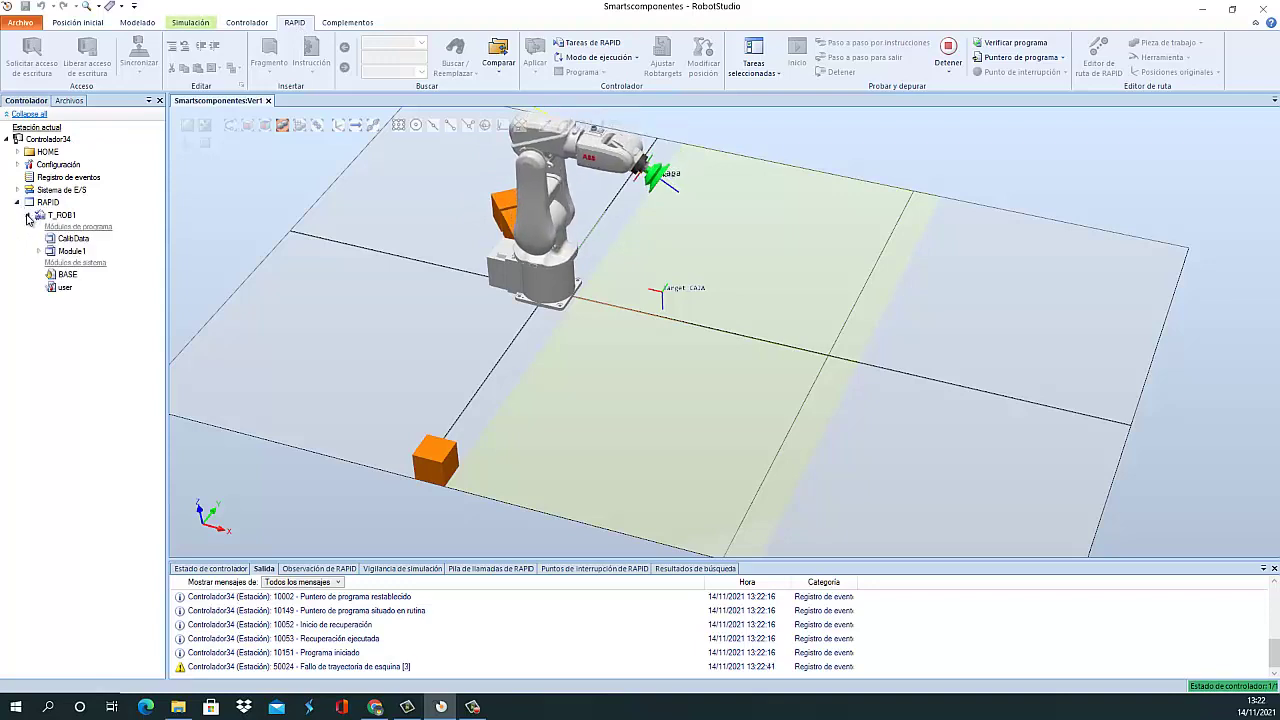
double_click(66, 252)
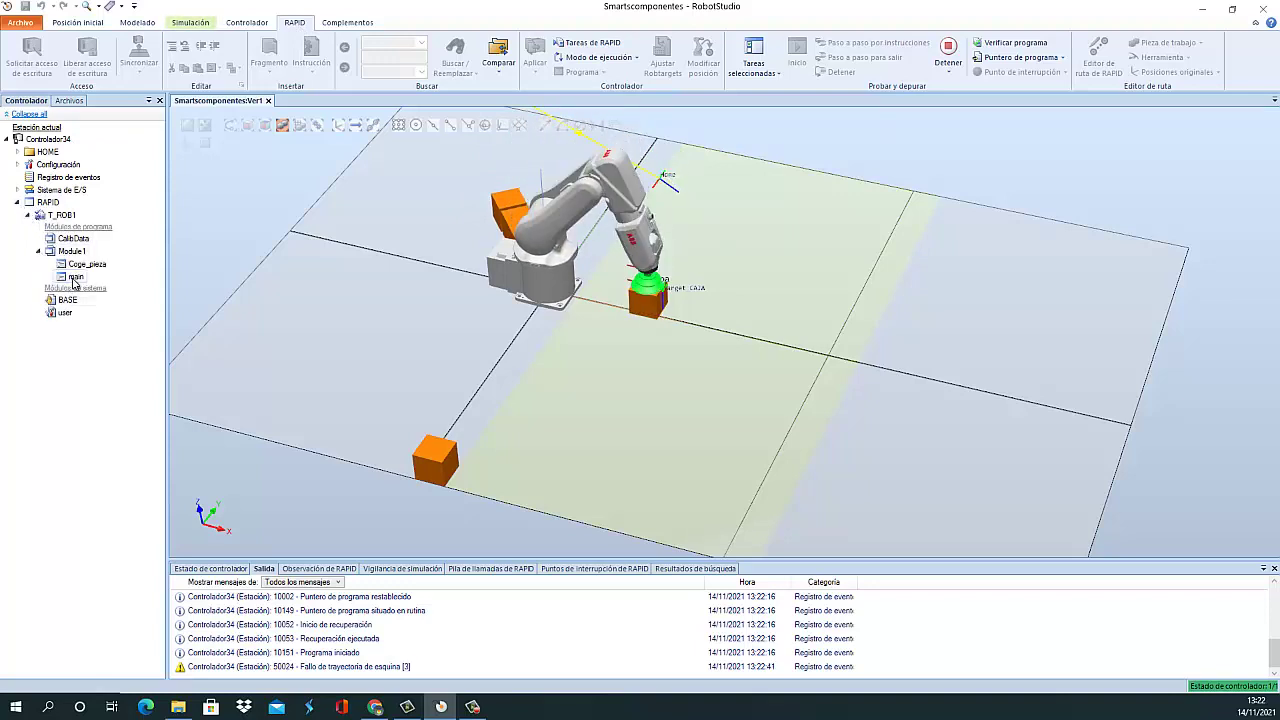
click(75, 277)
double_click(75, 277)
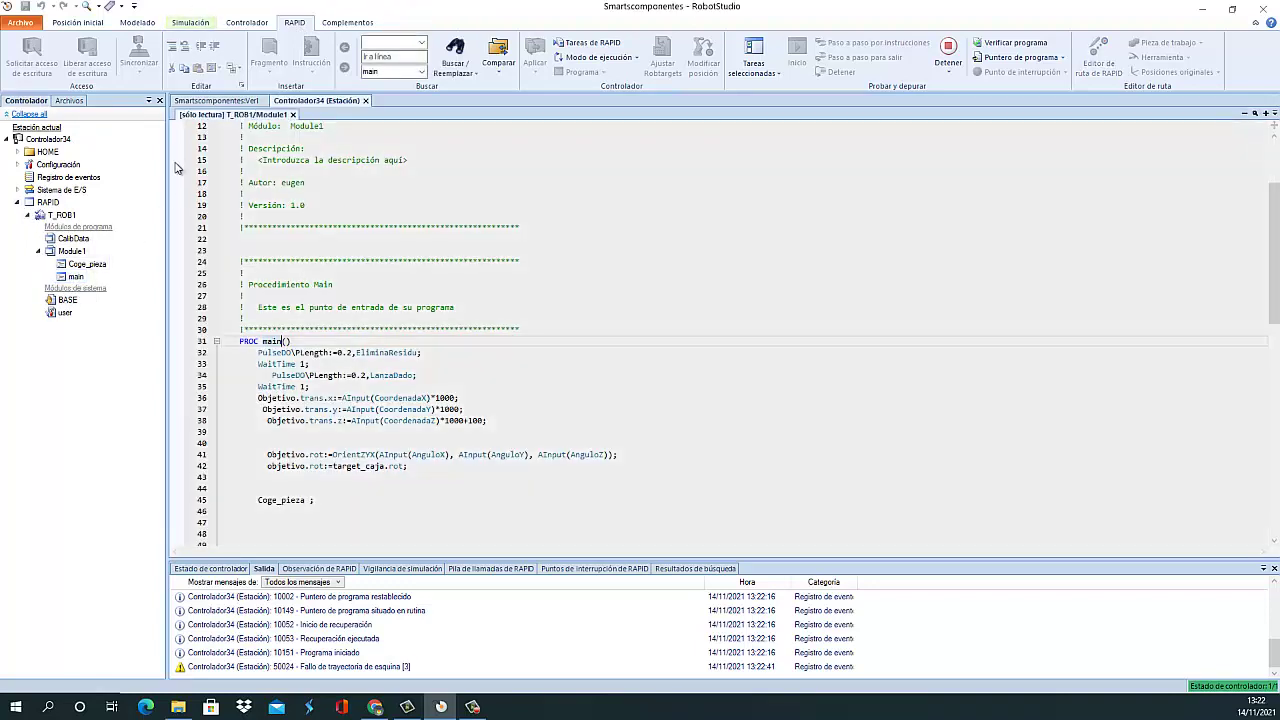
Place the Controlador34 code in a new vertical tab group beside the 3D view and enlarge its text to follow Coge_pieza
right_click(208, 104)
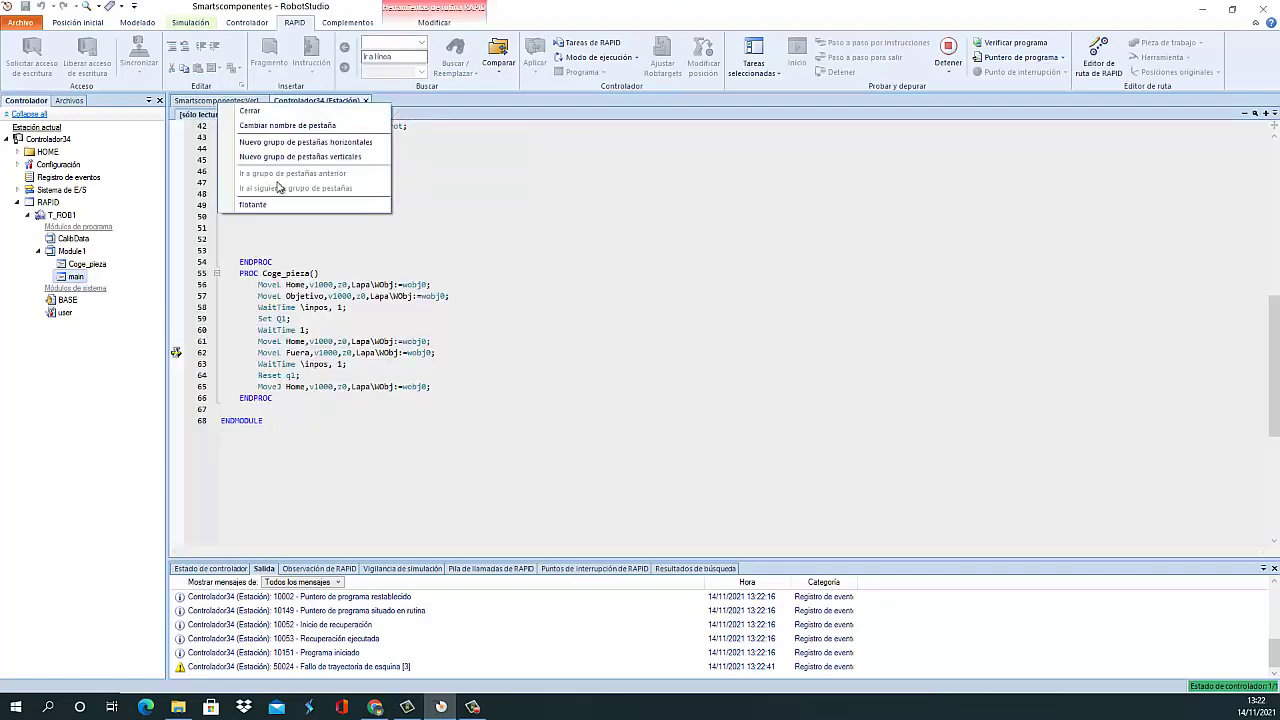
click(327, 157)
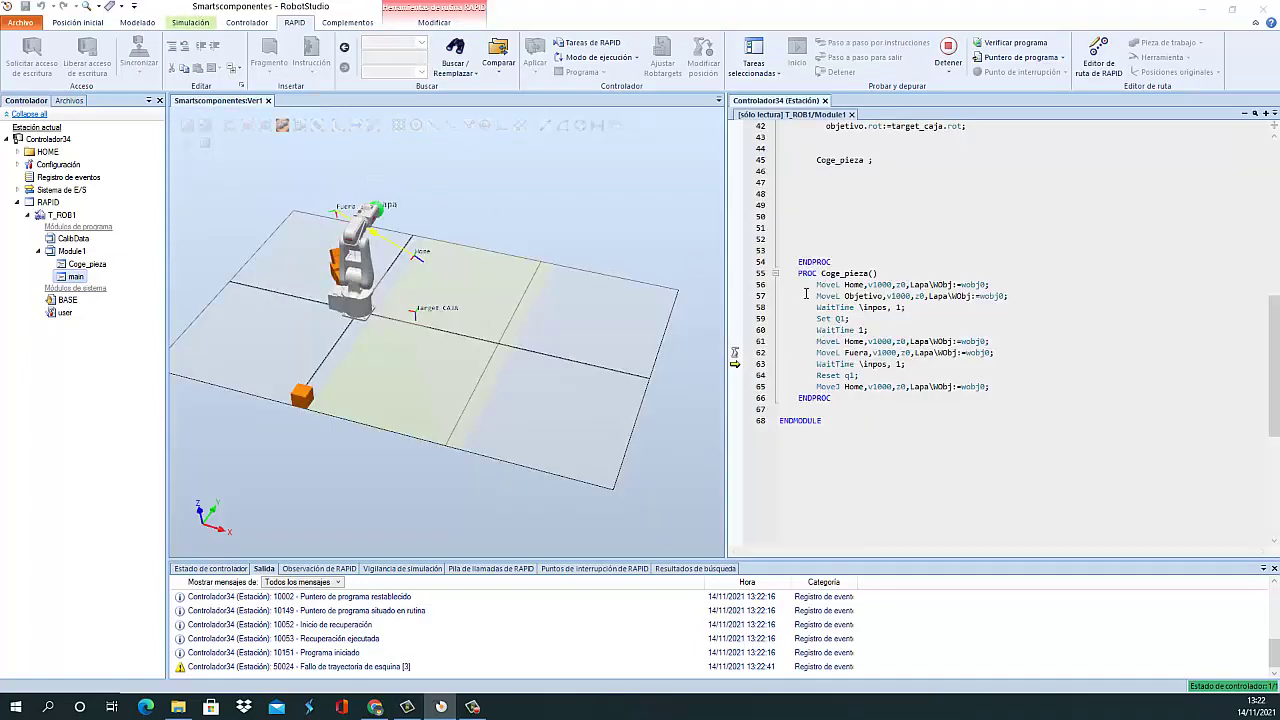
scroll(470, 360, up, 5)
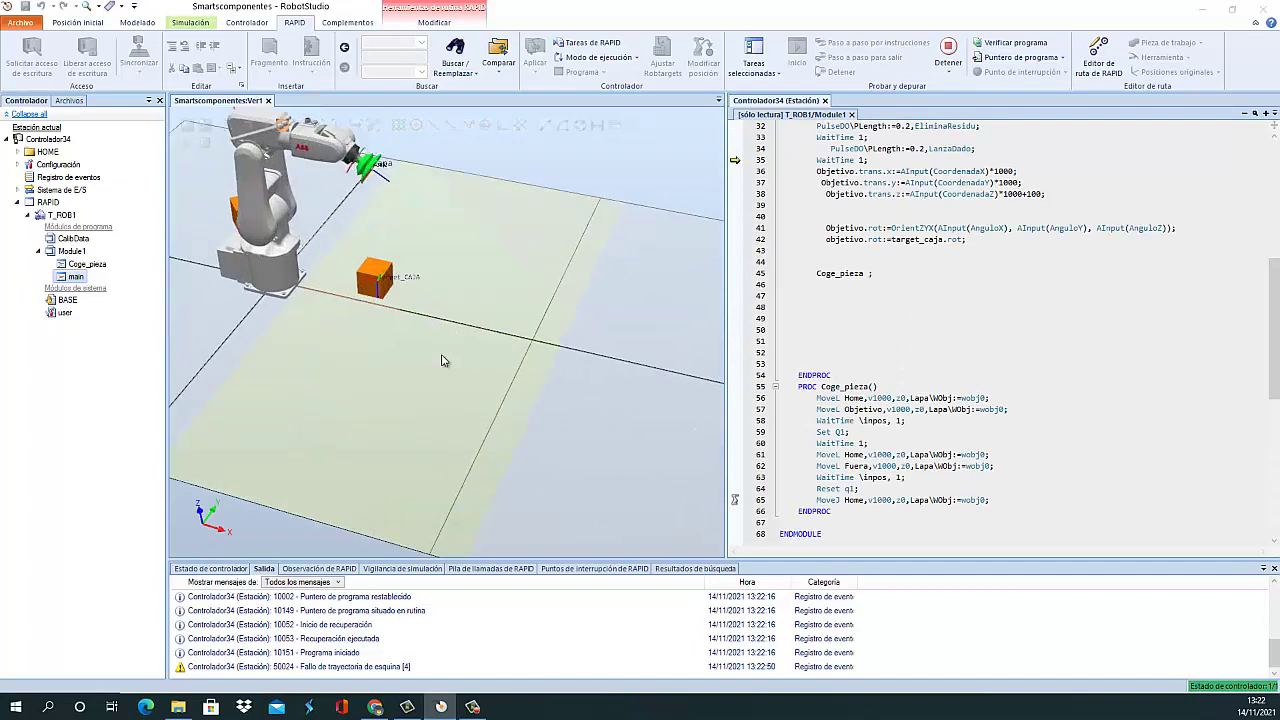
ctrl+shift+drag(381, 353, 296, 364)
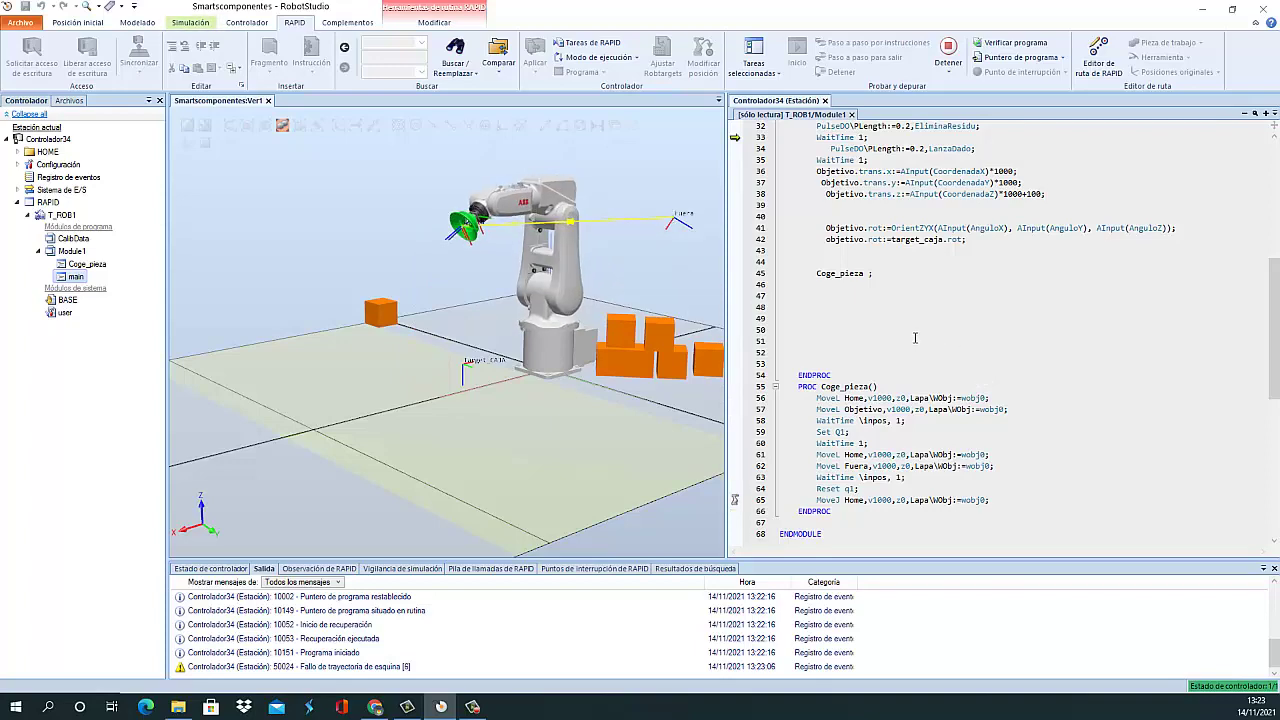
ctrl+scroll(915, 369, up, 5)
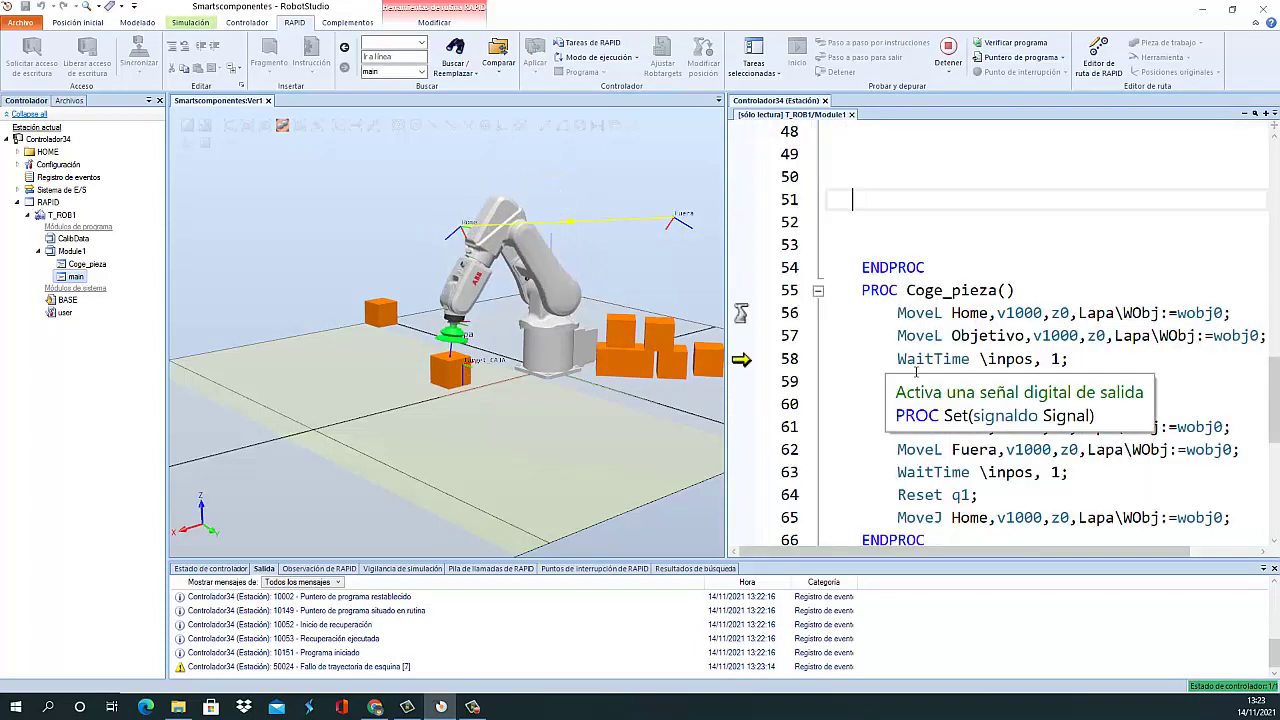
ctrl+scroll(915, 374, up, 1)
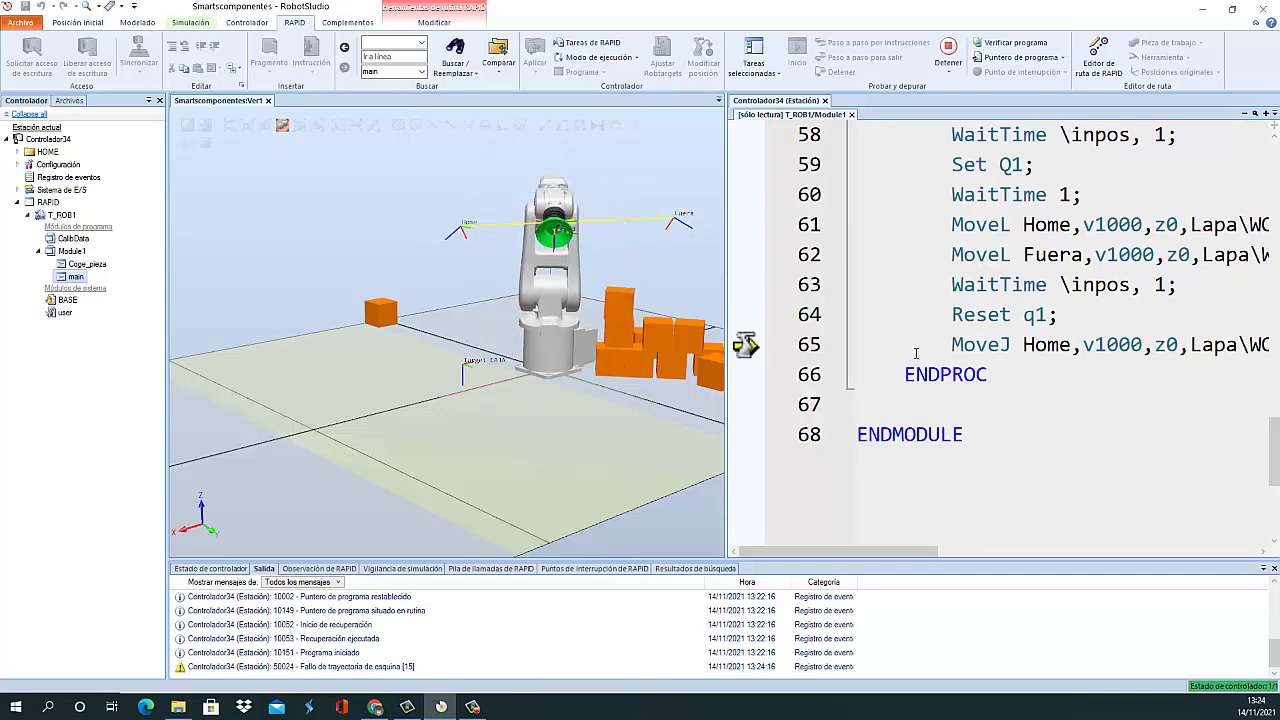
Open the station logic and spread out the VolumeSensor, Lanzamiento_Dado and Controlador34 blocks so their connections are easy to read
click(245, 22)
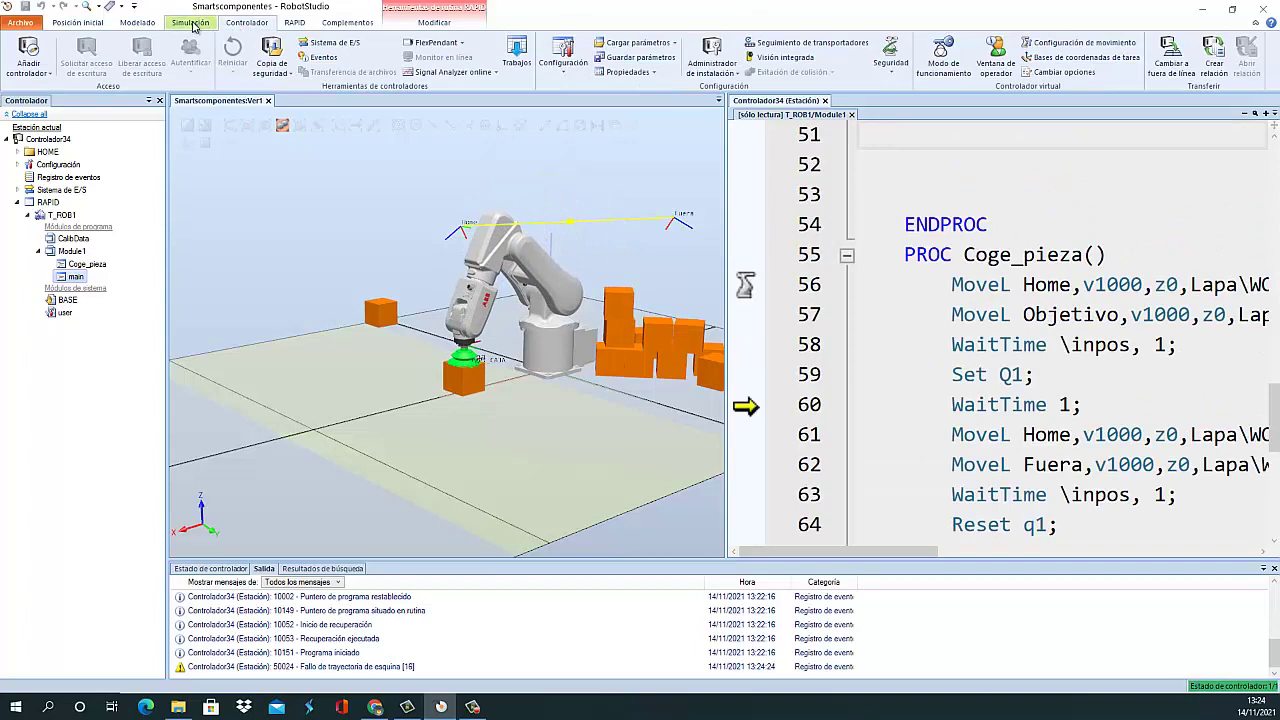
click(137, 22)
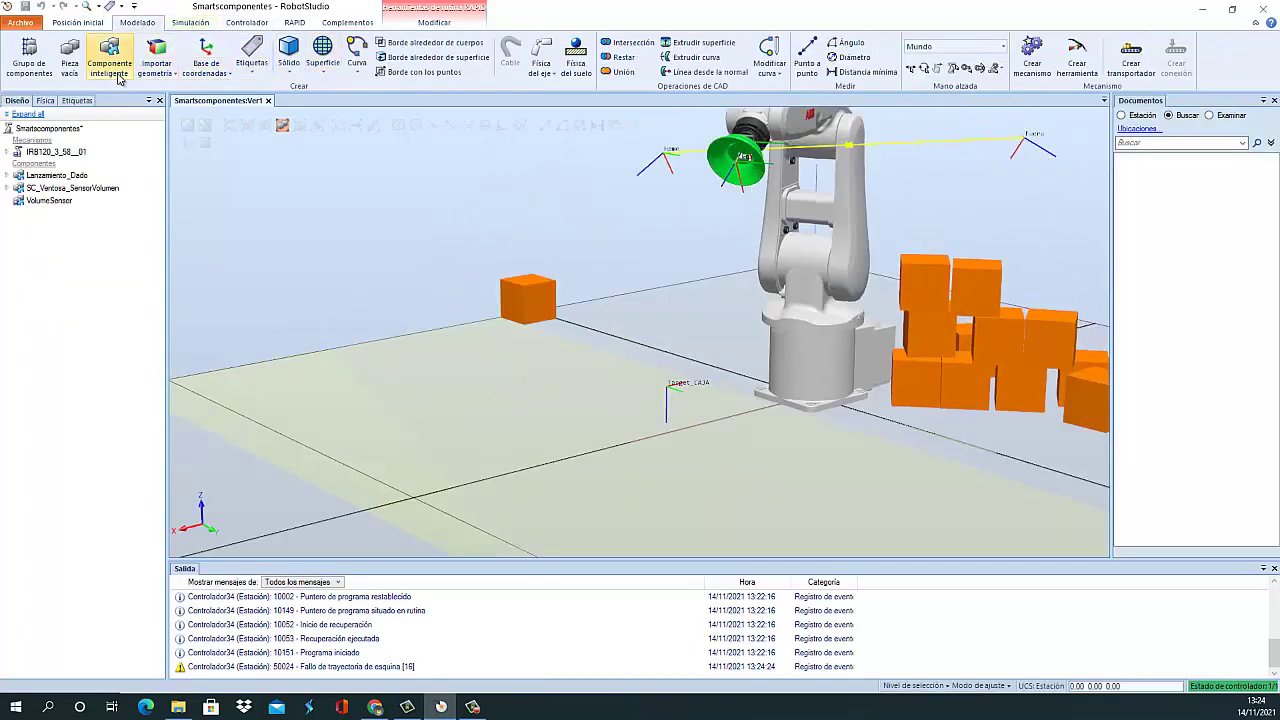
click(191, 23)
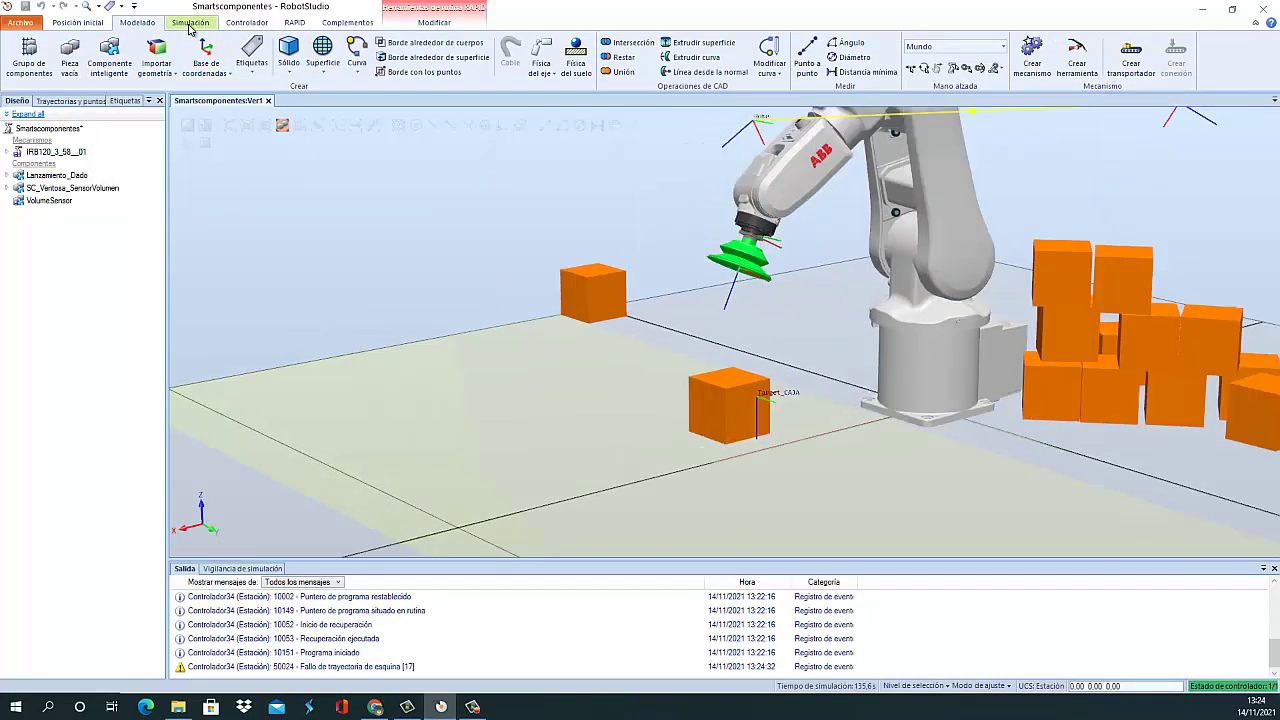
click(109, 58)
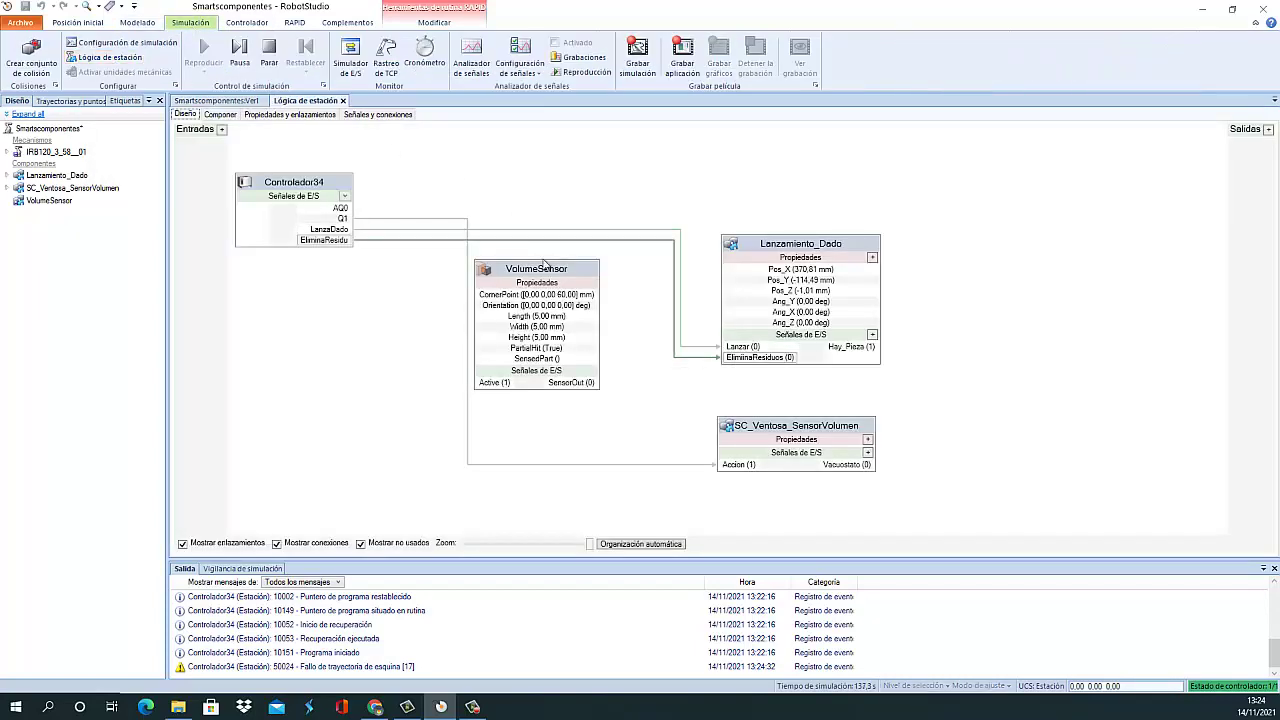
drag(539, 272, 303, 352)
drag(812, 248, 837, 180)
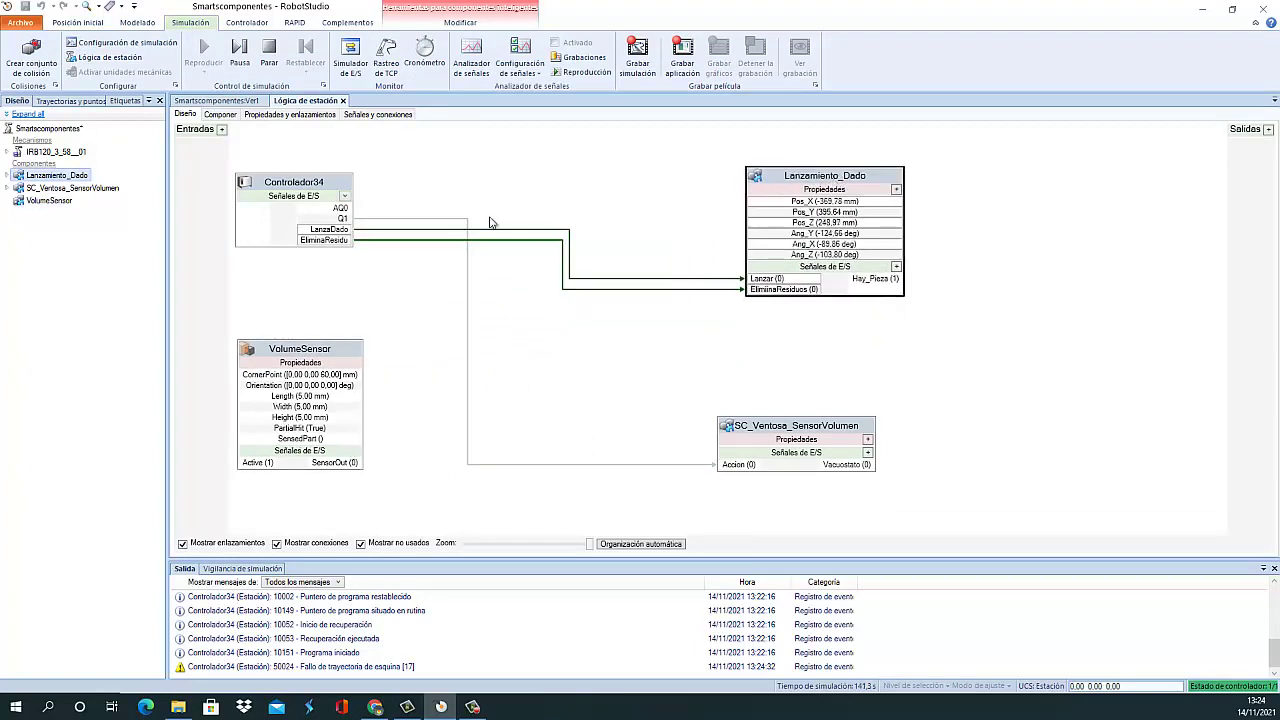
drag(289, 187, 426, 208)
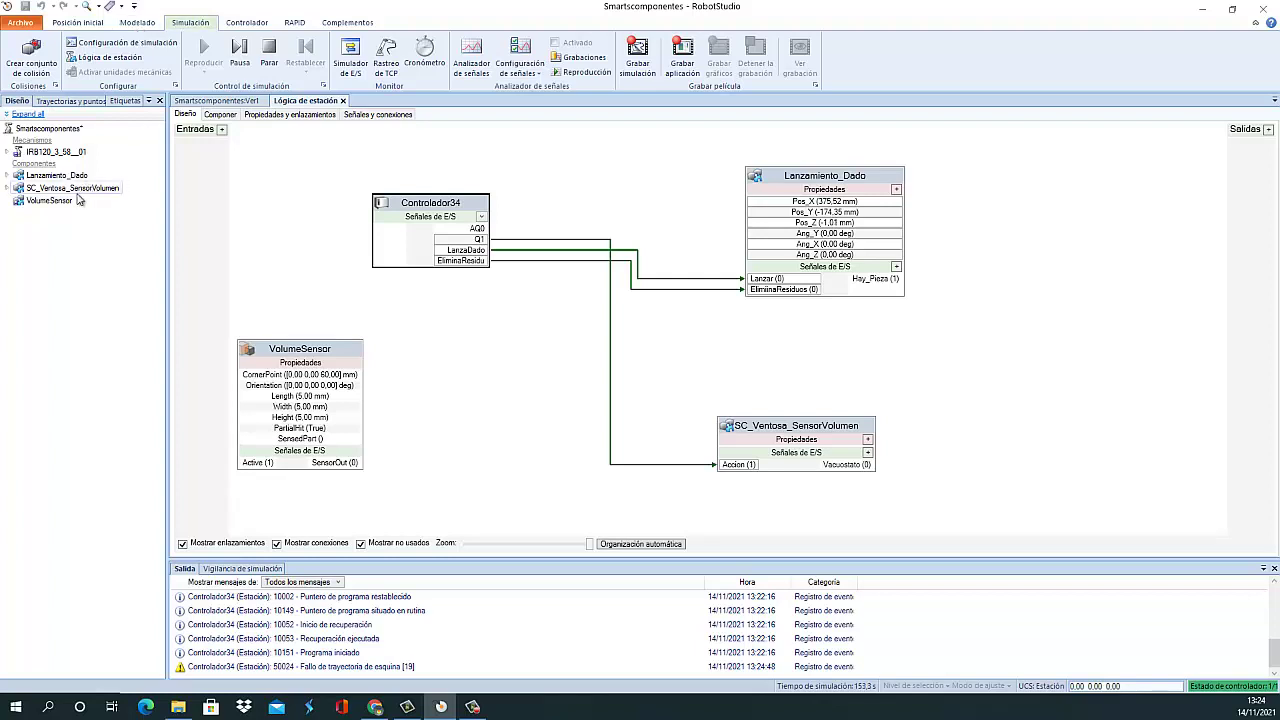
Open SC_Ventosa_SensorVolumen in the component editor and examine how its sensor, Attacher, Detacher_2 and logic blocks are connected
click(7, 188)
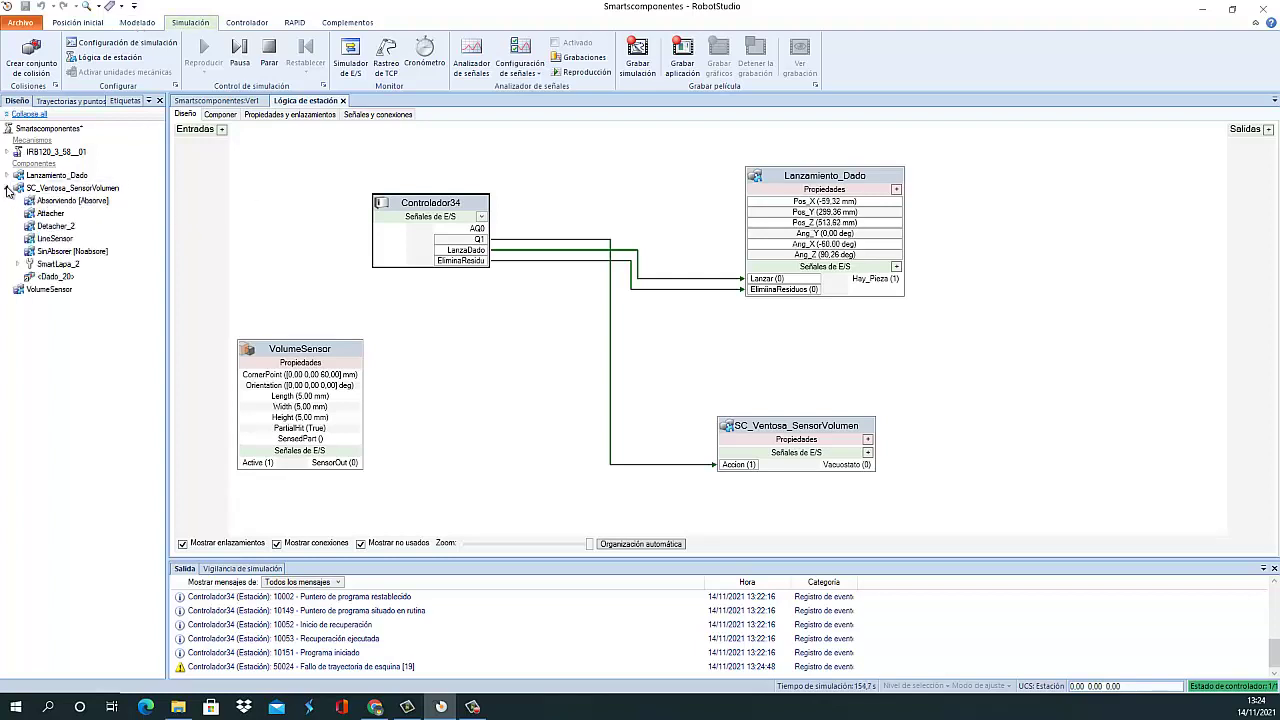
click(90, 189)
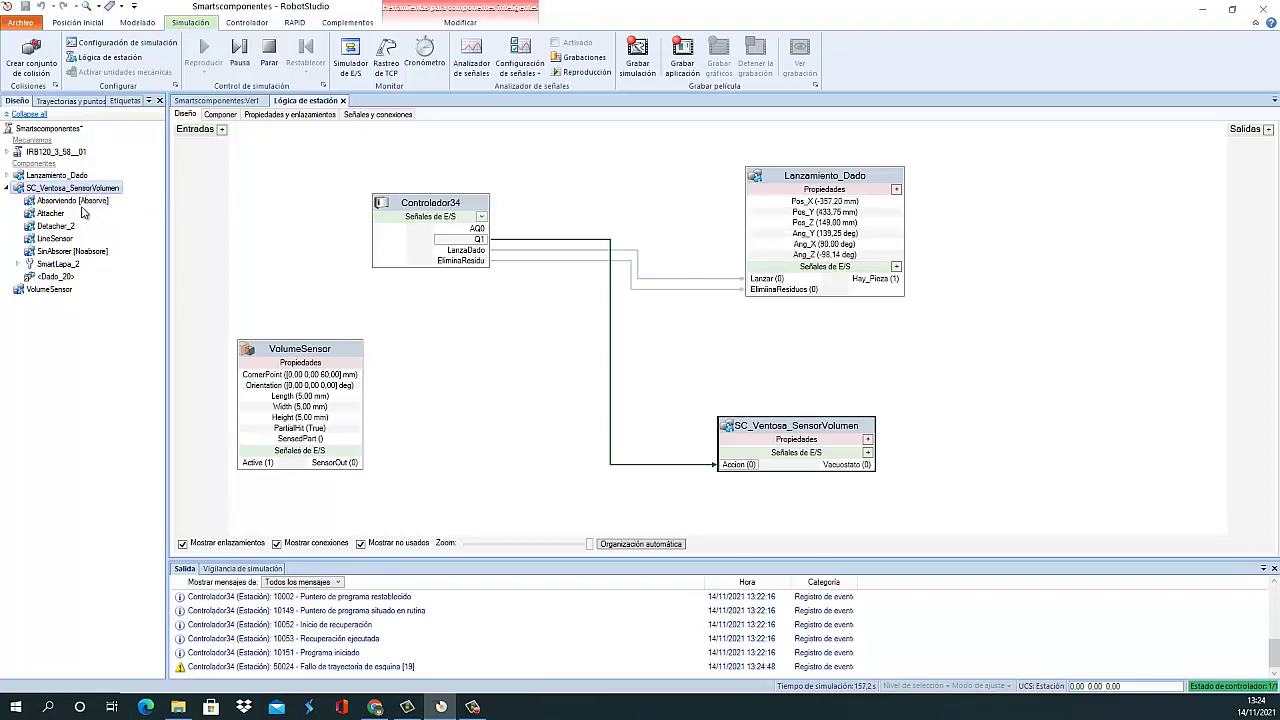
right_click(67, 192)
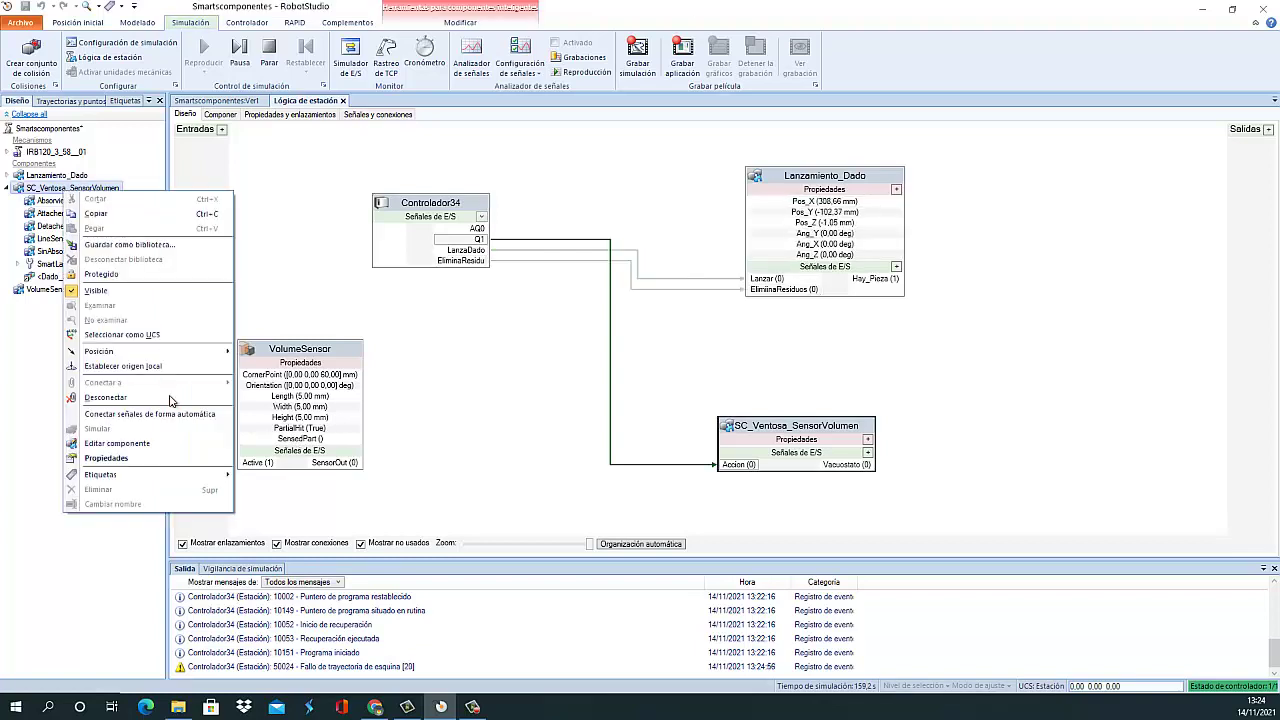
click(105, 443)
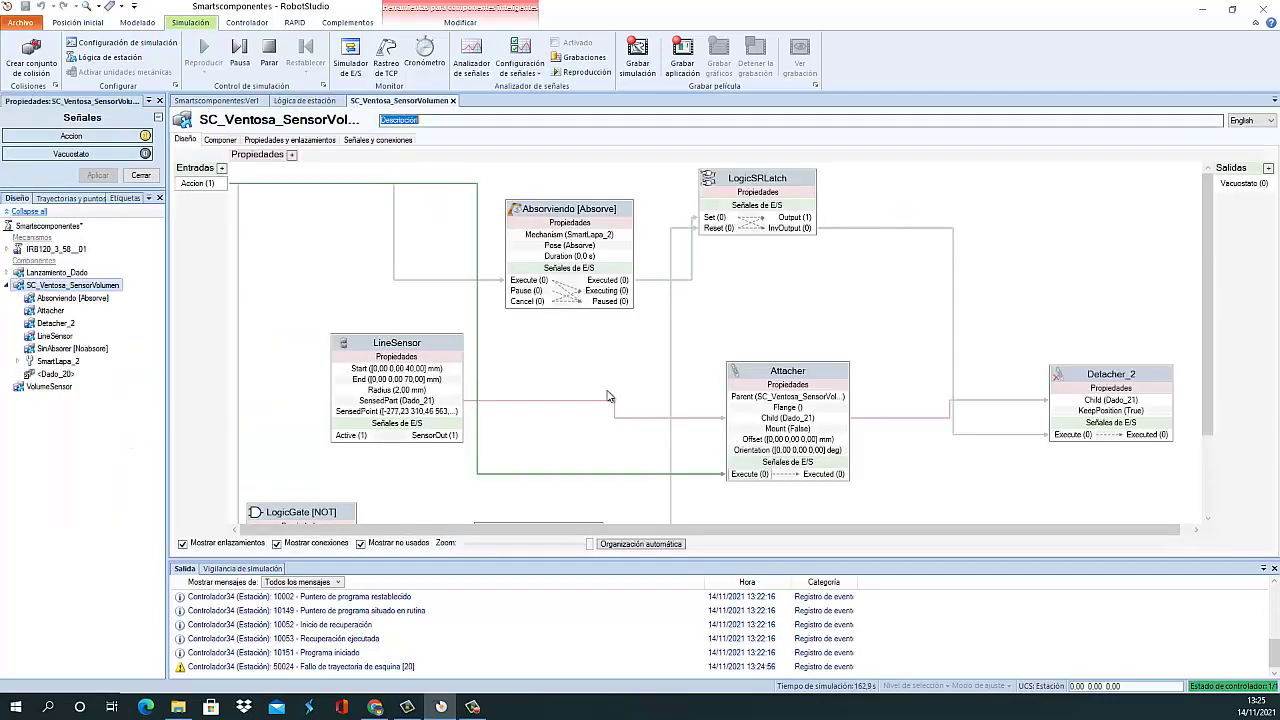
scroll(577, 360, down, 2)
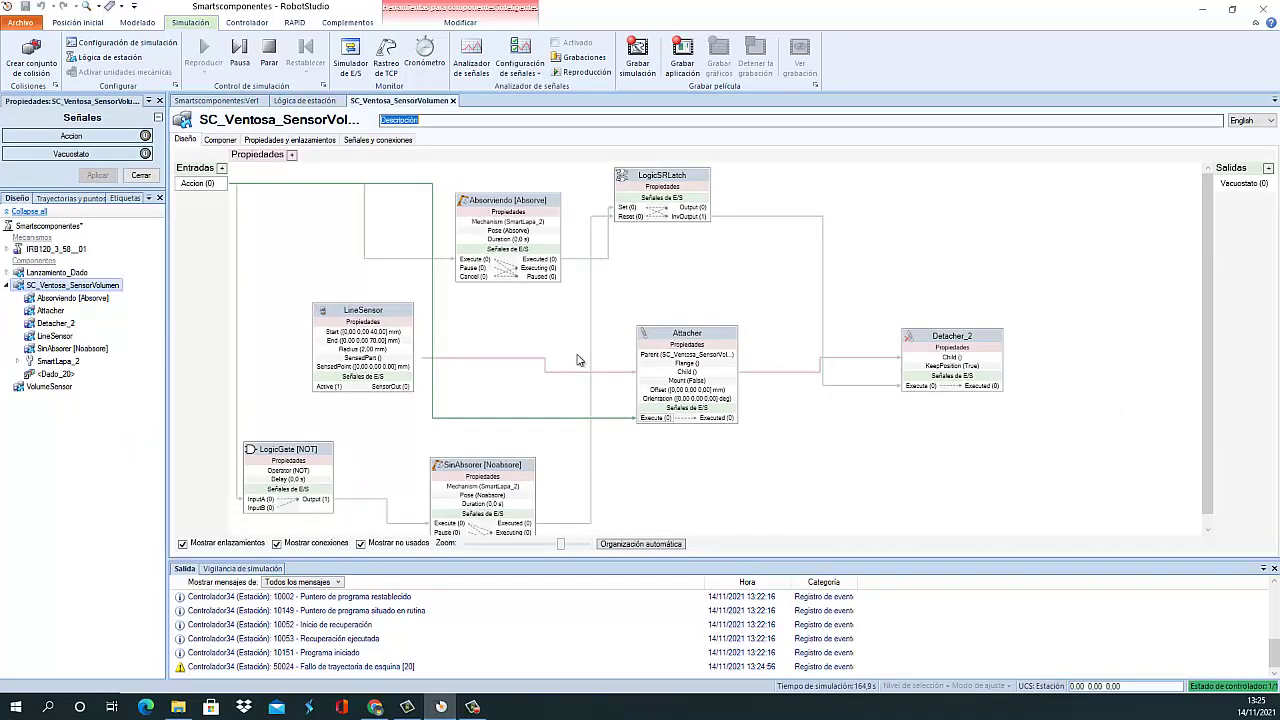
scroll(577, 360, down, 1)
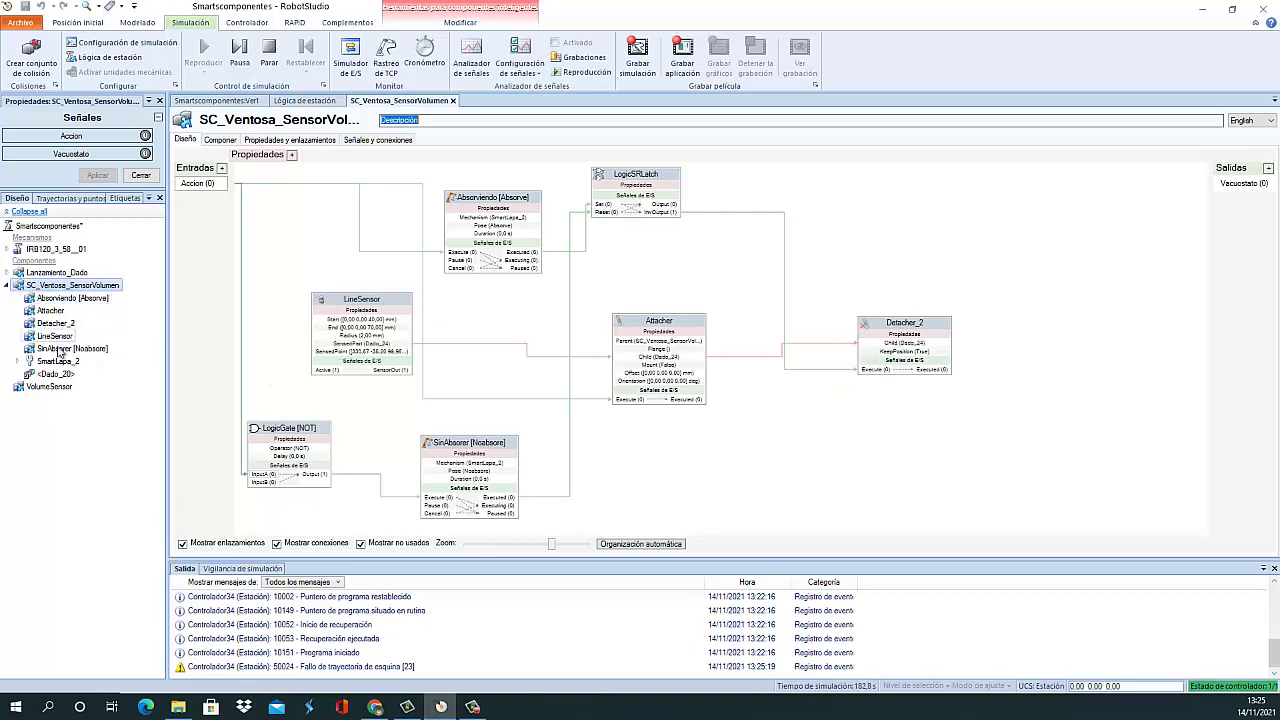
Open Lanzamiento_Dado in the component editor to examine its design, and return to the 3D view beside the RAPID code
click(5, 286)
click(43, 272)
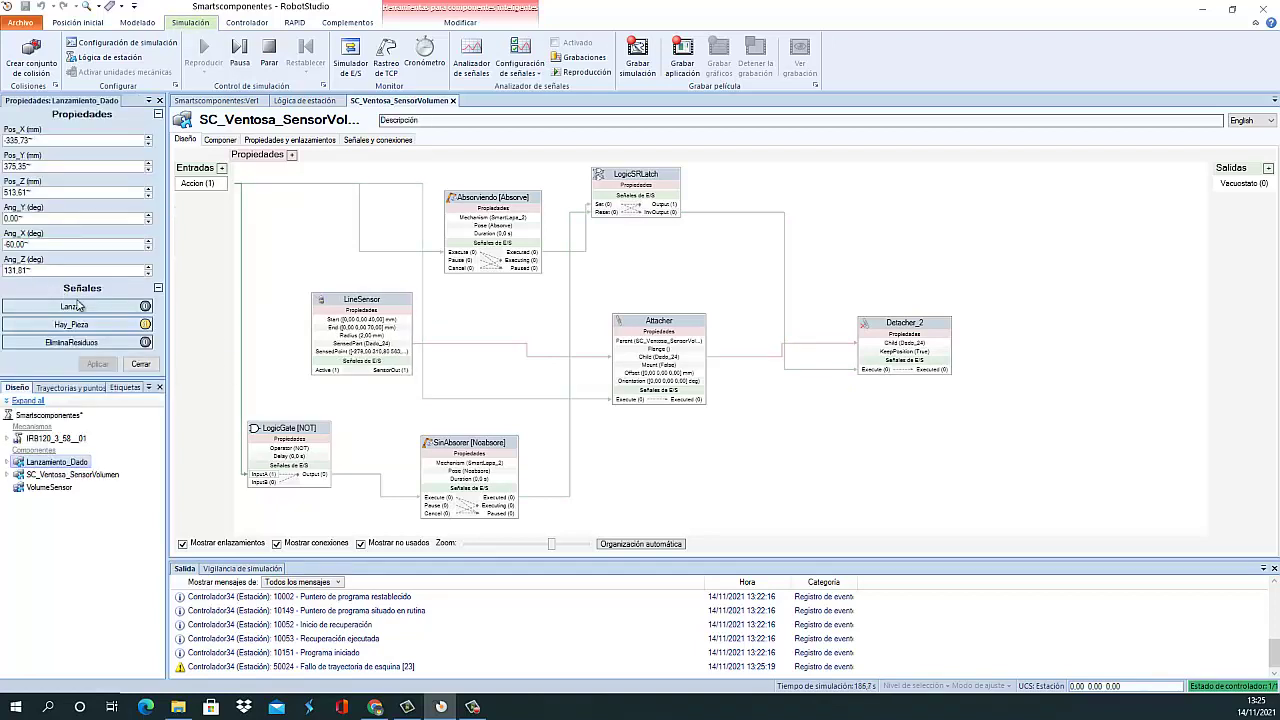
click(140, 364)
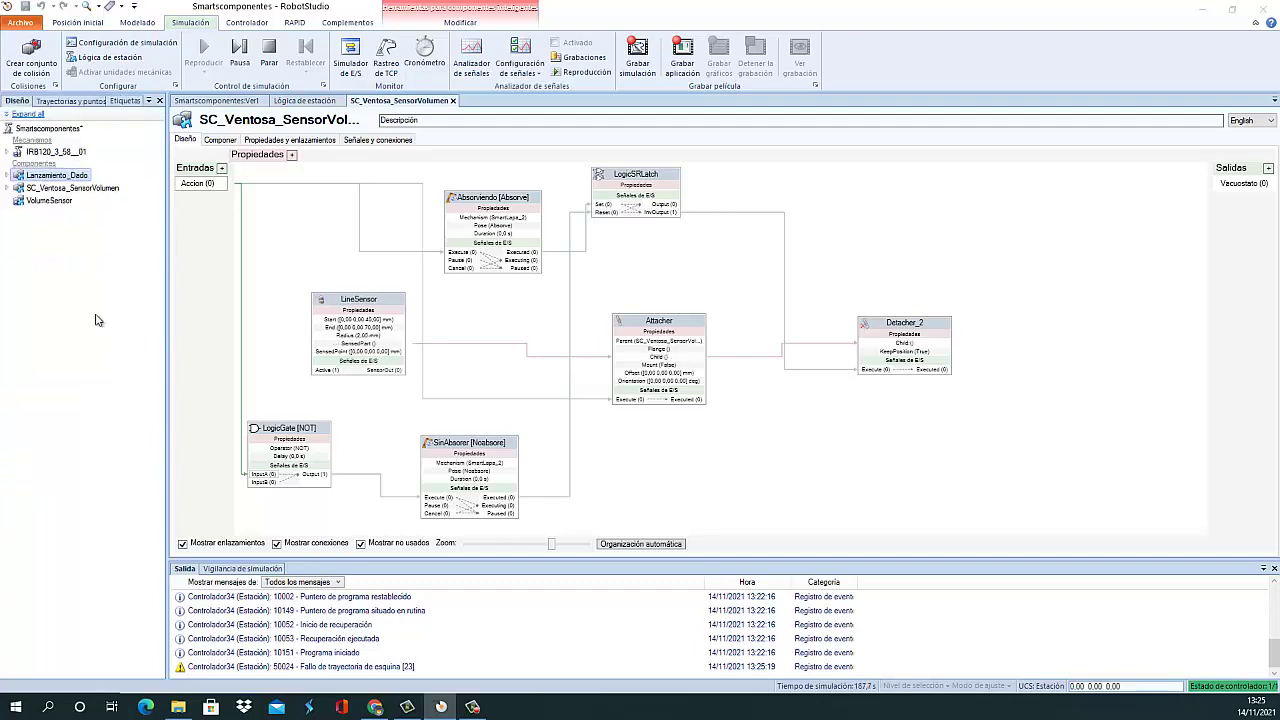
right_click(60, 179)
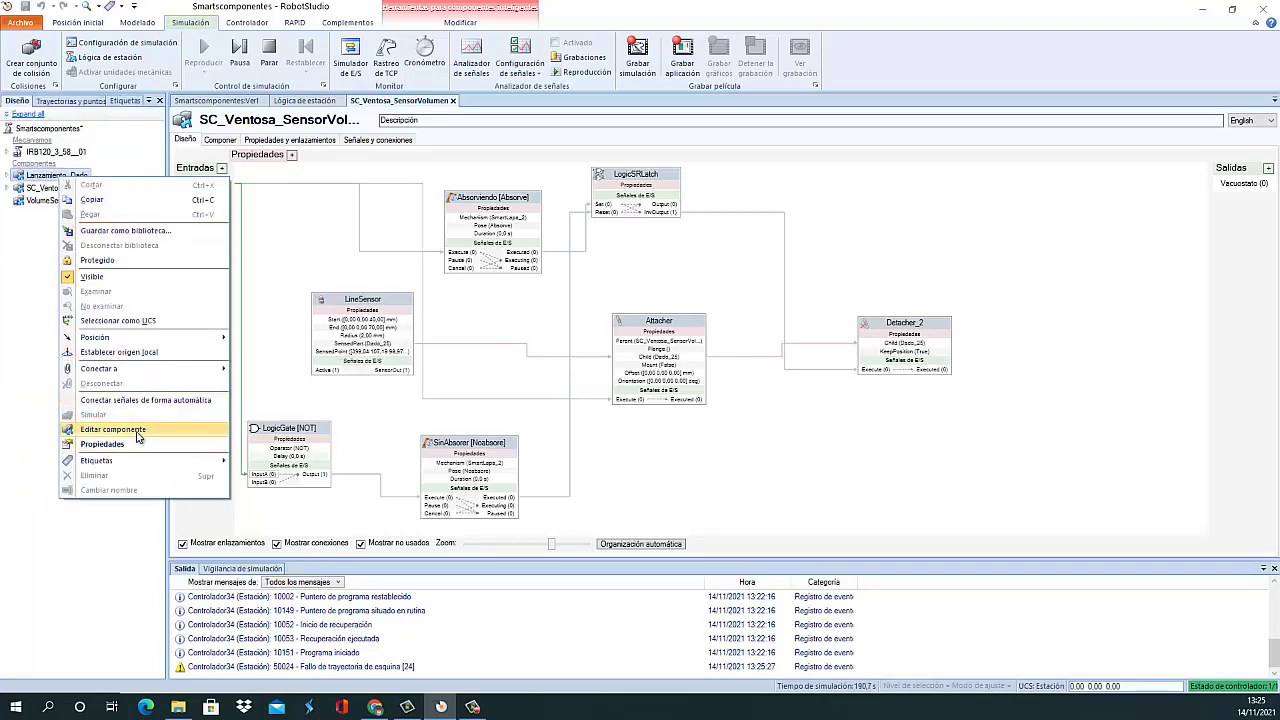
click(137, 436)
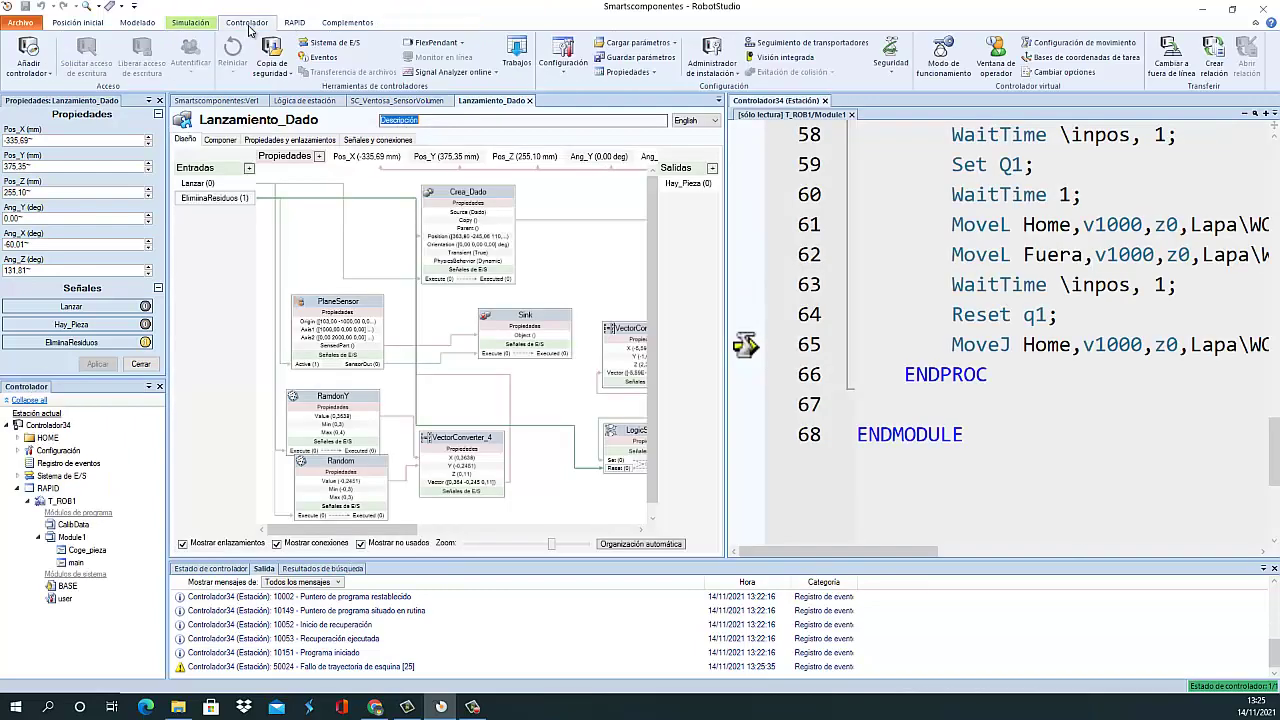
click(252, 25)
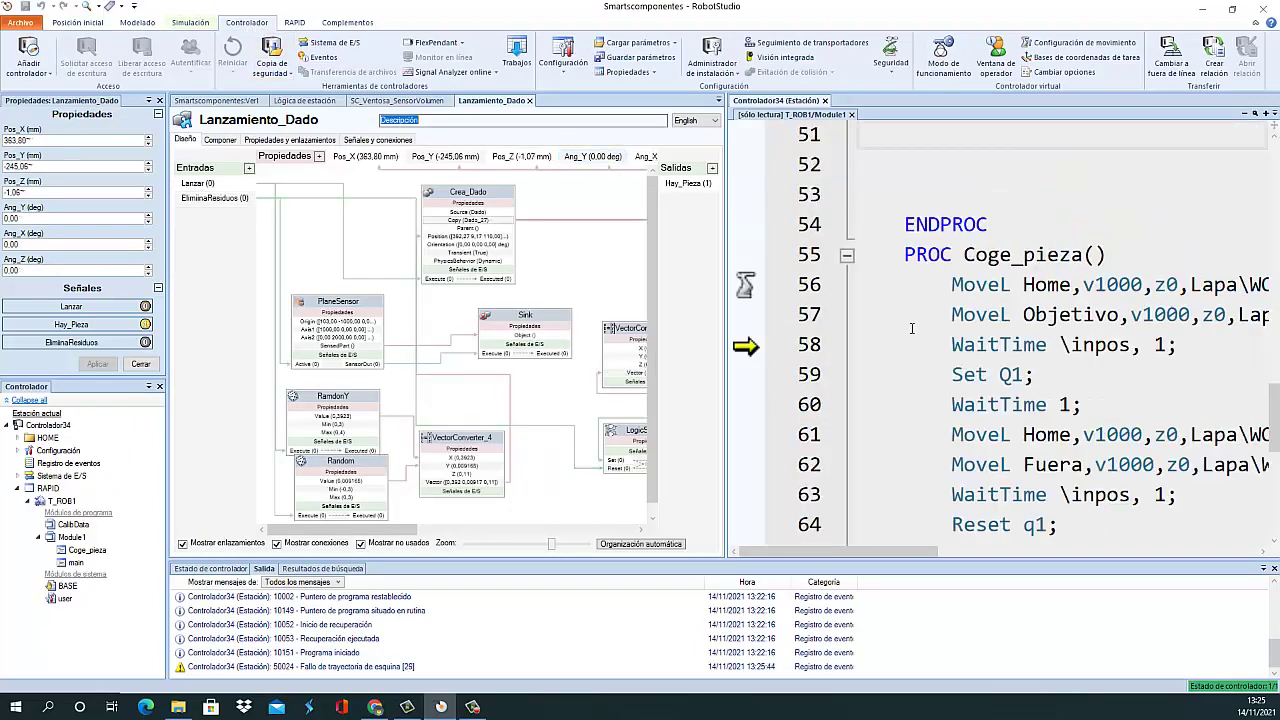
click(218, 101)
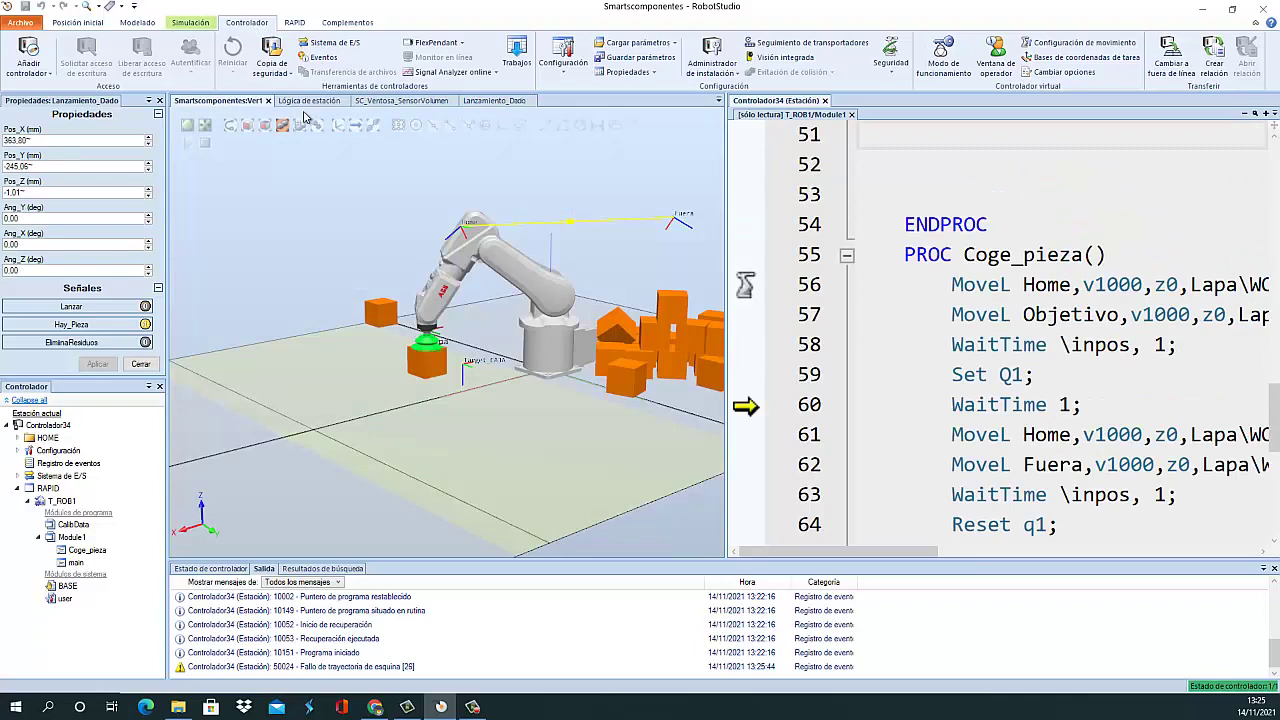